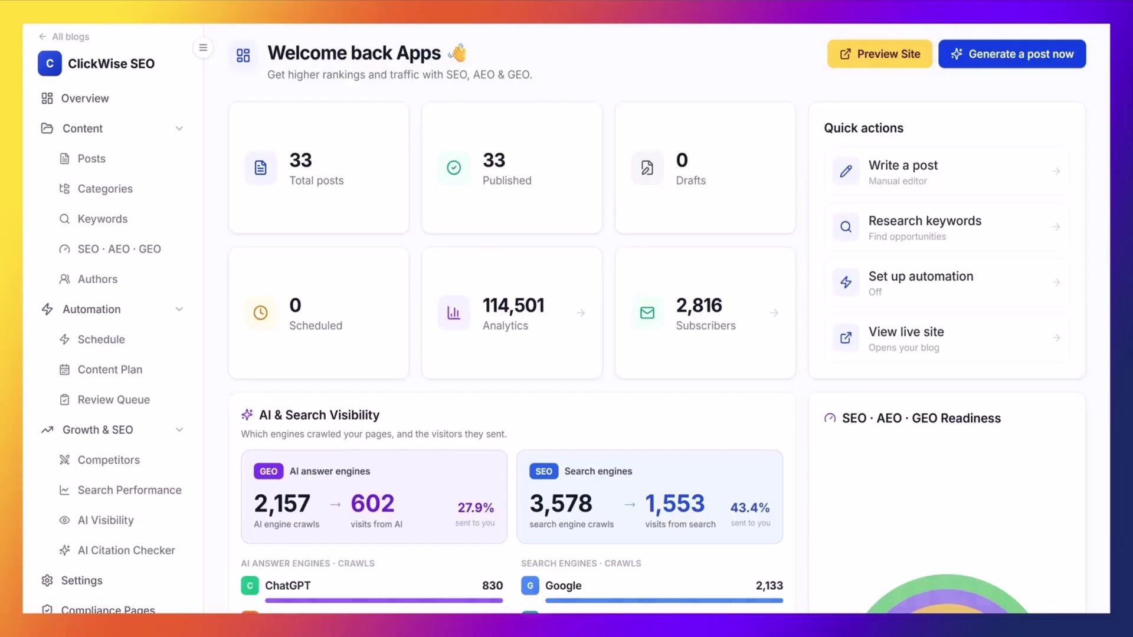
Open the Space-Saver Style blog from the list of all blogs and look through its public home page.
click(76, 38)
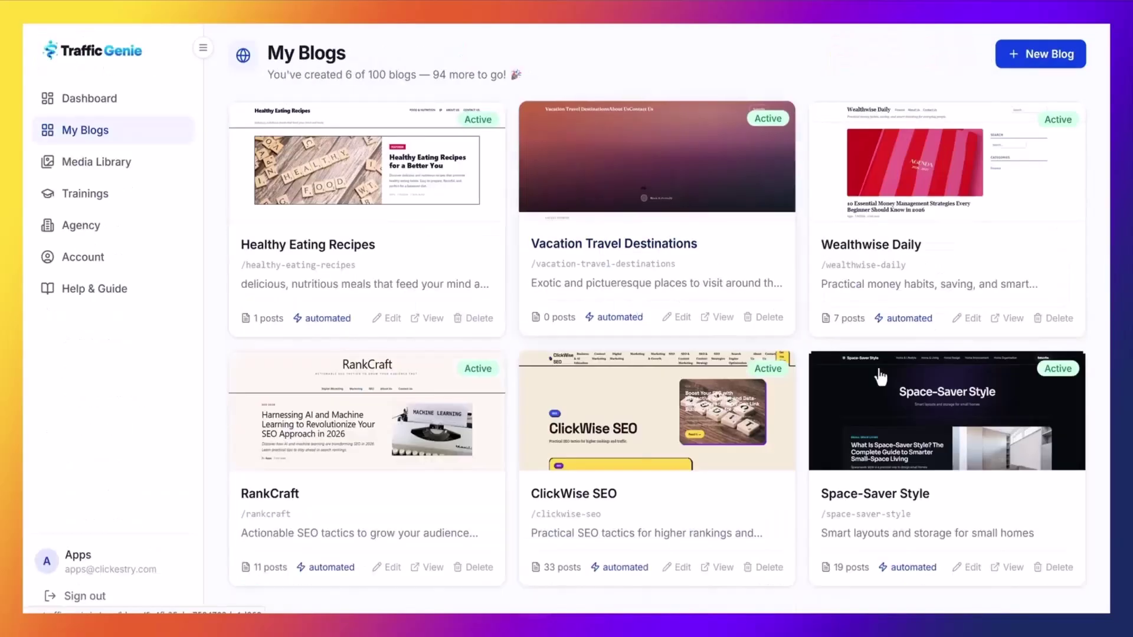
click(944, 425)
click(908, 61)
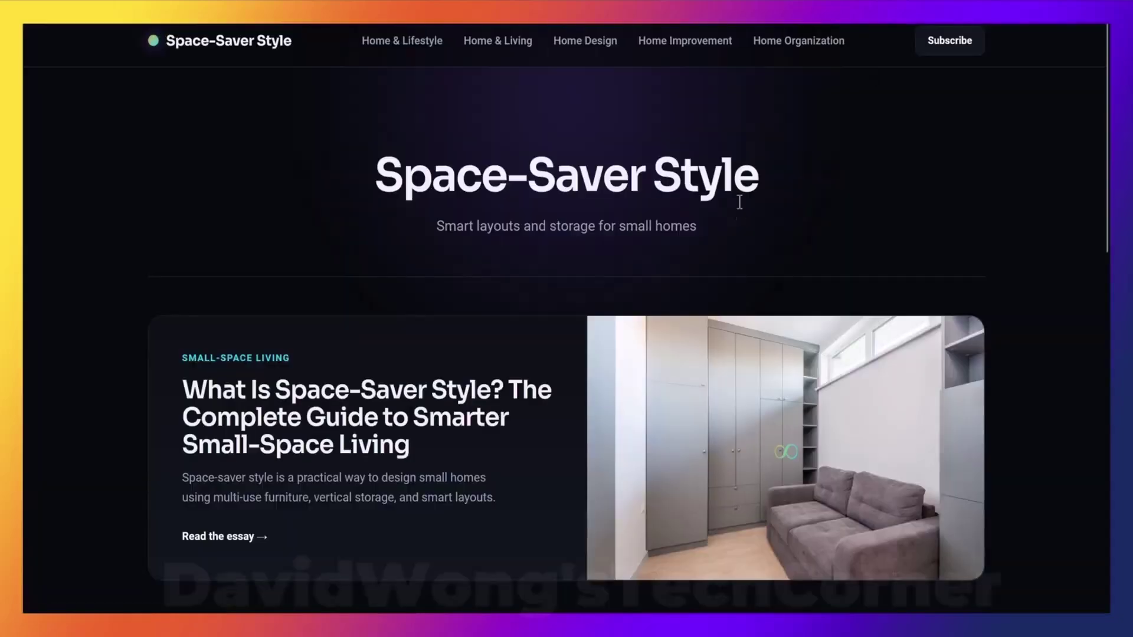
scroll(649, 189, down, 5)
scroll(582, 196, down, 8)
scroll(587, 253, up, 20)
Look through the Home & Living category of Space-Saver Style and read one of its articles before returning to the site's home page.
click(495, 43)
scroll(540, 103, down, 8)
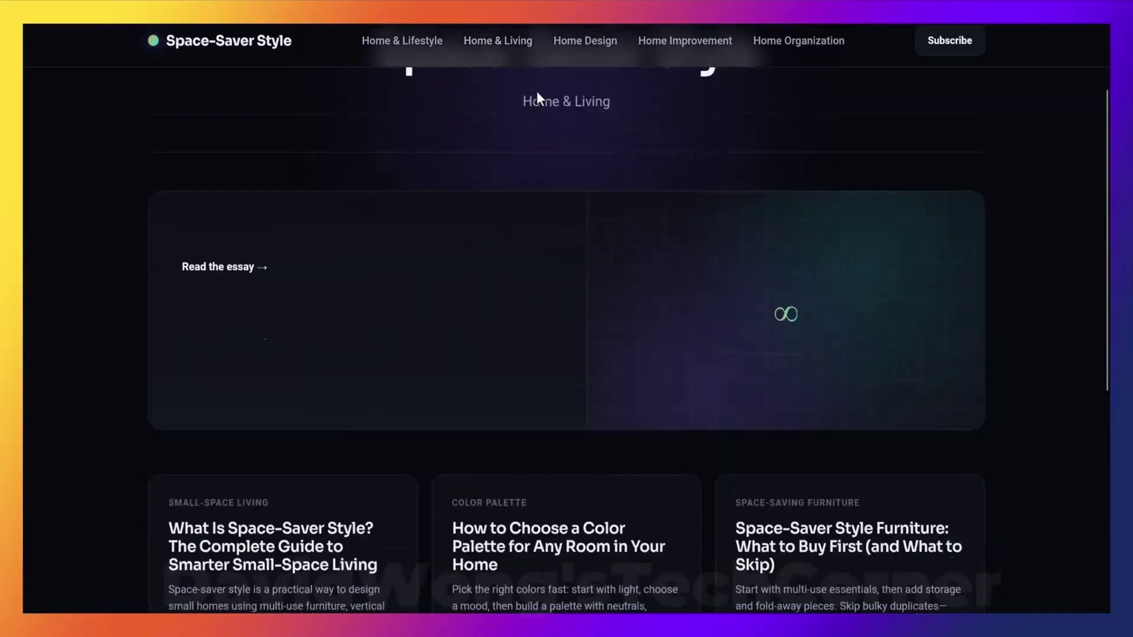
click(541, 142)
scroll(632, 163, down, 20)
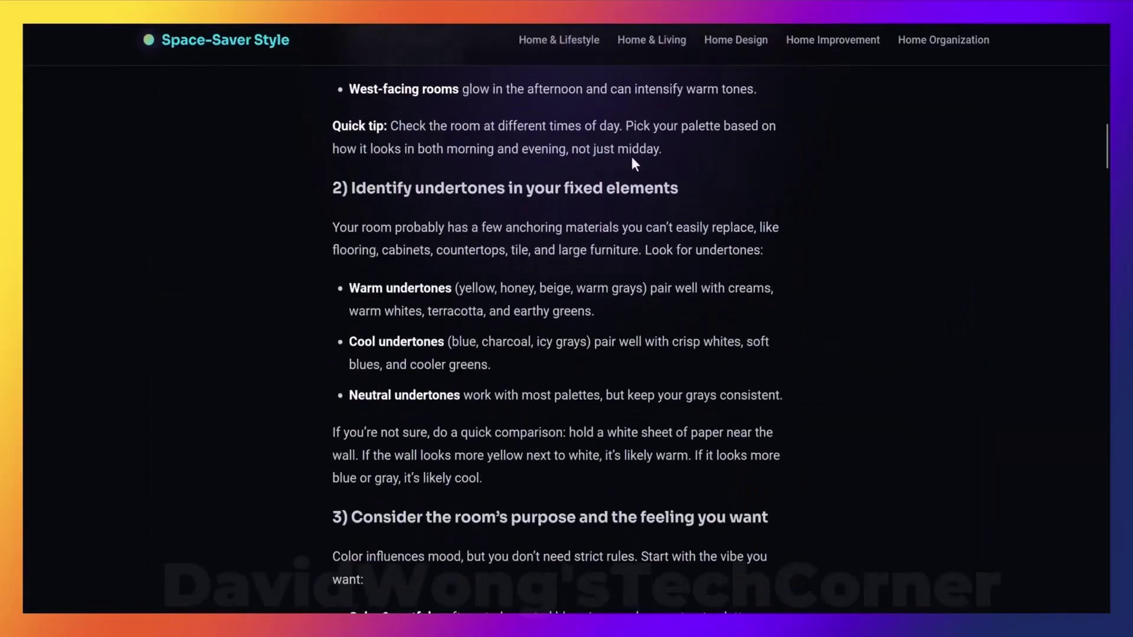
scroll(631, 157, down, 12)
scroll(632, 157, up, 20)
click(256, 42)
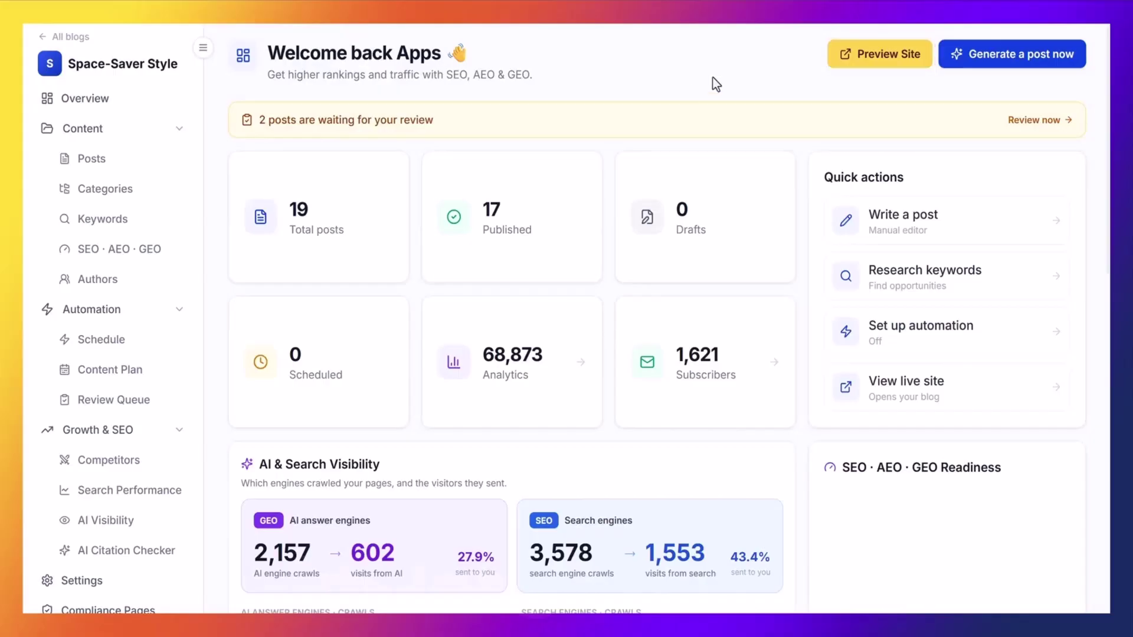
Open the RankCraft blog from the list of all blogs and look through its public home page.
click(64, 37)
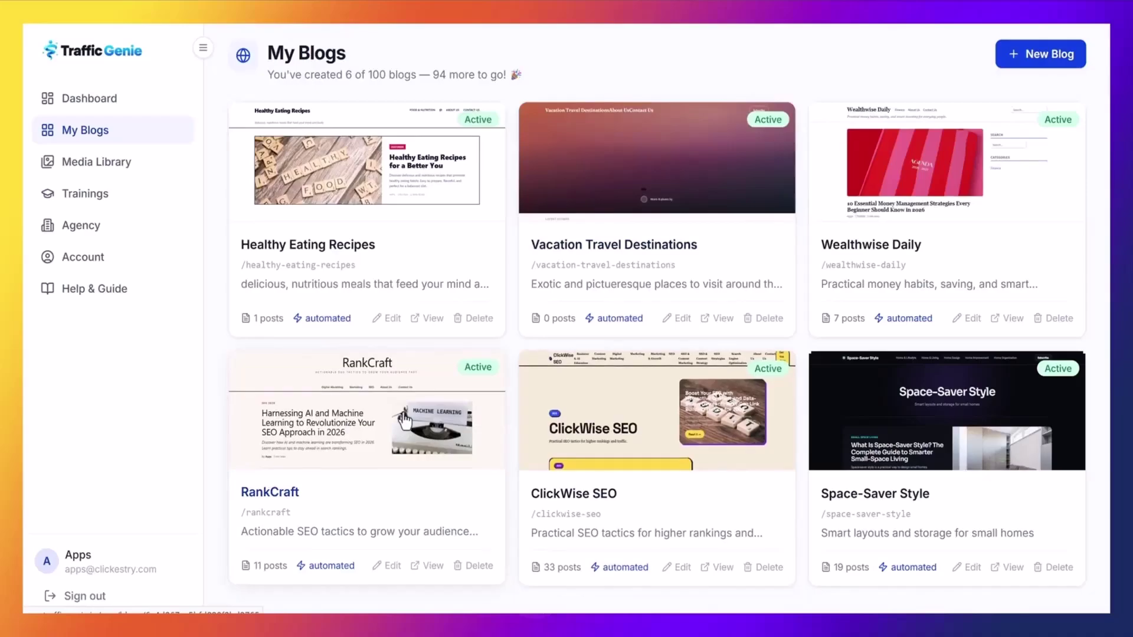
click(376, 425)
click(918, 59)
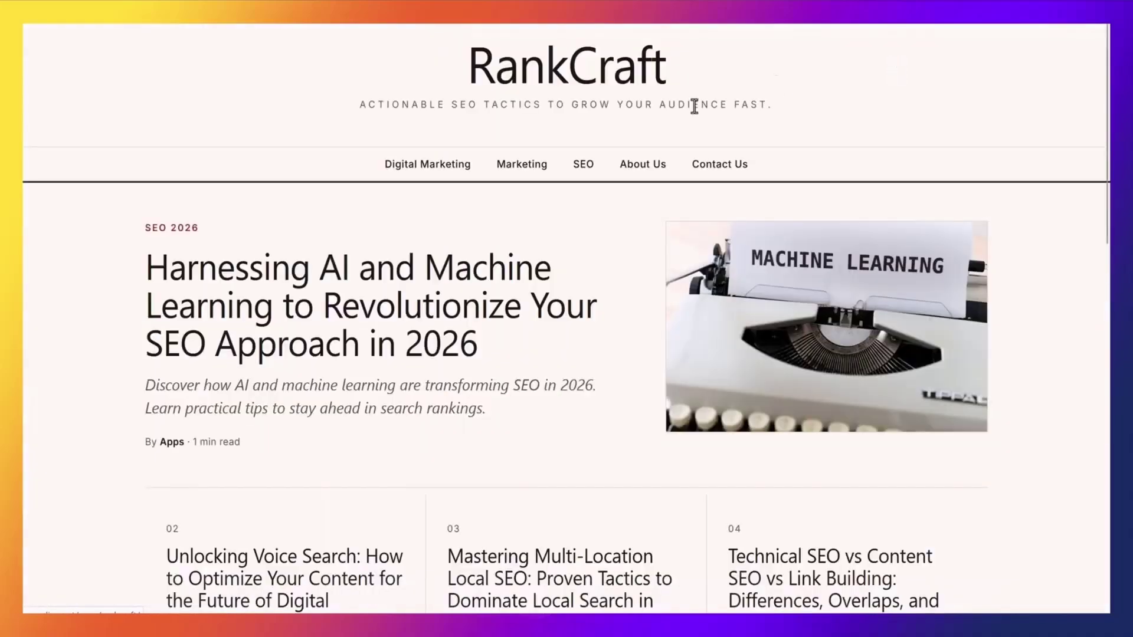
scroll(610, 204, down, 5)
scroll(610, 201, down, 10)
scroll(610, 204, up, 15)
Open an article from the RankCraft home page and look through it.
scroll(610, 204, down, 3)
click(561, 369)
scroll(692, 218, down, 20)
scroll(693, 218, up, 20)
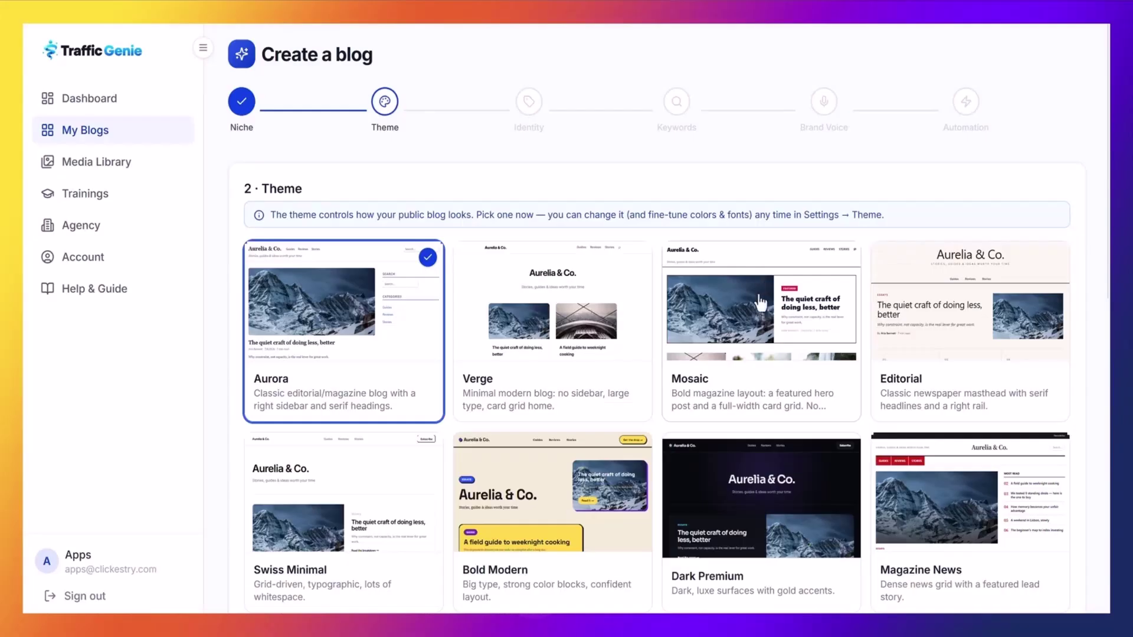
Choose the Mosaic theme for the new blog and continue to the identity settings.
click(761, 303)
scroll(679, 331, down, 10)
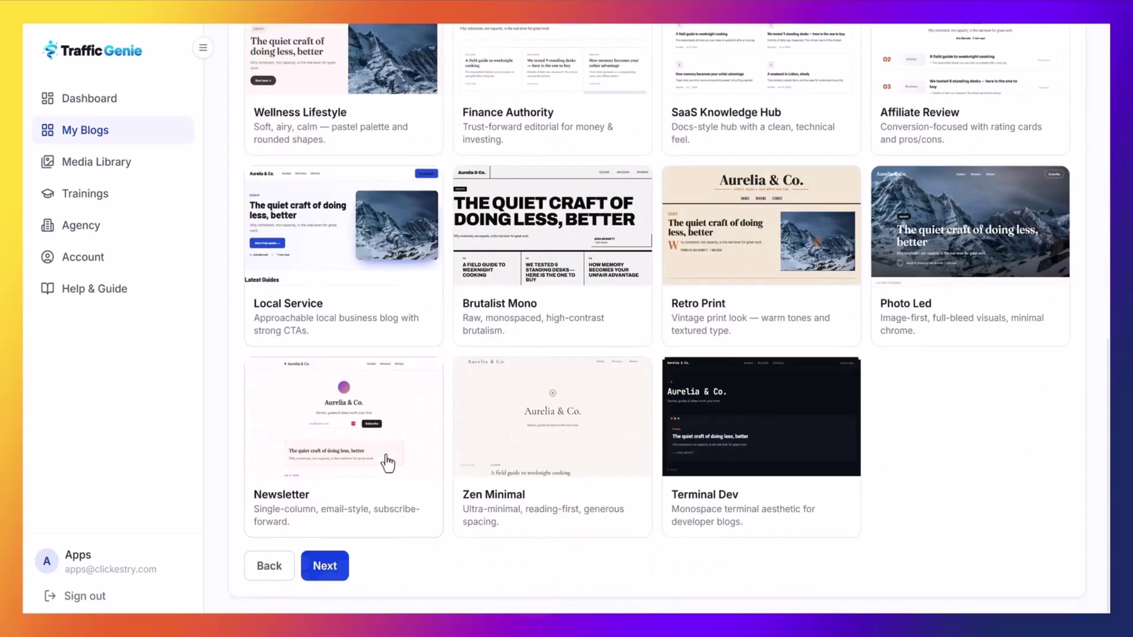
click(325, 566)
Title the blog "Healthy Eating Recipes" and give it the tagline "delicious, nutritious meals that feed your mind and body".
click(422, 470)
text(Healthy Eati)
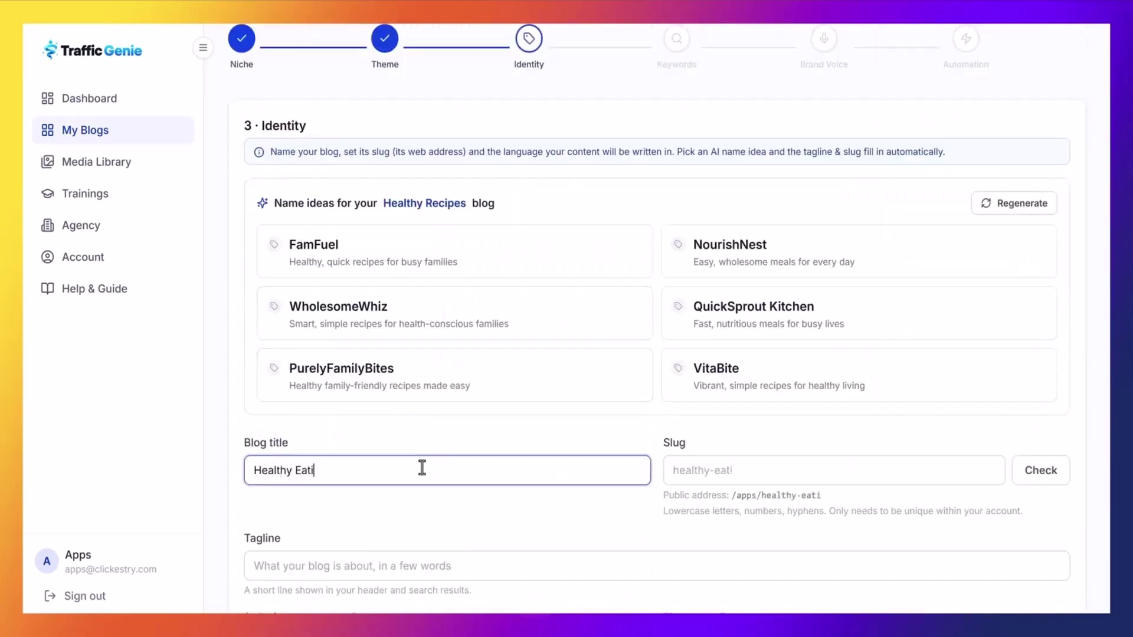
text(ng Recipes)
scroll(662, 367, down, 2)
click(438, 431)
text(delicious, nutriti)
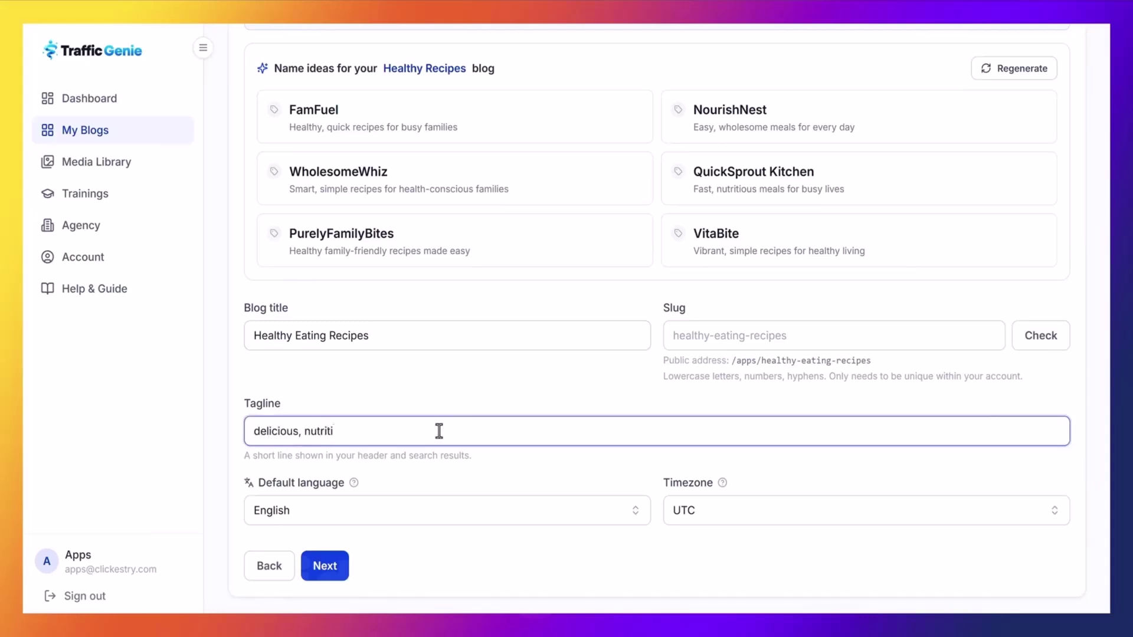
text(ous meals that feed your mind and body)
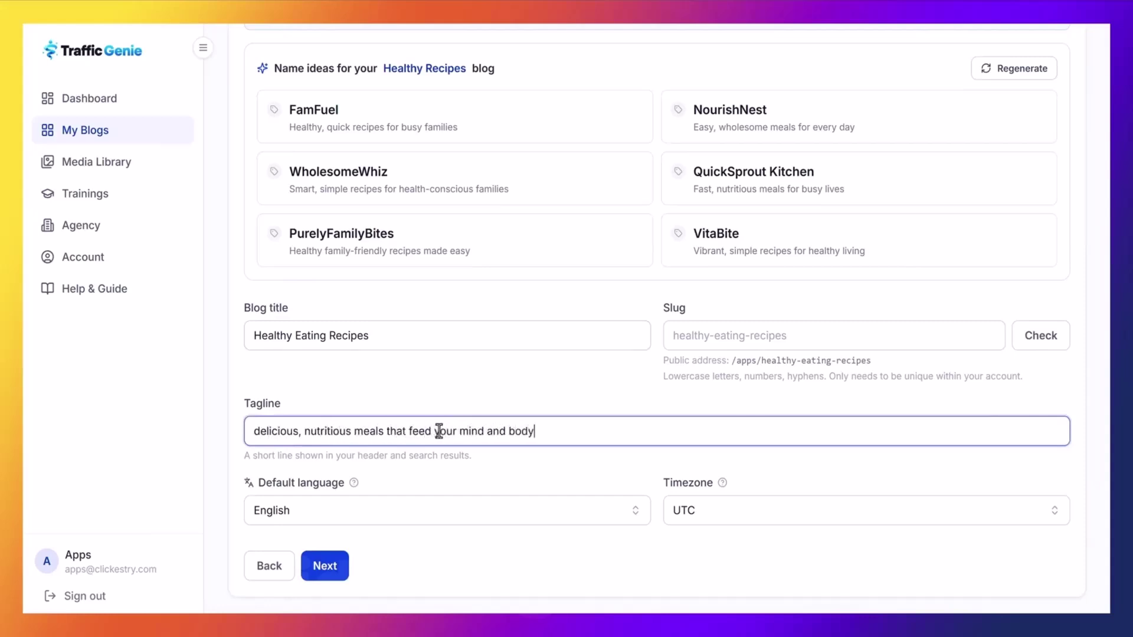
click(324, 568)
Select all suggested keywords except those on NHS, Jamie Oliver, weight-loss dinners, Indian dinners, clean food crush and basics of healthy eating, and continue.
click(328, 344)
click(514, 345)
click(738, 345)
click(859, 344)
click(883, 384)
click(531, 381)
click(354, 380)
click(354, 412)
click(779, 413)
click(962, 416)
click(850, 450)
click(702, 450)
click(513, 452)
click(496, 477)
click(337, 444)
click(336, 477)
click(693, 477)
click(996, 519)
click(915, 544)
click(732, 544)
click(357, 545)
click(631, 516)
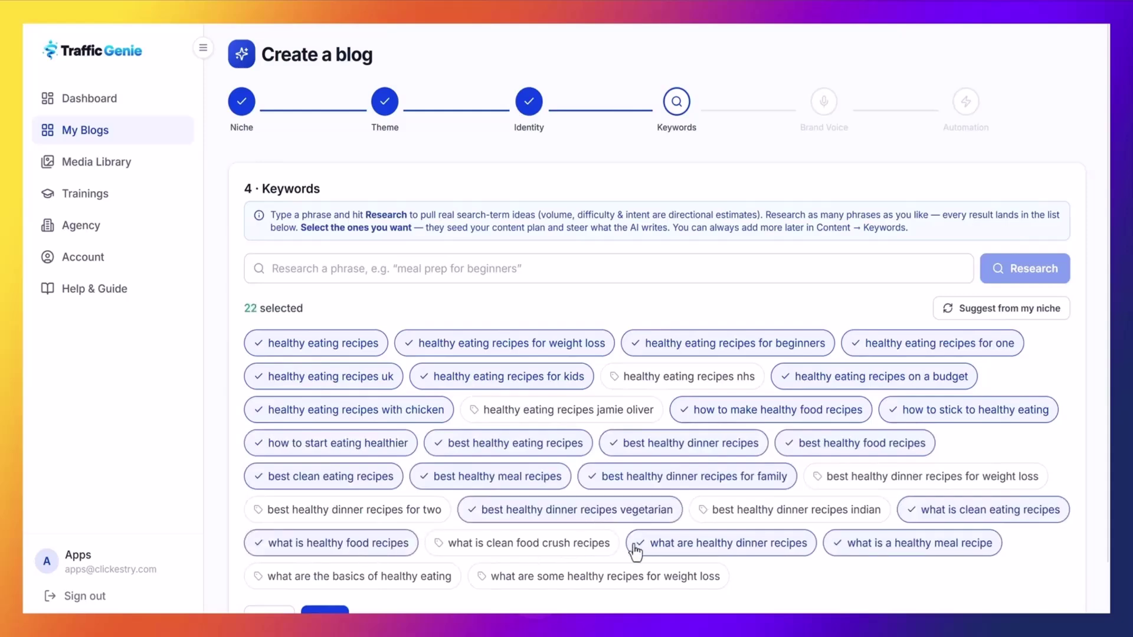
click(583, 577)
click(349, 515)
scroll(319, 561, down, 1)
click(318, 561)
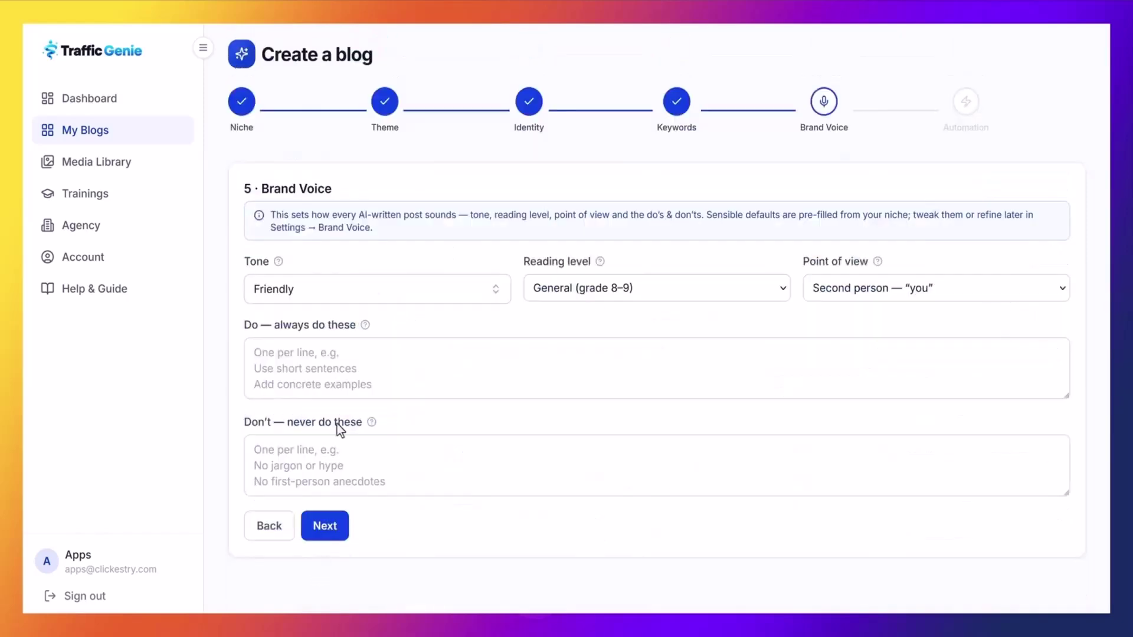
Set the brand voice tone to Friendly and create the blog without turning on automated posting.
click(354, 301)
scroll(401, 394, down, 2)
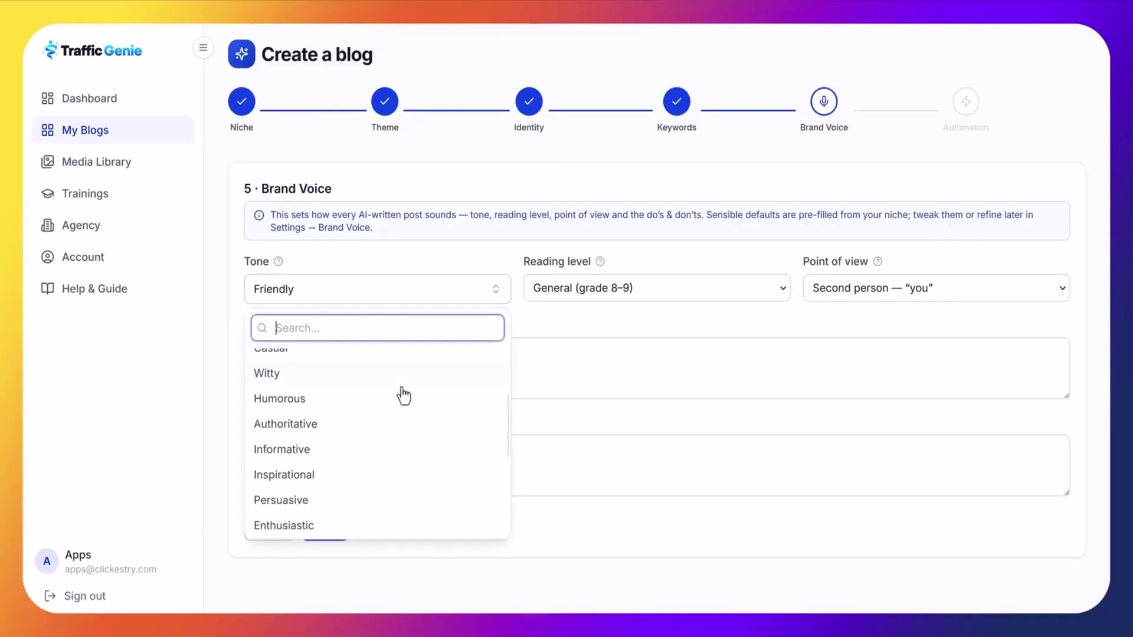
scroll(404, 396, down, 2)
scroll(403, 396, down, 2)
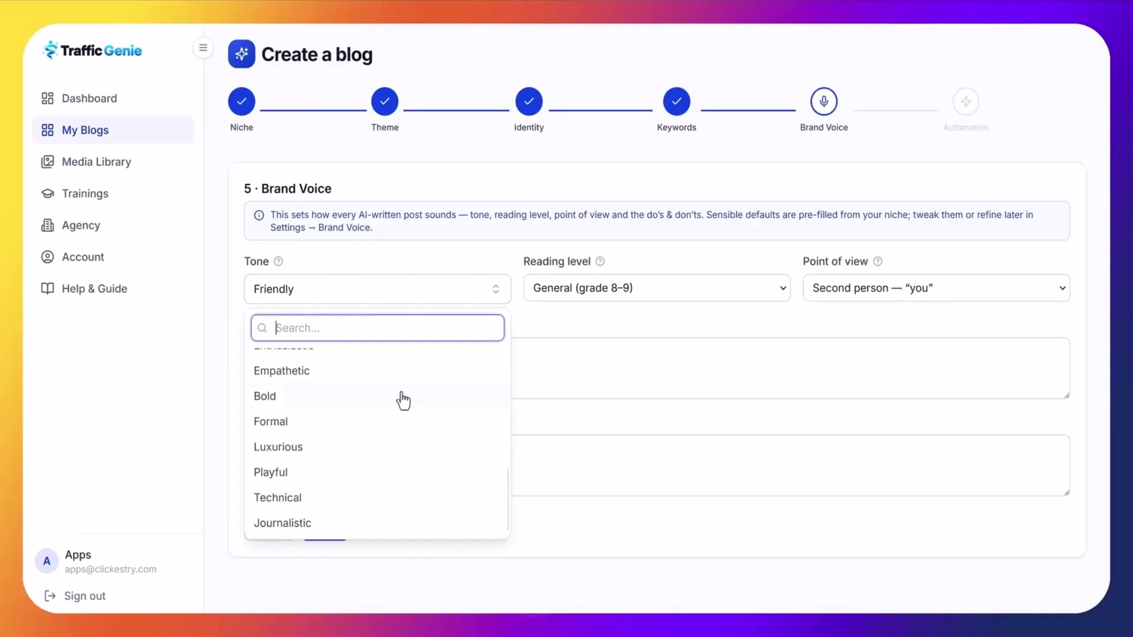
scroll(417, 453, up, 5)
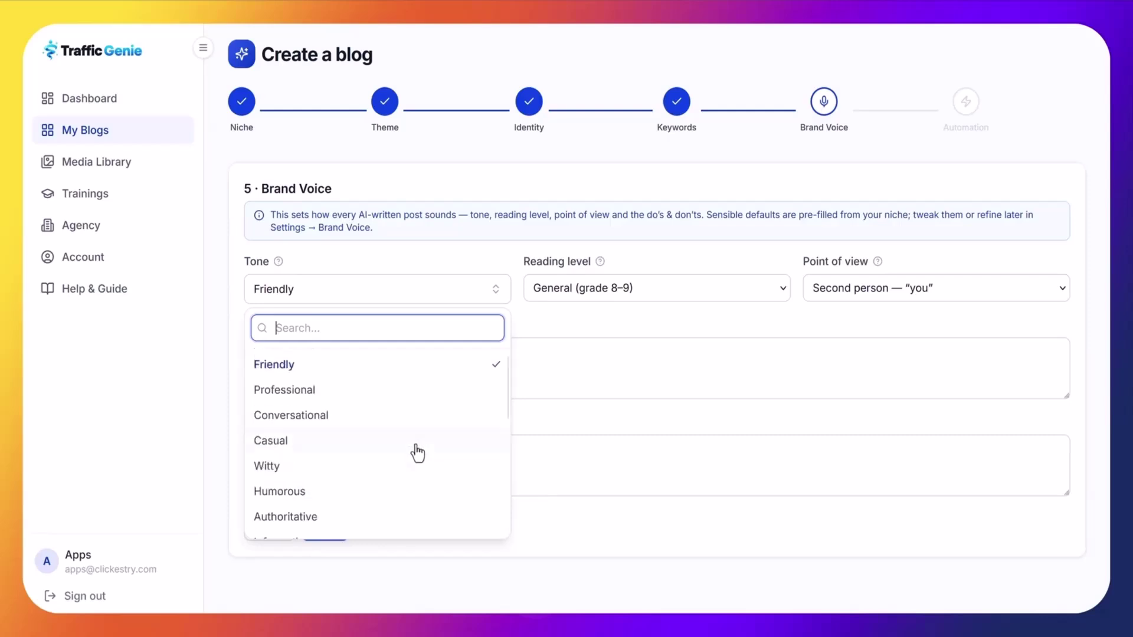
click(389, 372)
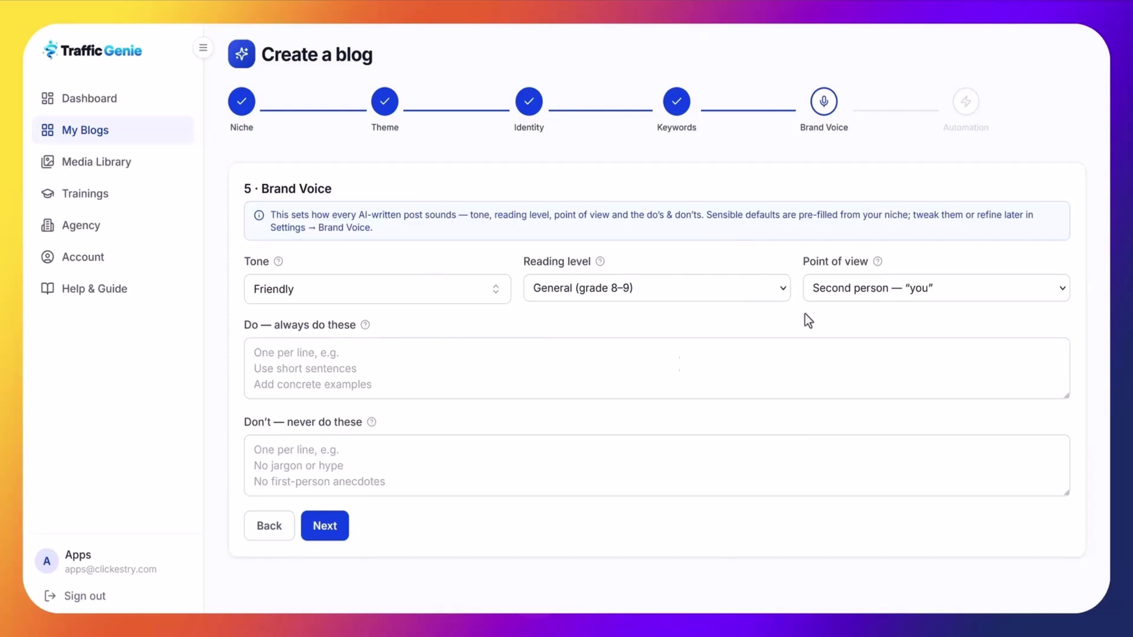
click(325, 525)
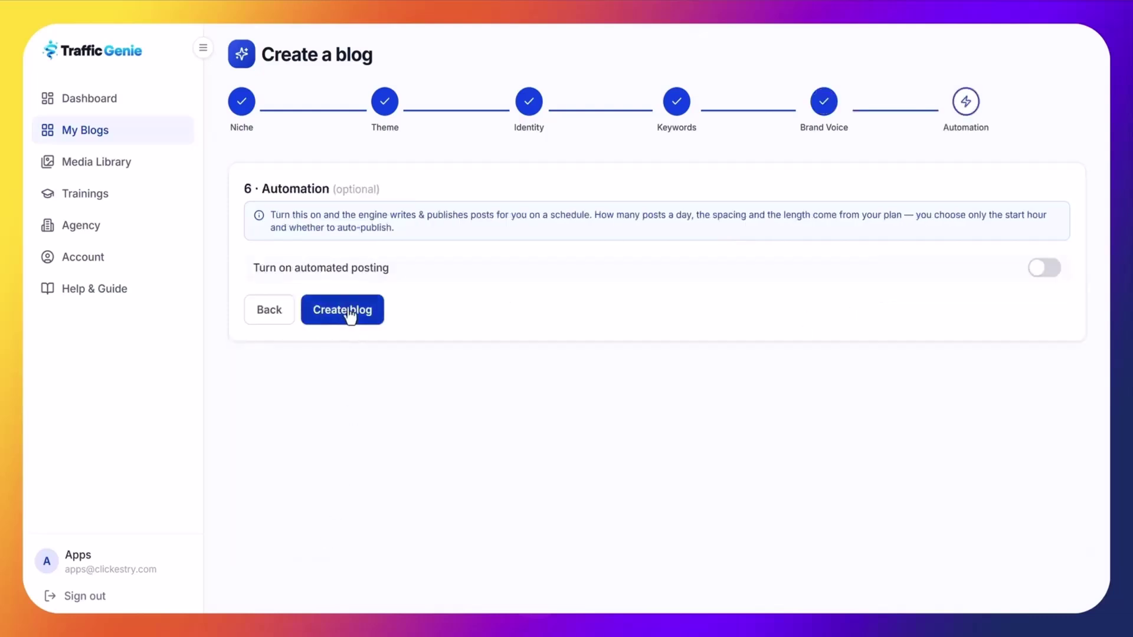
click(348, 311)
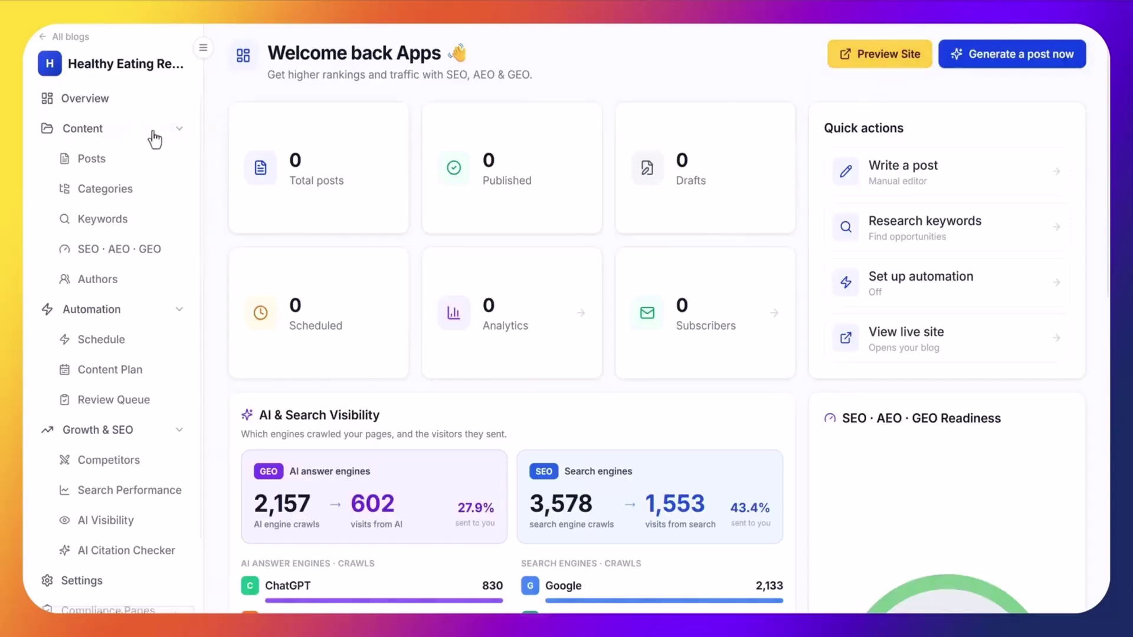
Go to the Healthy Eating Recipes posting schedule, activate automation and save it.
click(110, 368)
click(113, 348)
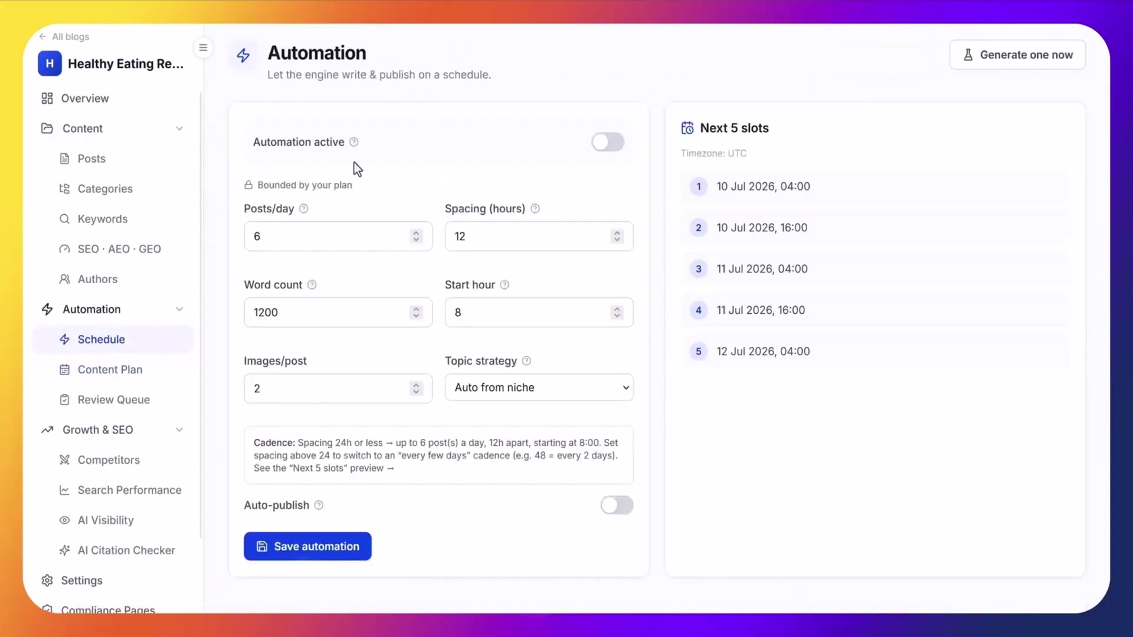
click(599, 151)
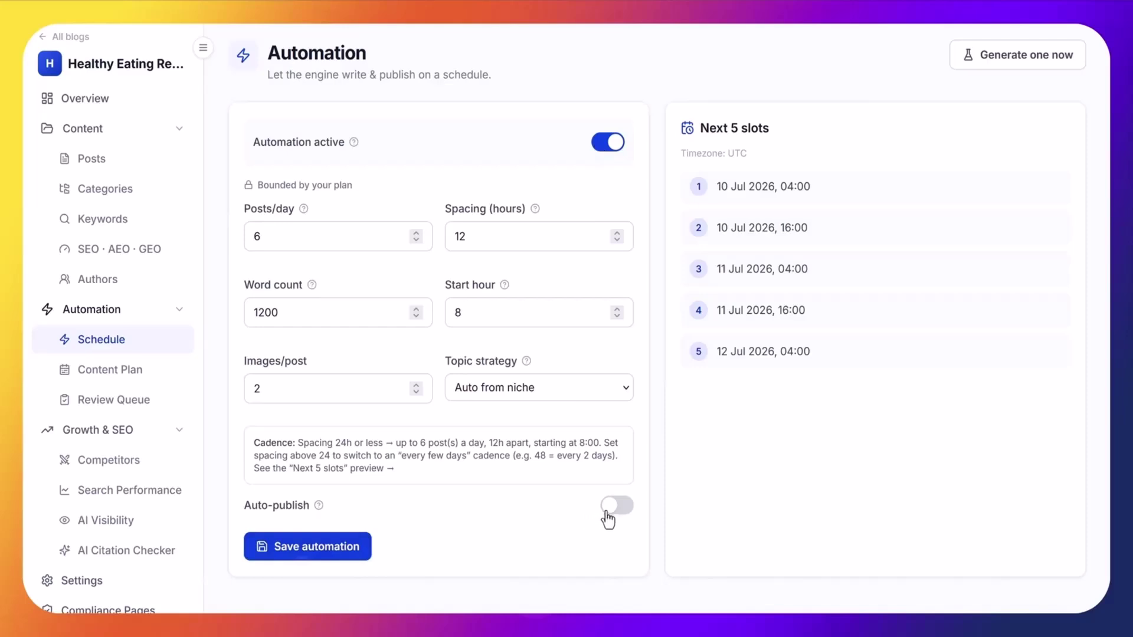
click(328, 563)
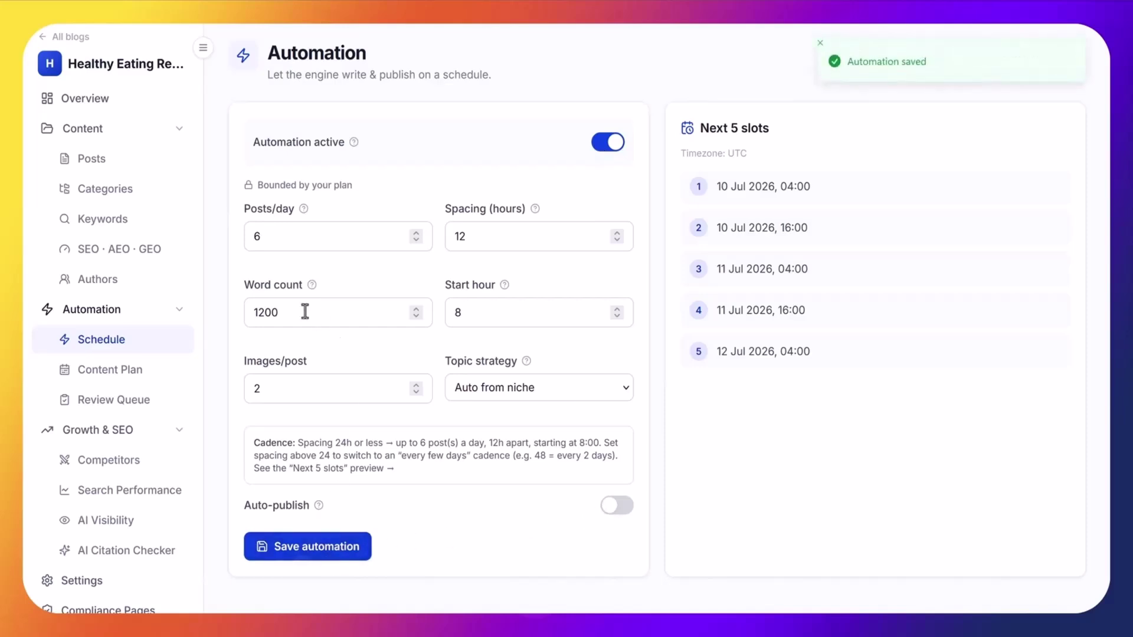
Review the blog's overview and posts, and the activity and performance dashboard across all blogs.
click(117, 107)
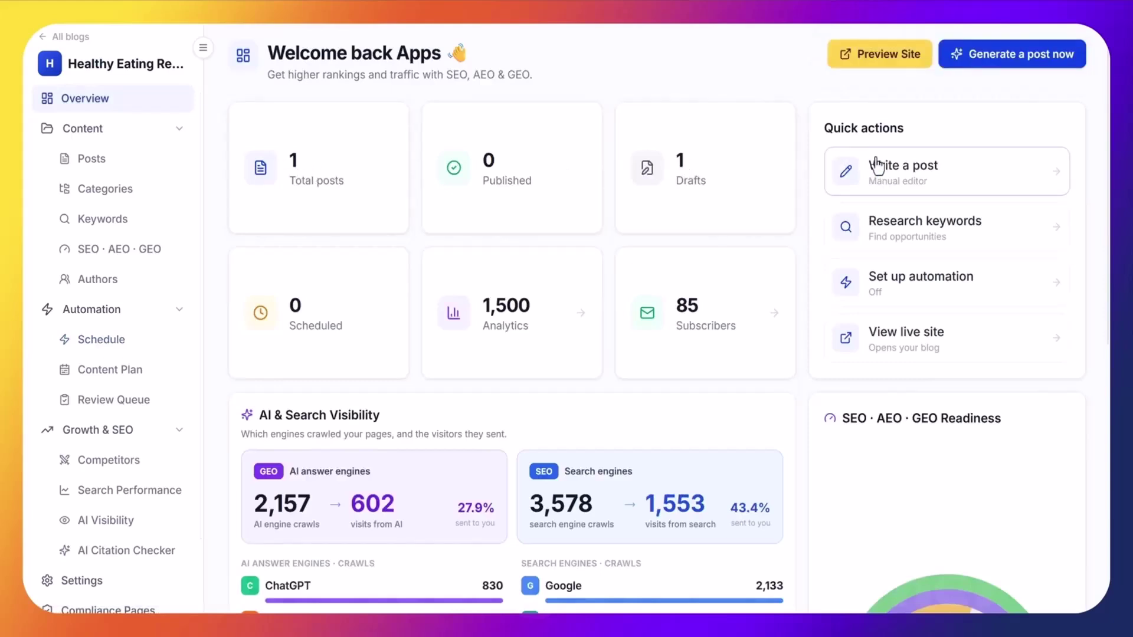
click(118, 169)
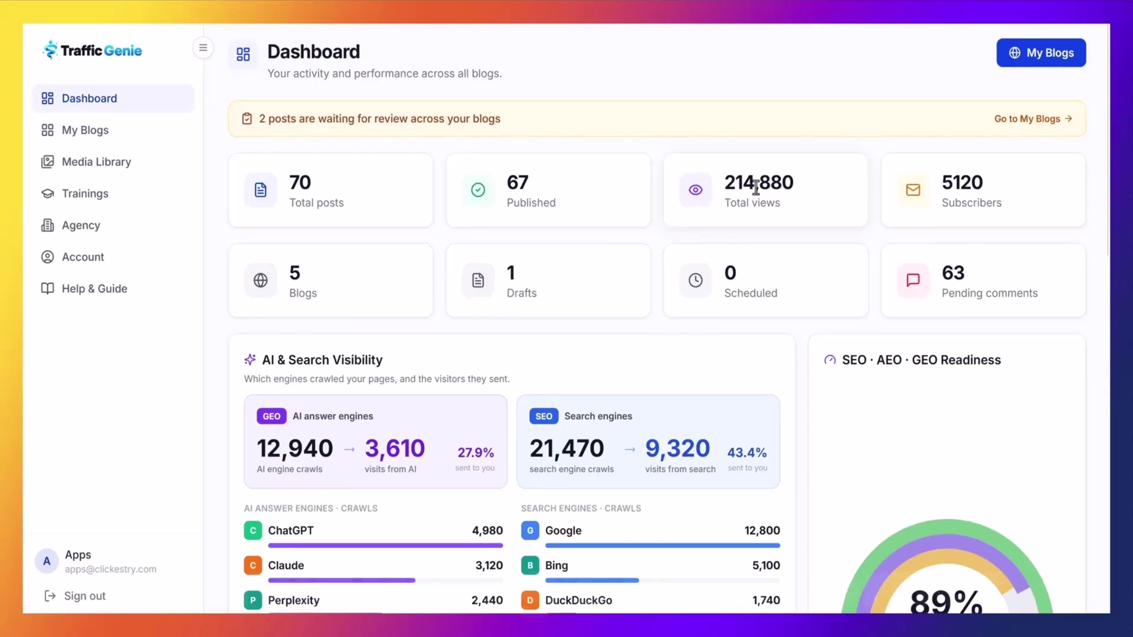
scroll(754, 187, down, 3)
scroll(756, 188, down, 1)
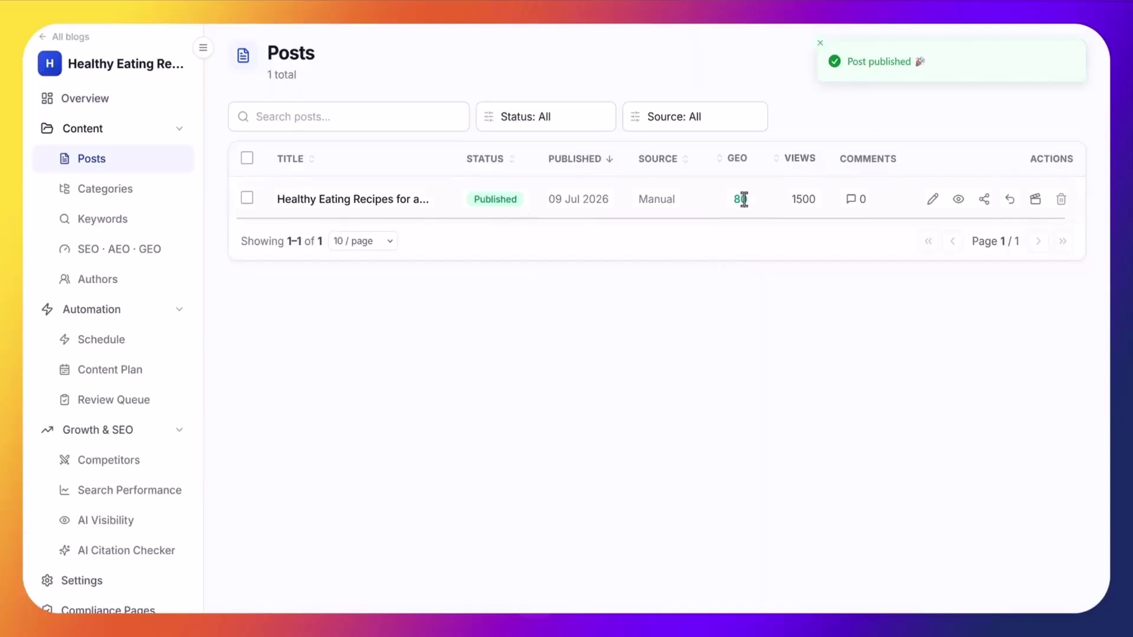
View the published post "Healthy Eating Recipes for a Better You" on the live blog and read through it.
click(958, 201)
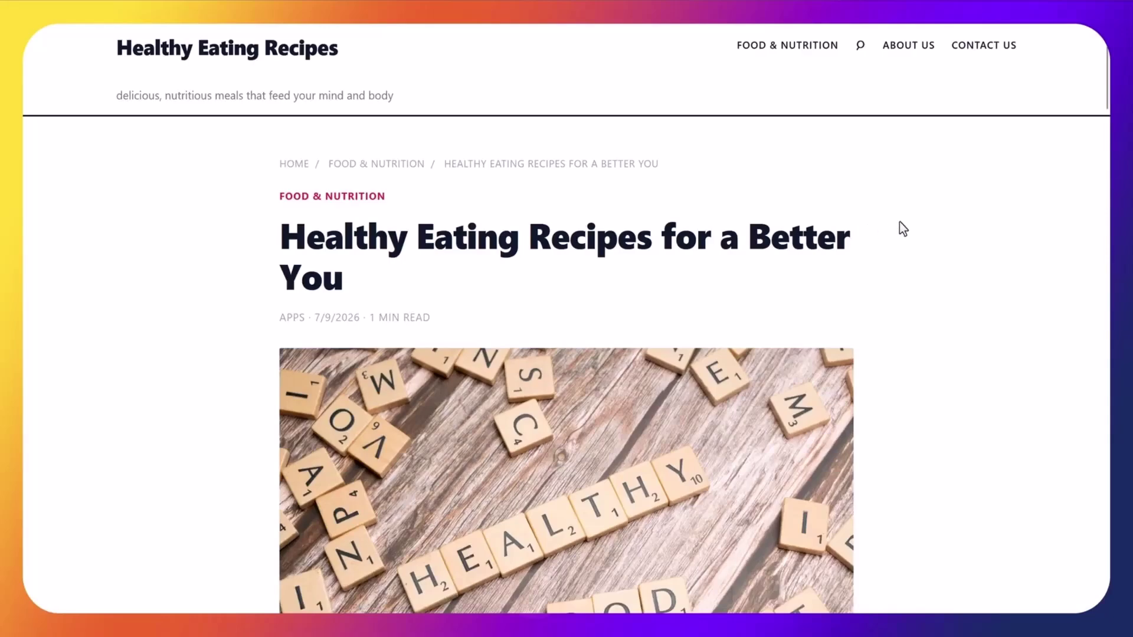
scroll(899, 223, down, 10)
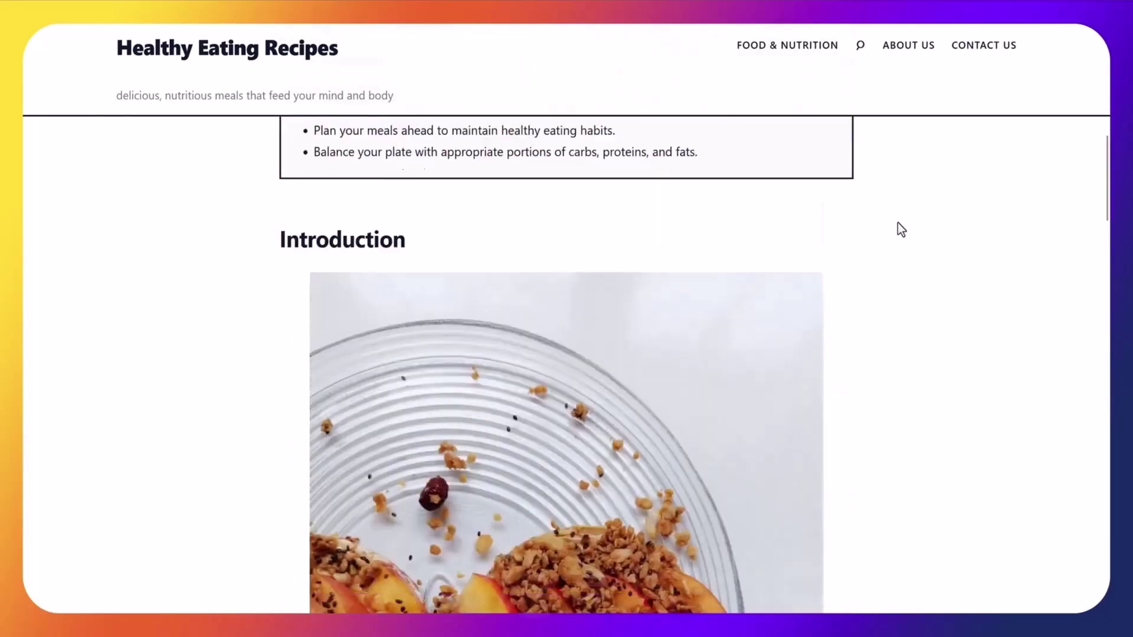
scroll(897, 223, down, 12)
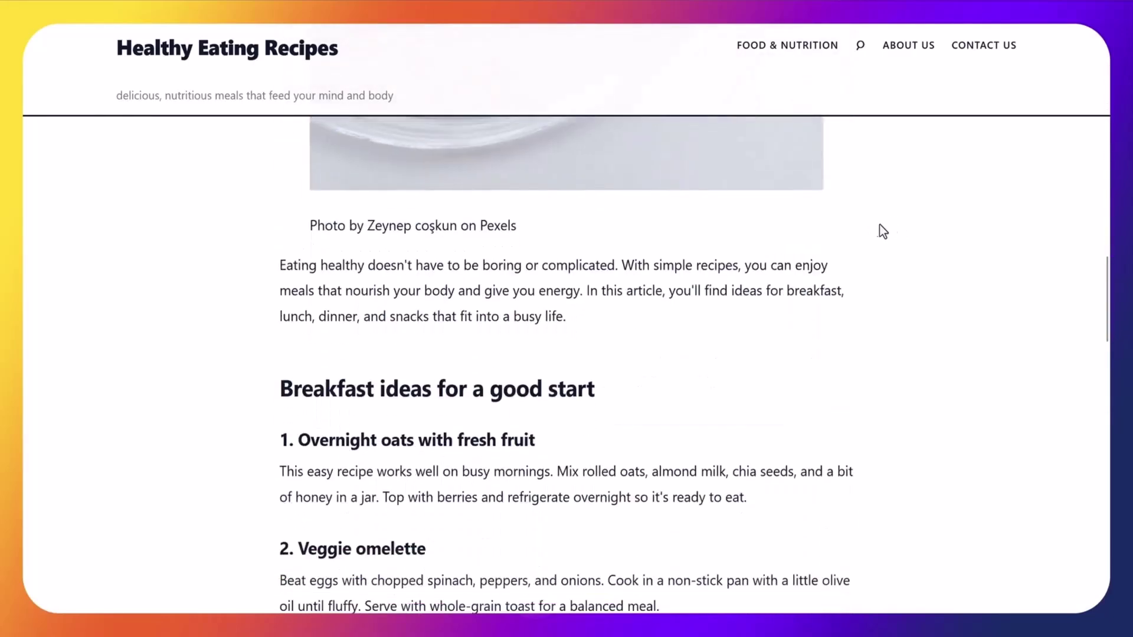
scroll(888, 223, down, 12)
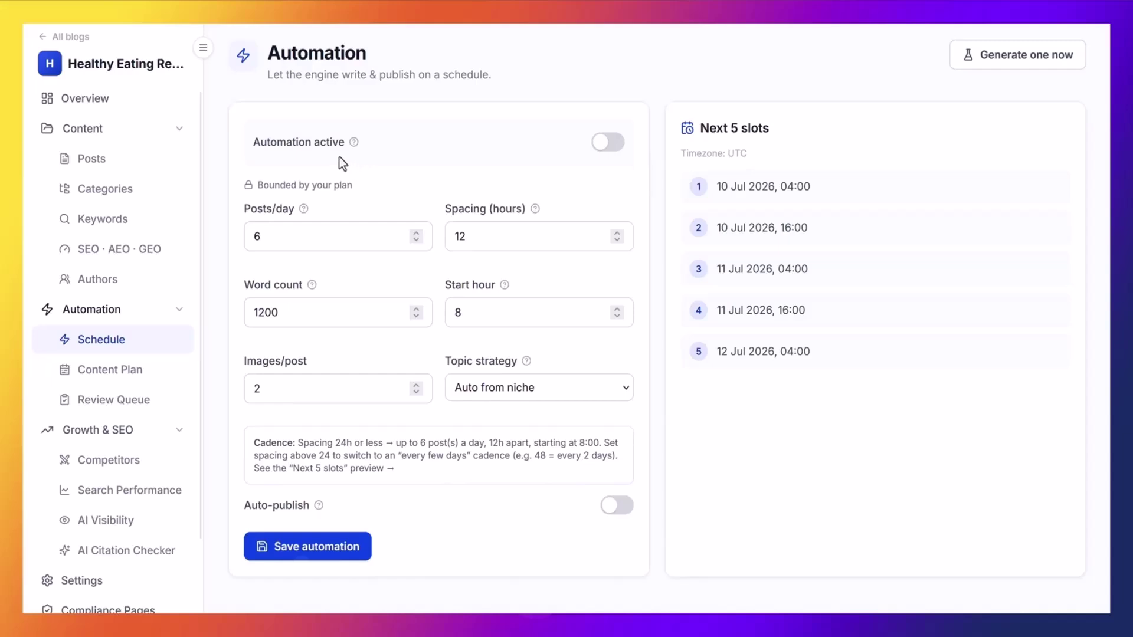
Turn on scheduled automatic writing for the Healthy Eating Recipes blog and save the automation settings.
click(599, 155)
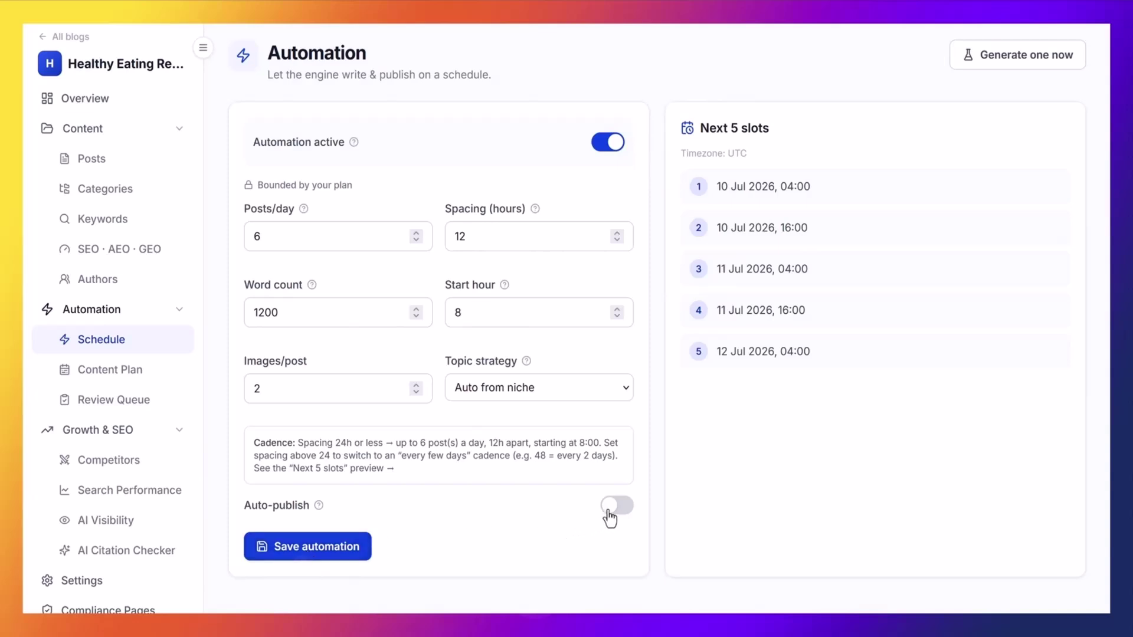
click(359, 555)
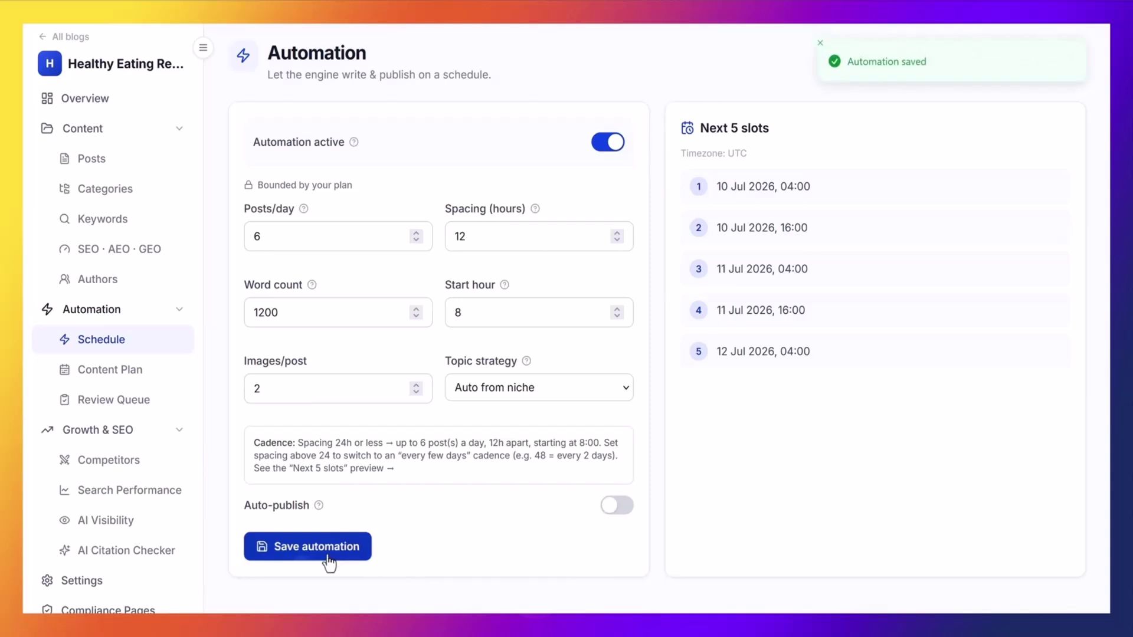
Add "recipes" and "protein" as top-level categories of the Healthy Eating Recipes blog.
click(133, 134)
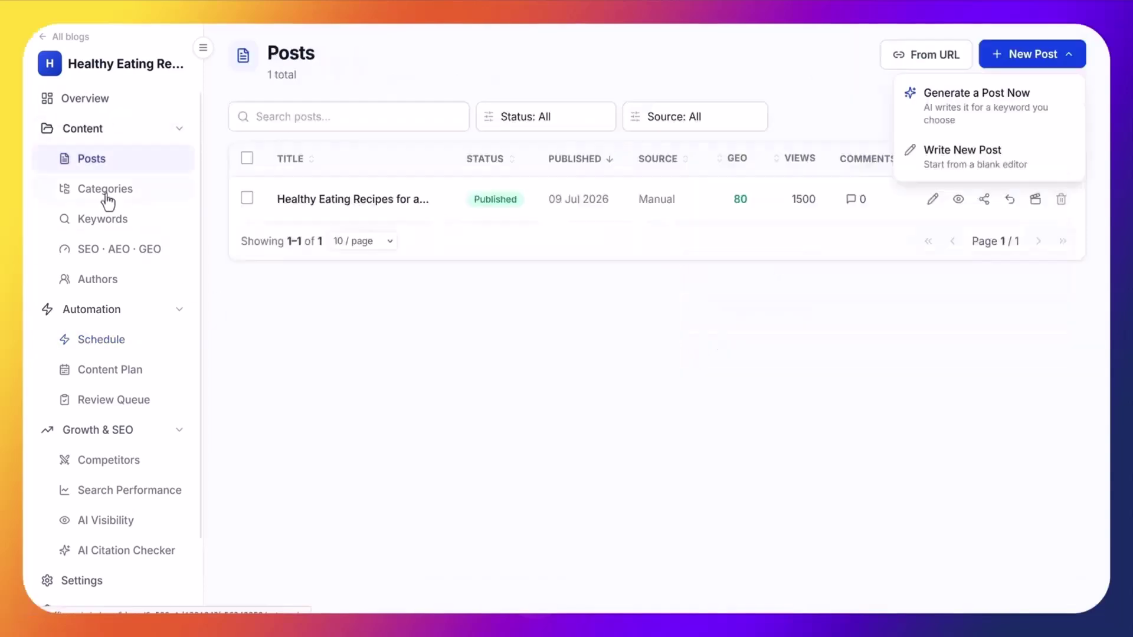
click(106, 197)
click(746, 159)
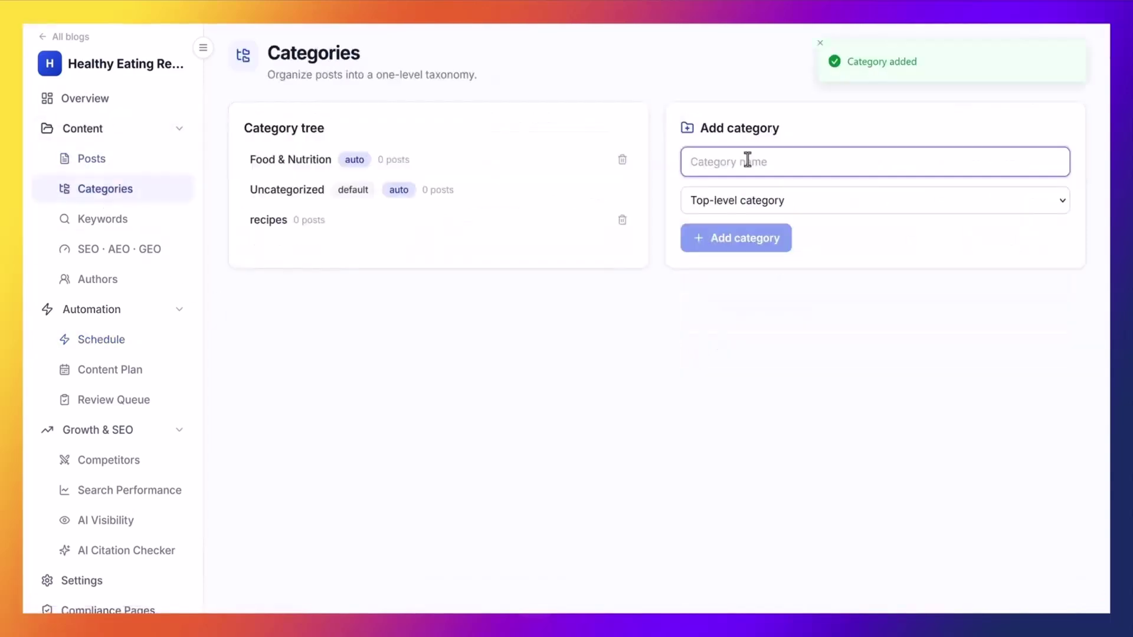
text(protein)
click(742, 239)
Add "carbs", "entrees" and "side dishes" as top-level categories of the Healthy Eating Recipes blog.
click(740, 162)
text(c)
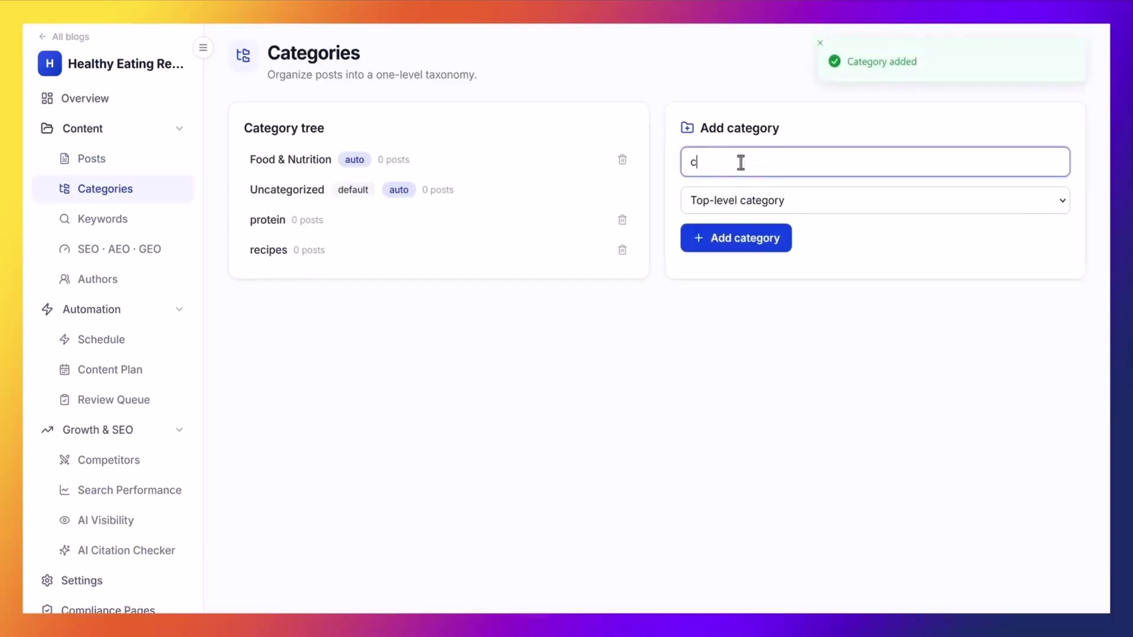
text(arbs)
click(785, 237)
click(754, 159)
text(m)
key(BackSpace)
text(entrees)
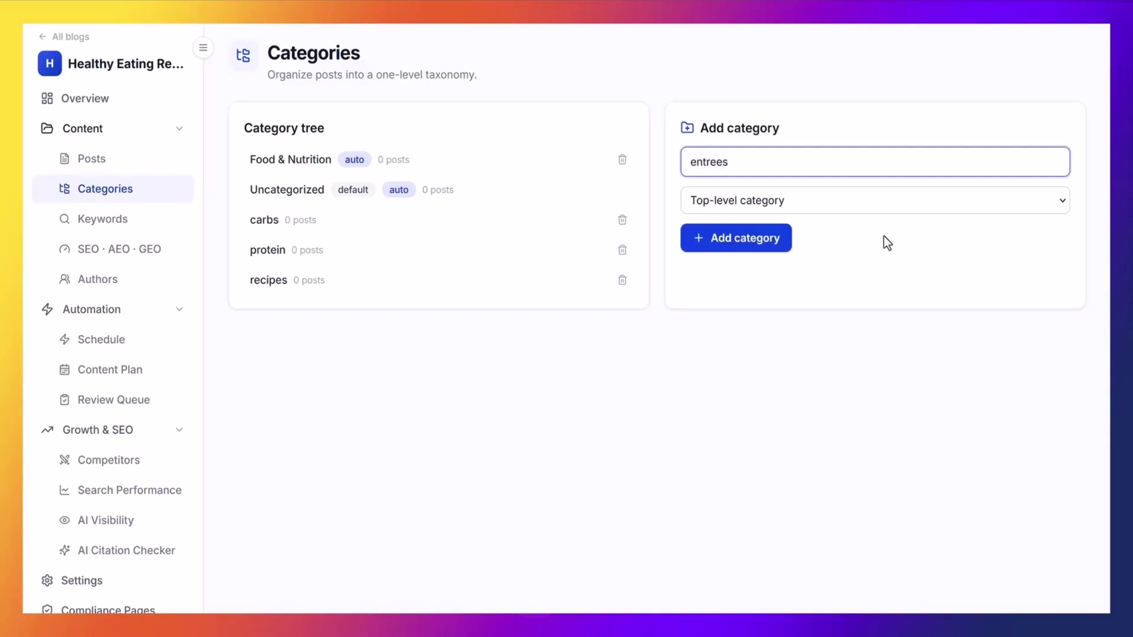
click(762, 238)
click(764, 164)
text(side dishes)
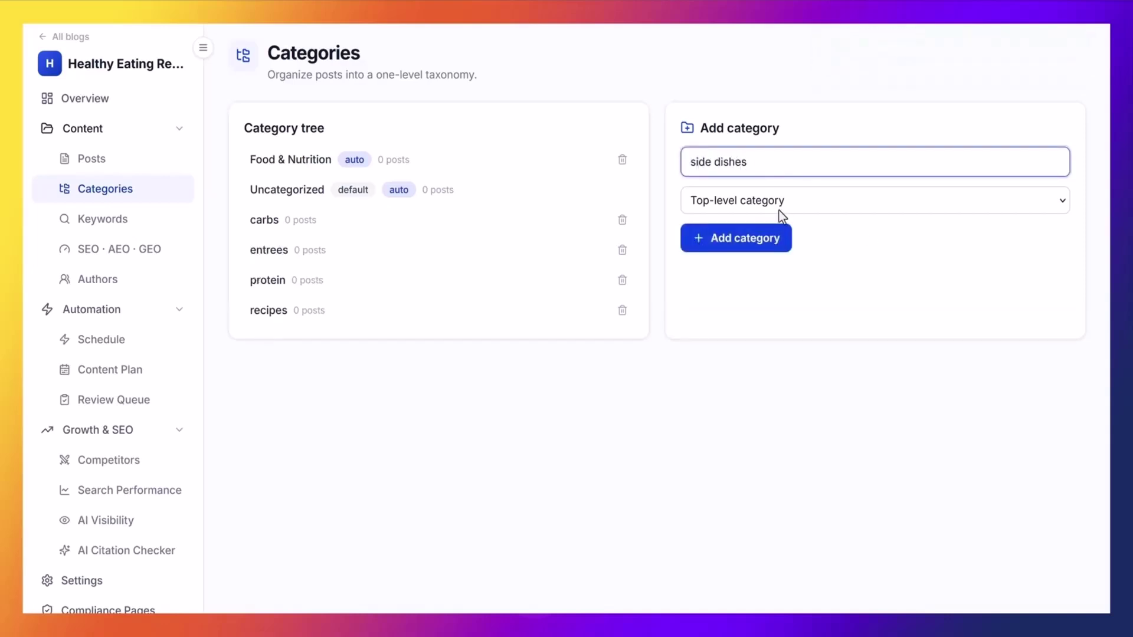
click(762, 238)
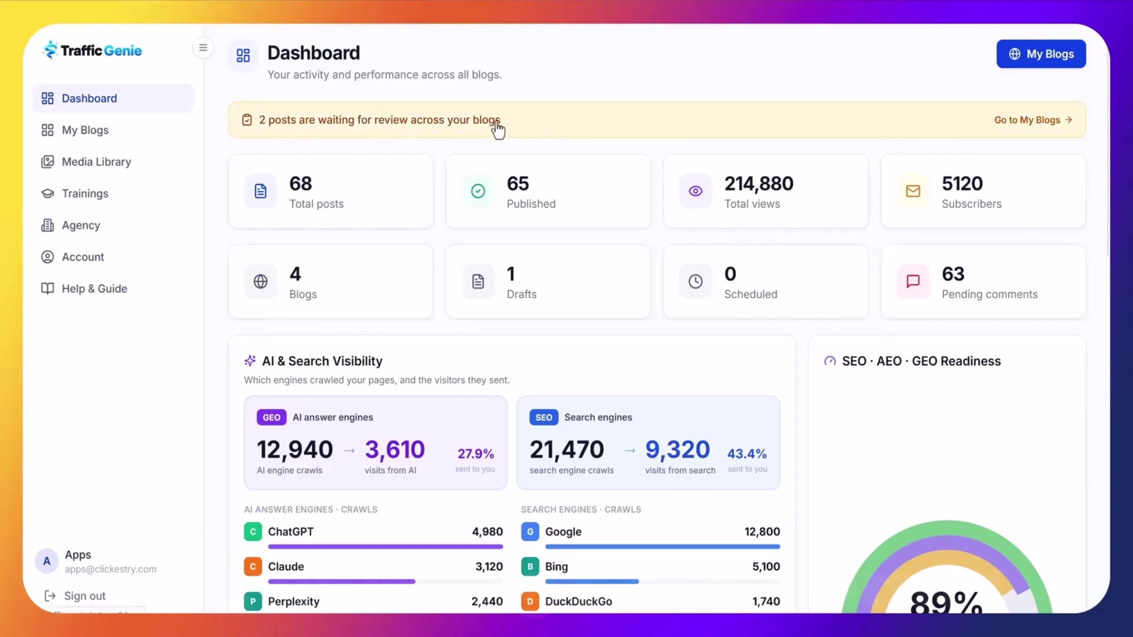
Review the dashboard's AI and search visibility, readiness scores, publishing chart, views by blog and recent posts.
scroll(659, 175, down, 3)
scroll(660, 175, down, 2)
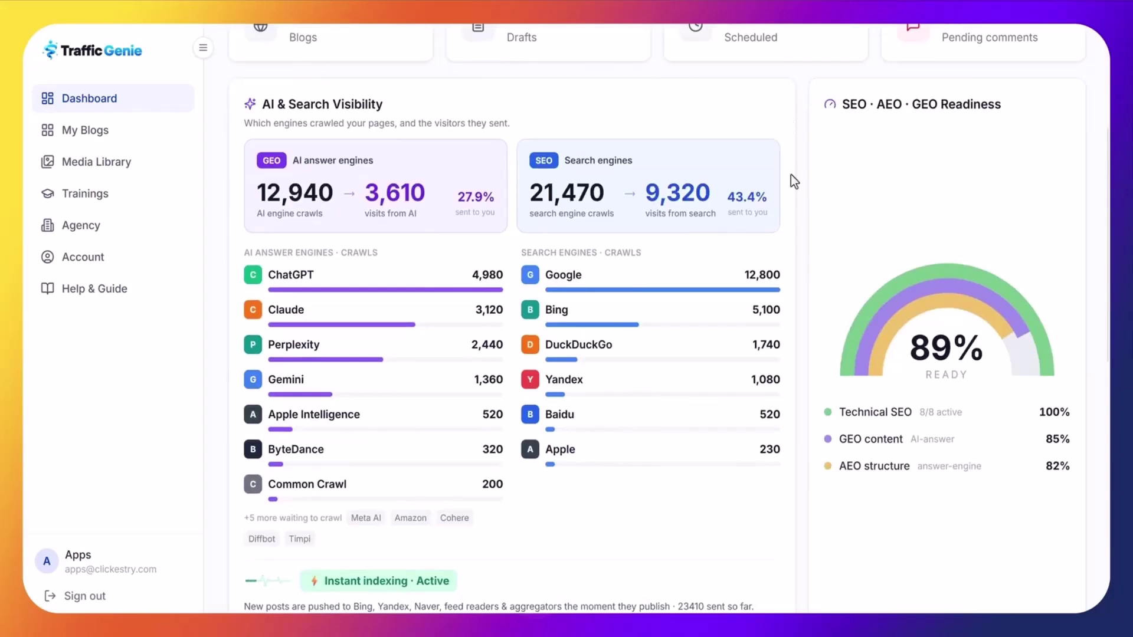
scroll(770, 224, down, 3)
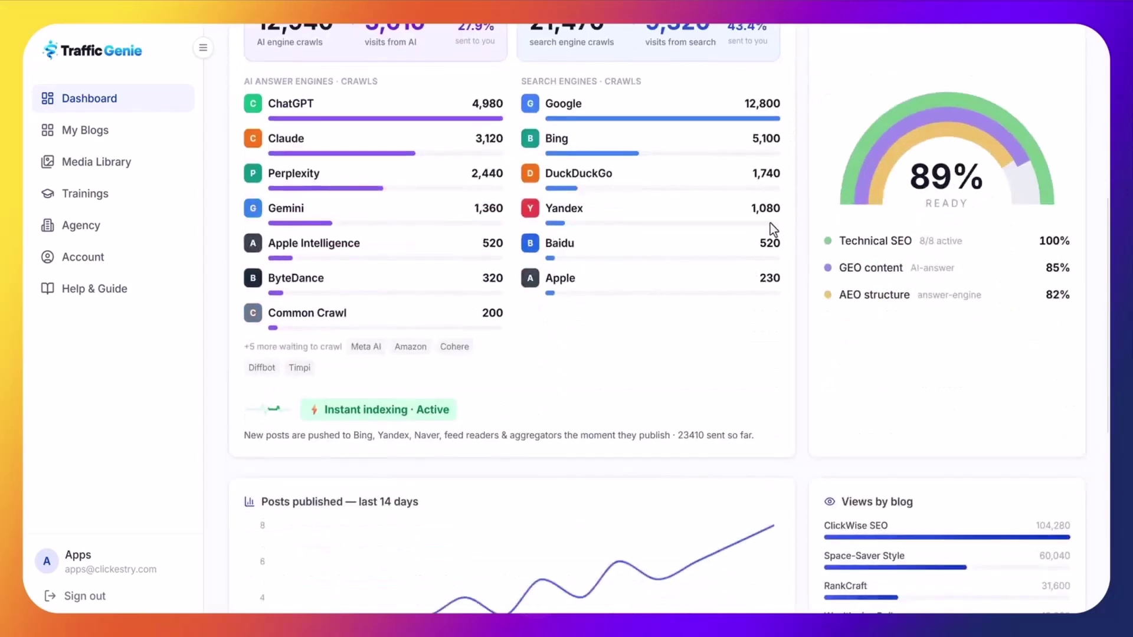
scroll(769, 223, down, 7)
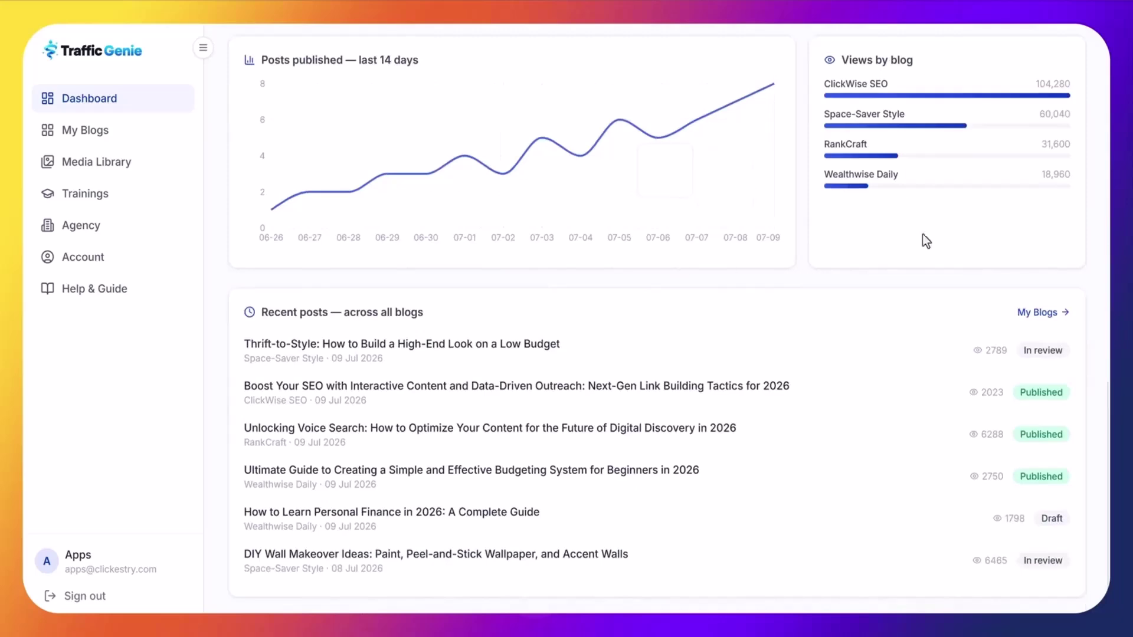
scroll(756, 295, up, 12)
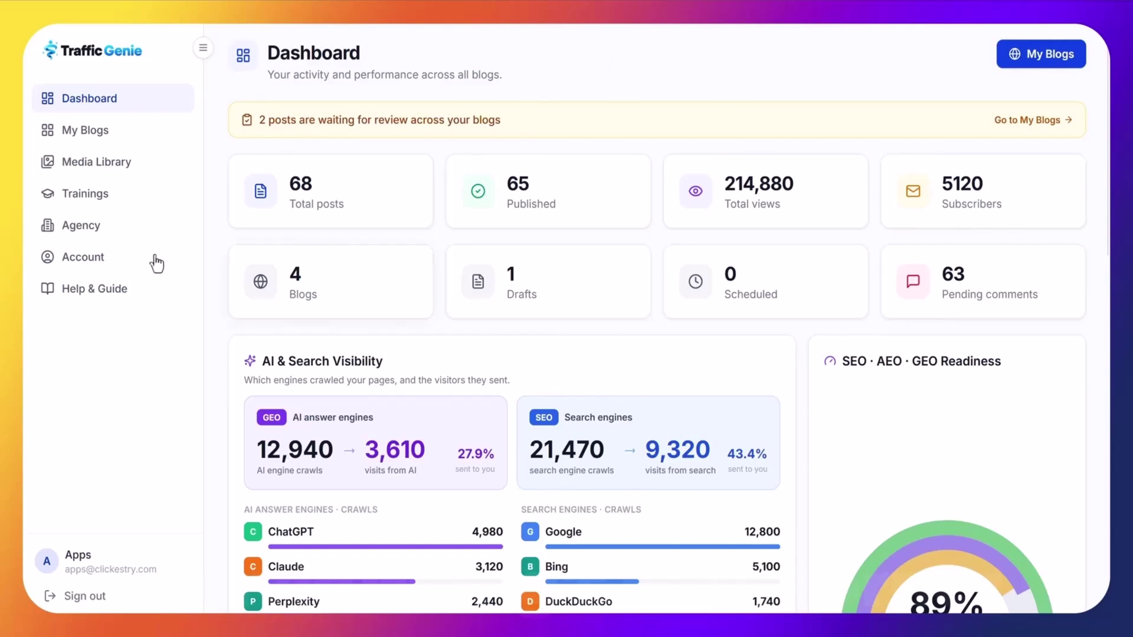
Open the account settings and preview the dark app theme before restoring the light theme.
click(105, 263)
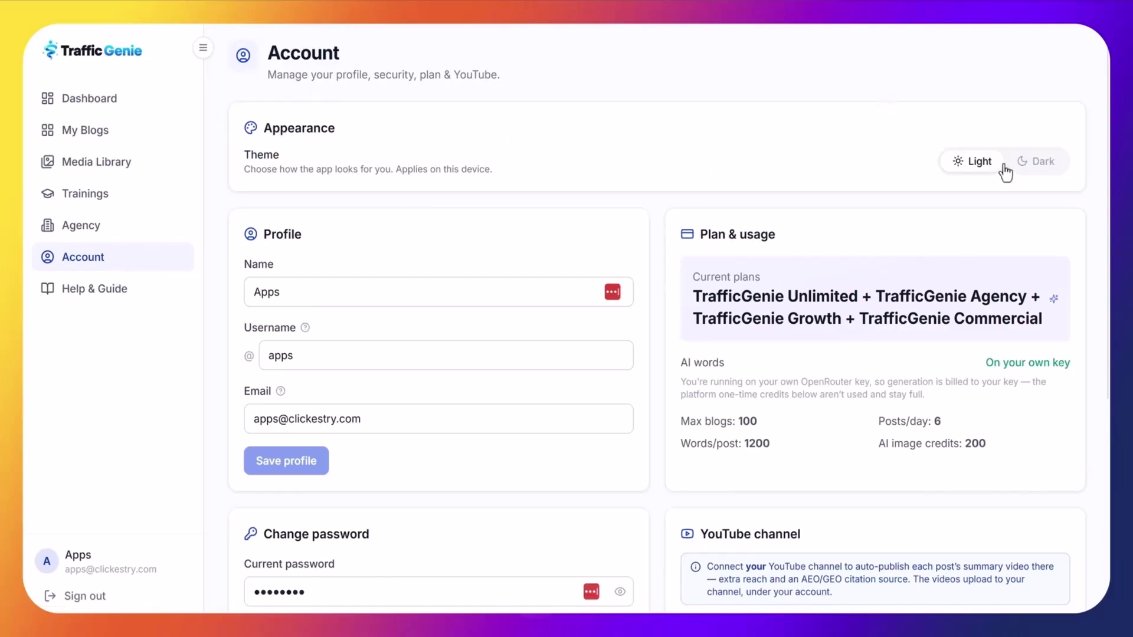
click(1036, 165)
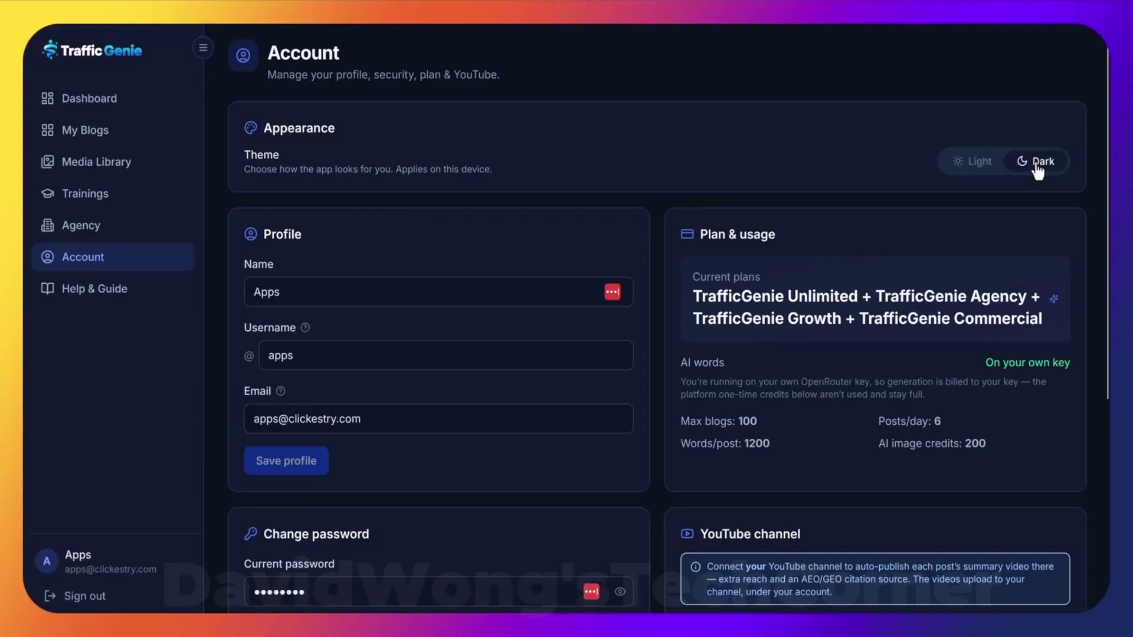
click(981, 170)
Review the account's profile, plan usage, YouTube channel options including upload privacy, and AI credits and key section.
scroll(798, 101, down, 1)
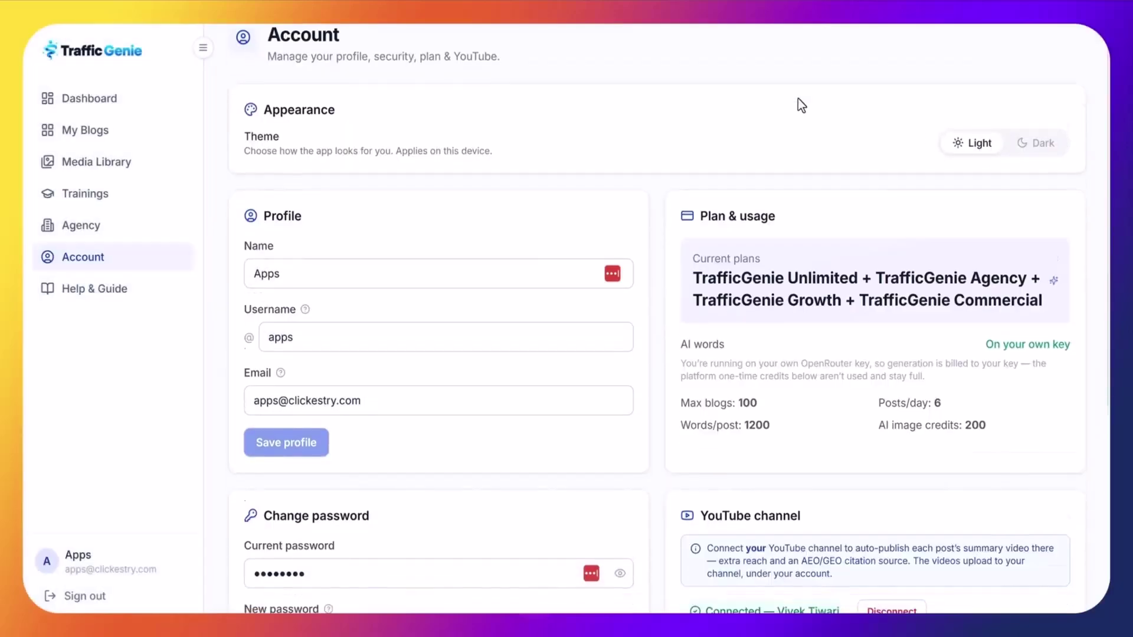
scroll(798, 105, down, 1)
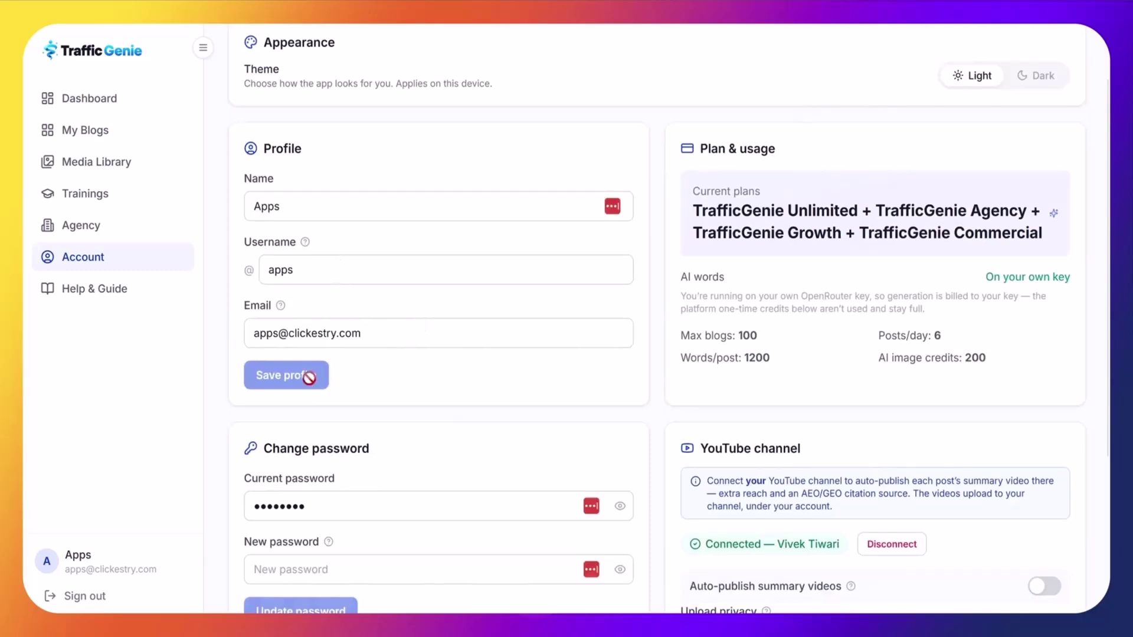
scroll(660, 363, down, 1)
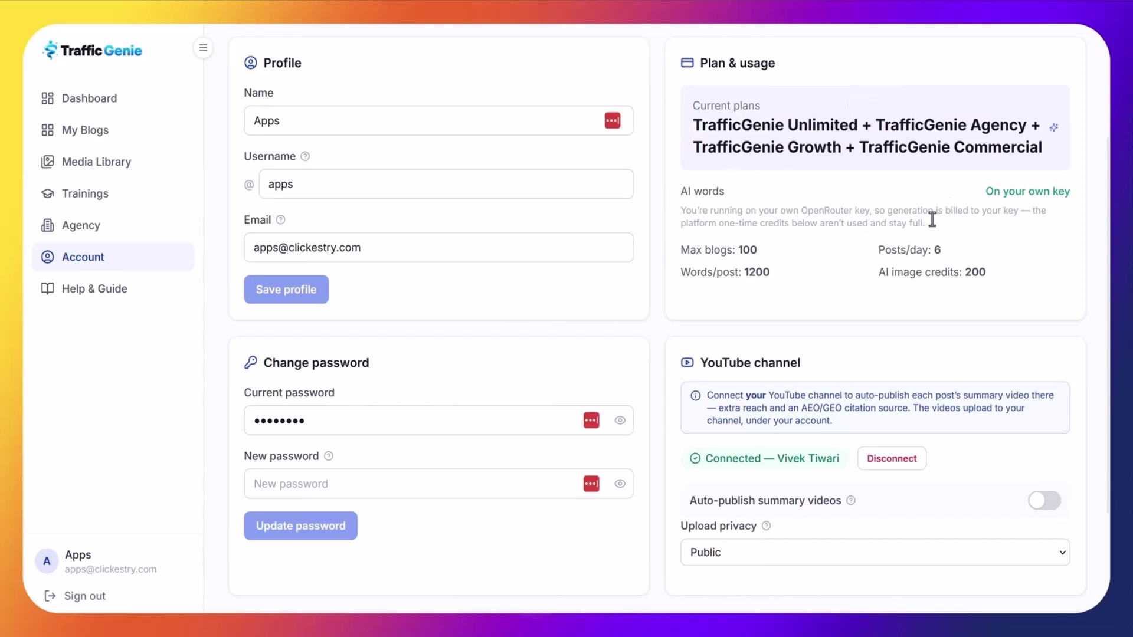
scroll(667, 236, down, 3)
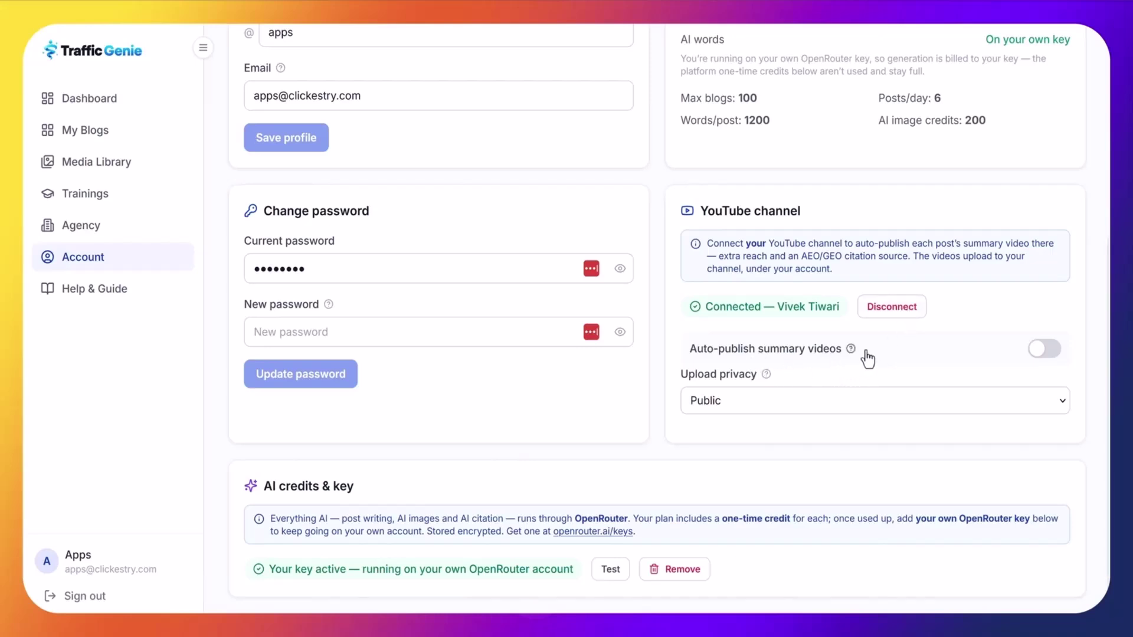
mouse_move(850, 351)
click(786, 404)
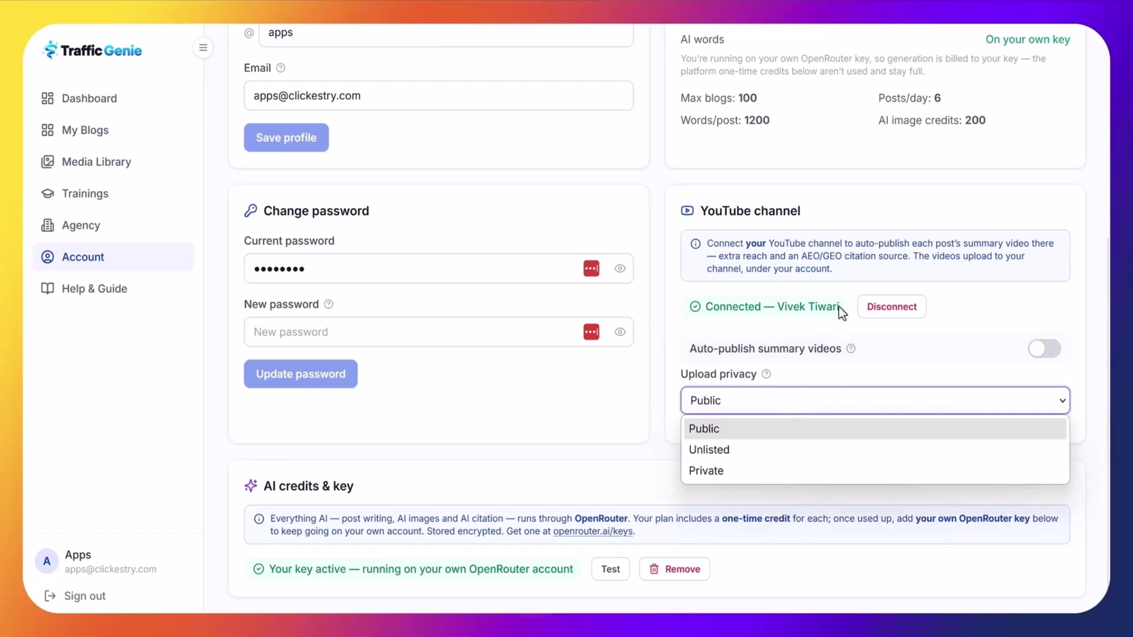
click(908, 192)
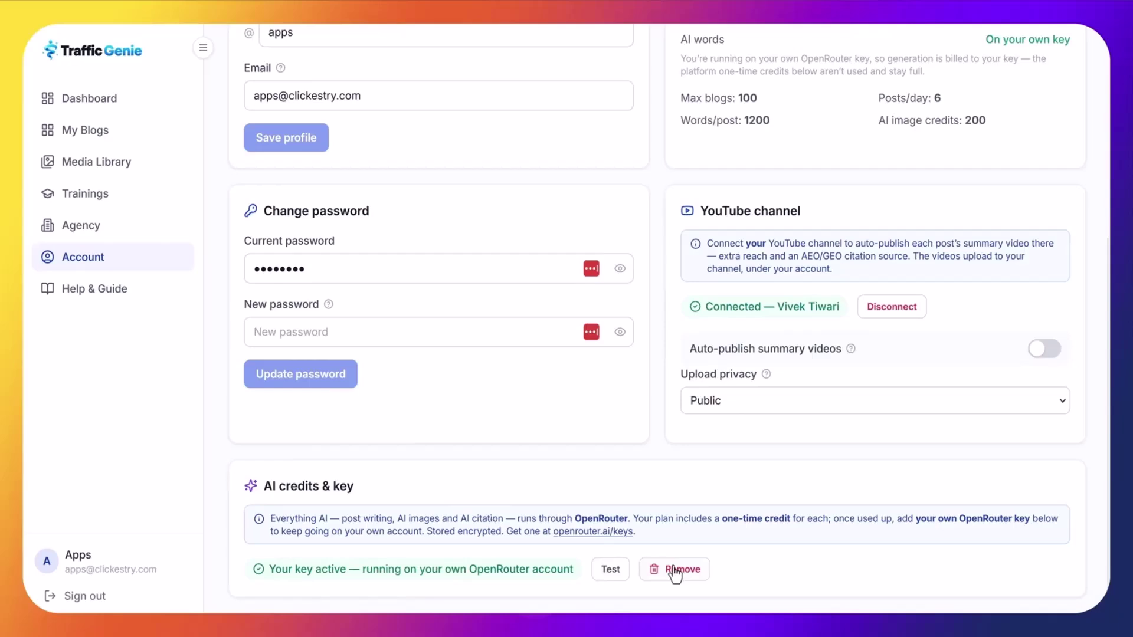
scroll(587, 432, up, 5)
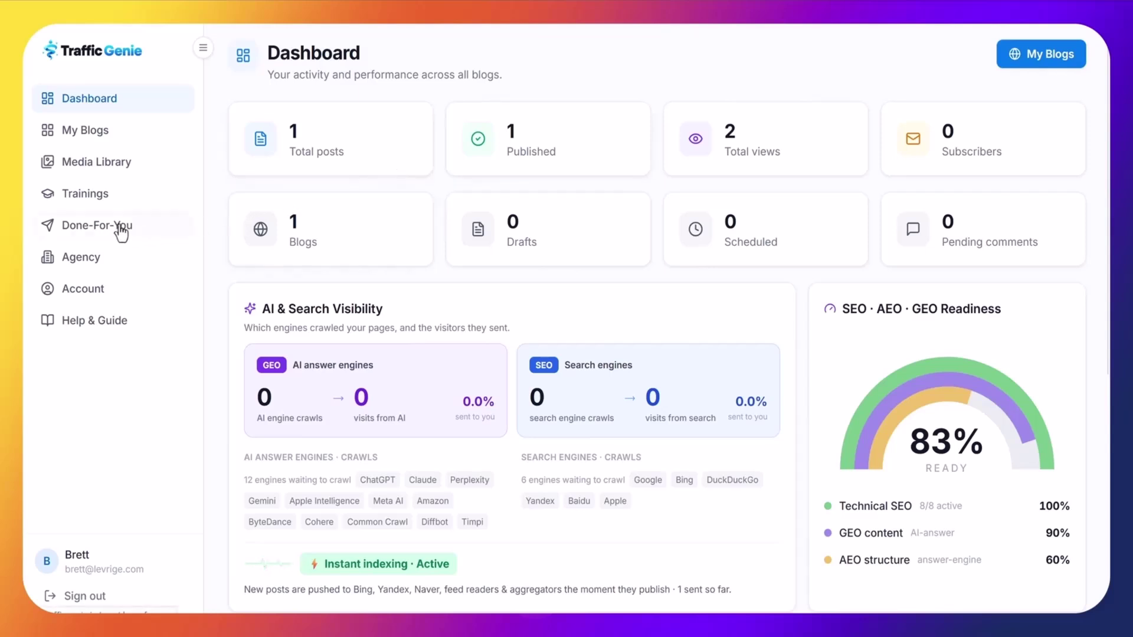
Start connecting a YouTube channel in the account settings, choosing the first listed Google account and completing its identity verification.
click(103, 295)
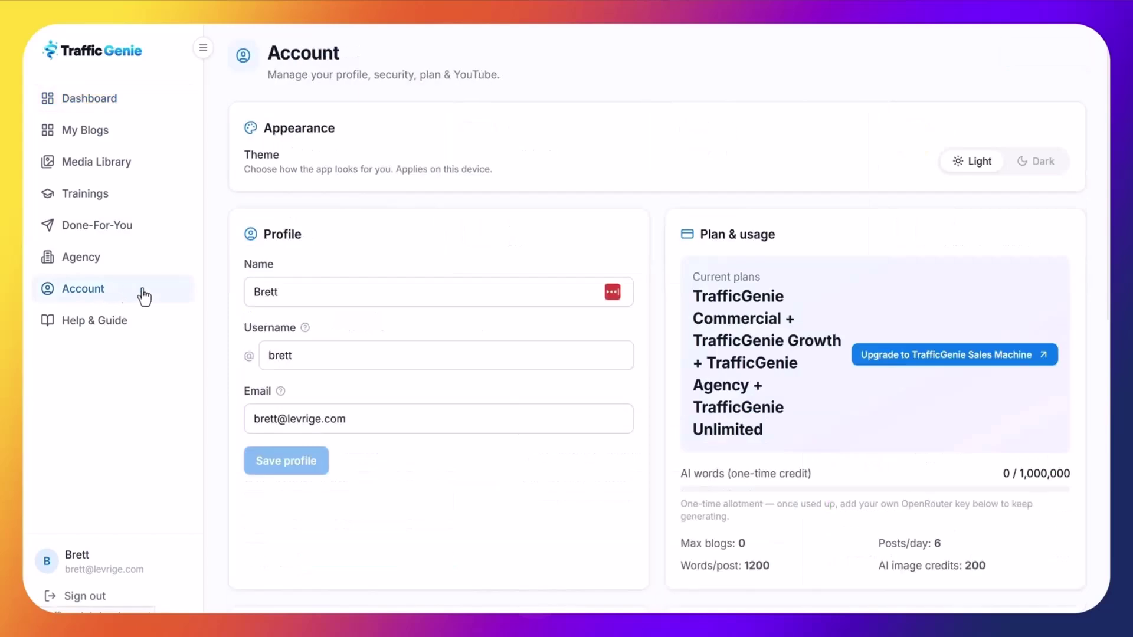
scroll(680, 173, down, 6)
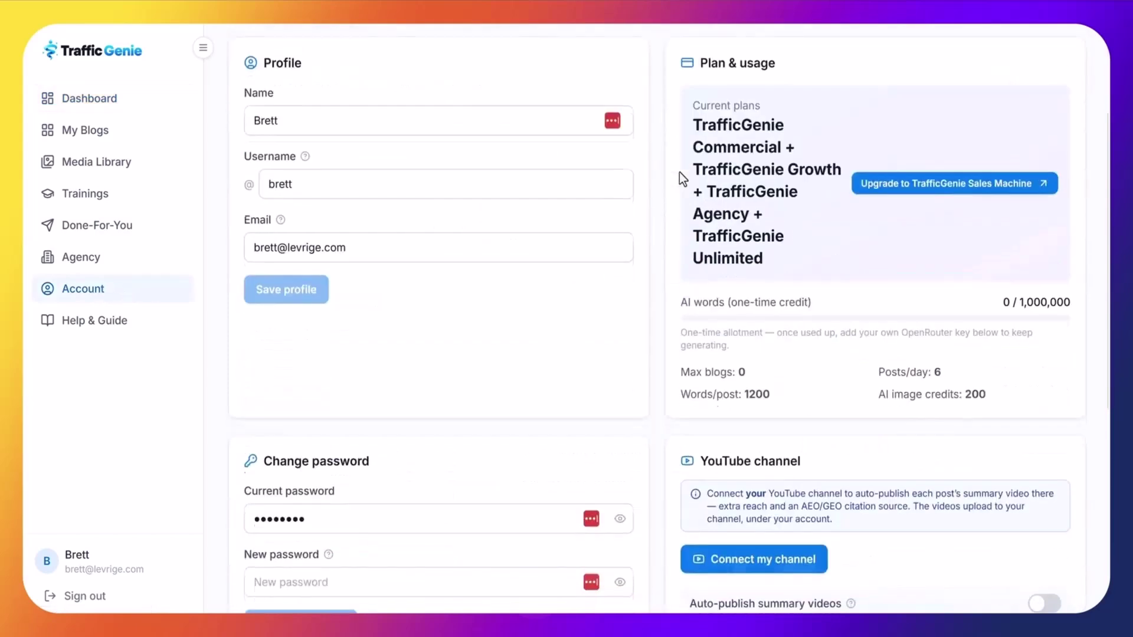
scroll(679, 172, down, 3)
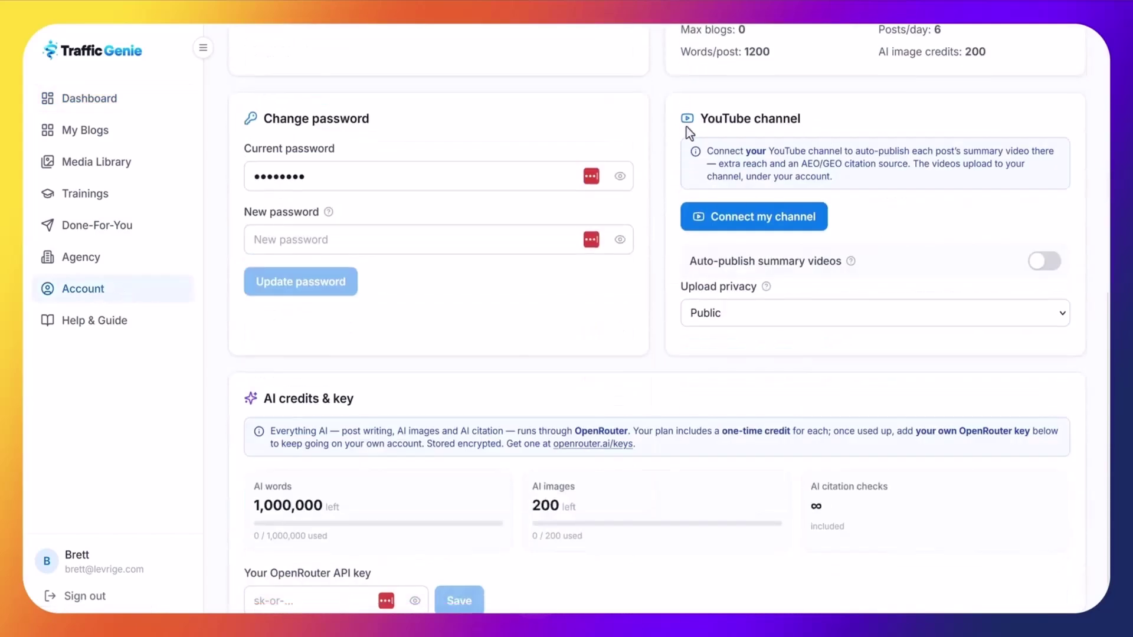
click(770, 219)
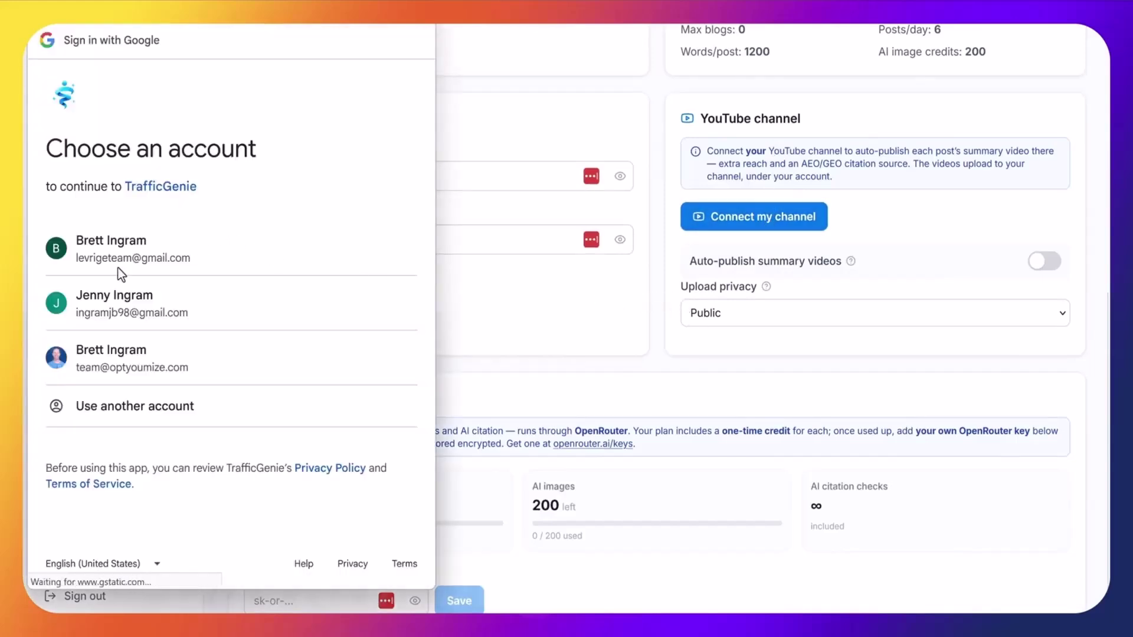
click(110, 258)
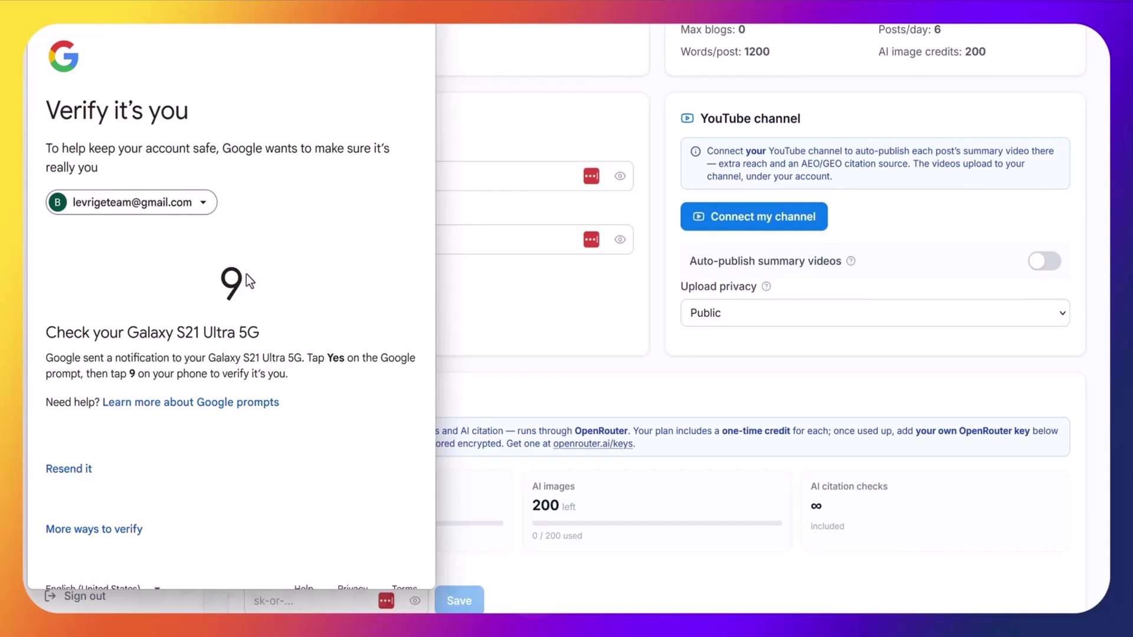
click(246, 274)
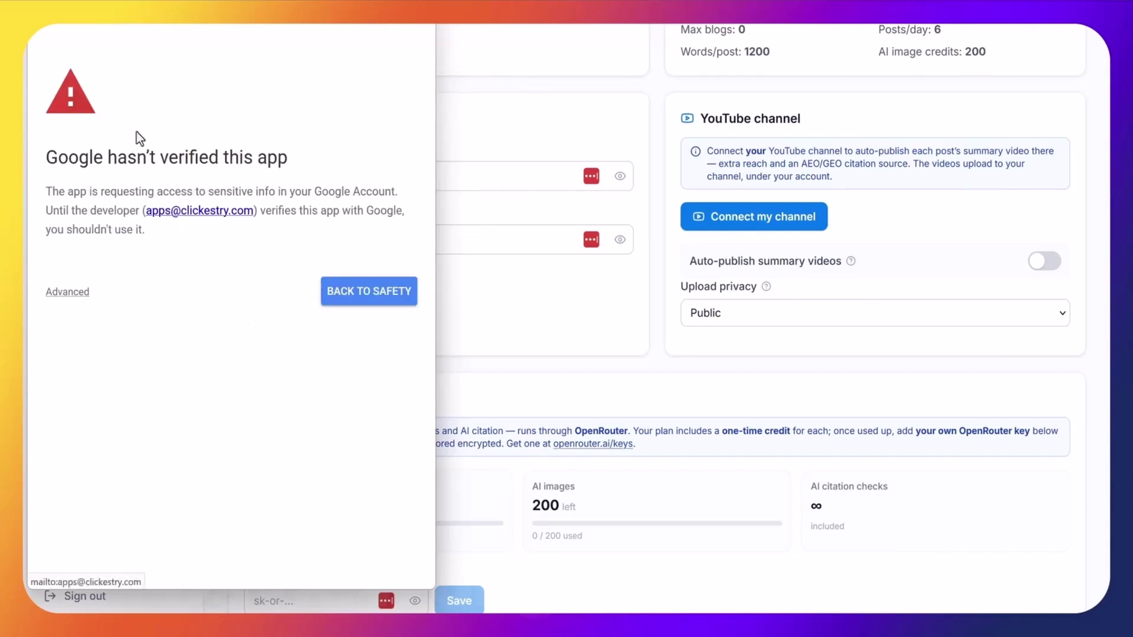
Continue past the unverified-app warning to TrafficGenie and grant it all requested YouTube permissions.
click(75, 295)
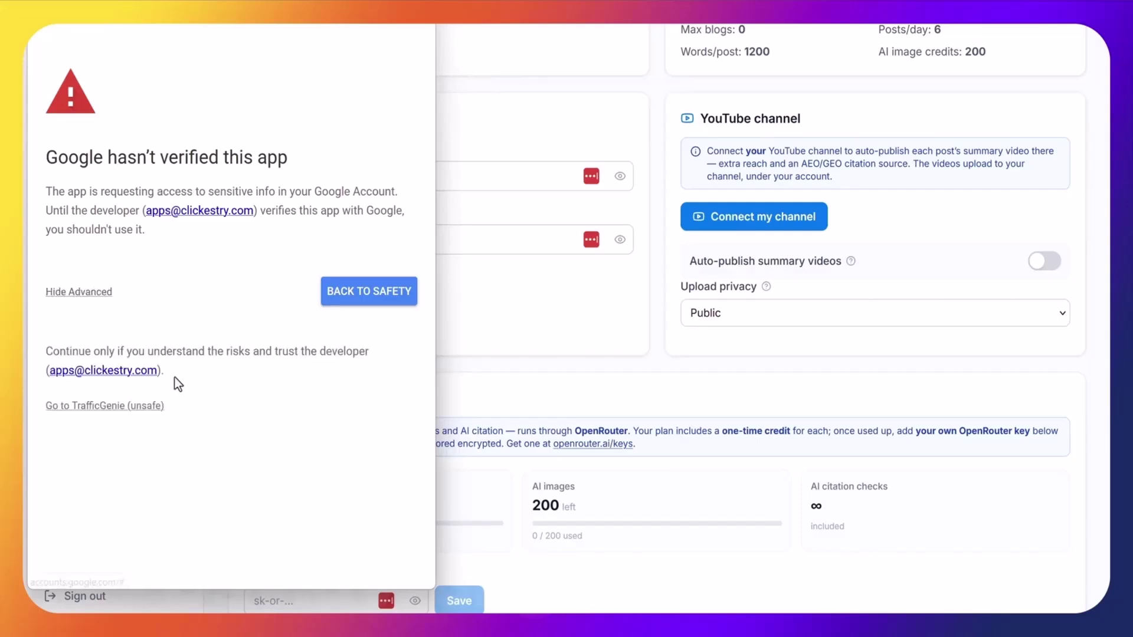
click(134, 407)
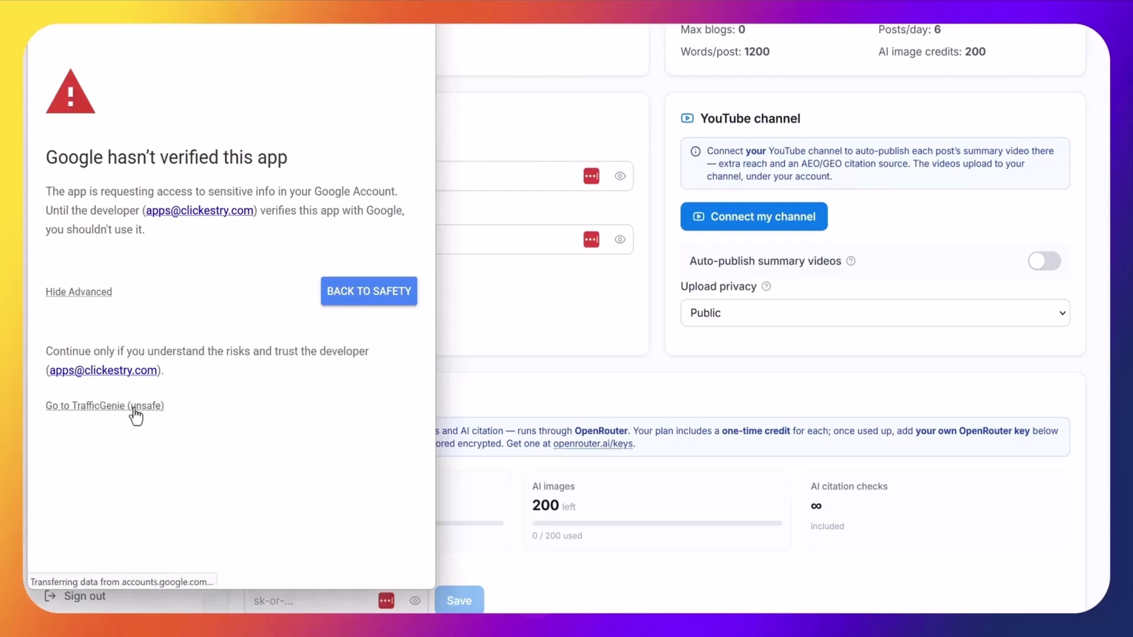
scroll(222, 349, down, 3)
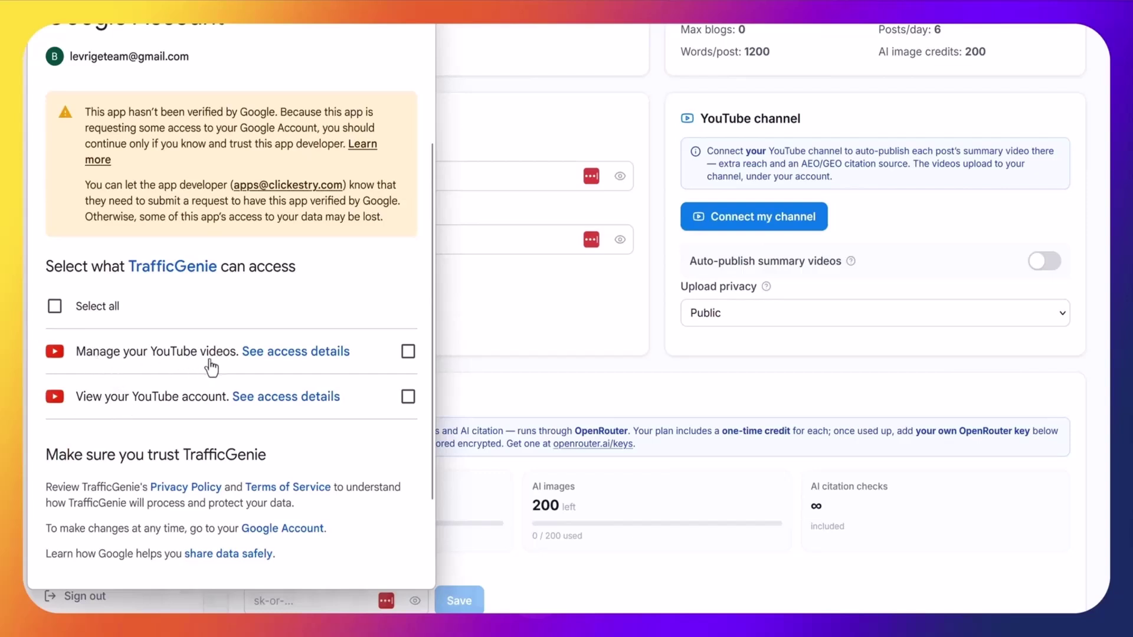
click(55, 306)
scroll(339, 387, down, 2)
click(331, 505)
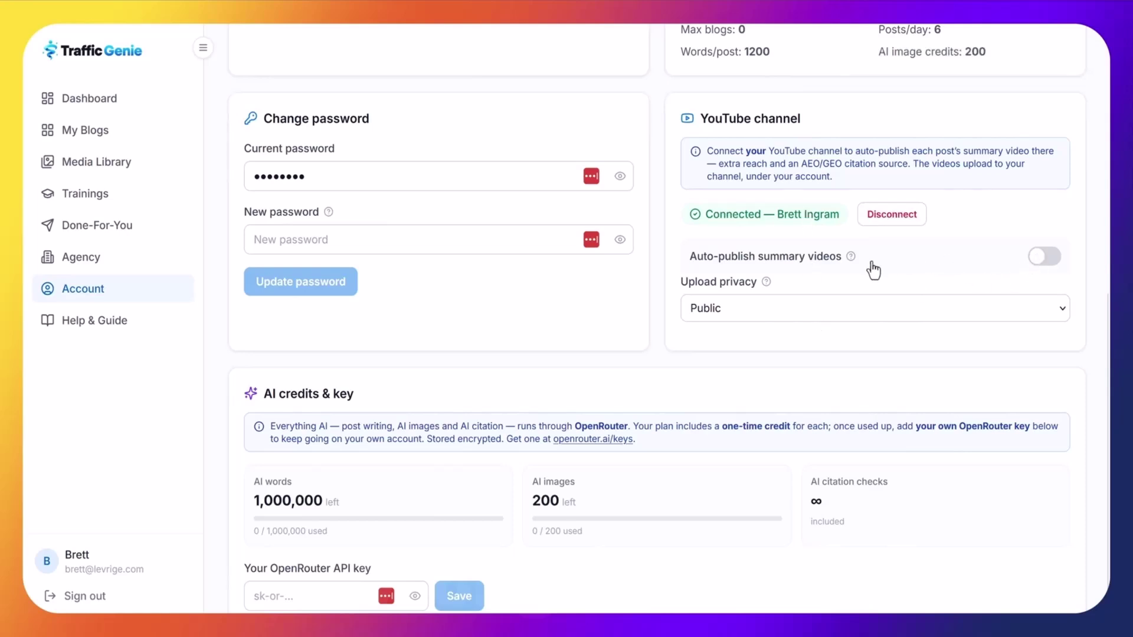
Turn auto-publishing of summary videos on and back off, checking the upload privacy options in between.
mouse_move(851, 258)
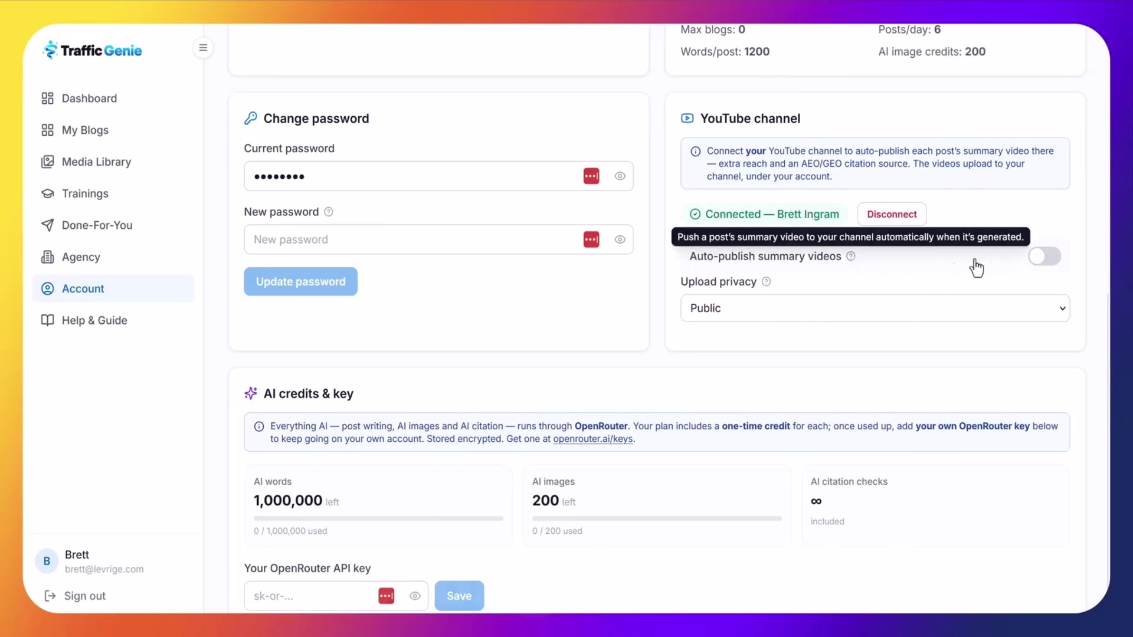
click(1039, 269)
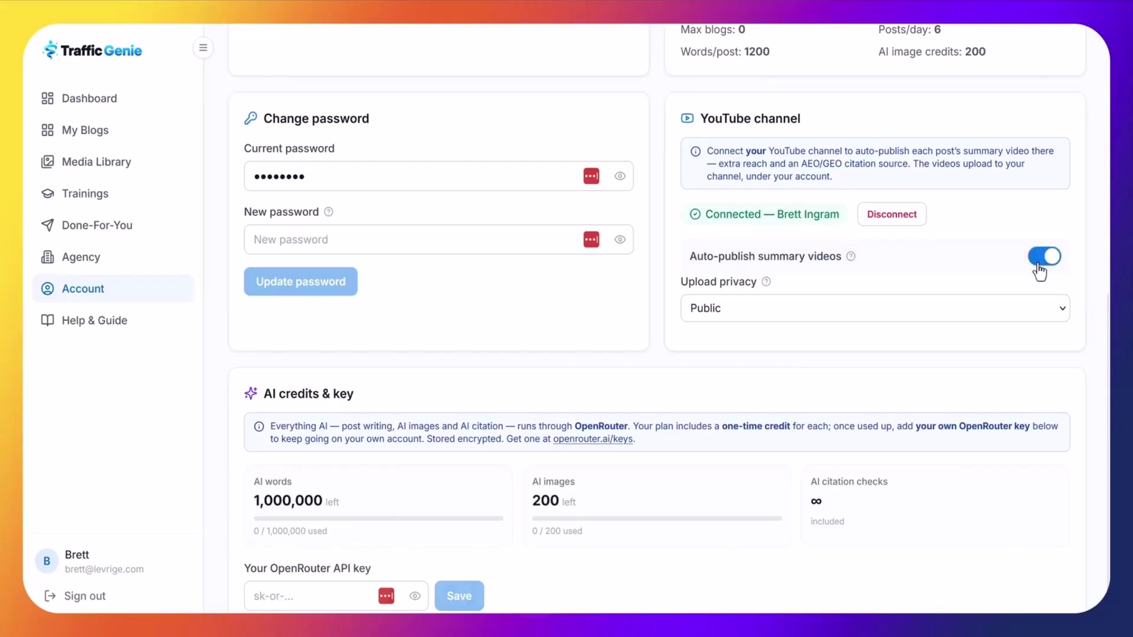
click(1018, 317)
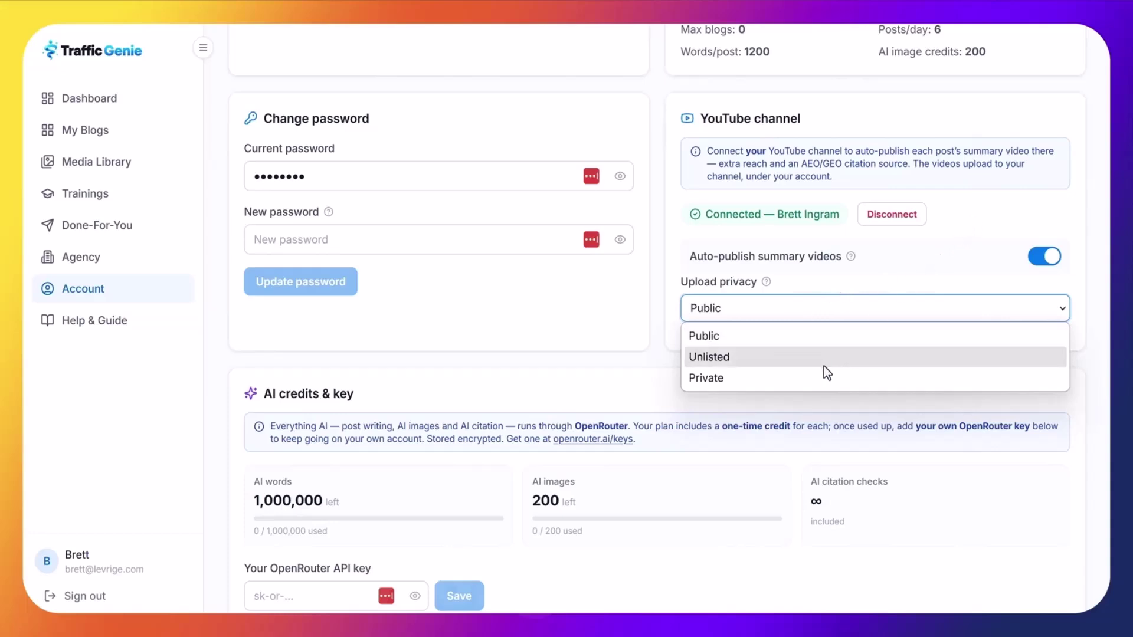
click(988, 217)
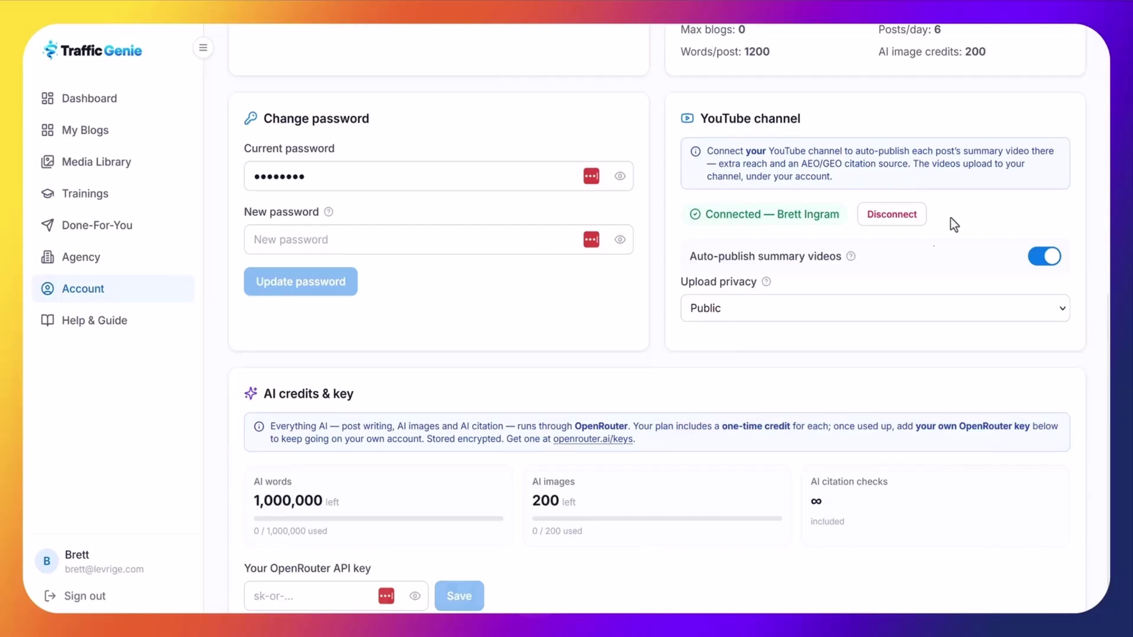
click(1049, 260)
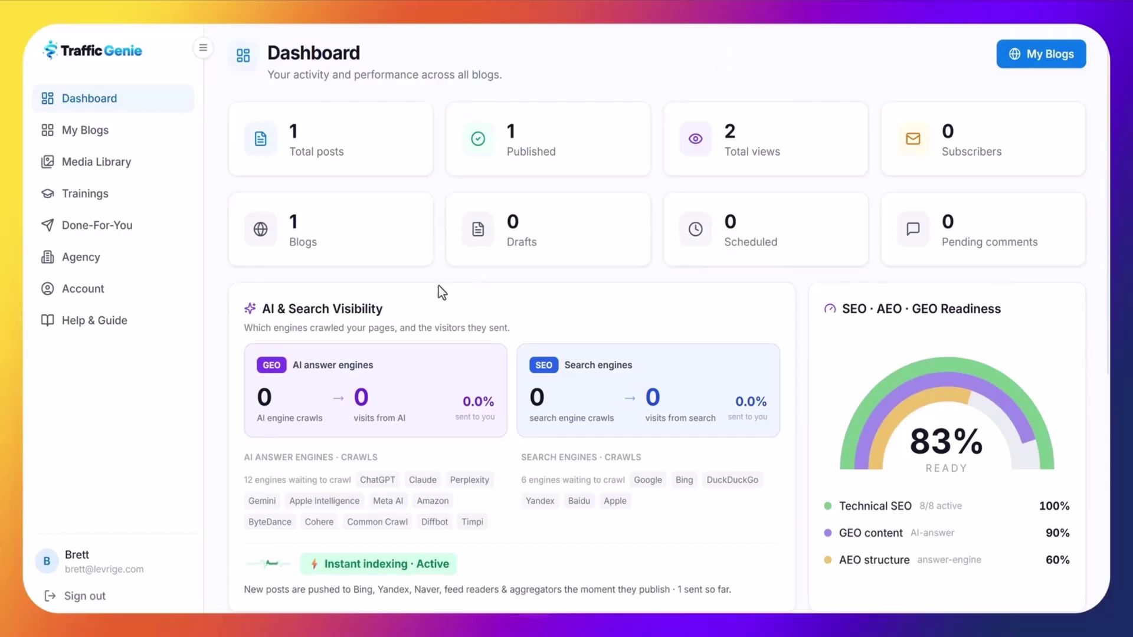
Return to the account settings and examine the AI credits and OpenRouter API key section.
click(86, 290)
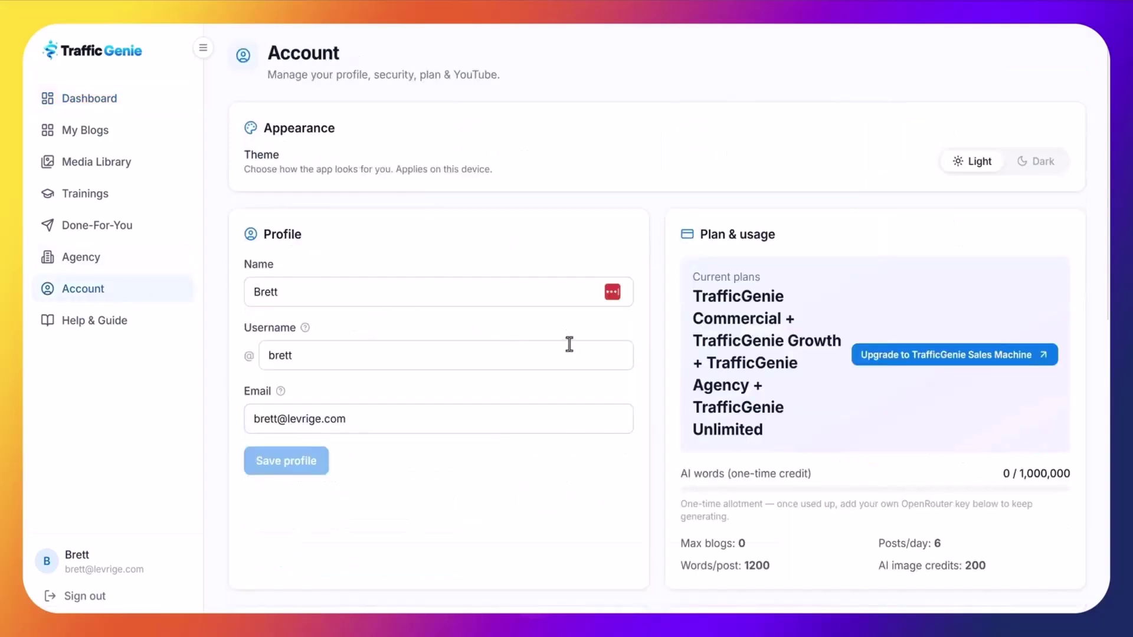
scroll(562, 349, down, 6)
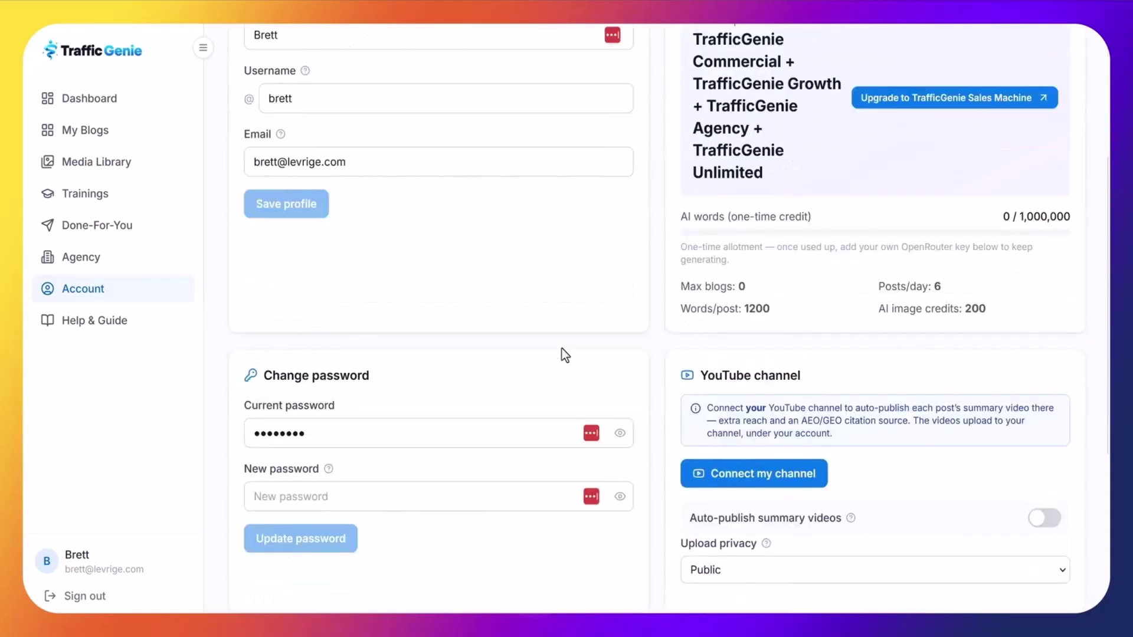
scroll(558, 345, down, 3)
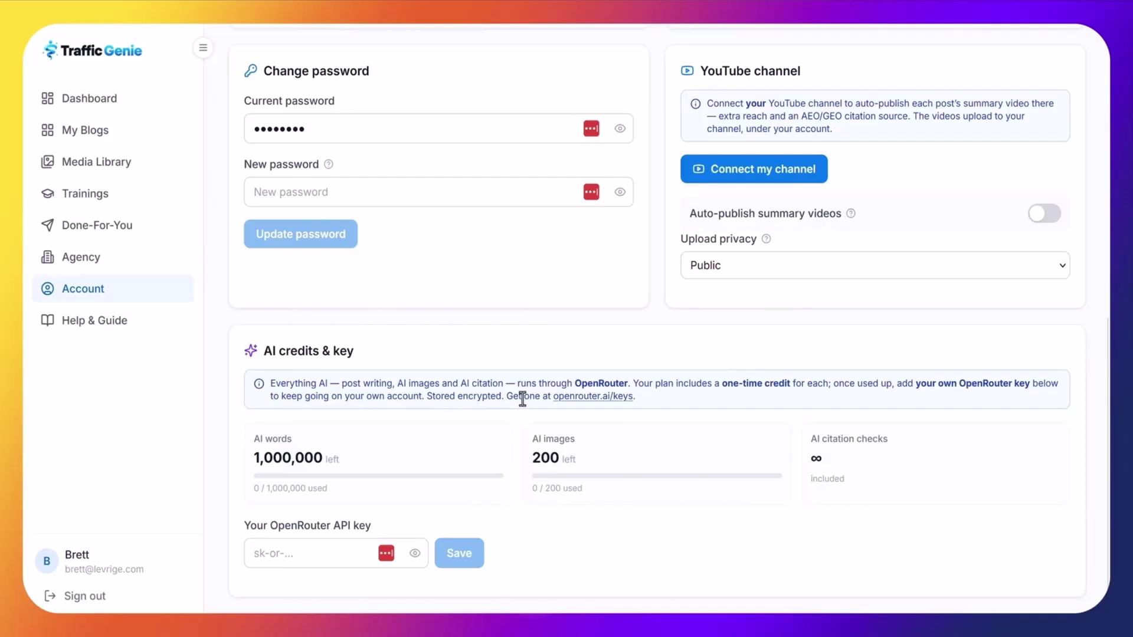
Open the OpenRouter keys site and sign up with a name, email address and account password, accepting the terms.
click(601, 397)
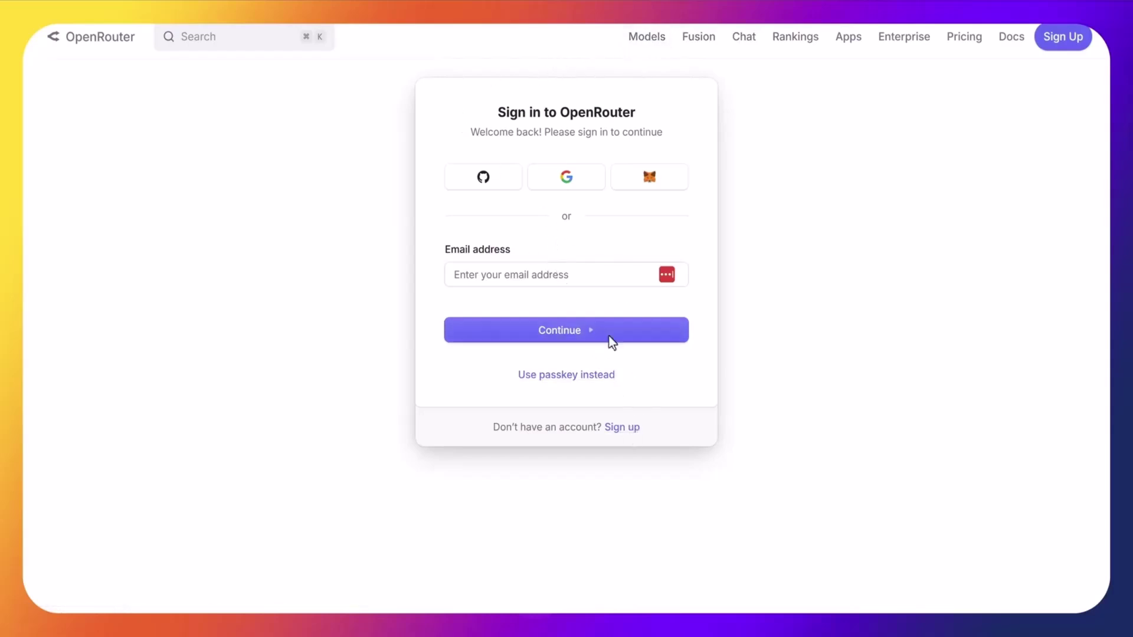
click(624, 429)
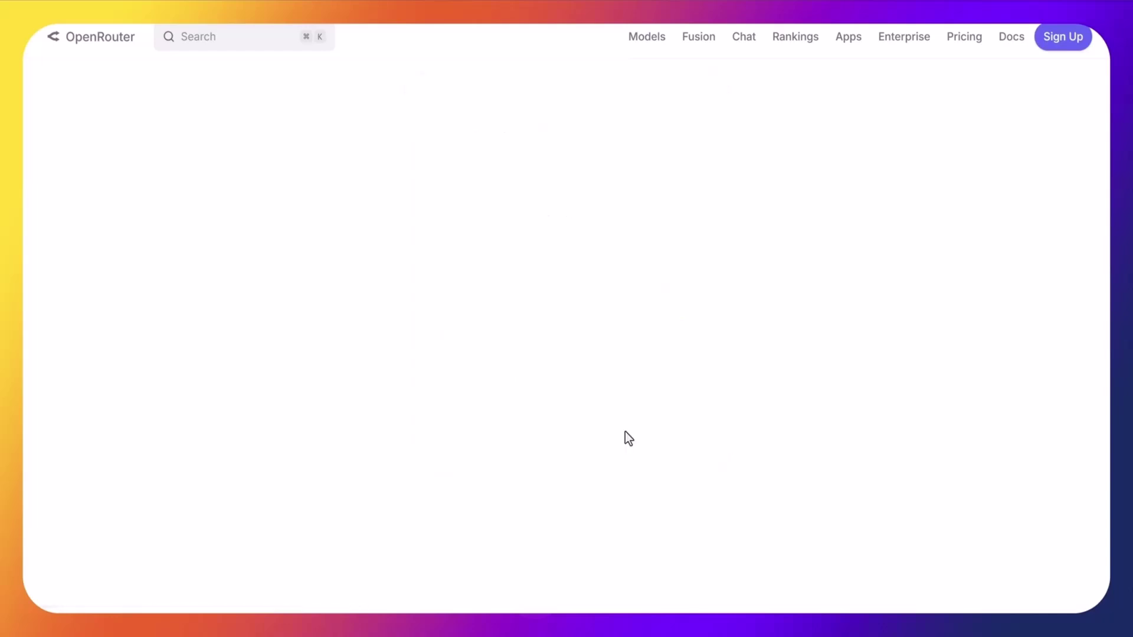
click(484, 276)
click(620, 273)
click(546, 346)
click(532, 420)
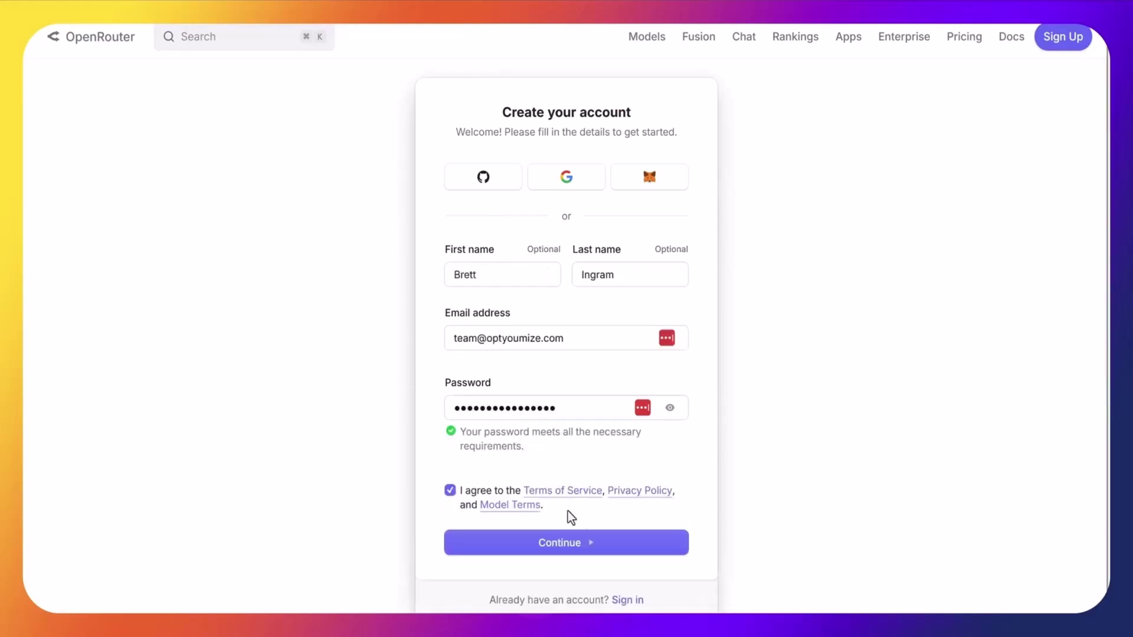
click(580, 543)
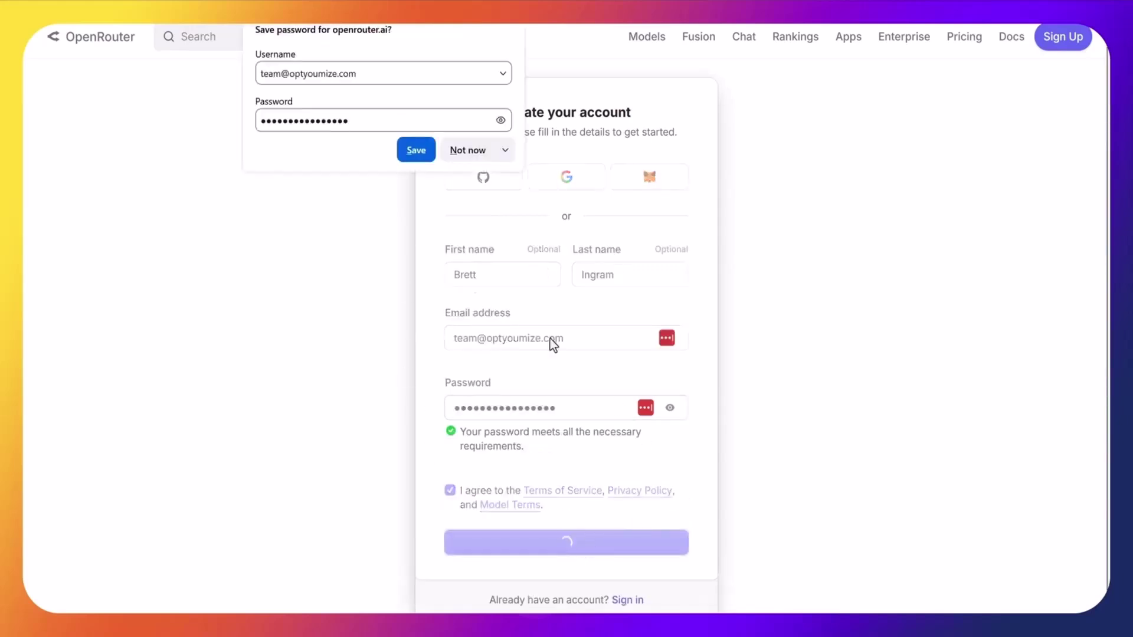
Decline saving the new password and open the emailed verification link to verify the OpenRouter account.
click(458, 151)
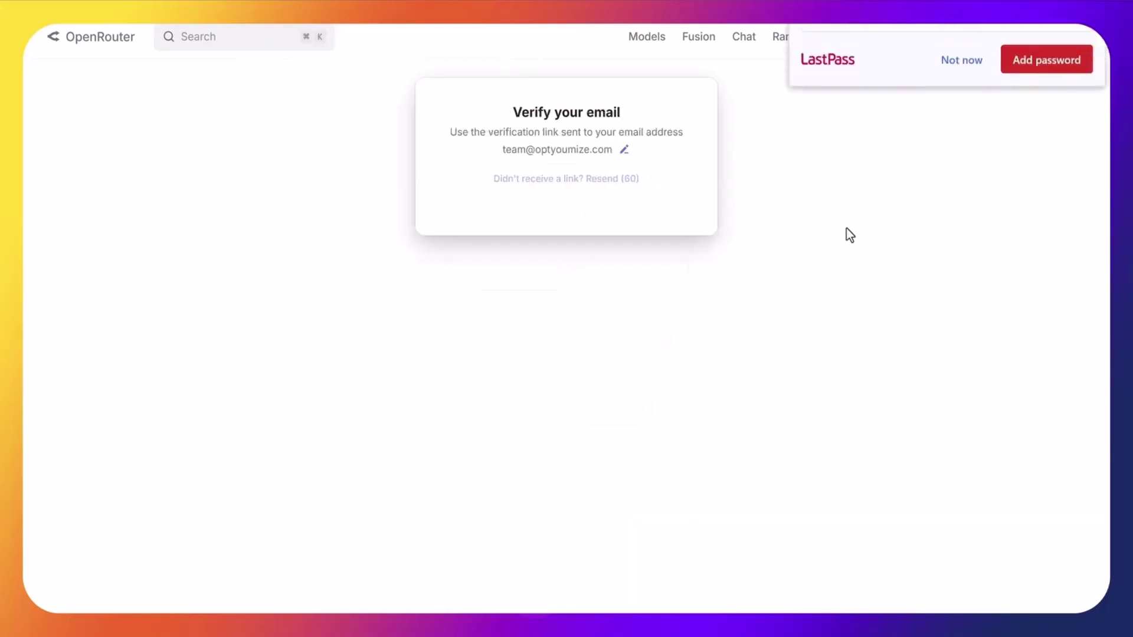
click(1038, 164)
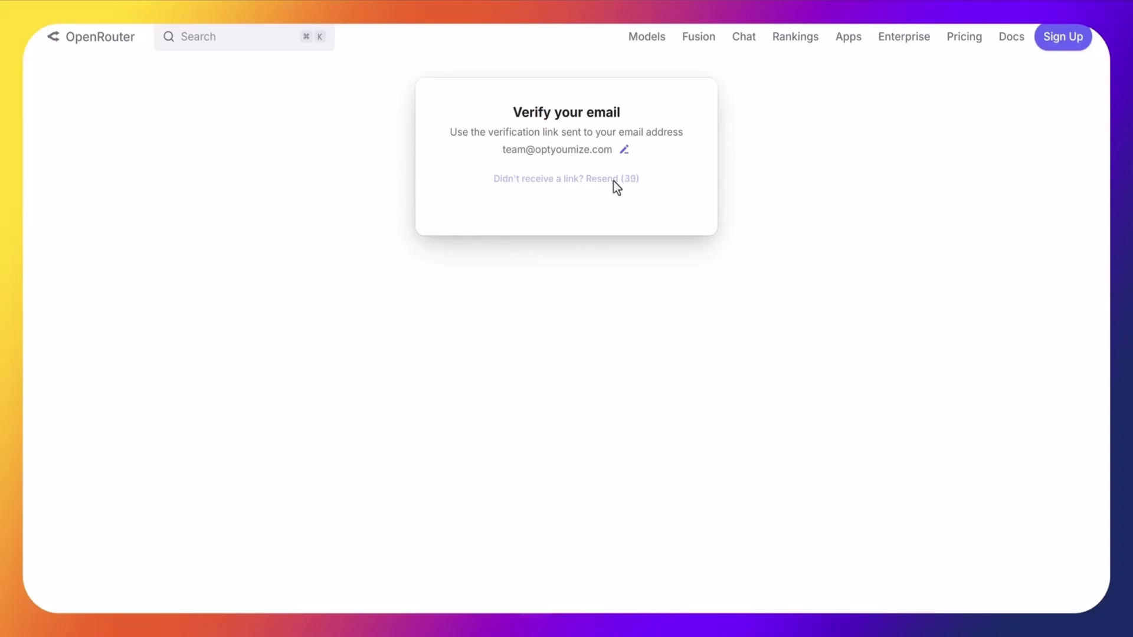
key(super+l)
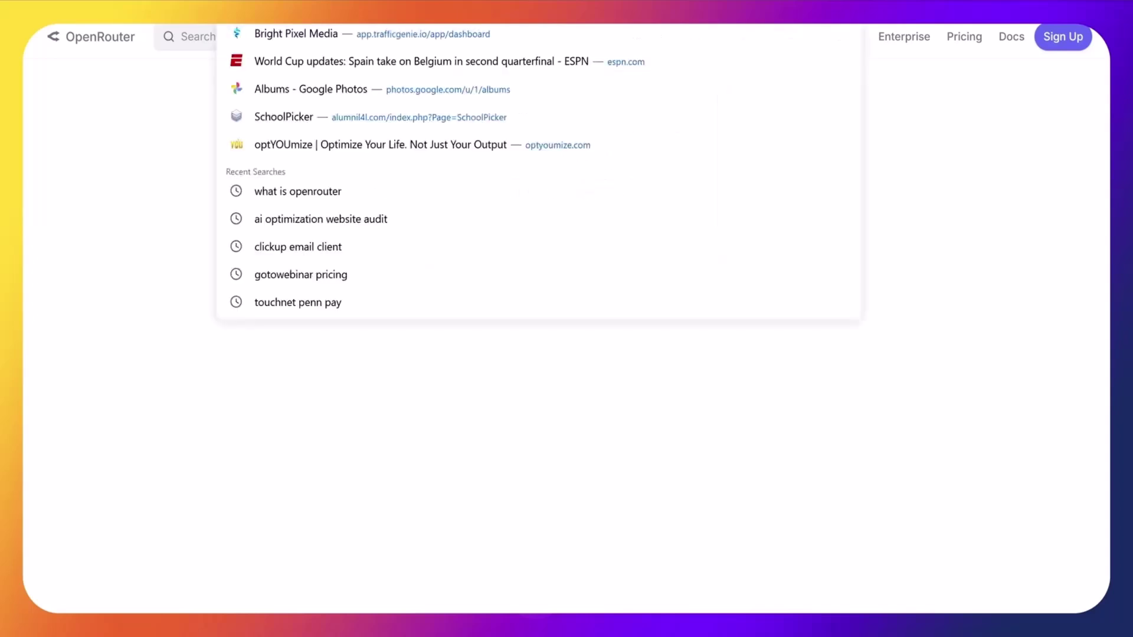
key(super+v)
key(Return)
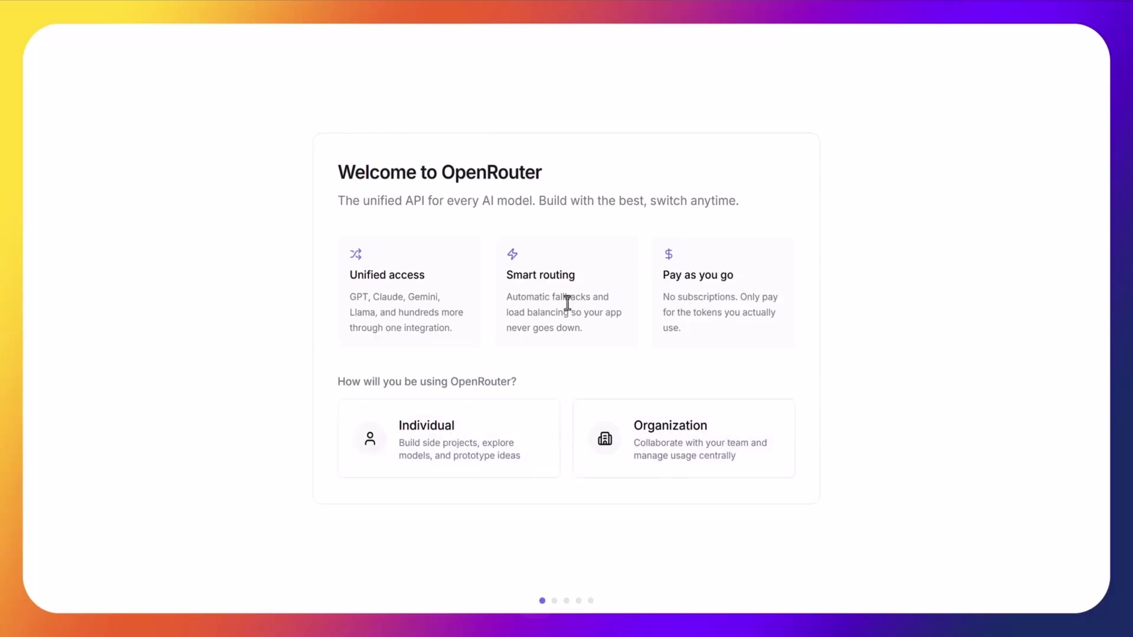
Set OpenRouter up for individual use and copy the generated API key.
click(458, 435)
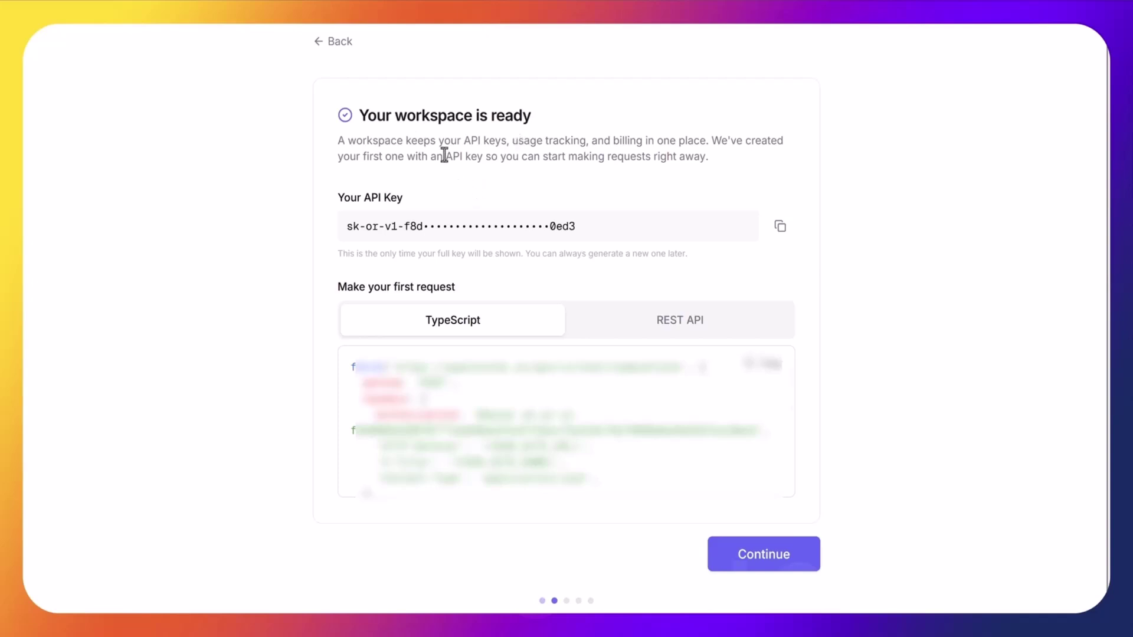
click(778, 230)
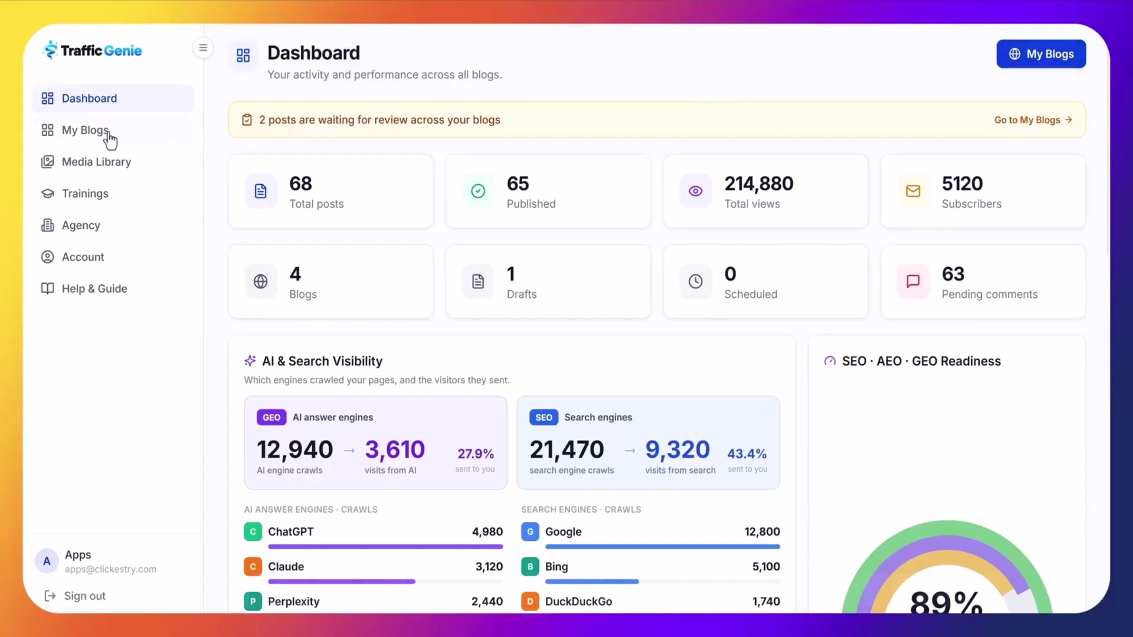
Start a new blog in TrafficGenie from the blog list and choose the Travel niche preset.
click(1020, 59)
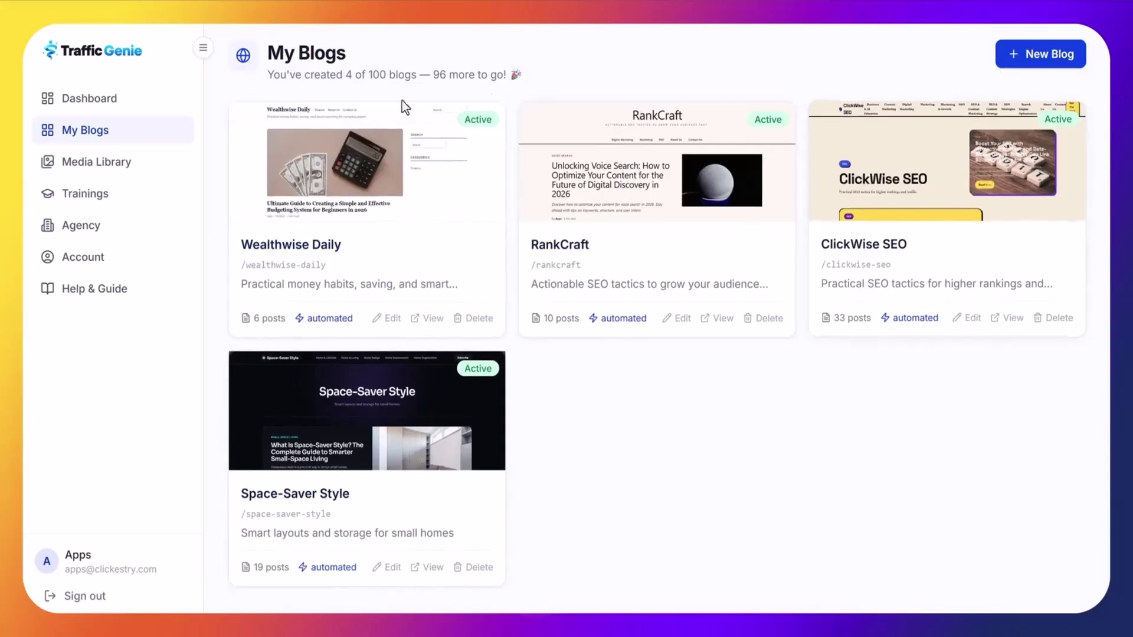
click(1034, 62)
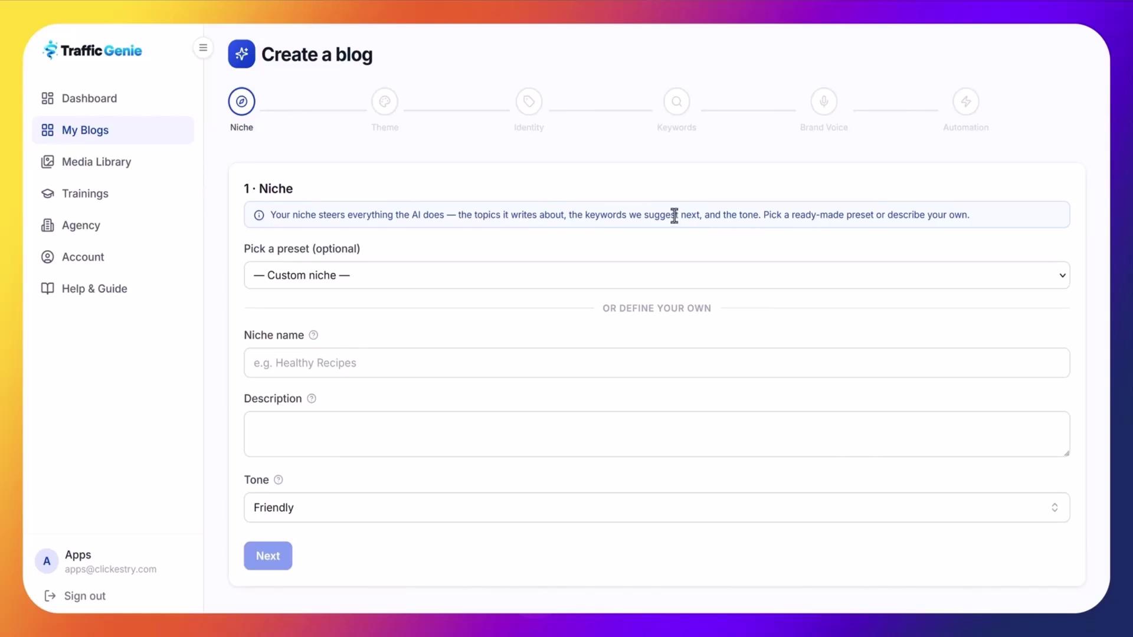
click(378, 281)
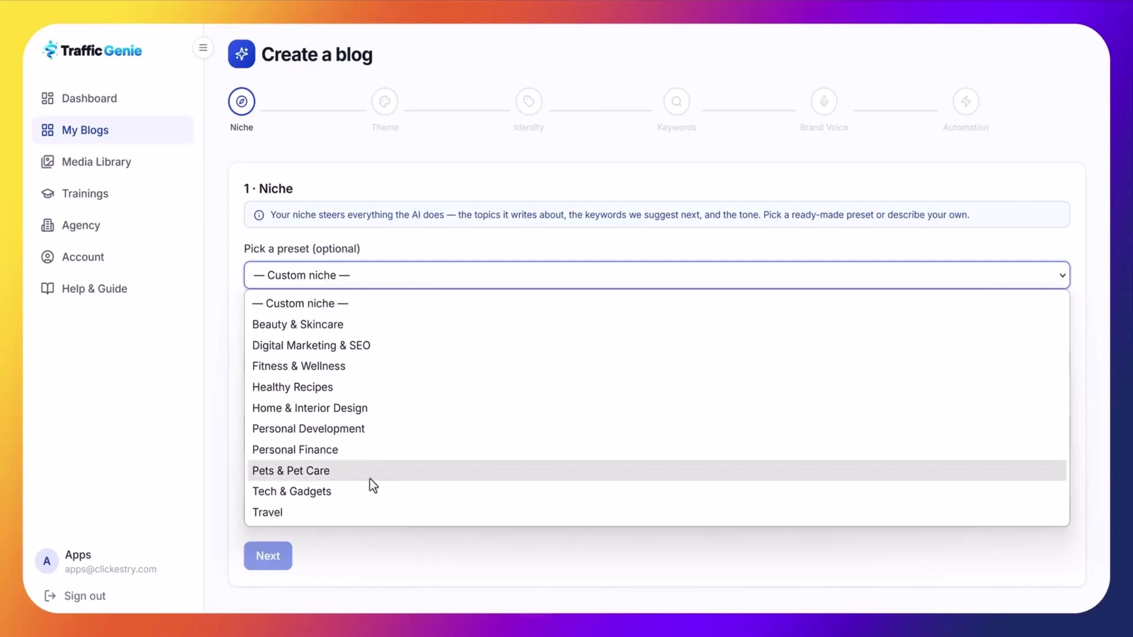
click(366, 515)
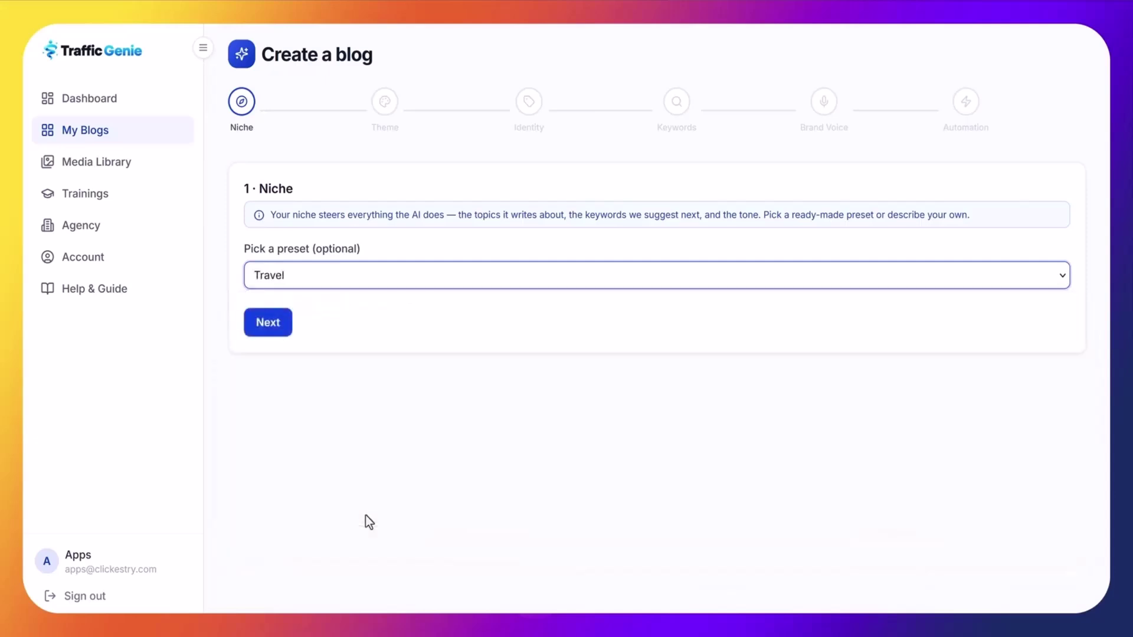
click(281, 326)
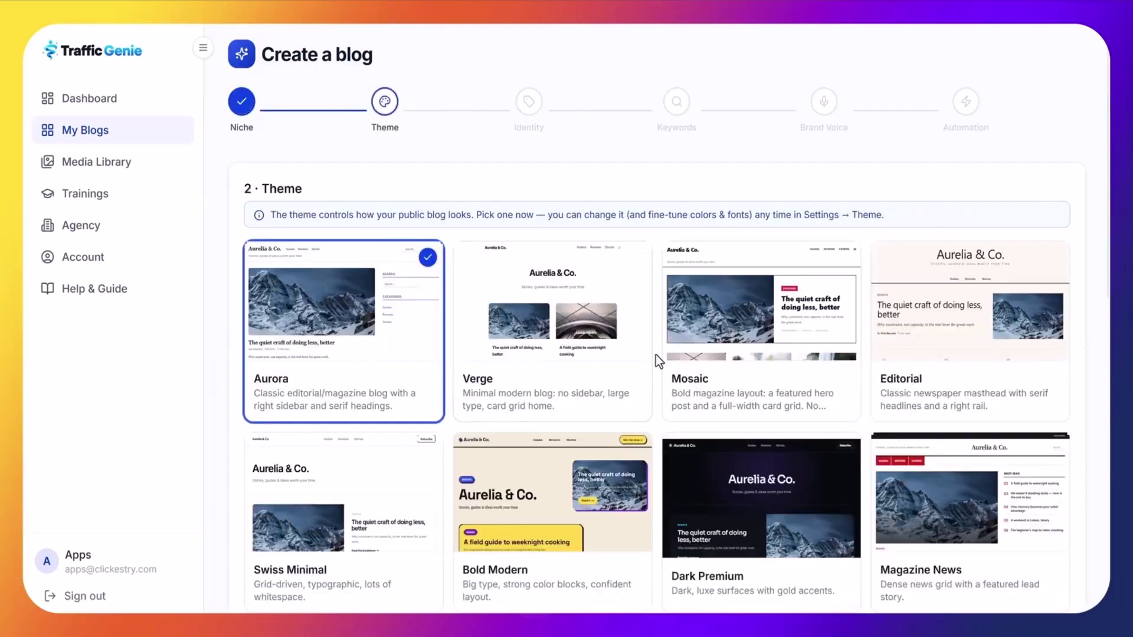
Examine the available blog themes and their preview layouts from Aurora through Terminal Dev.
scroll(320, 340, down, 2)
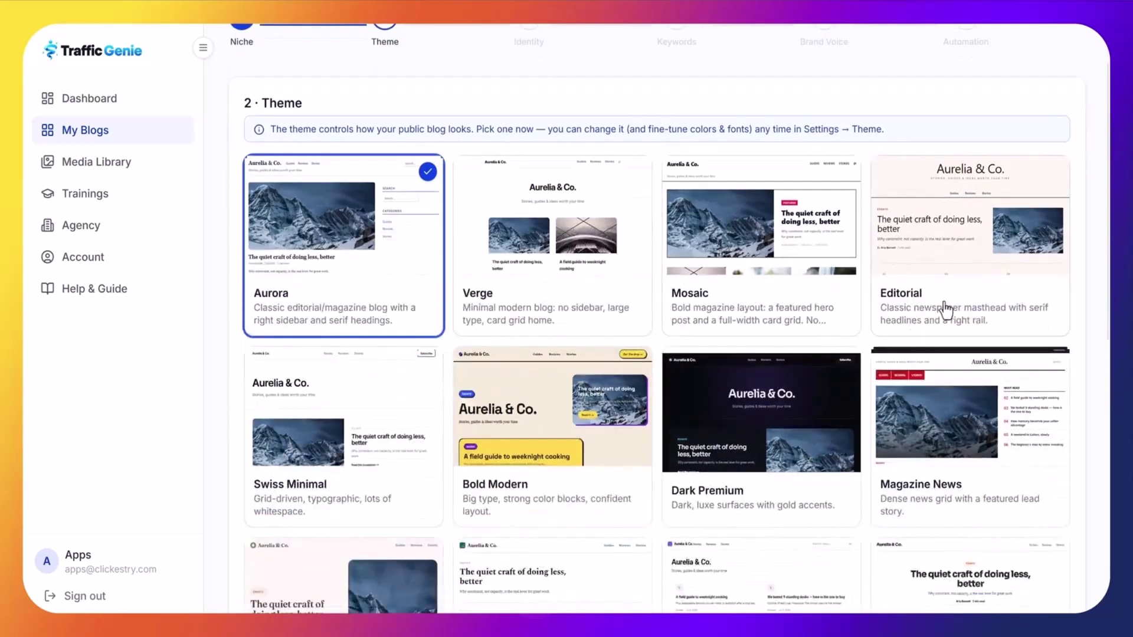
scroll(946, 309, down, 2)
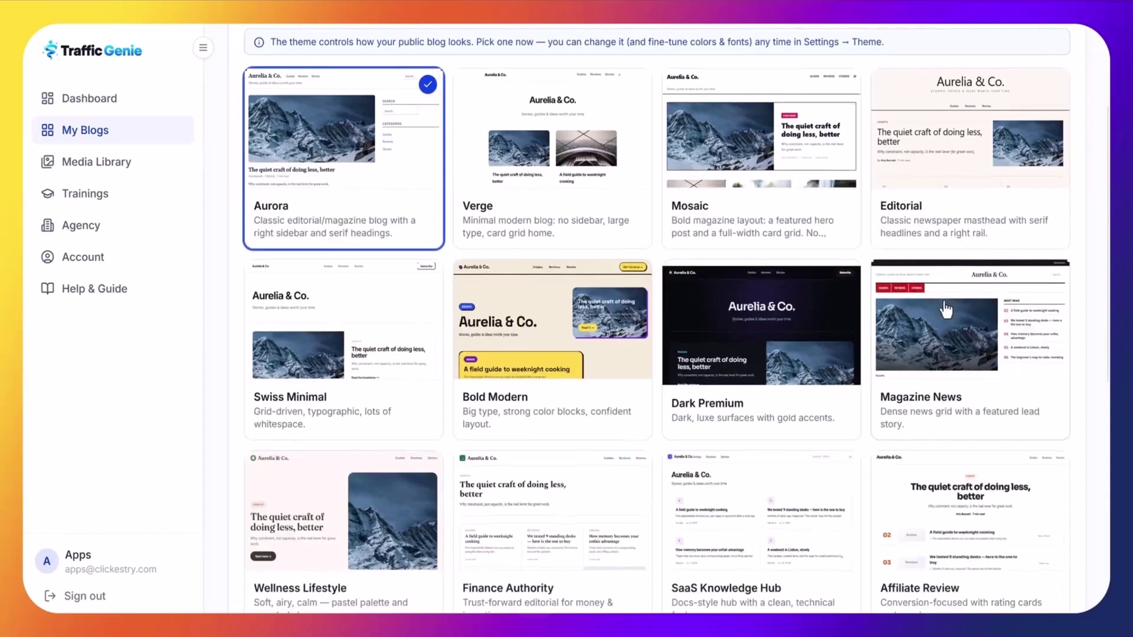
scroll(946, 309, down, 2)
scroll(946, 308, down, 2)
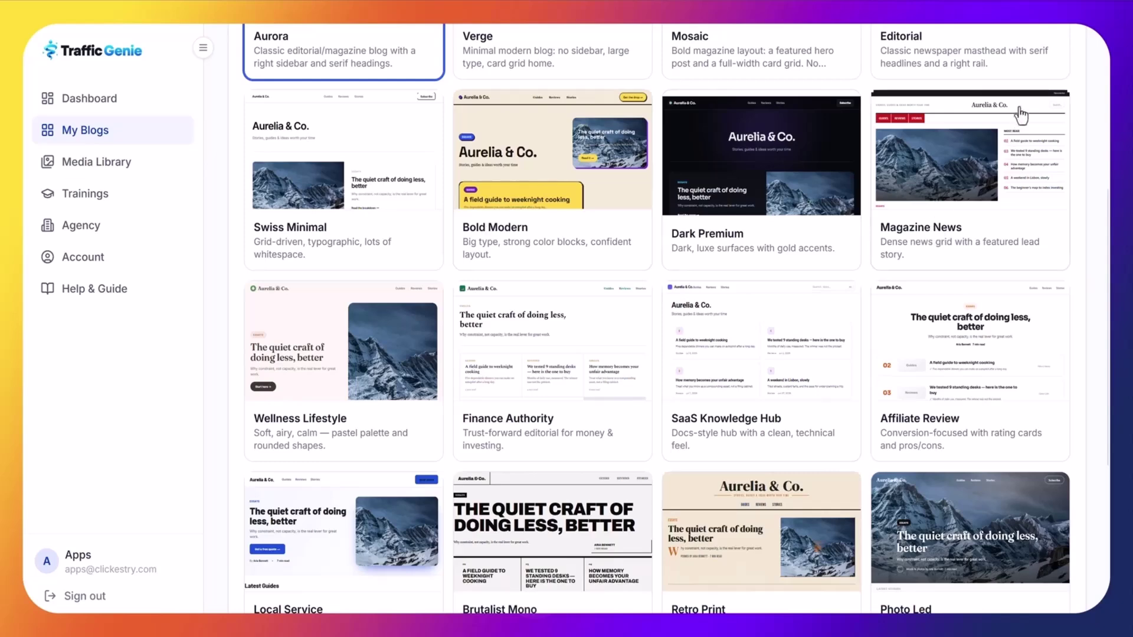
scroll(989, 241, down, 2)
scroll(989, 242, down, 2)
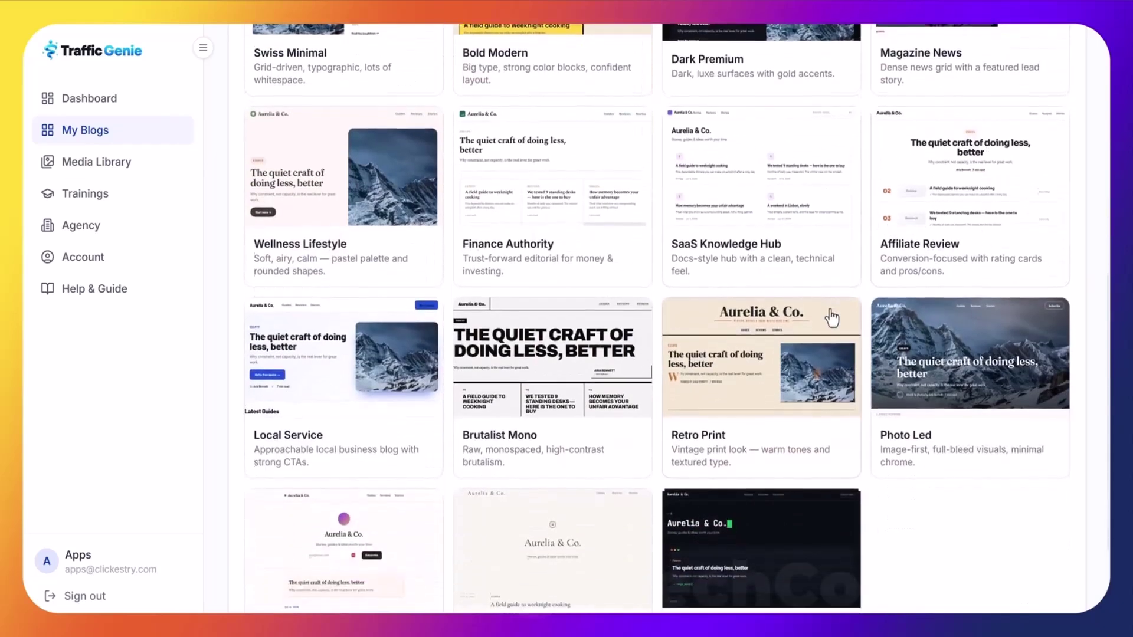
scroll(832, 318, down, 2)
scroll(833, 319, down, 1)
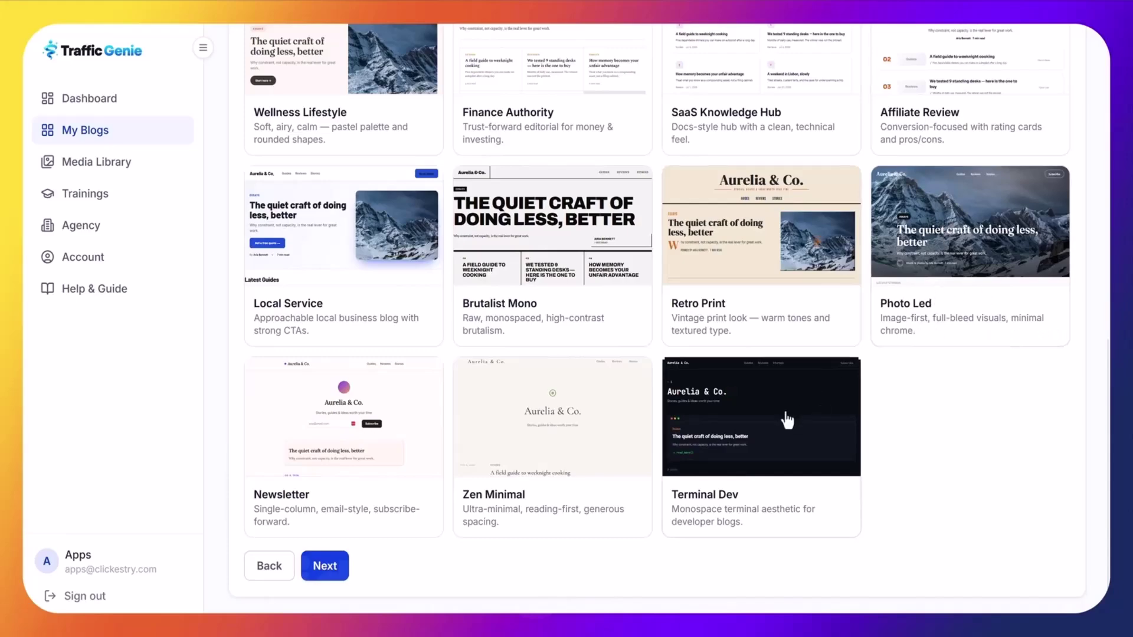
scroll(786, 419, up, 8)
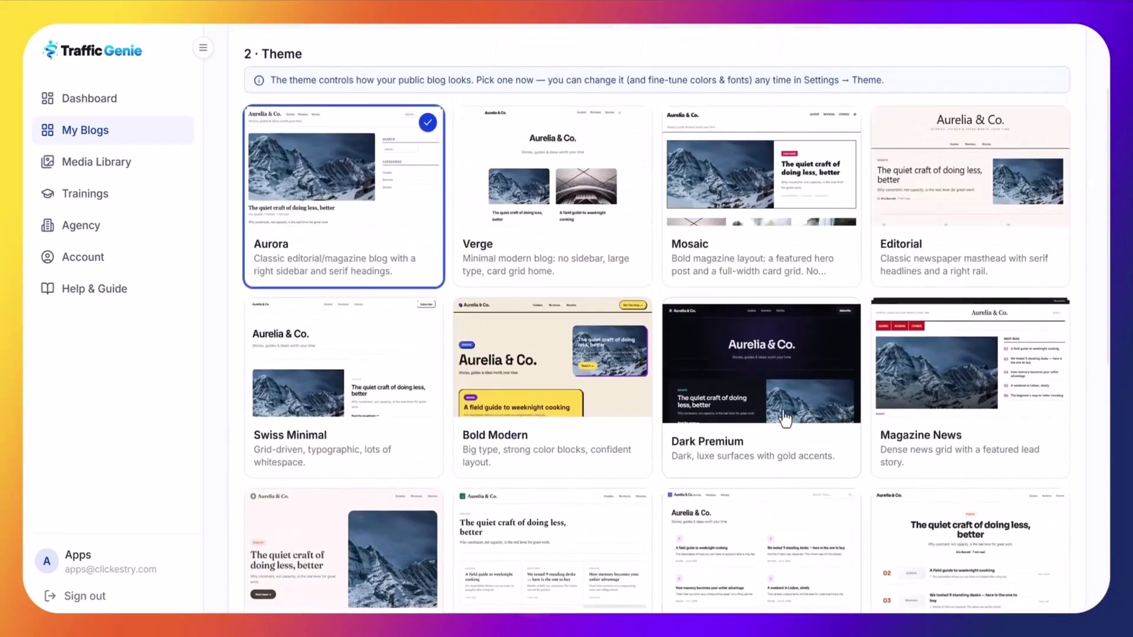
scroll(785, 419, up, 3)
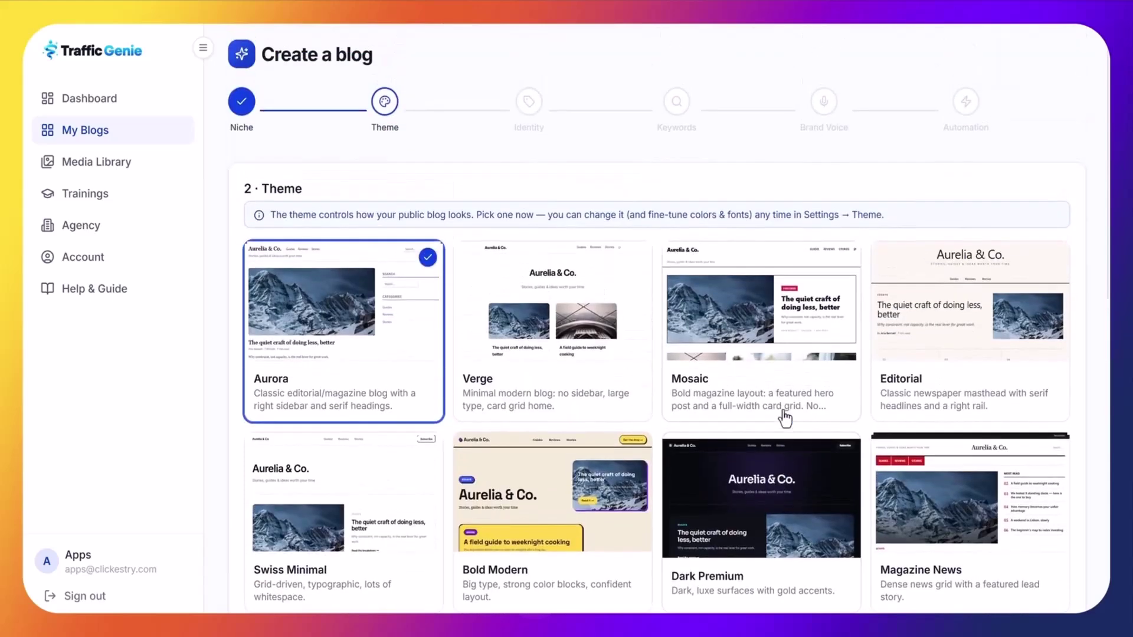
Select the Photo Led theme for the travel blog and continue to the identity stage.
scroll(785, 419, down, 4)
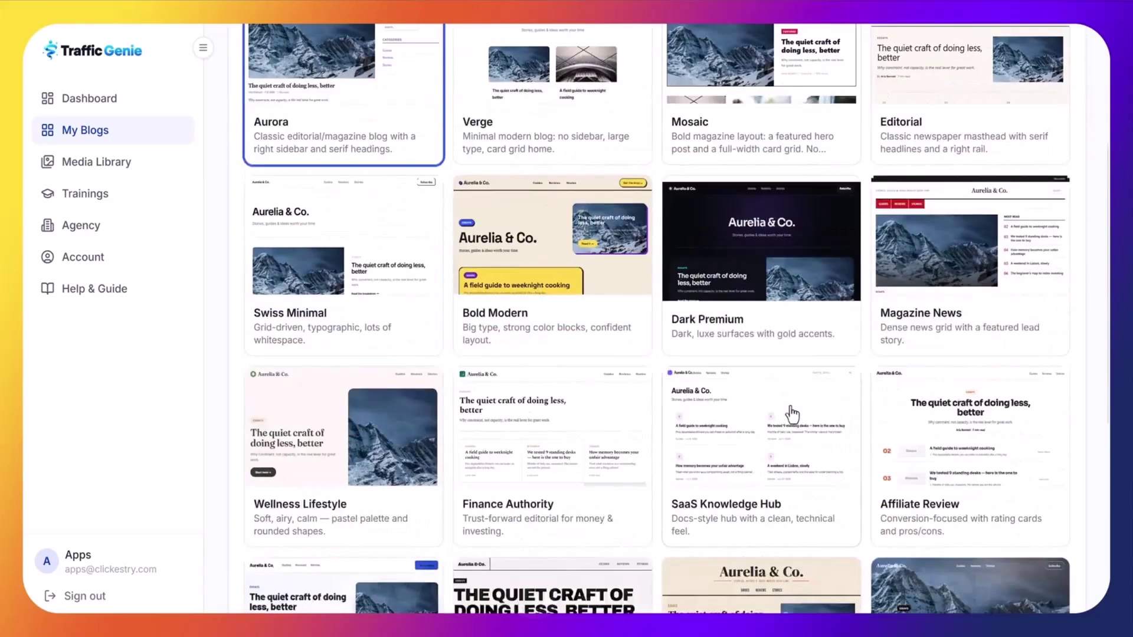
scroll(792, 413, down, 6)
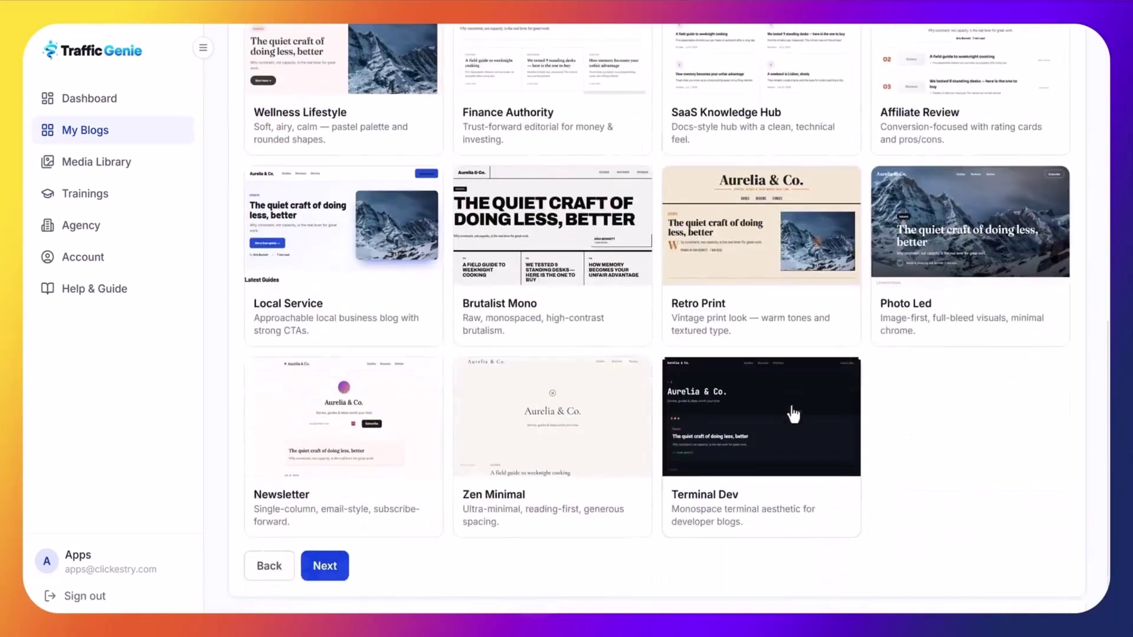
click(957, 225)
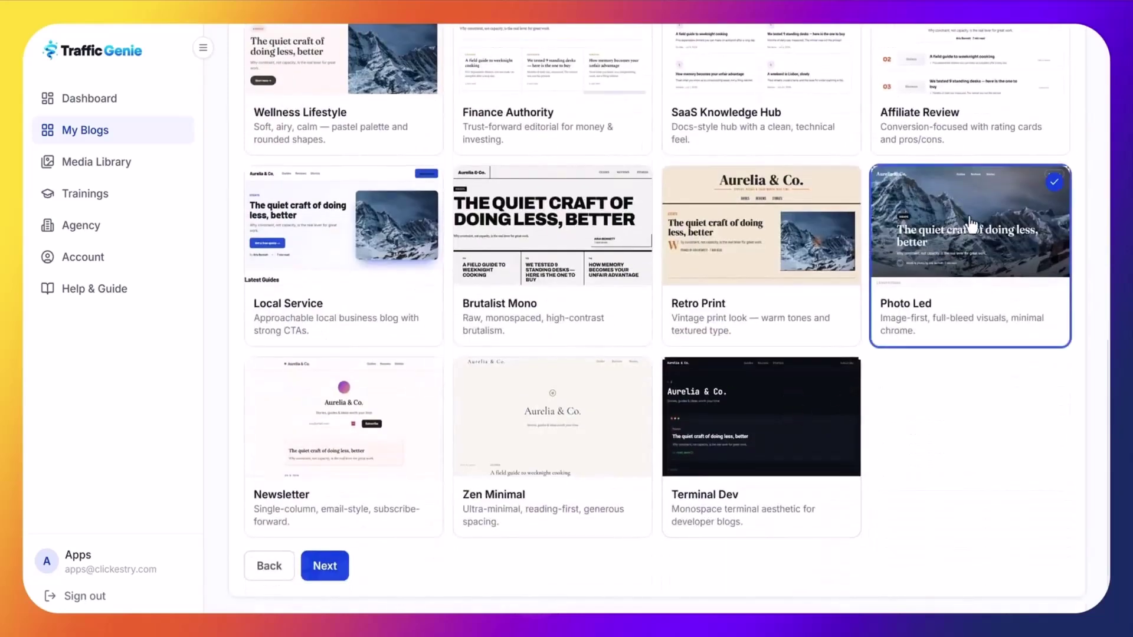
click(344, 569)
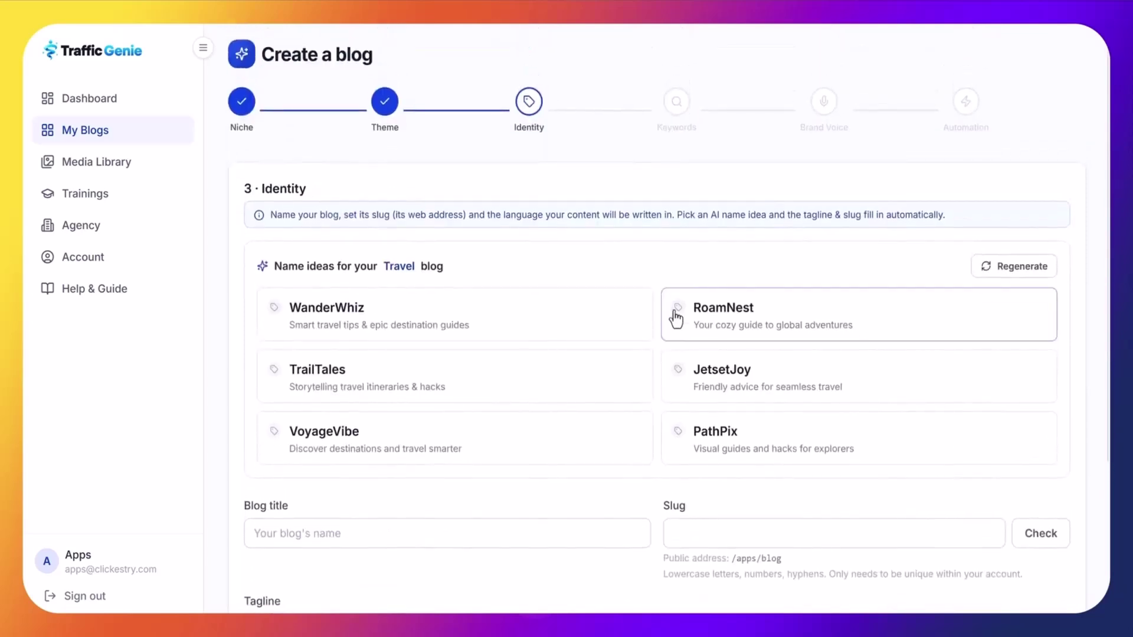
Regenerate the AI name ideas for the Travel blog and look over the new suggestions and identity fields.
scroll(648, 303, down, 2)
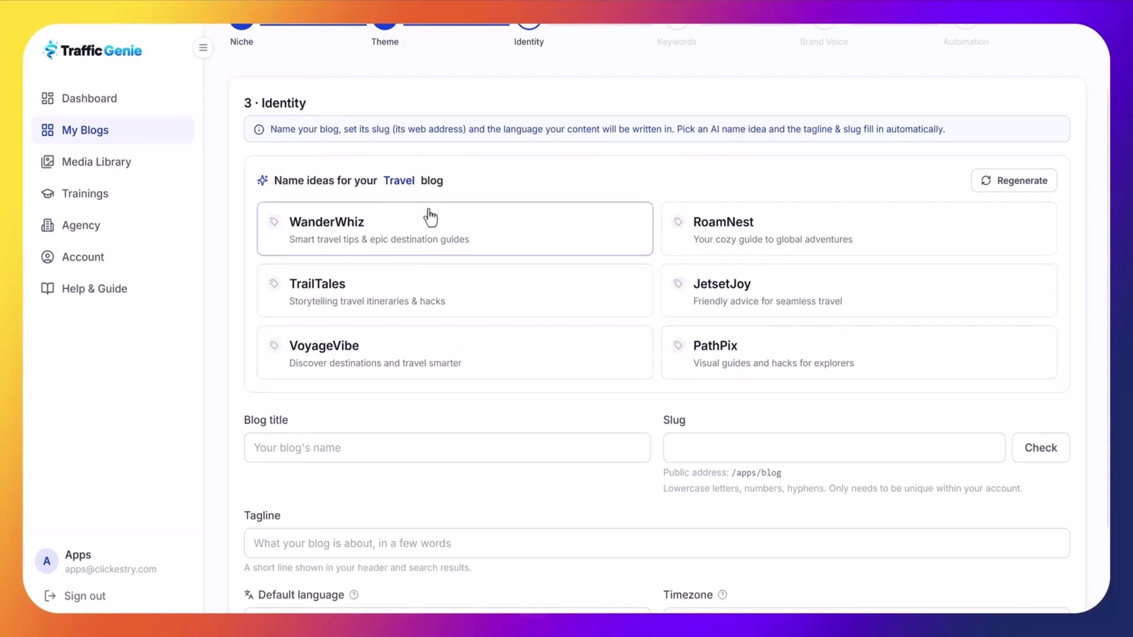
click(1003, 190)
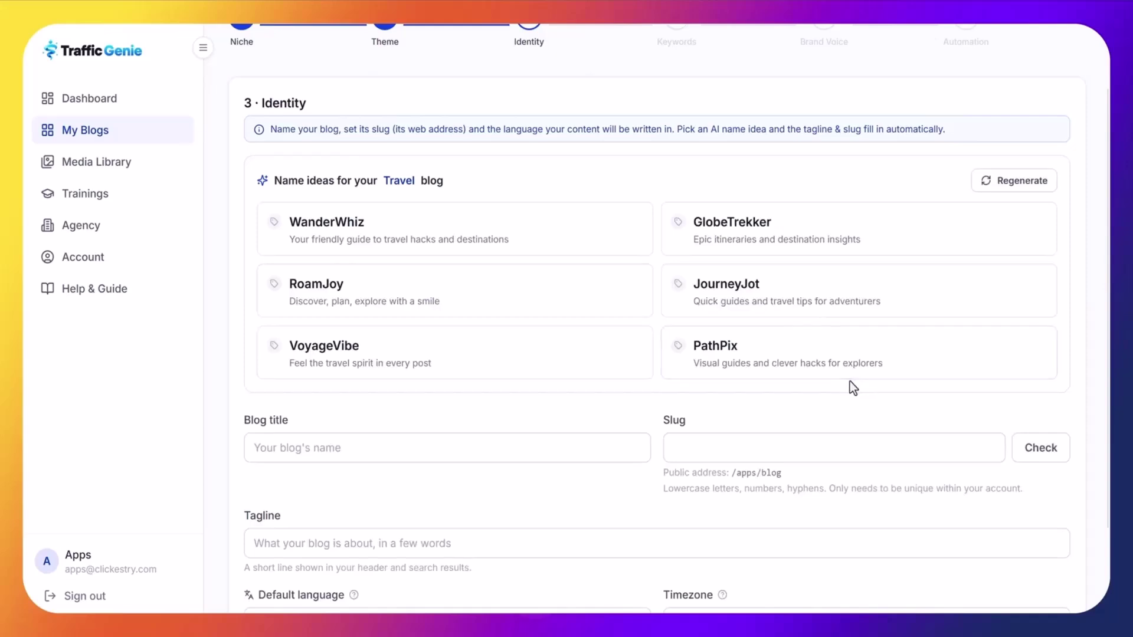
scroll(752, 204, down, 2)
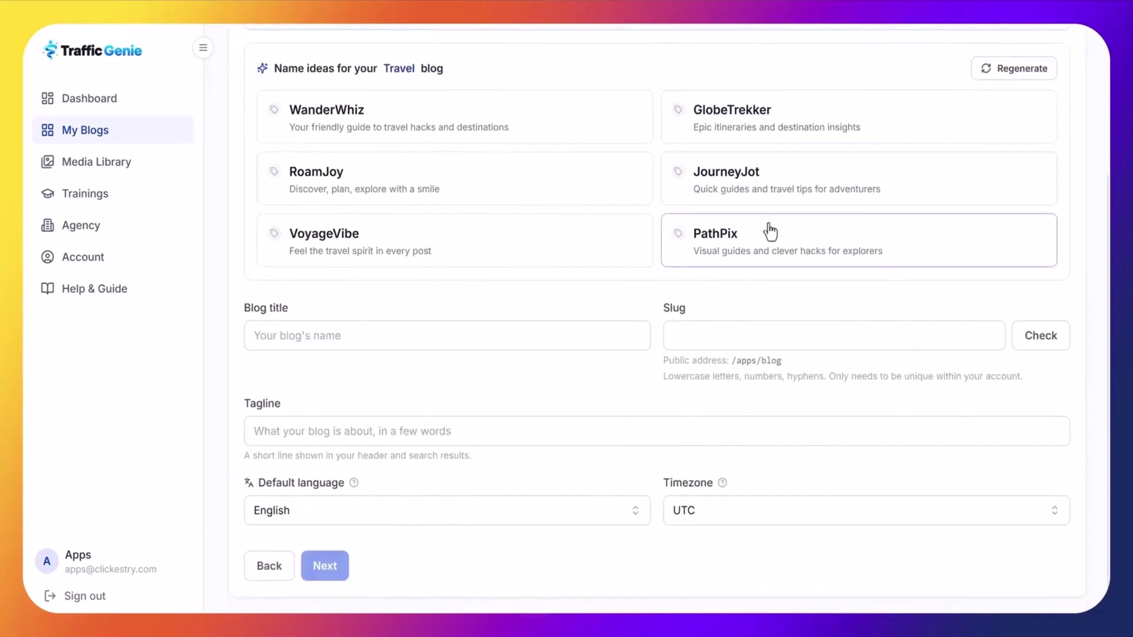
scroll(767, 230, up, 2)
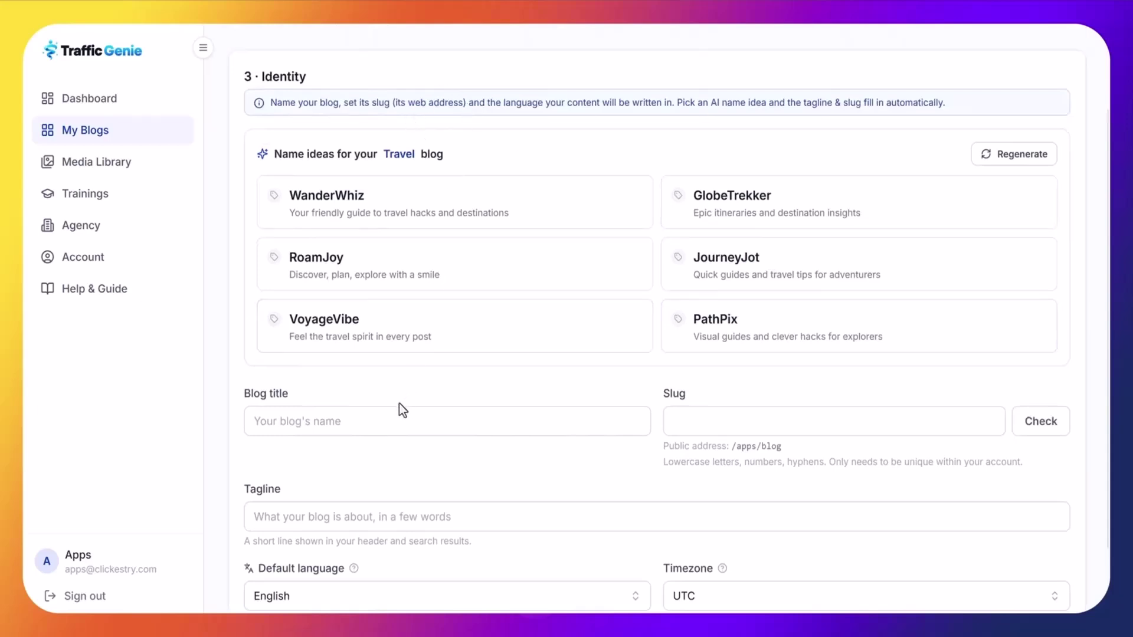
Enter "Vacation Travel Destinations" as the blog title.
click(390, 419)
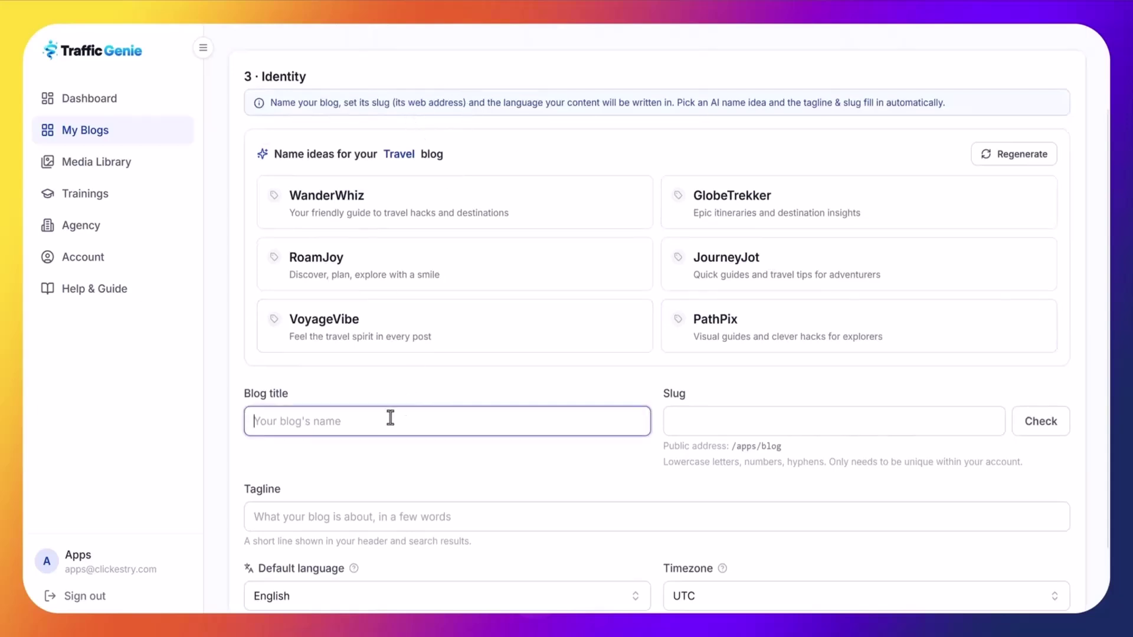
text(Vaction)
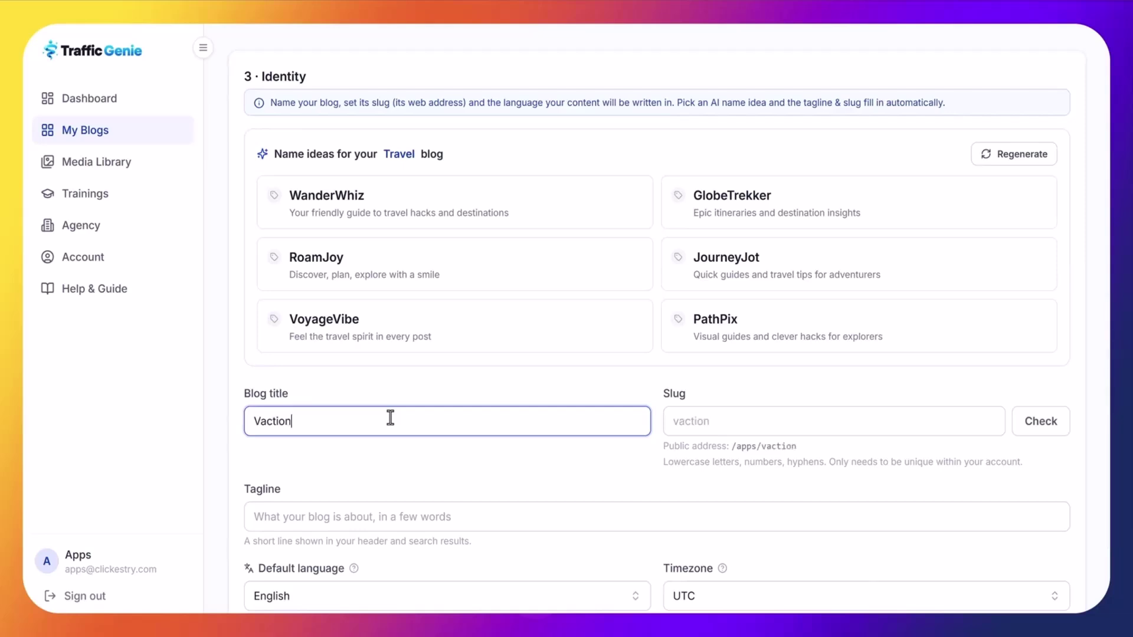
key(BackSpace)
key(BackSpace)
key(BackSpace)
key(BackSpace)
text(ation Travel Destinations)
scroll(797, 420, down, 3)
scroll(809, 397, up, 3)
scroll(805, 397, down, 4)
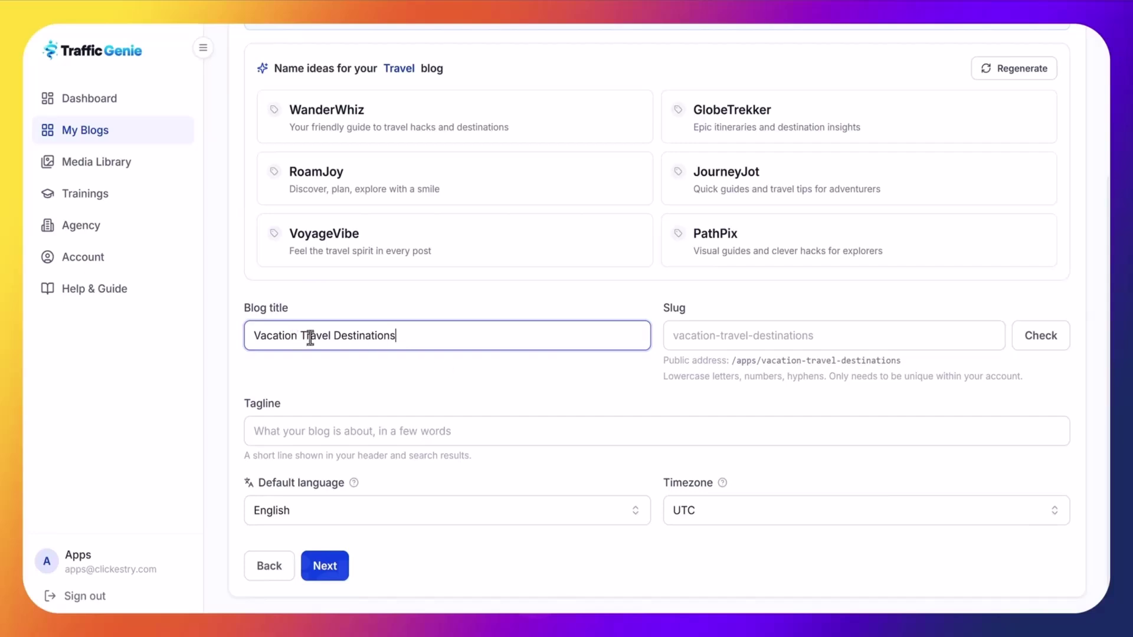
Set the blog's tagline to "Exotic and pictueresque places to visit around the world".
scroll(459, 384, up, 2)
scroll(462, 386, down, 2)
click(434, 431)
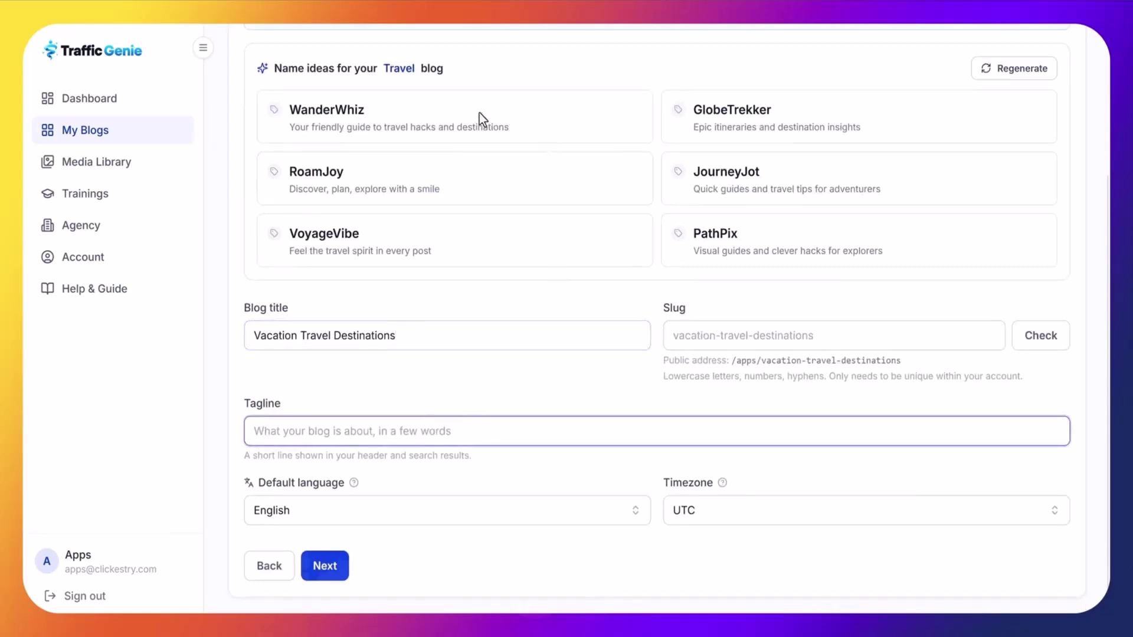
text(Exotic and pictueresque places to visit around the world)
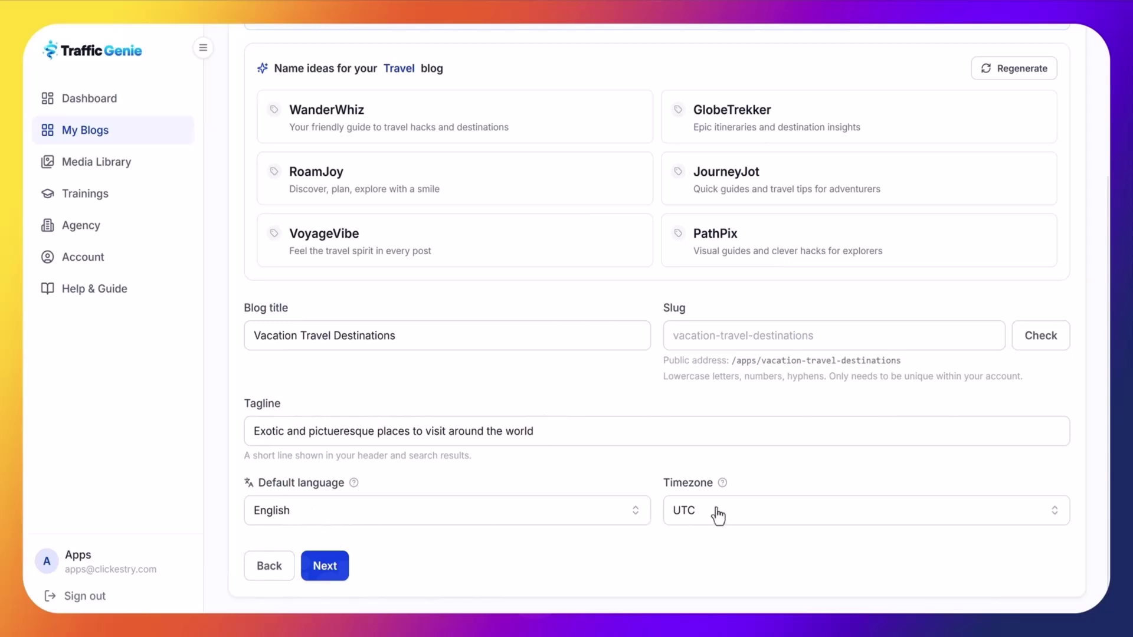
Continue to the keywords stage and select vacation travel destinations, vacation holiday destinations, vacation travel sites and vacation travel spots.
click(325, 566)
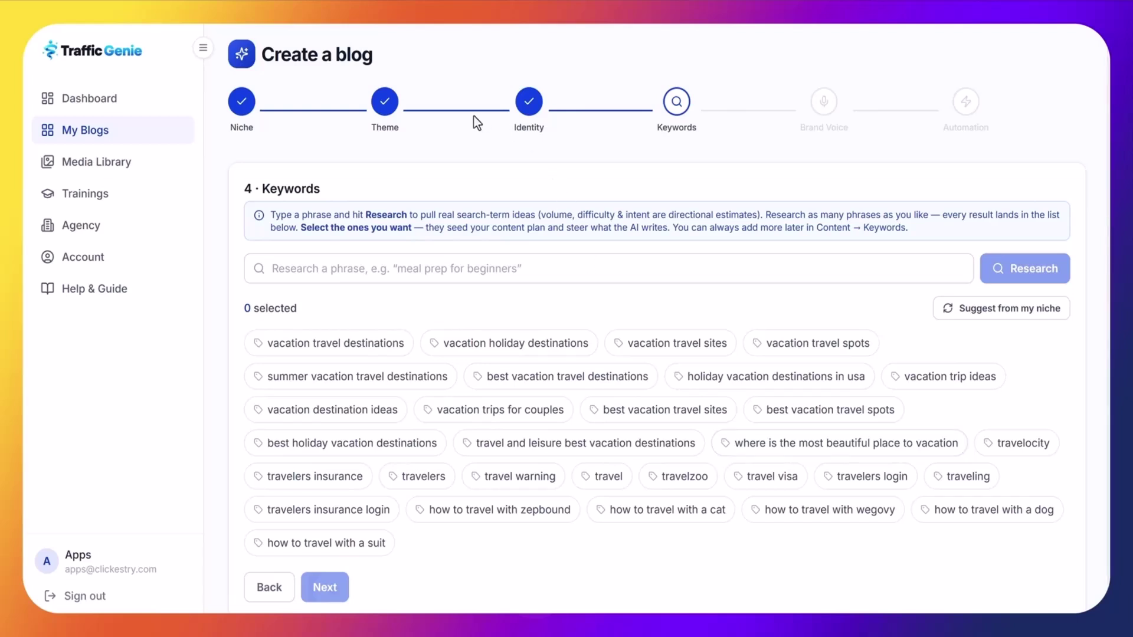
click(378, 344)
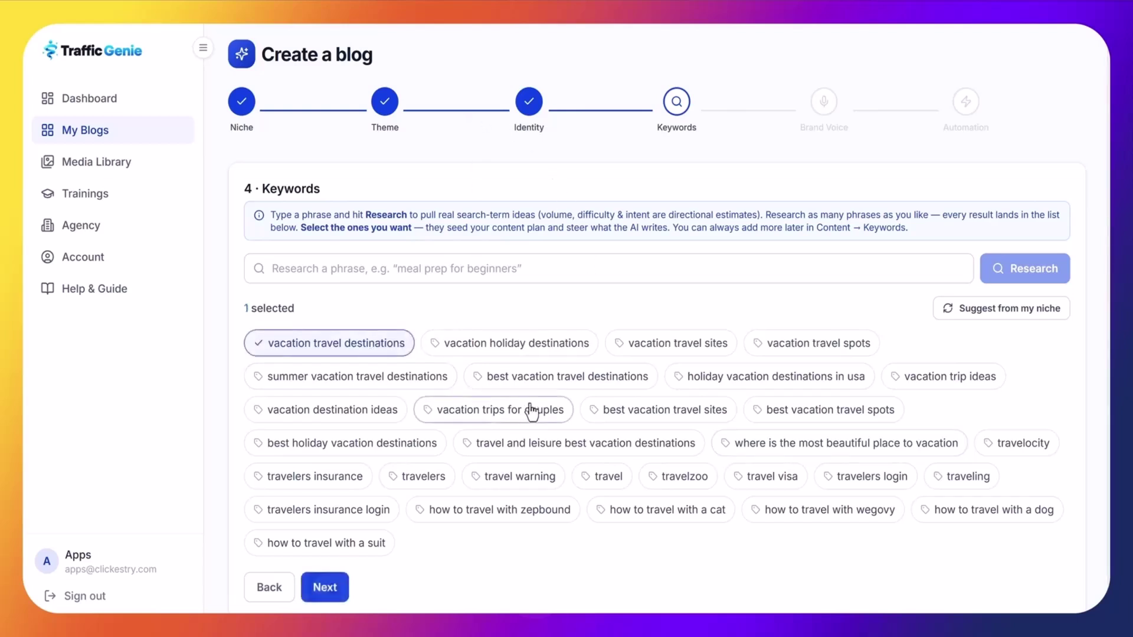
click(525, 350)
click(675, 349)
click(837, 343)
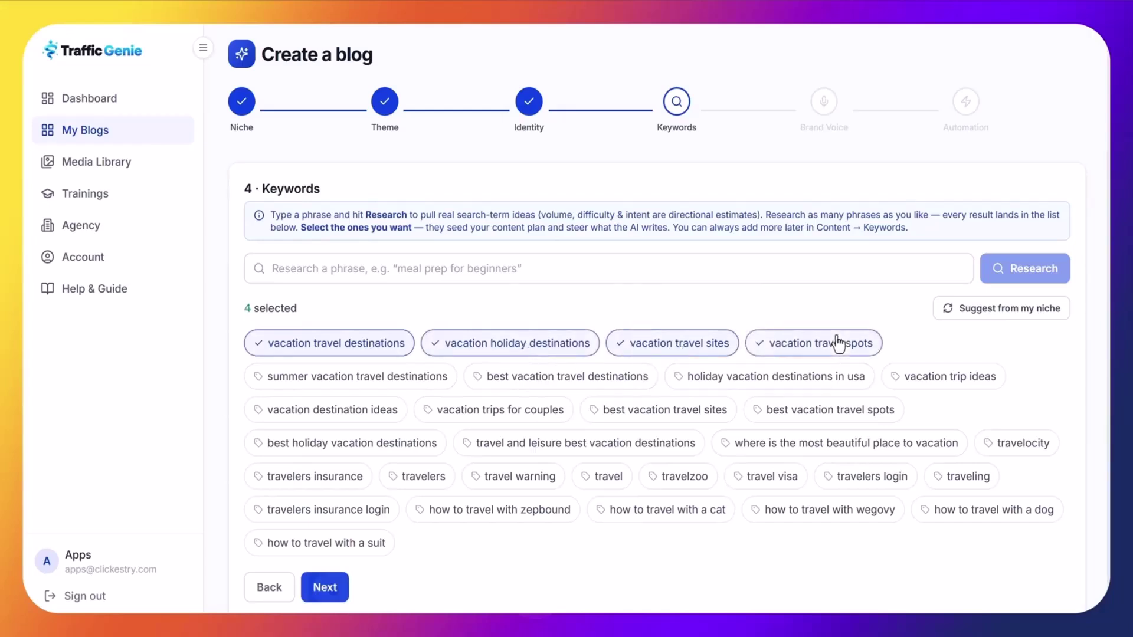
Add the keywords holiday vacation destinations in usa, vacation trip ideas, best vacation travel destinations and summer vacation travel destinations.
click(805, 383)
click(919, 384)
click(590, 385)
click(385, 382)
Add the keywords vacation destination ideas, vacation trips for couples, best vacation travel sites and best vacation travel spots.
click(371, 418)
click(519, 412)
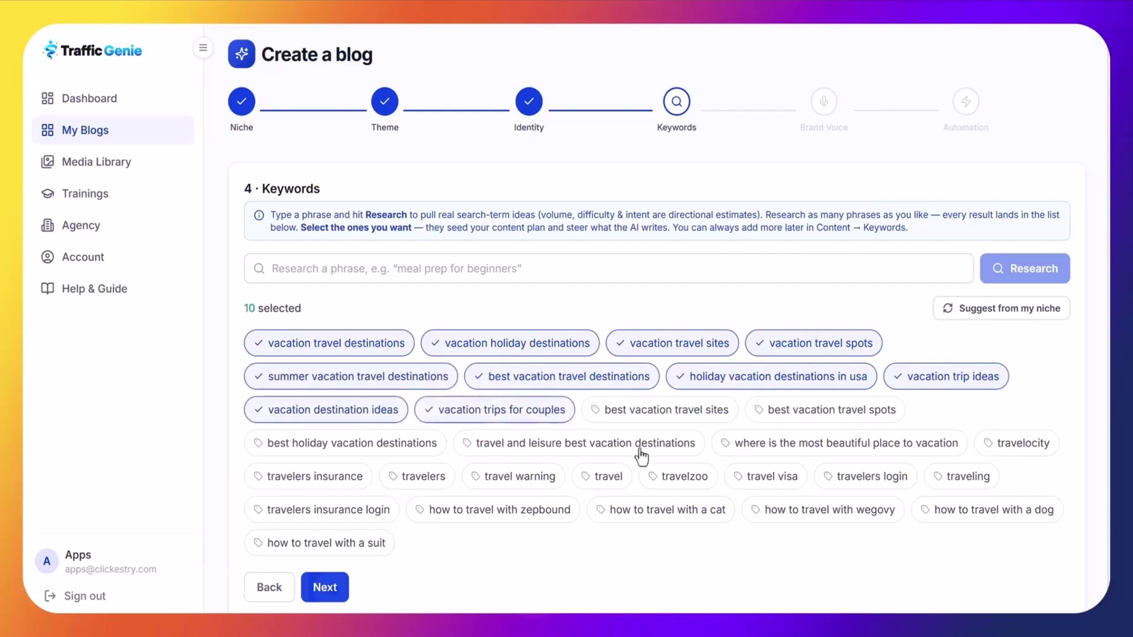
click(677, 422)
click(843, 421)
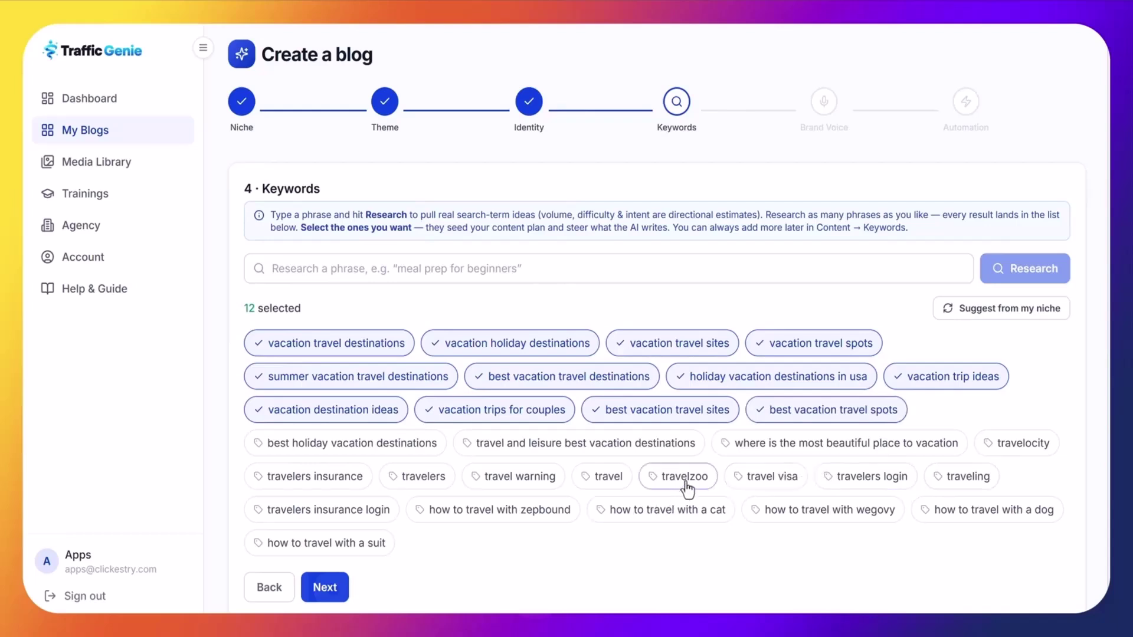
Add the keywords travel visa, how to travel with a dog and how to travel with a cat.
click(787, 488)
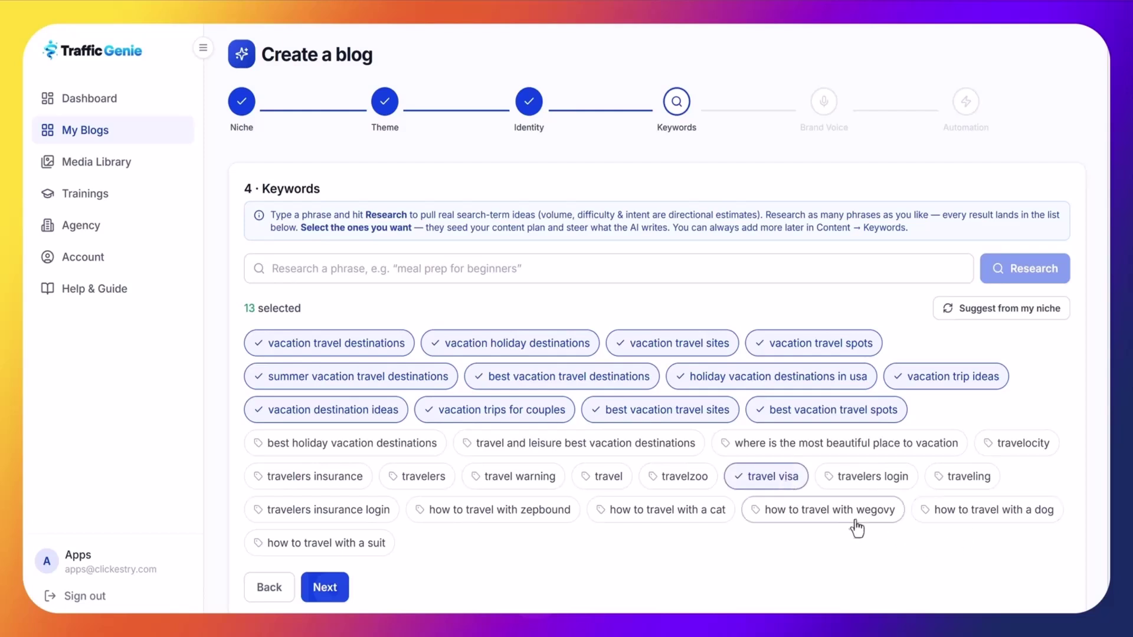
click(945, 519)
click(660, 514)
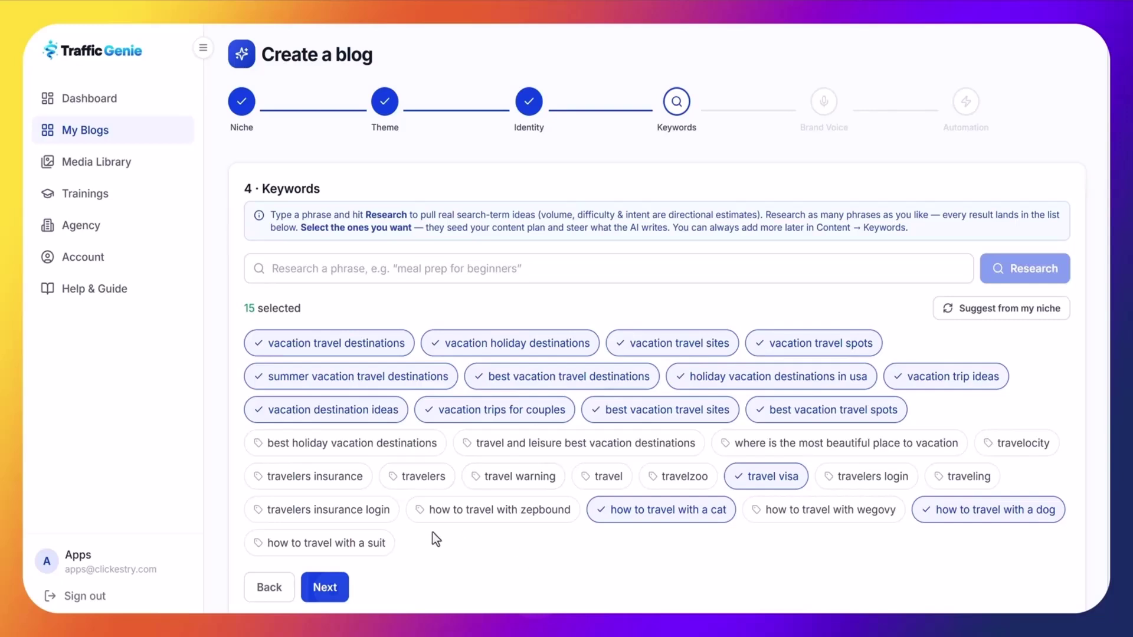
Add best holiday vacation destinations, travel and leisure best vacation destinations and where is the most beautiful place to vacation, and continue to the brand voice stage.
click(379, 454)
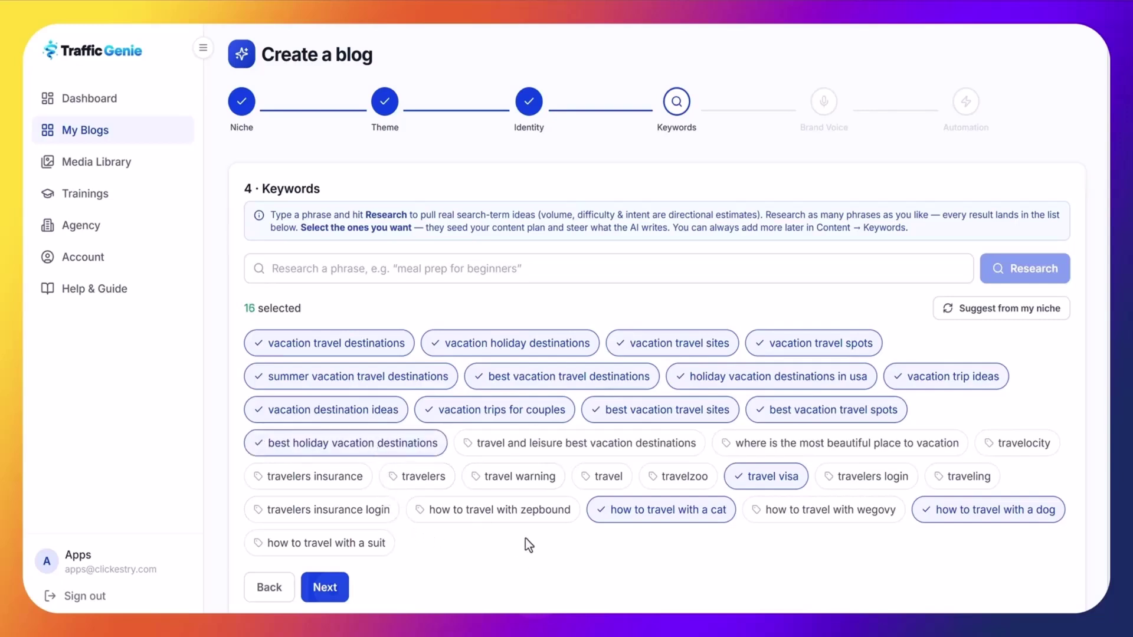
click(618, 454)
click(848, 444)
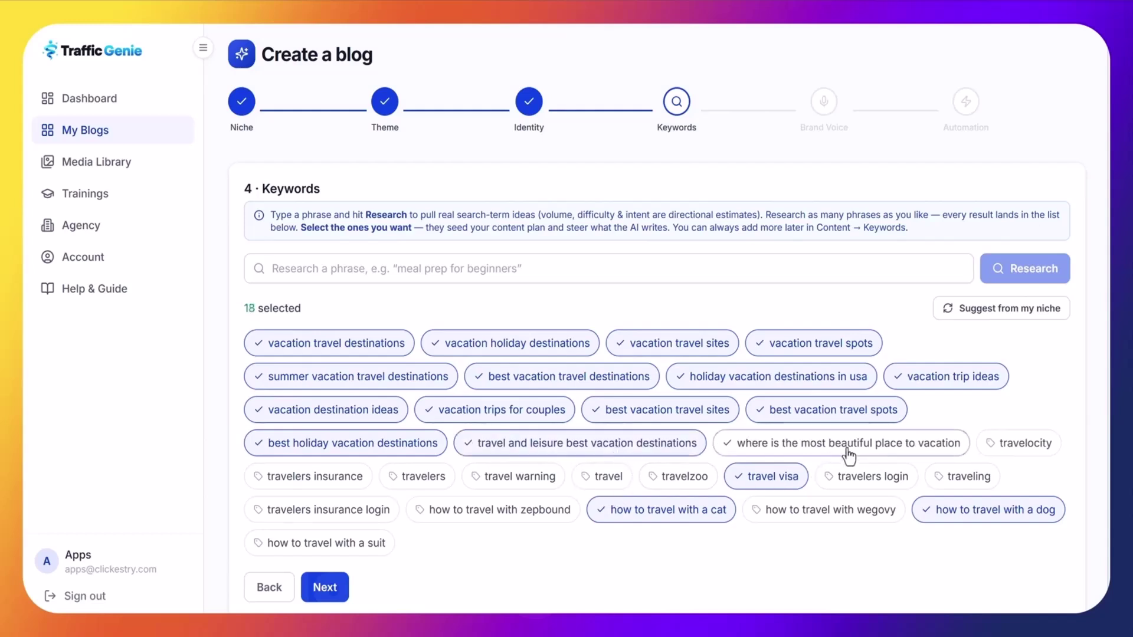
scroll(848, 454, down, 1)
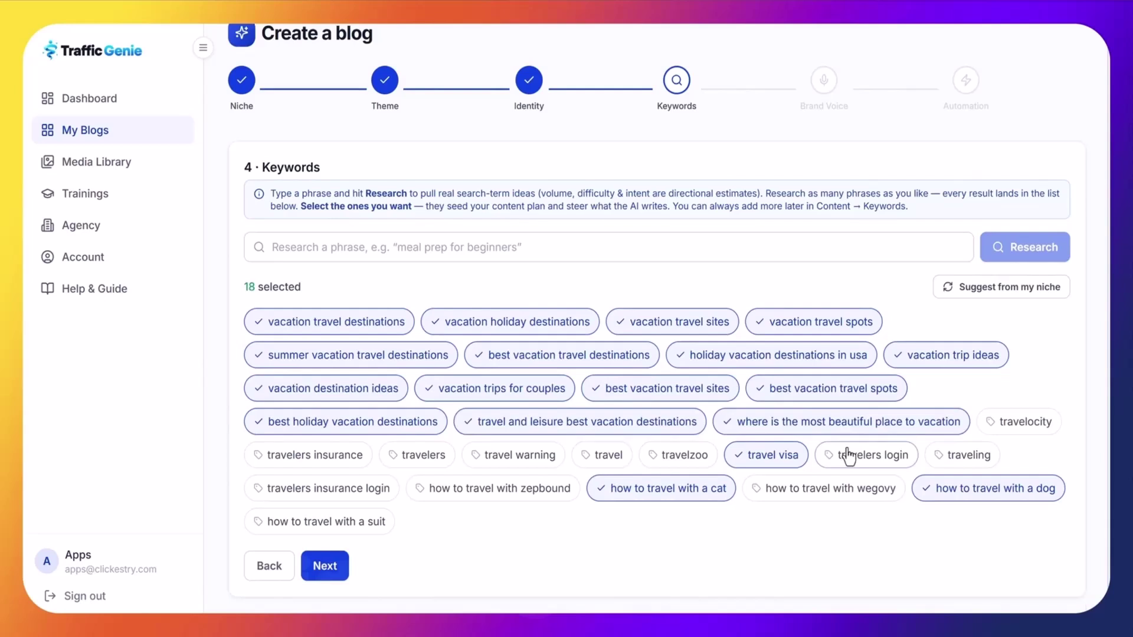
click(324, 566)
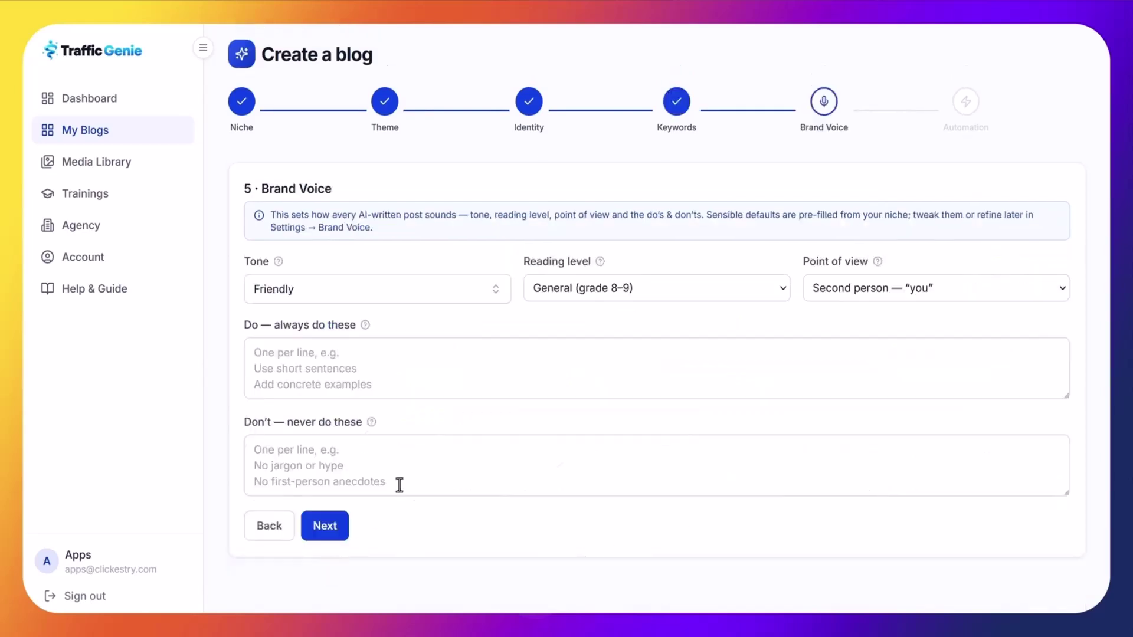
Look through the brand voice tone and point of view choices, keeping Friendly and Second person.
click(453, 293)
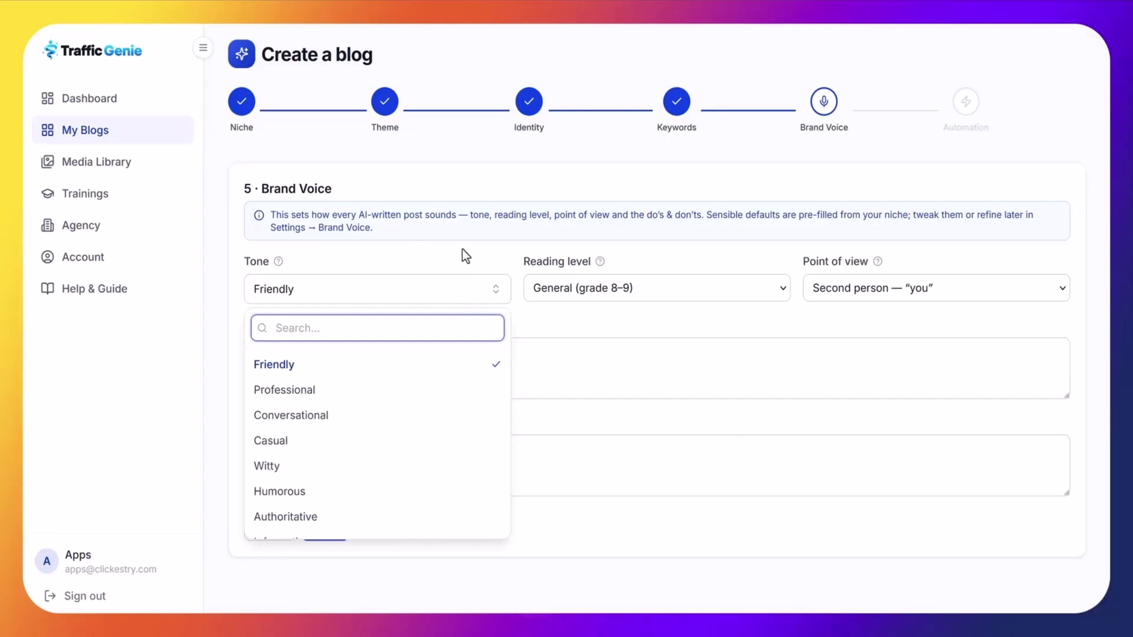
scroll(406, 411, down, 3)
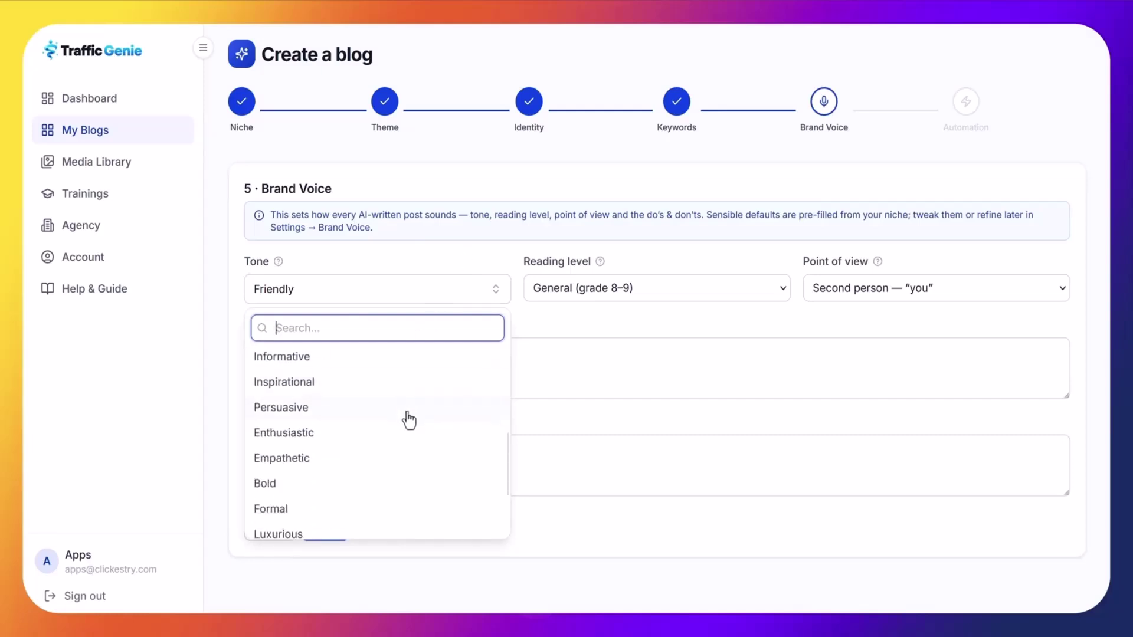
scroll(406, 401, up, 2)
scroll(406, 412, down, 4)
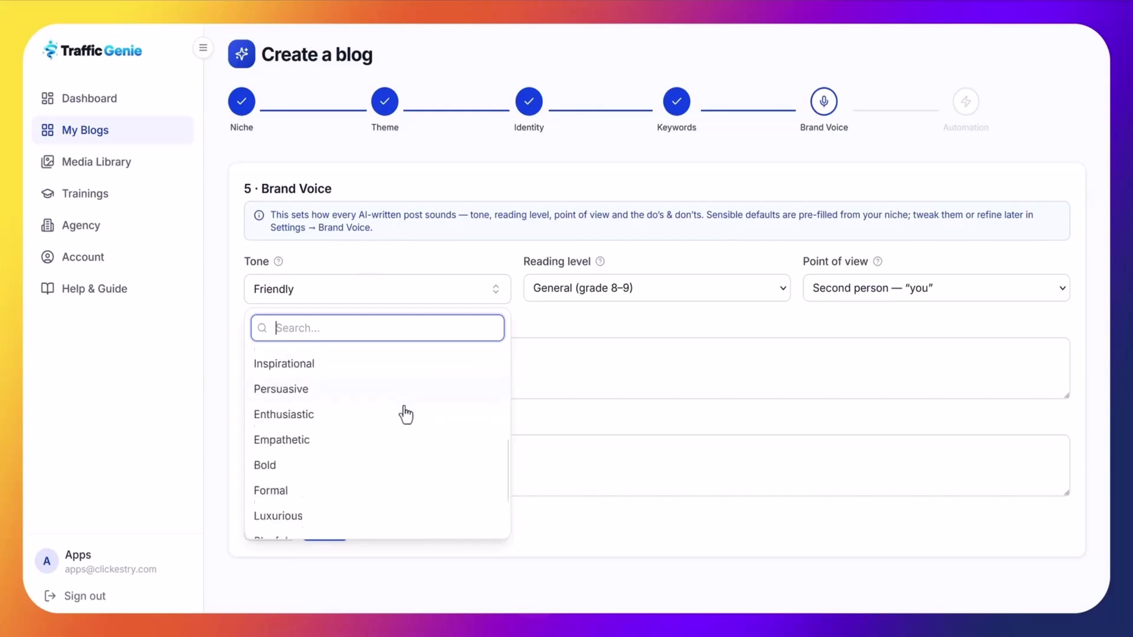
scroll(406, 416, up, 5)
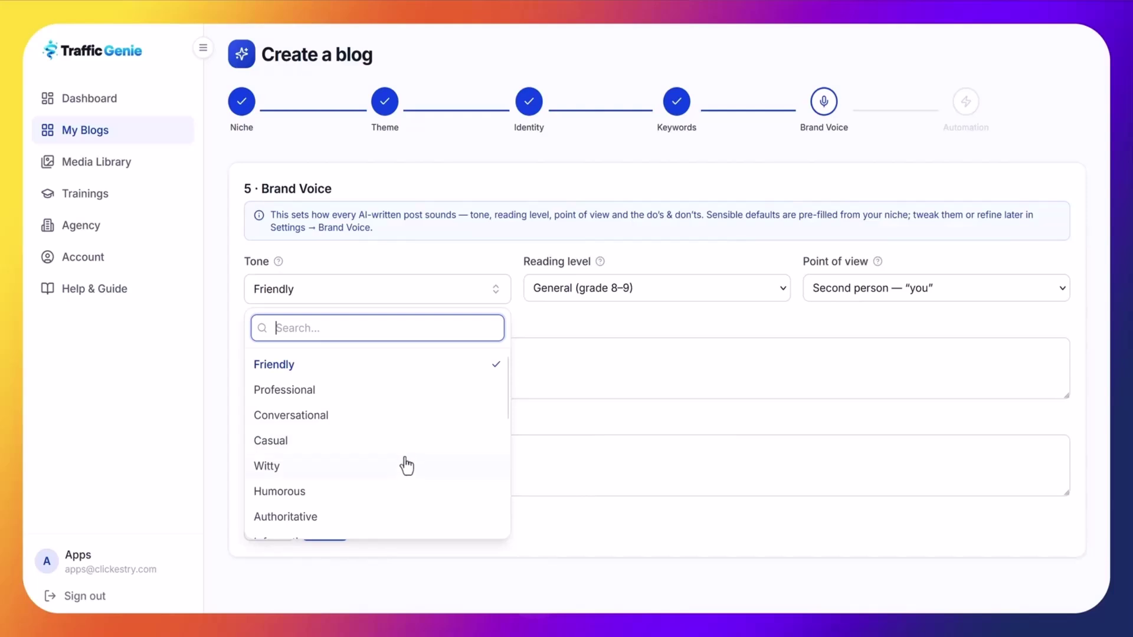
scroll(404, 463, down, 3)
scroll(389, 416, up, 3)
scroll(397, 430, down, 5)
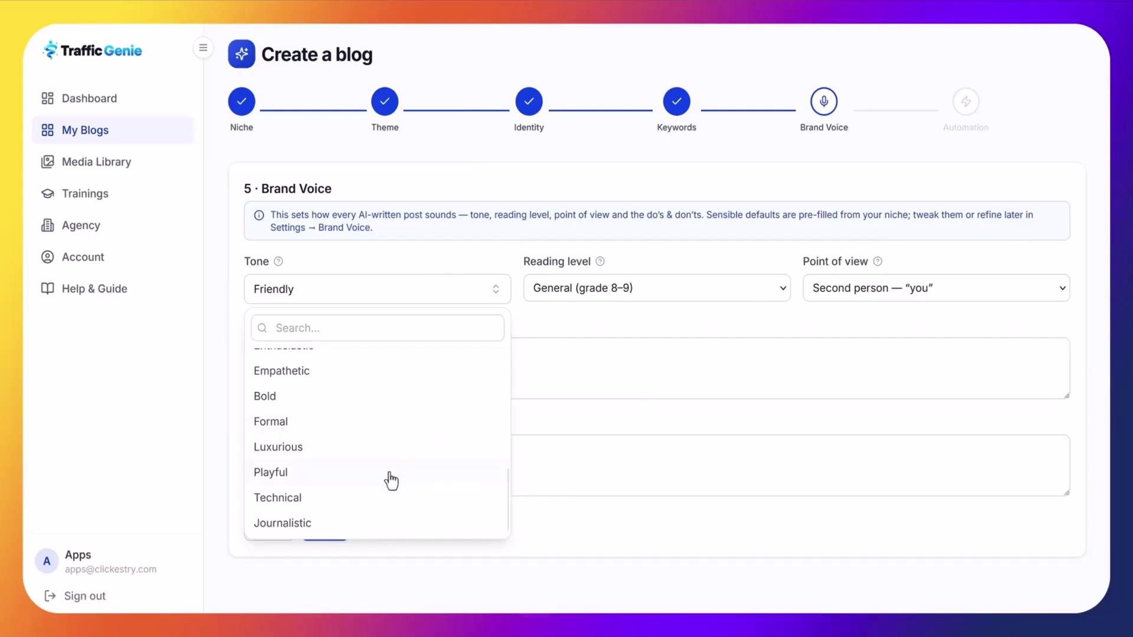
scroll(392, 478, up, 5)
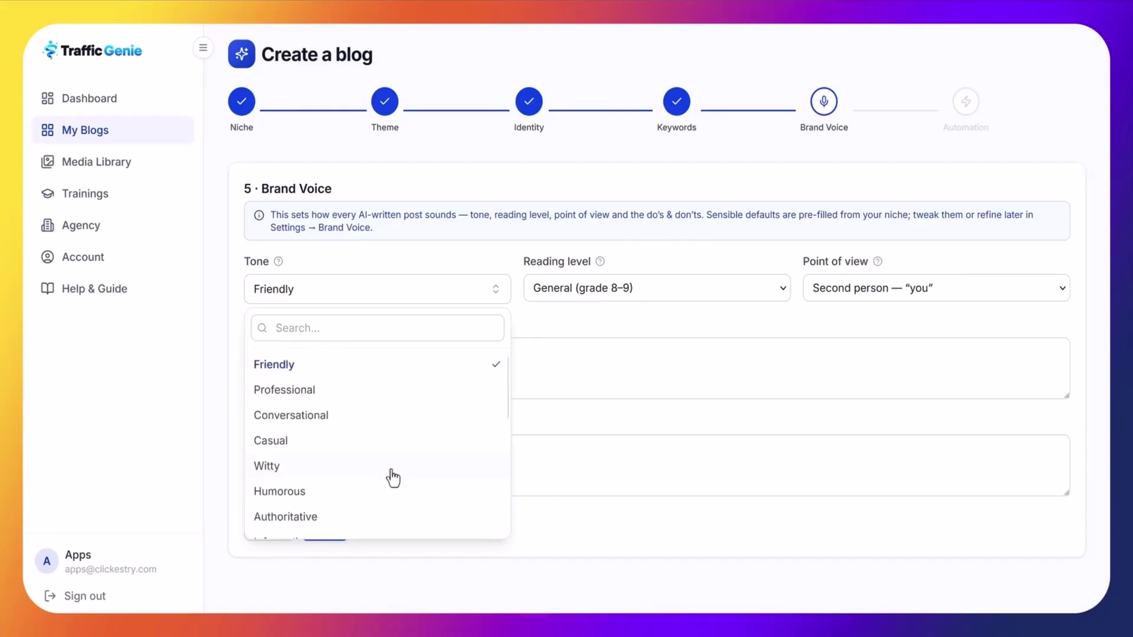
click(396, 373)
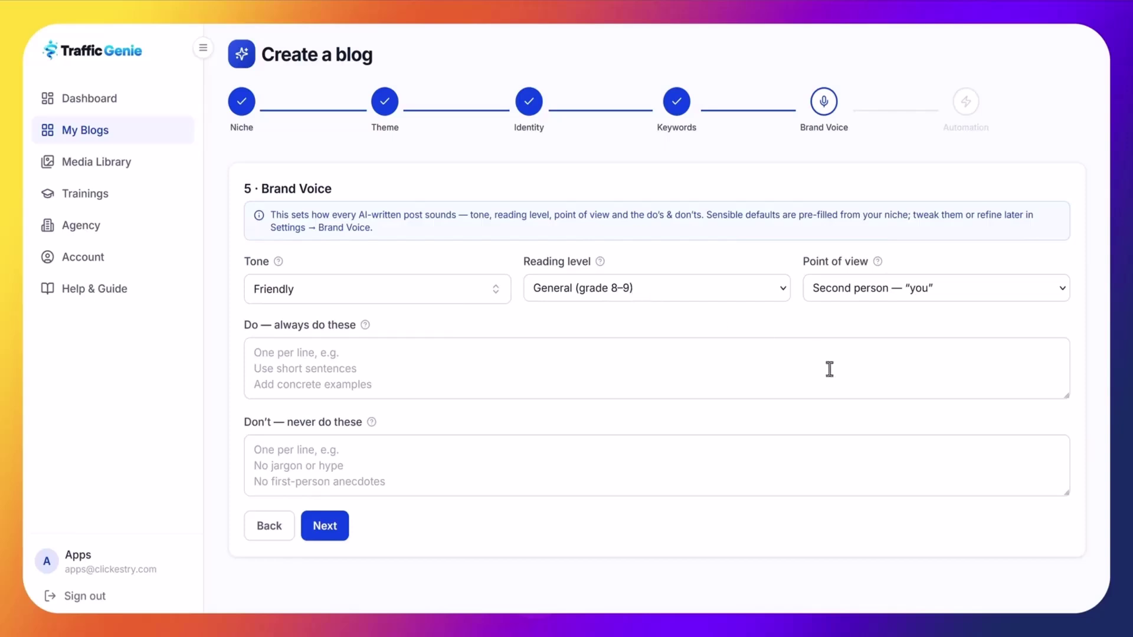
click(971, 290)
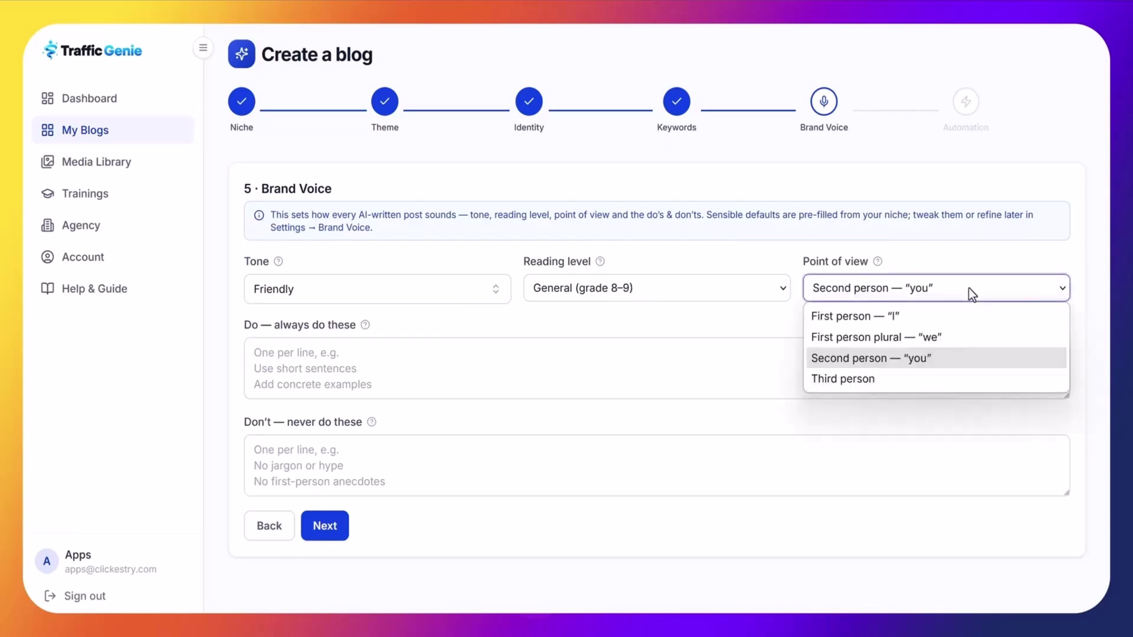
click(942, 358)
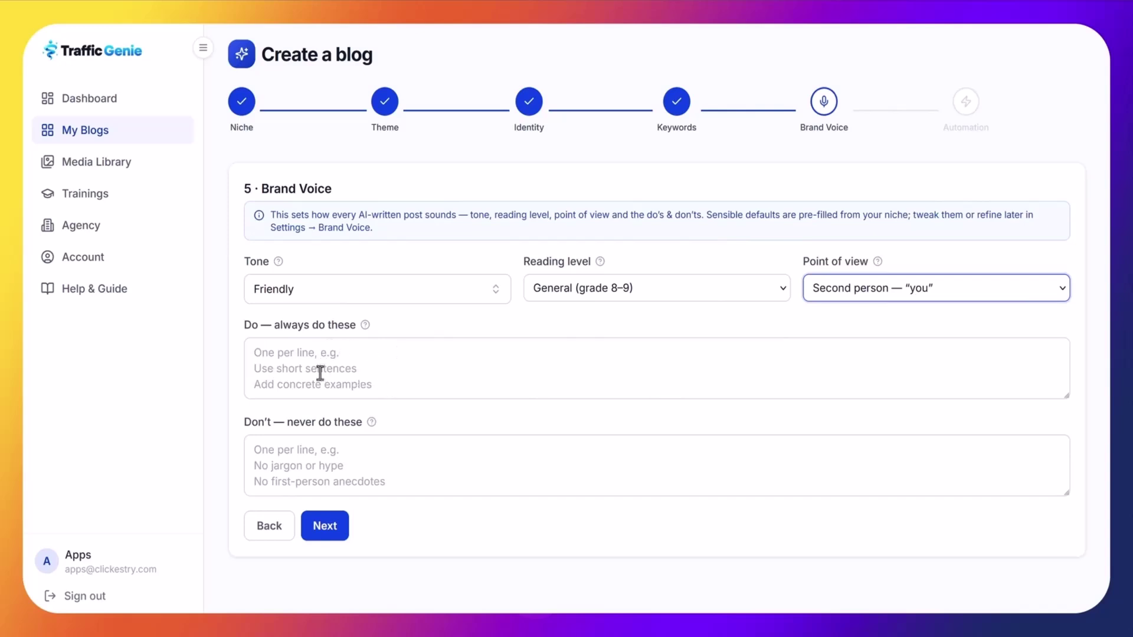
Enter "don't make up facts" as a never-do rule for the brand voice and continue to the automation stage.
click(348, 345)
click(414, 457)
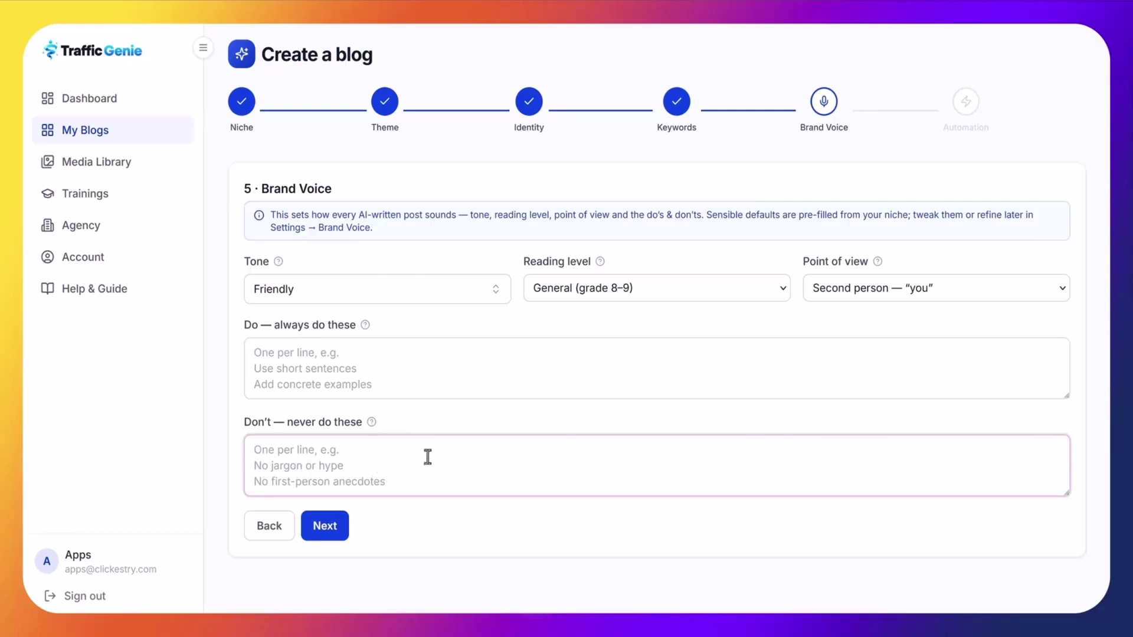
text(don't make up facts)
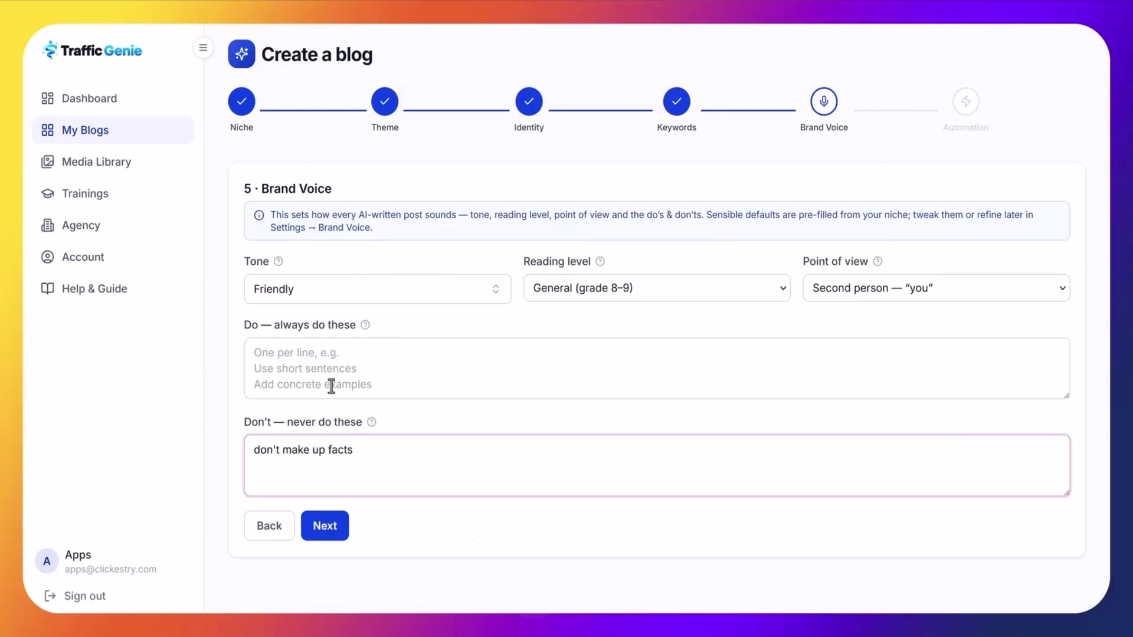
click(332, 532)
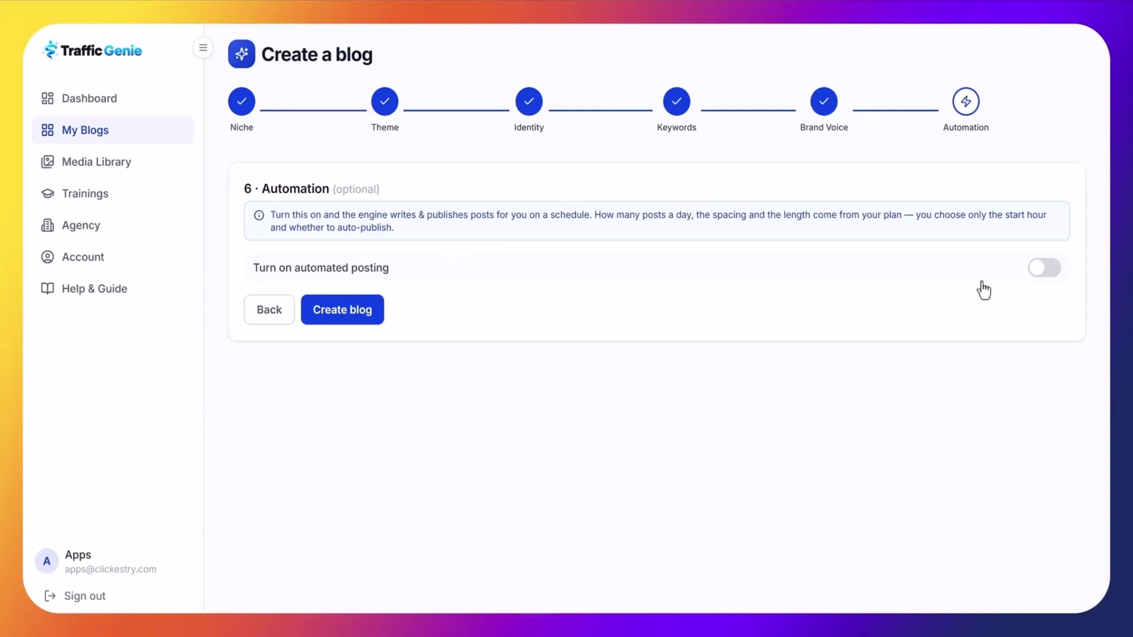
Turn on automated posting and set it to 2 posts per day with 12 hours of spacing.
click(1041, 273)
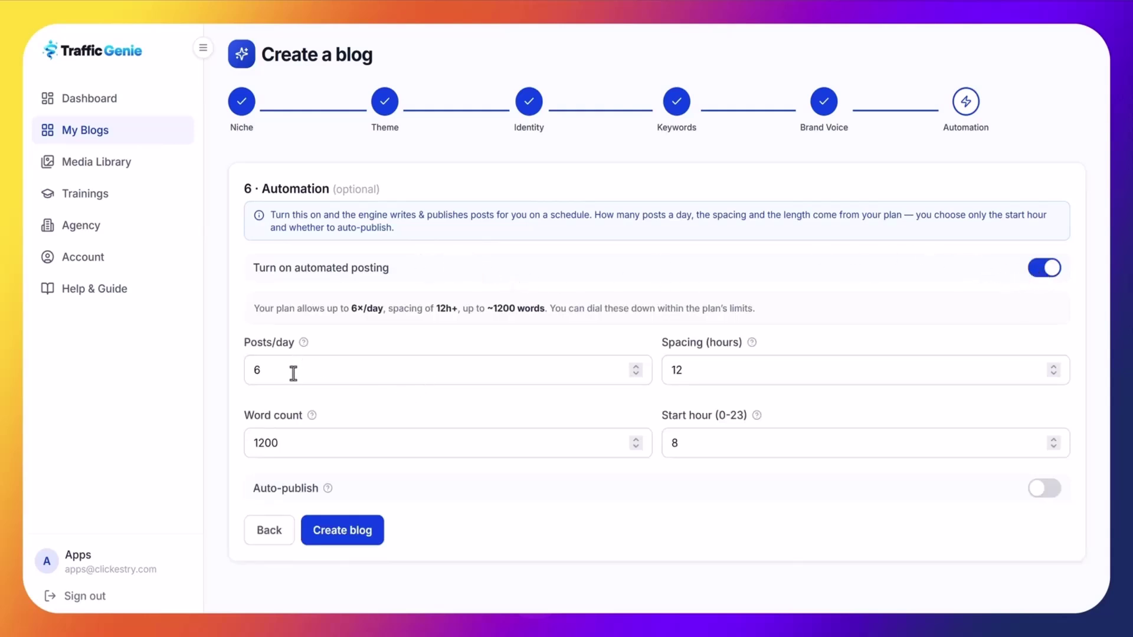
click(640, 373)
click(641, 373)
click(1054, 373)
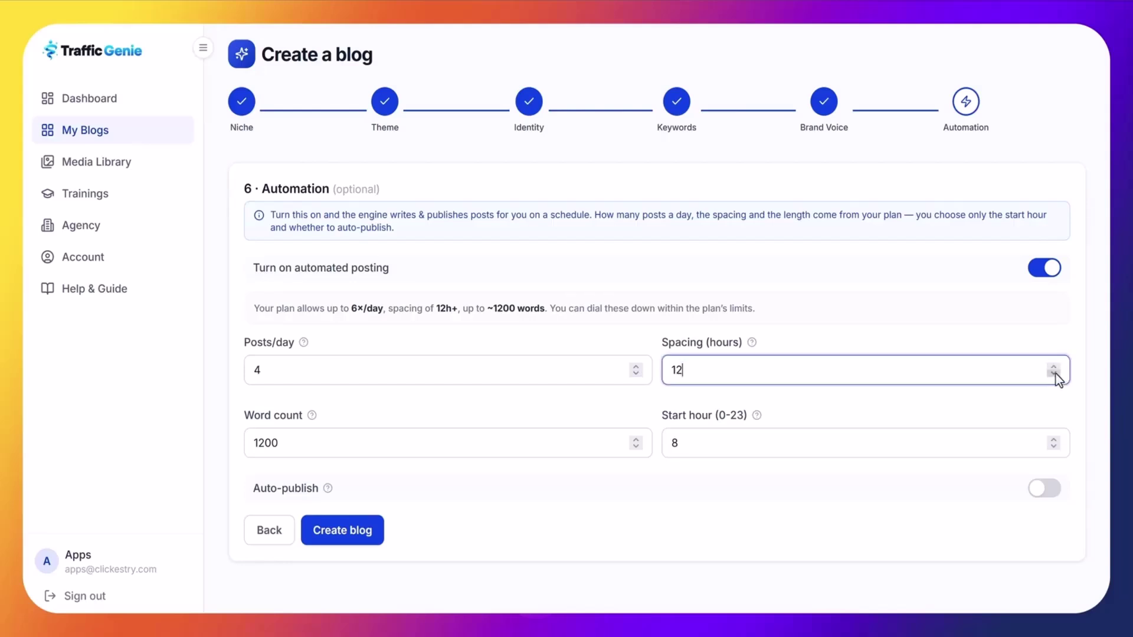
click(1054, 366)
click(1054, 366)
click(1053, 376)
click(1053, 374)
text(2)
click(626, 342)
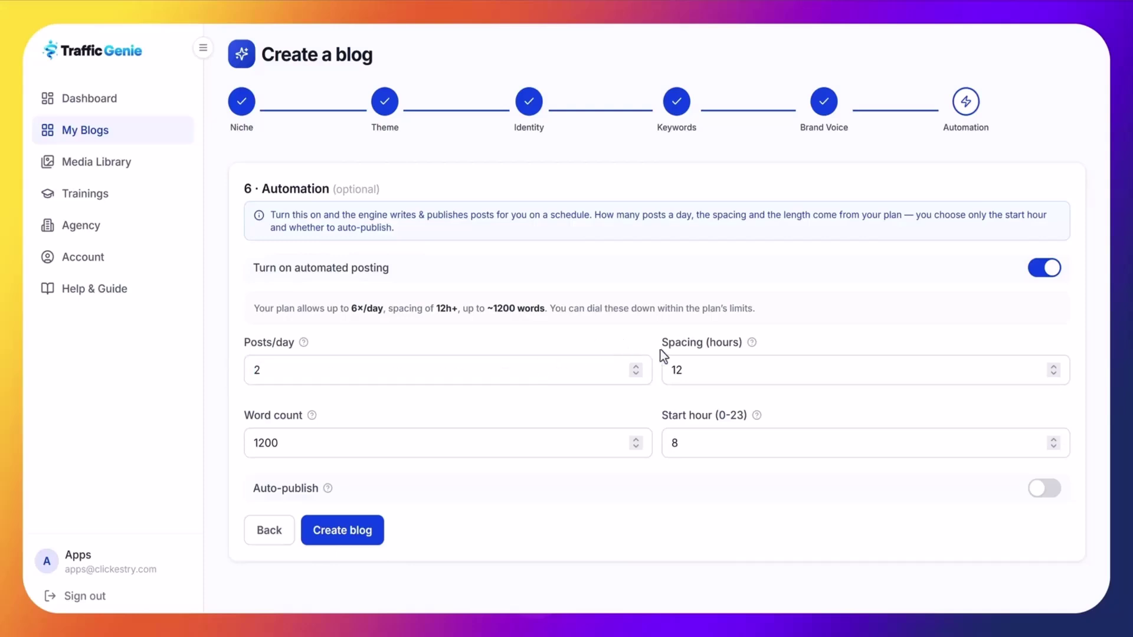
Set the automated posting start hour to 4 and create the blog.
drag(686, 445, 664, 447)
text(4)
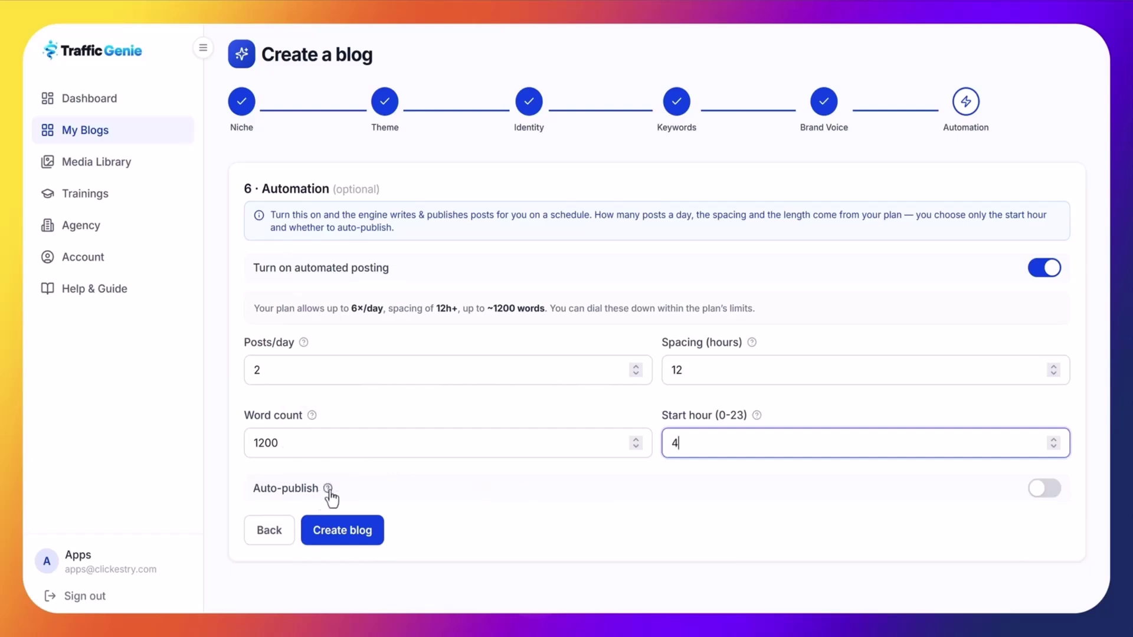
mouse_move(328, 492)
click(364, 534)
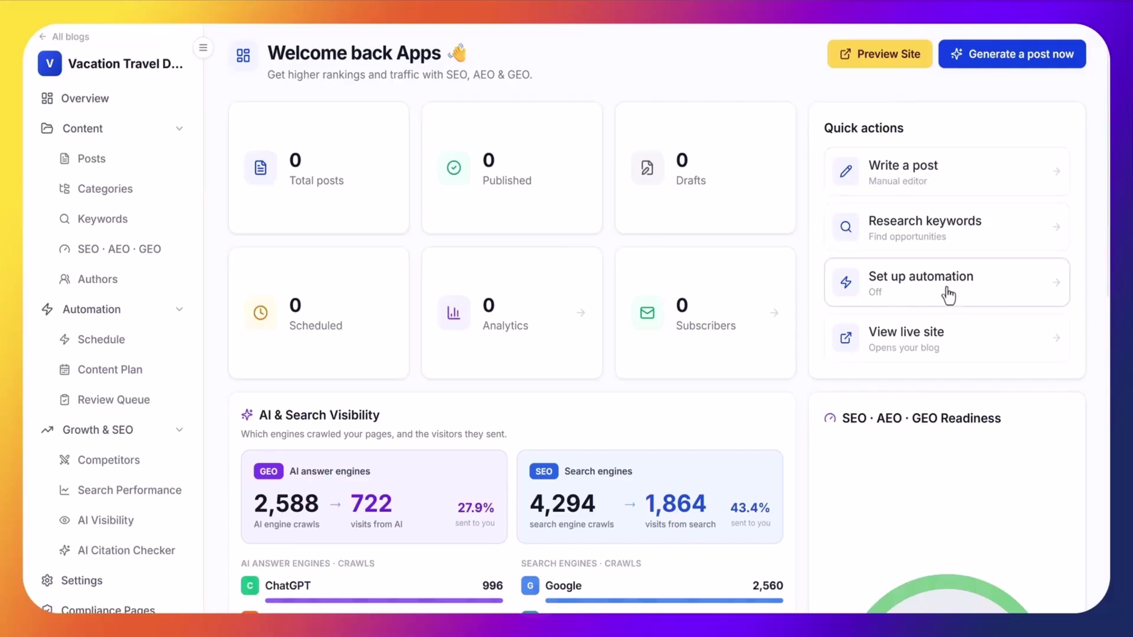
View the new blog's live site from header to footer and return to its dashboard.
click(947, 353)
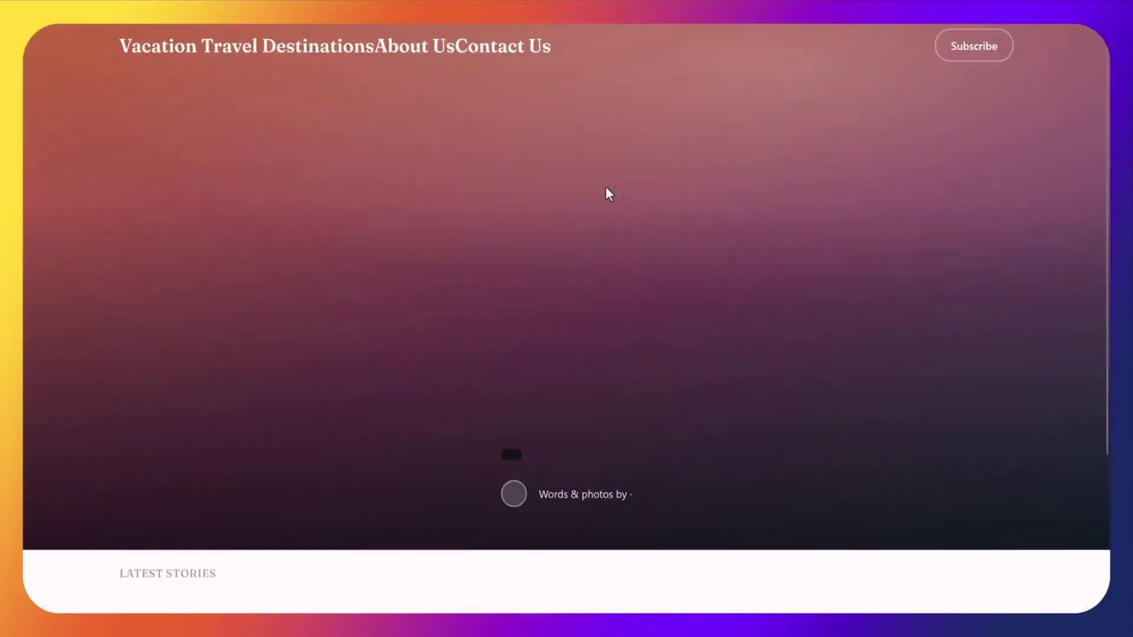
scroll(684, 263, down, 4)
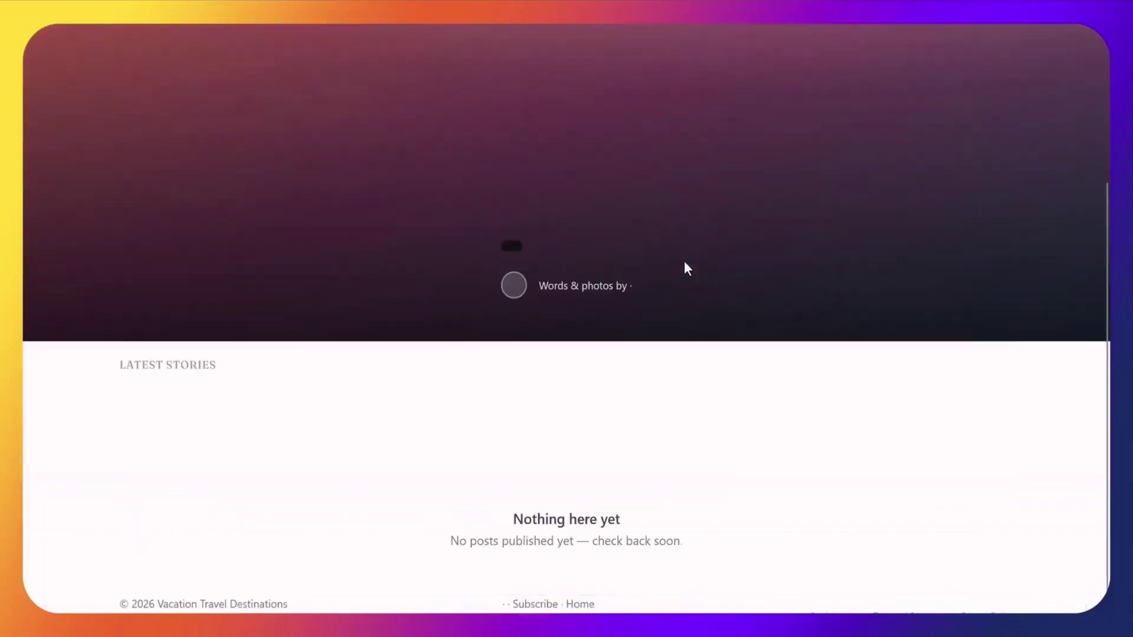
scroll(685, 263, up, 4)
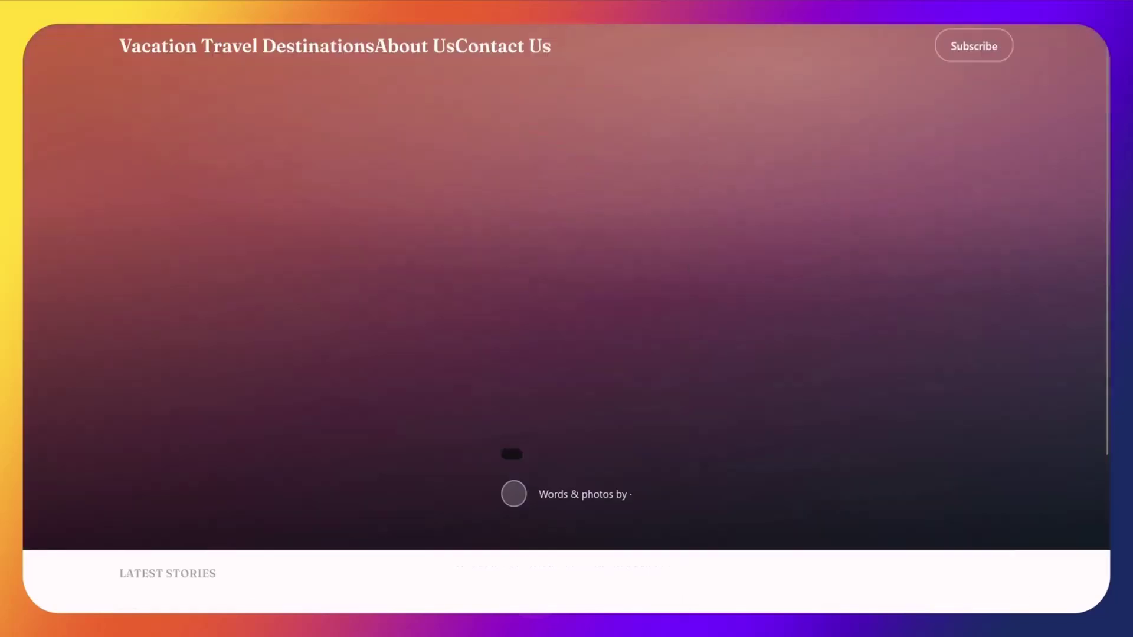
key(ctrl+w)
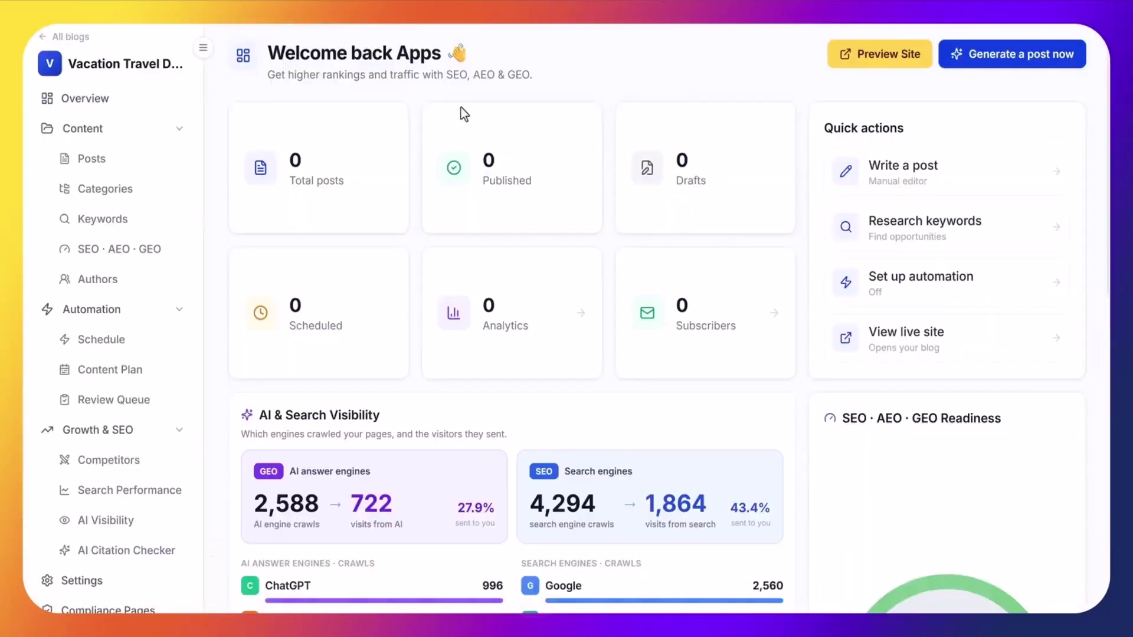
Open the manual editor for a new post and examine its layout and its category and author choices.
click(903, 177)
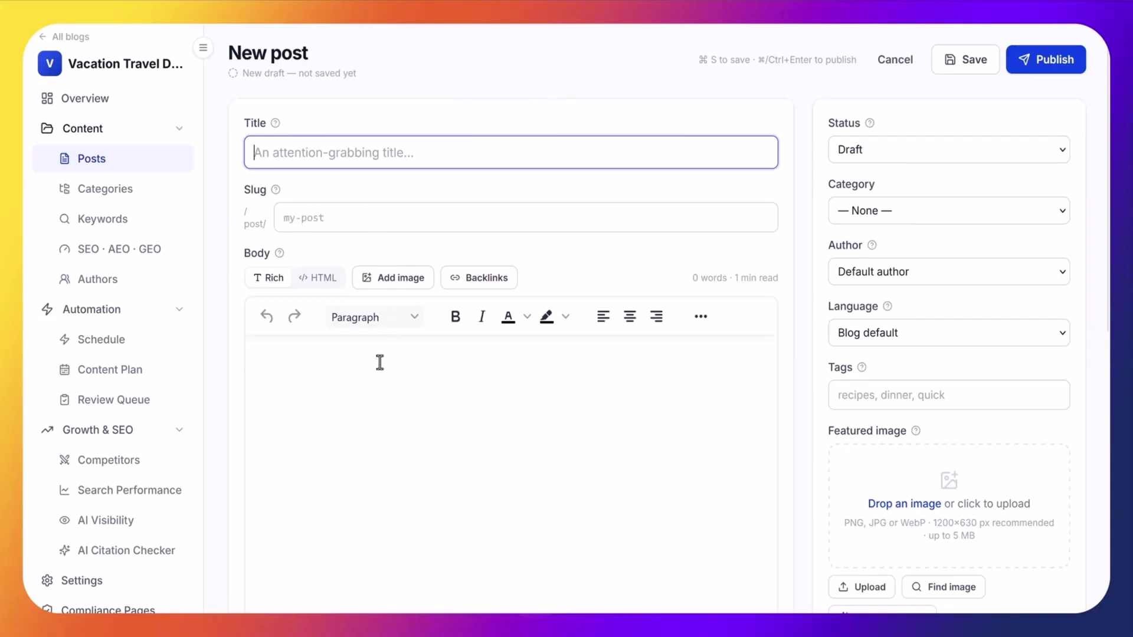
scroll(457, 466, down, 5)
scroll(408, 336, up, 5)
click(922, 209)
click(922, 210)
click(927, 277)
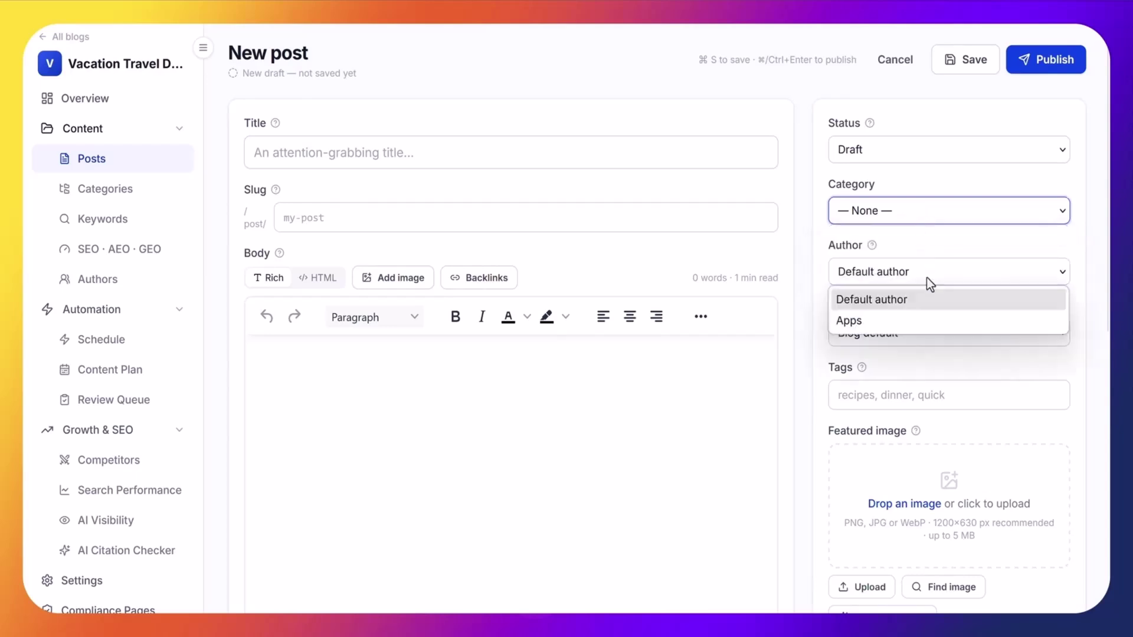
click(936, 275)
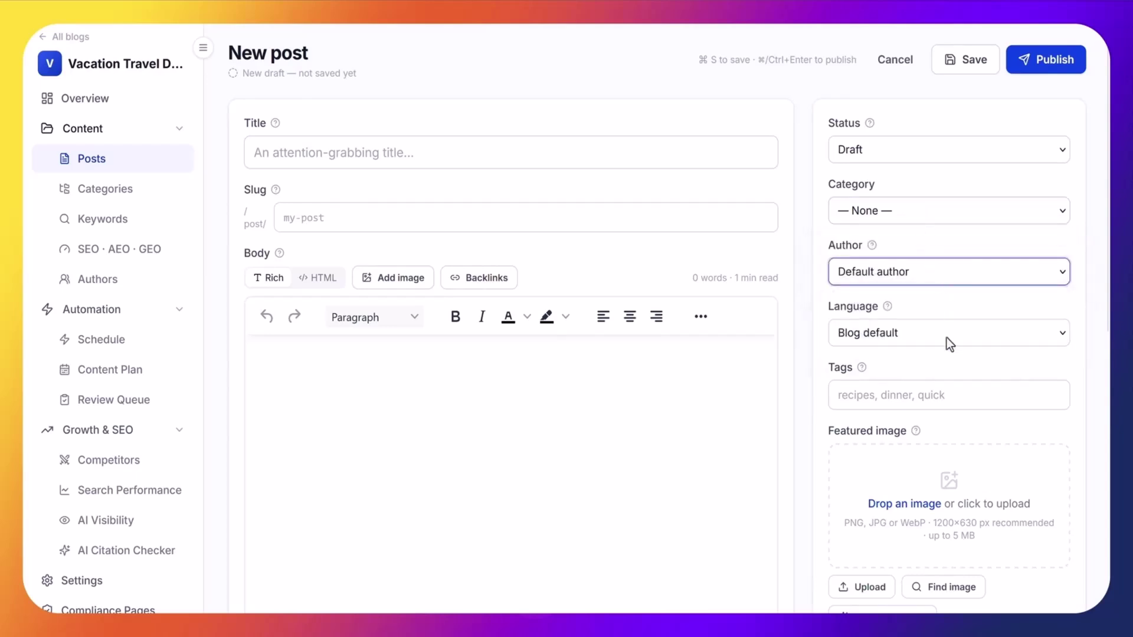
Examine the remaining new-post fields down to the SEO and summary video sections, and leave the editor without saving.
scroll(947, 341, down, 3)
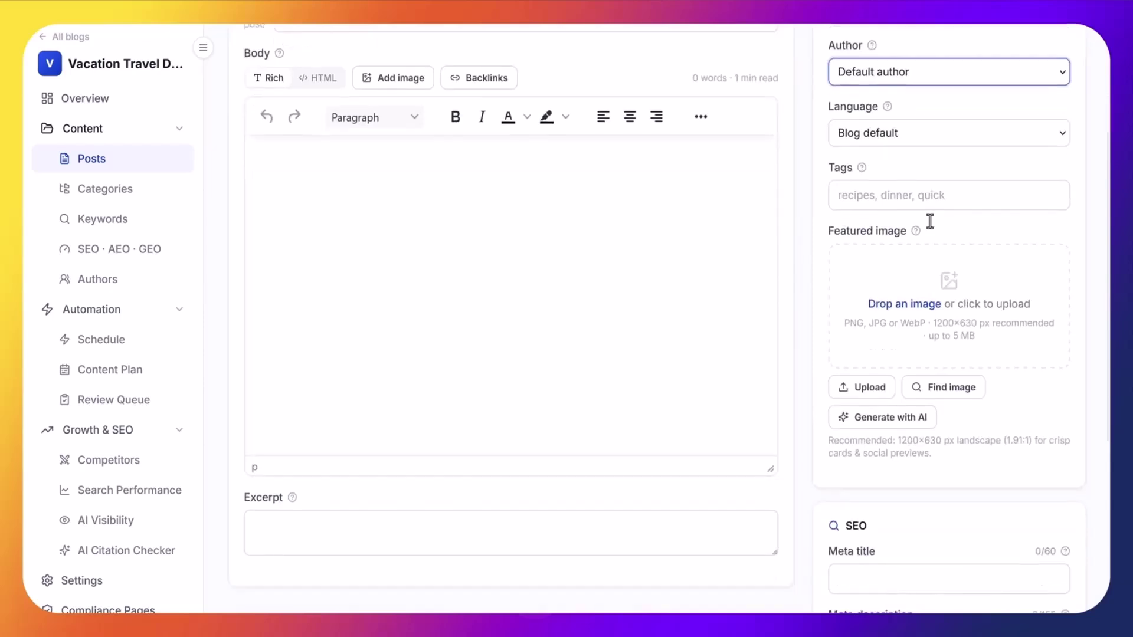
scroll(930, 221, down, 3)
scroll(968, 236, down, 1)
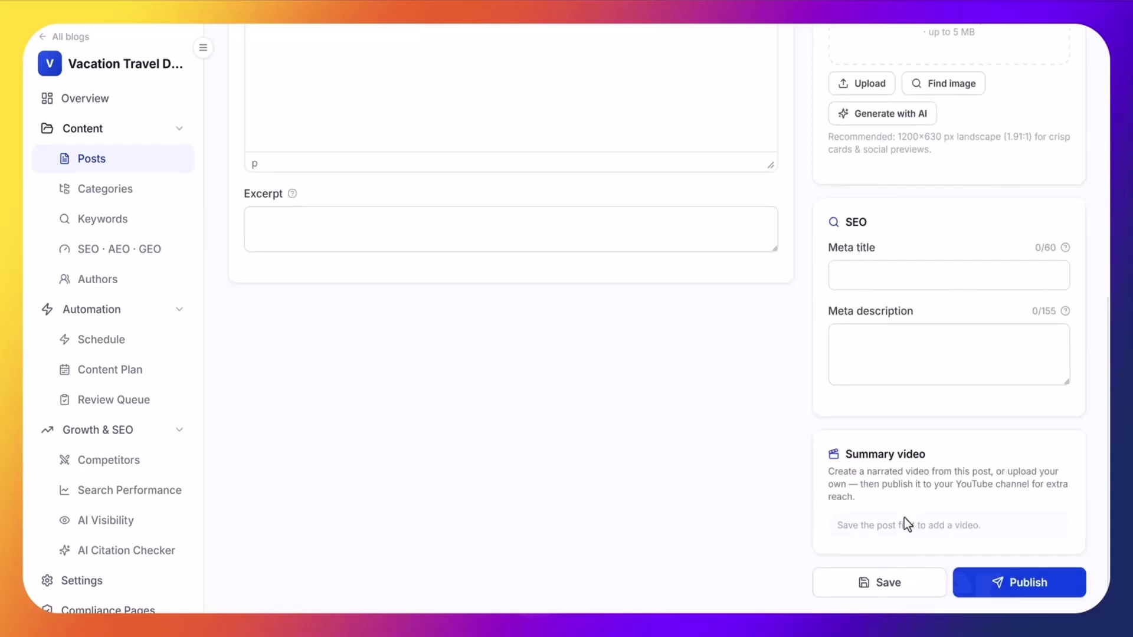
scroll(725, 393, up, 6)
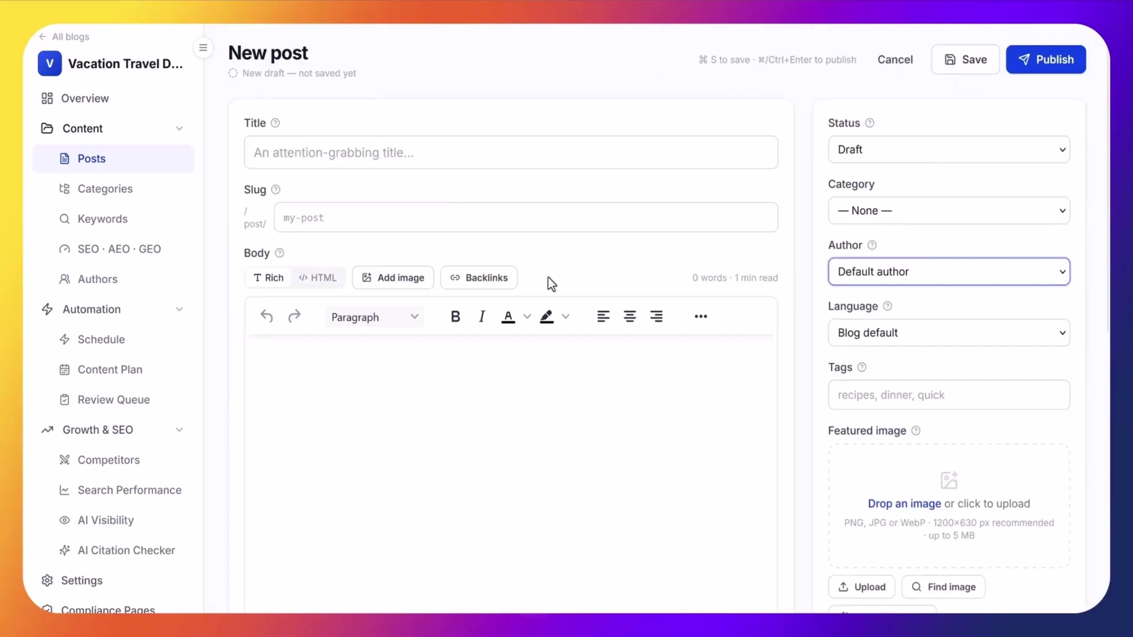
click(905, 62)
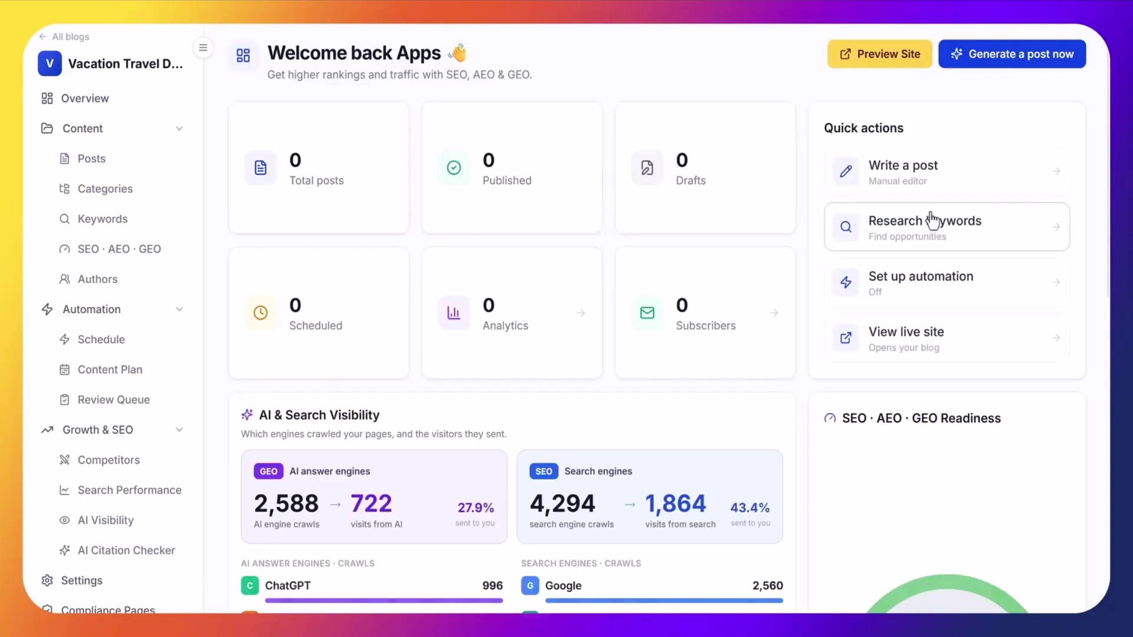
Open keyword research, check the intent and status filter choices, and look through the whole keyword list.
click(933, 234)
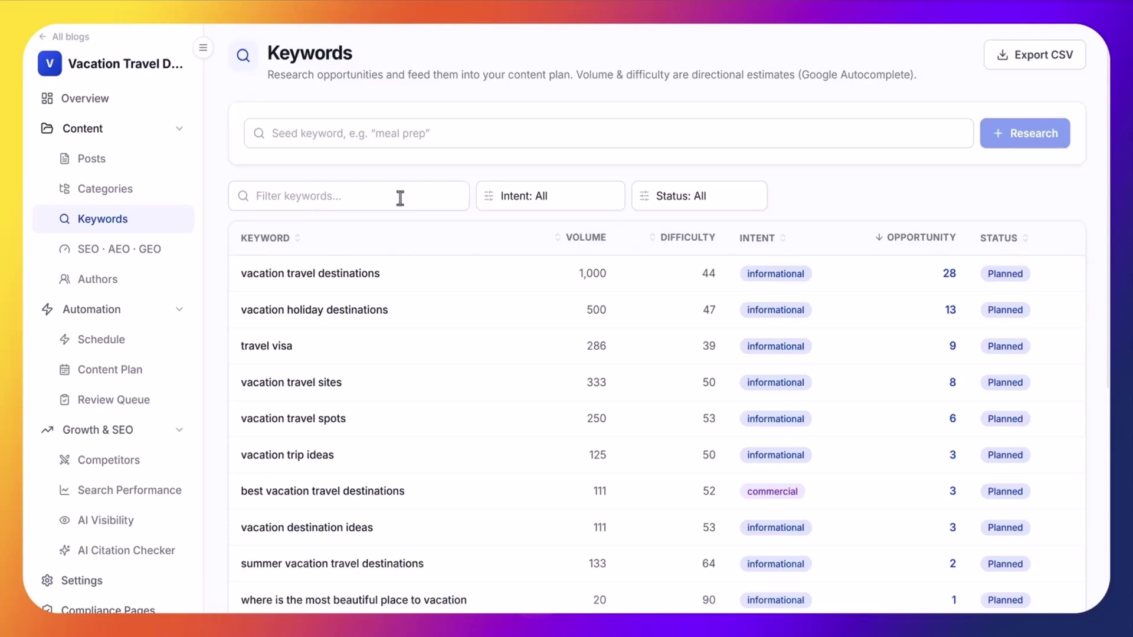
click(532, 198)
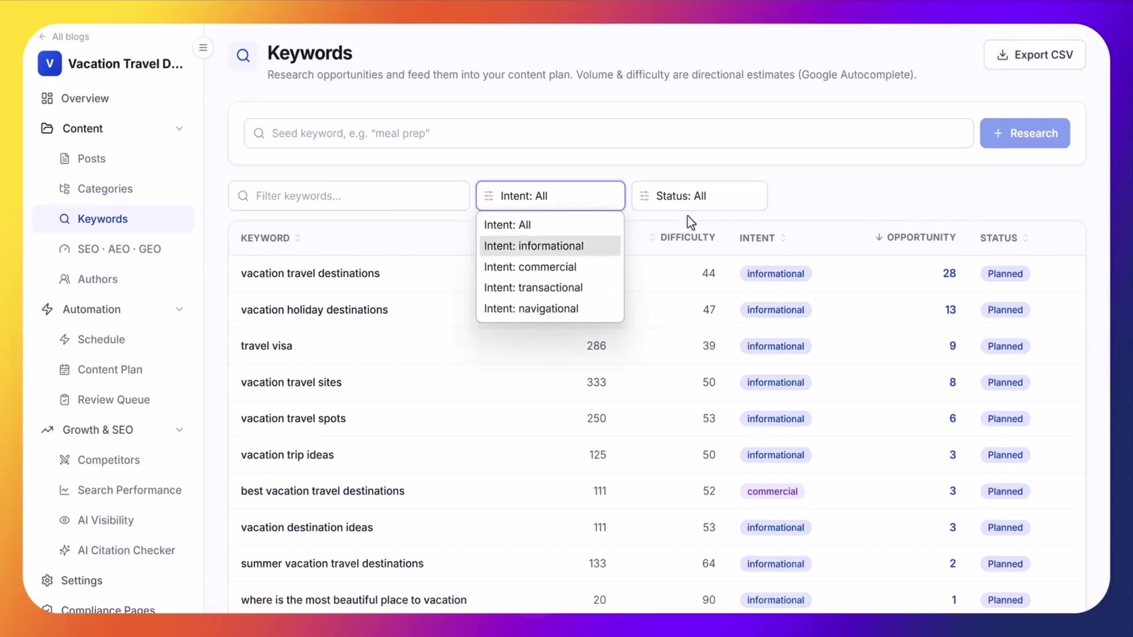
click(755, 206)
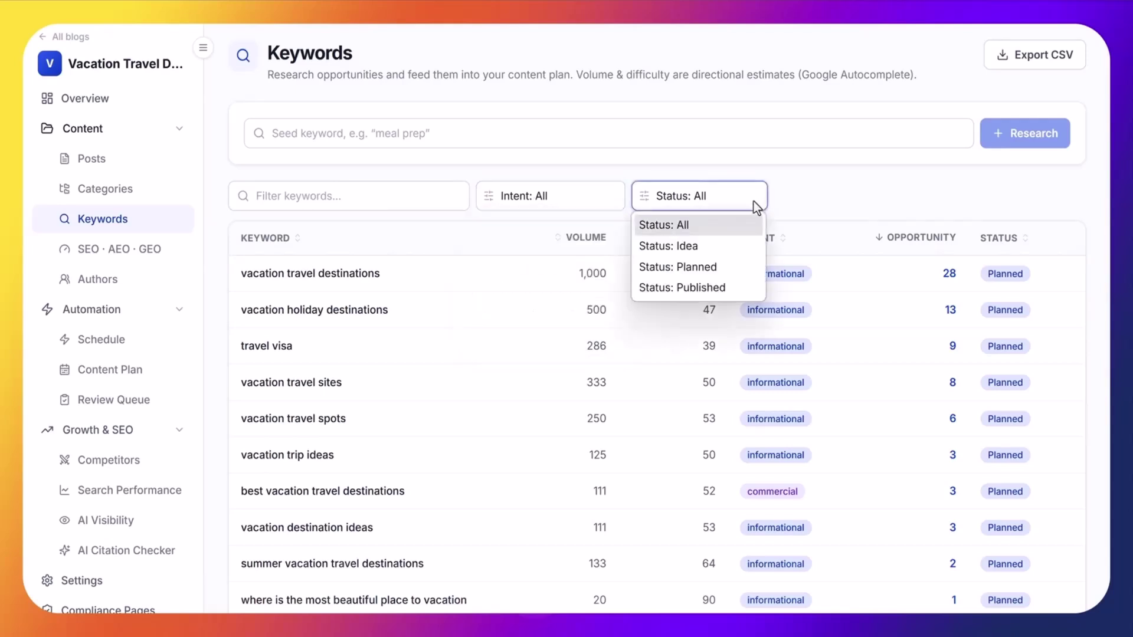
click(837, 185)
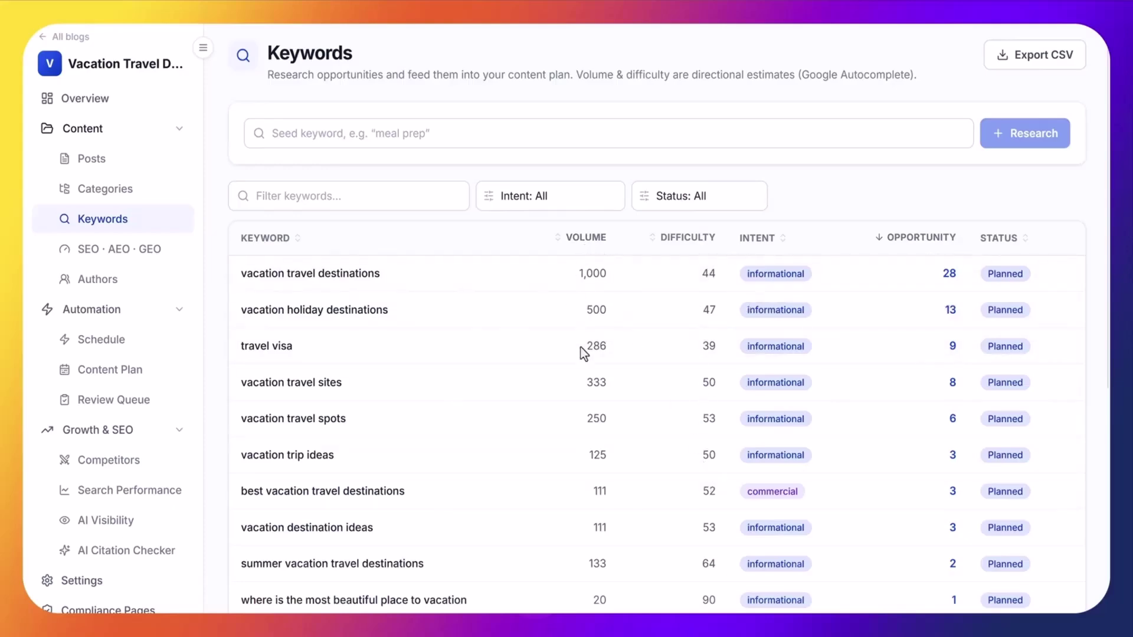
scroll(582, 421, down, 6)
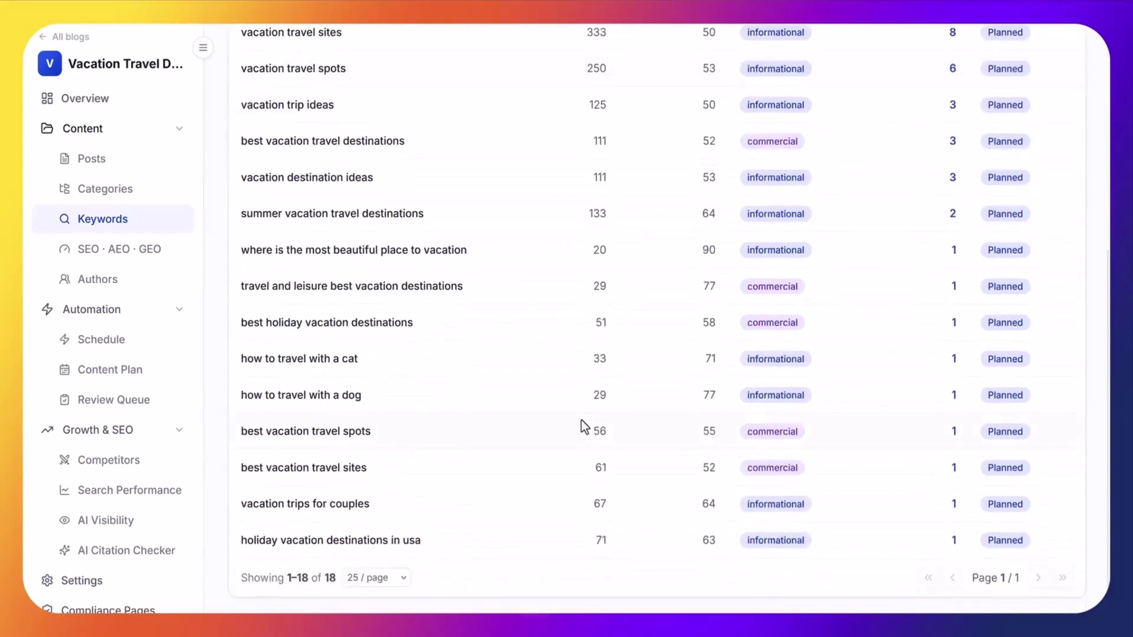
scroll(582, 420, up, 6)
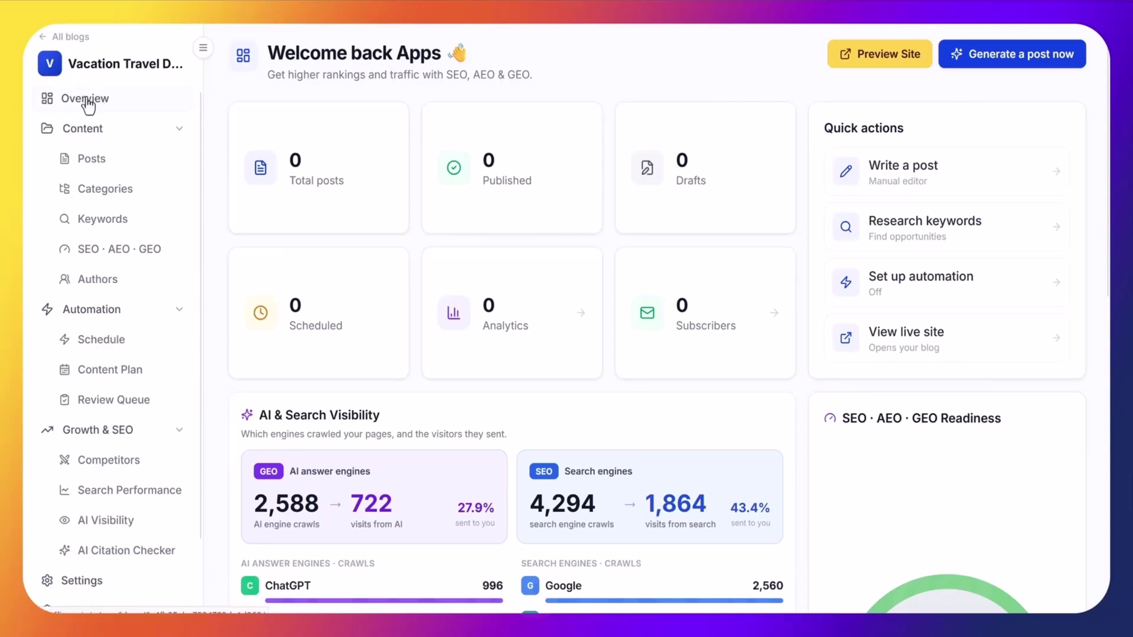
Add a top-level category named "europe" to the blog.
click(93, 159)
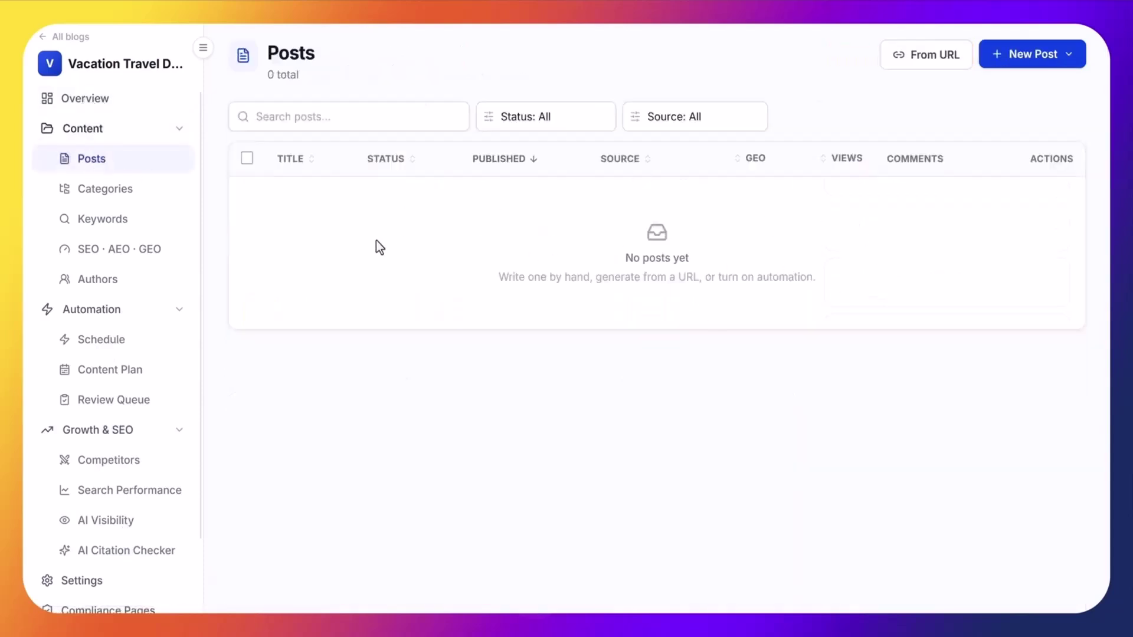
click(118, 191)
click(772, 160)
text(category 1)
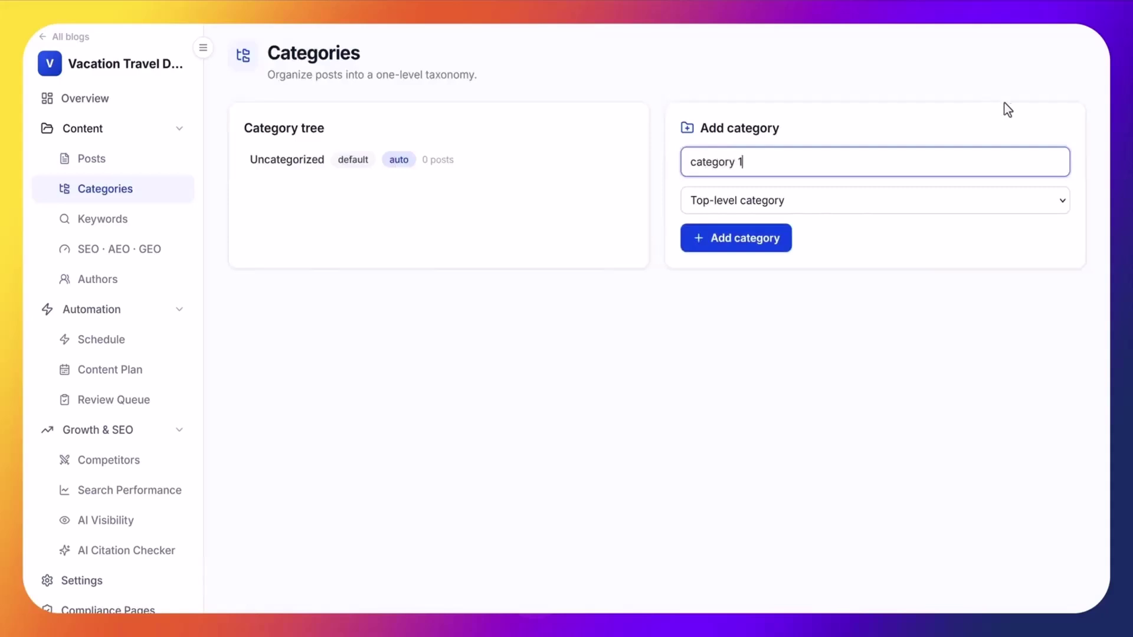
drag(815, 162, 657, 168)
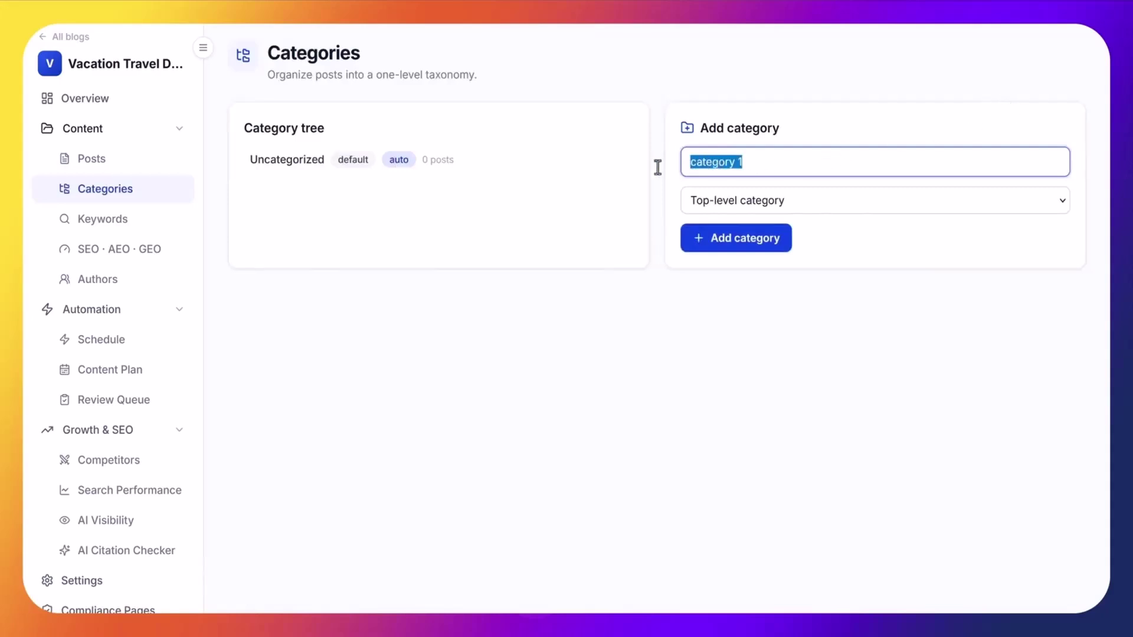
text(eurpo)
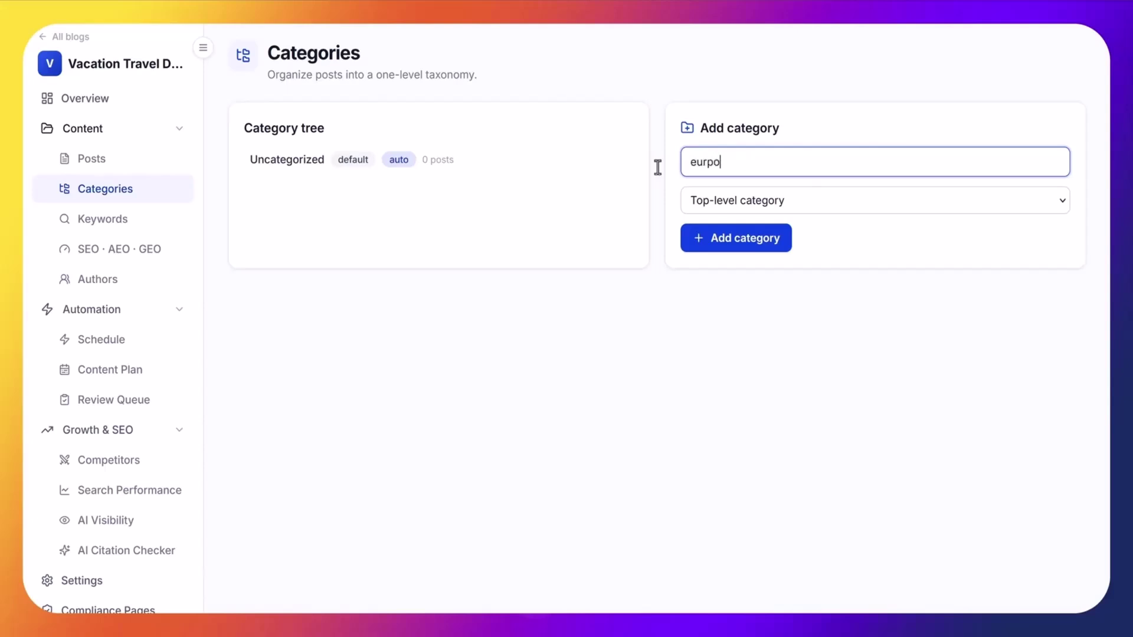
key(BackSpace)
key(BackSpace)
key(BackSpace)
text(rope)
click(772, 240)
Add two more top-level categories named "asia" and "caribbean".
click(754, 161)
text(asia)
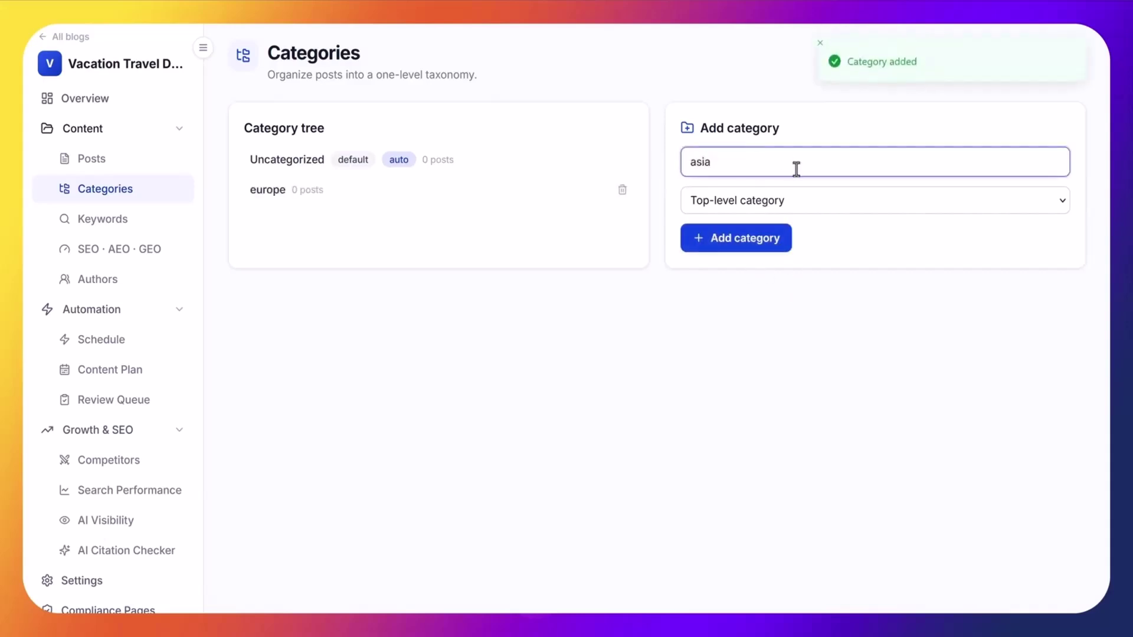
click(774, 239)
click(765, 160)
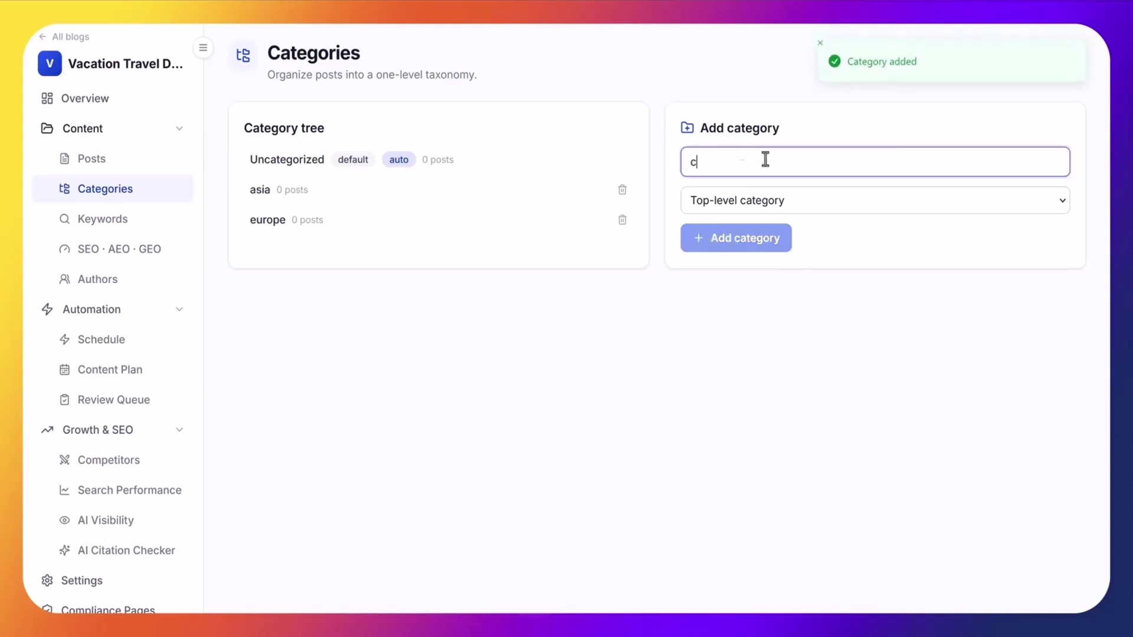
text(caribbean)
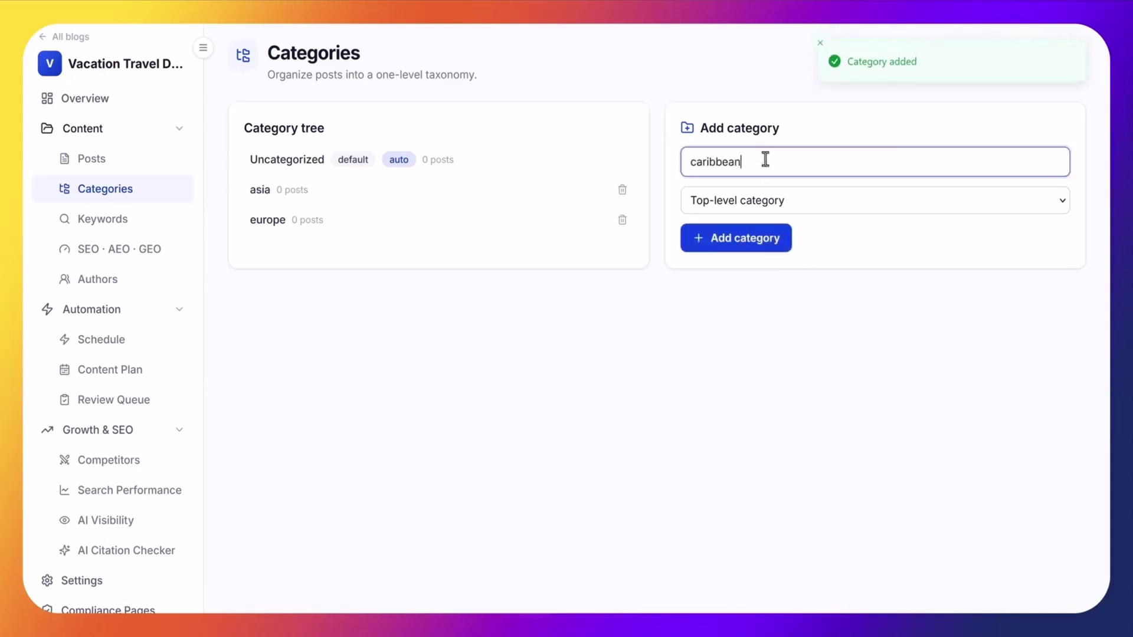
click(778, 246)
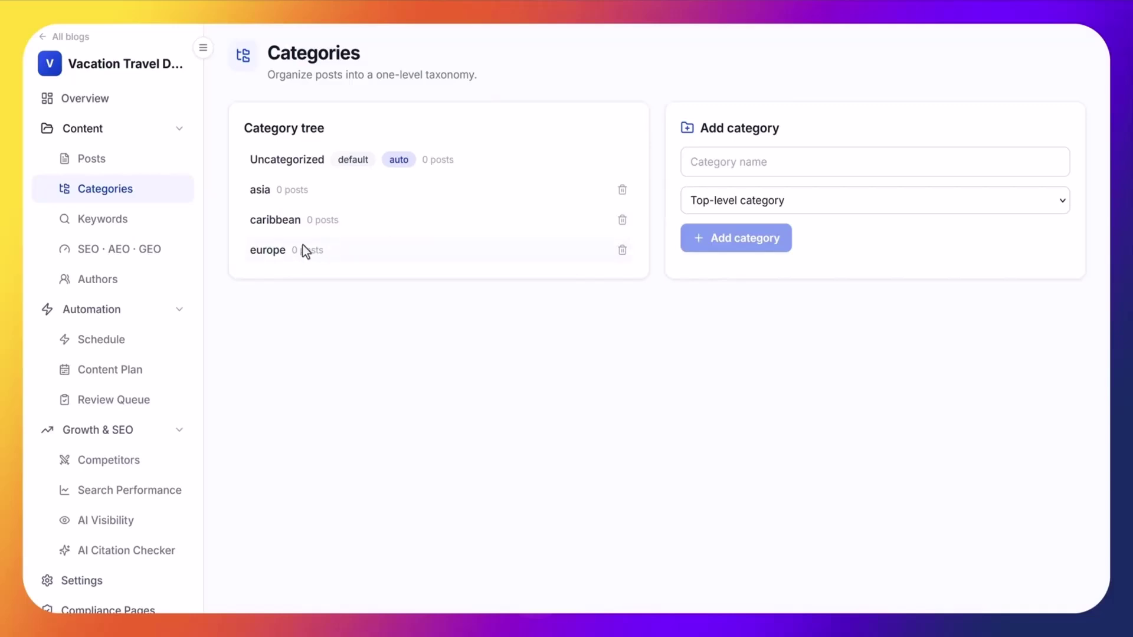
View the blog's Keywords, SEO · AEO · GEO Optimization, and Authors & personas pages.
click(135, 219)
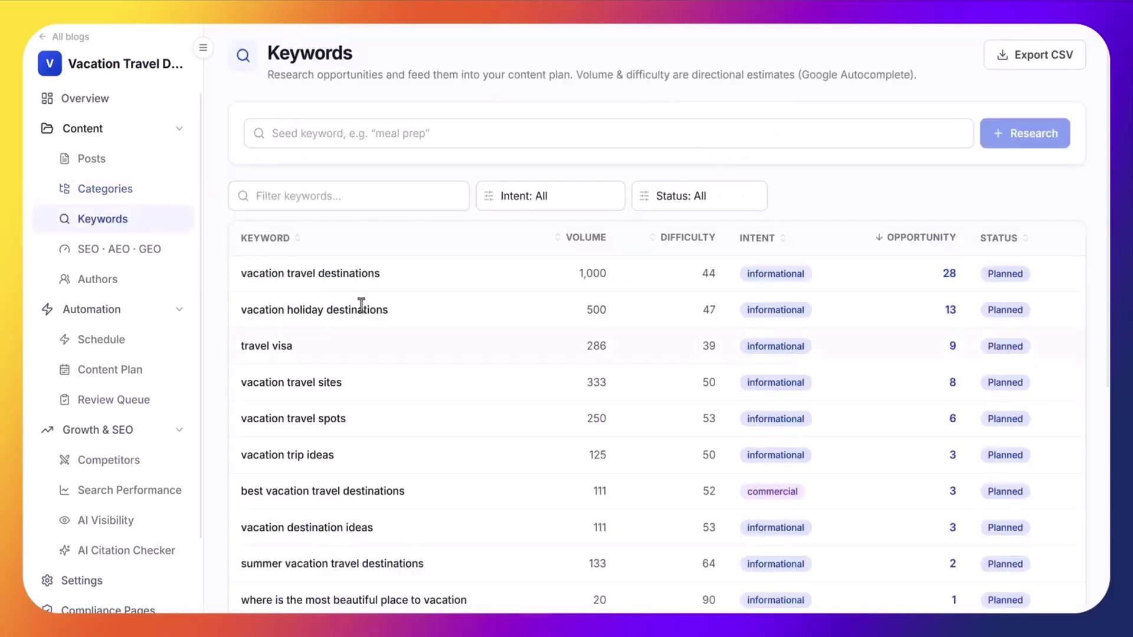
click(123, 252)
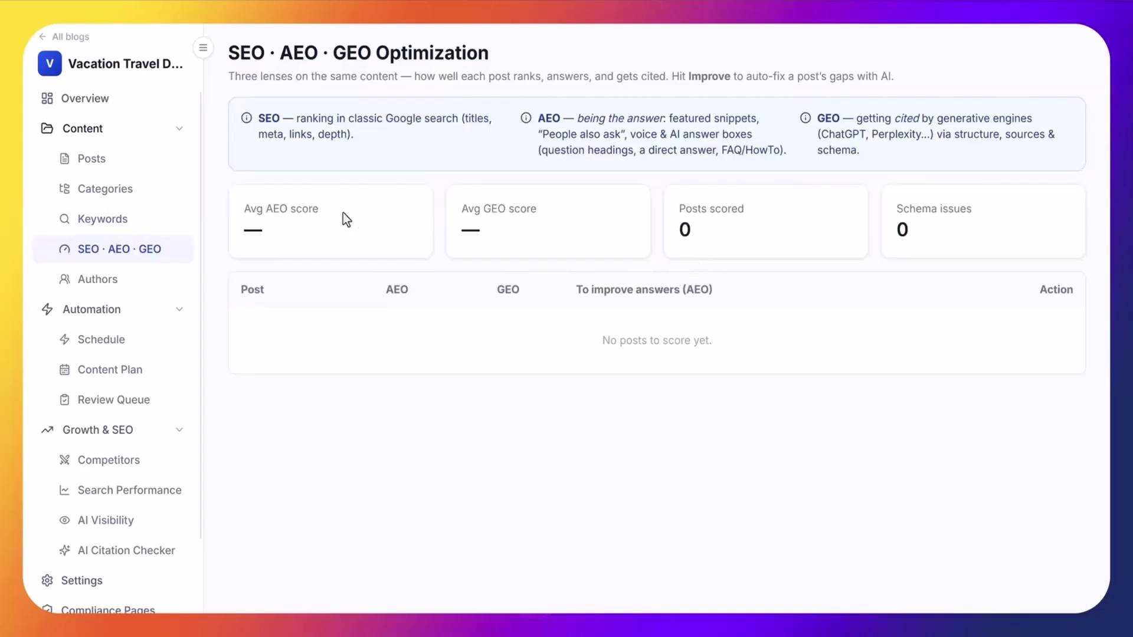
click(126, 287)
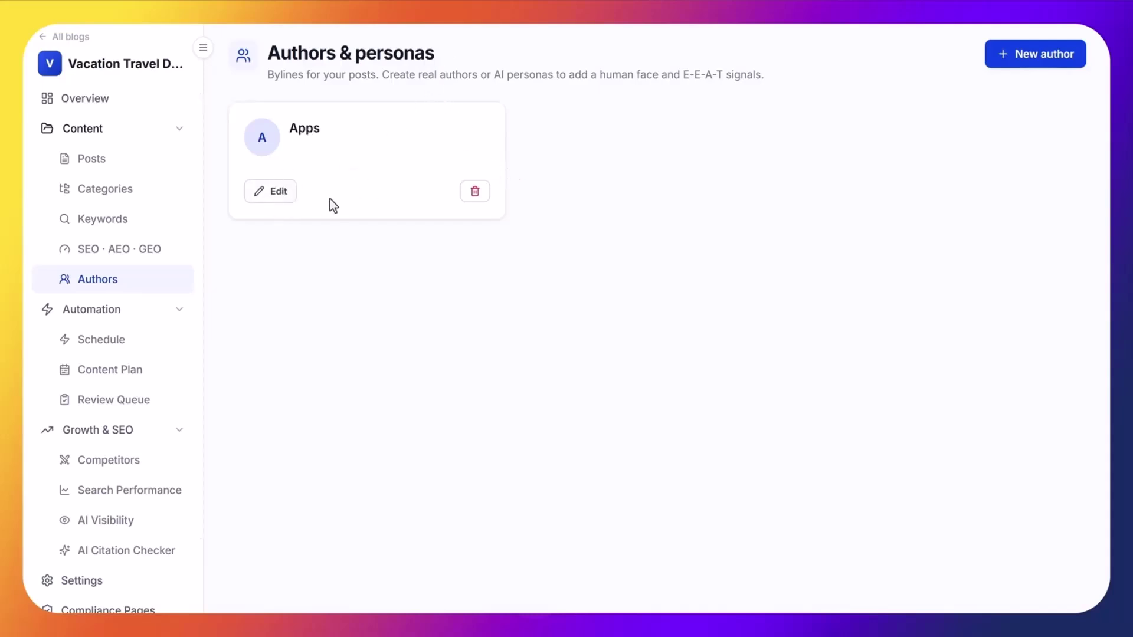
click(998, 62)
click(451, 164)
text(Brett)
key(Tab)
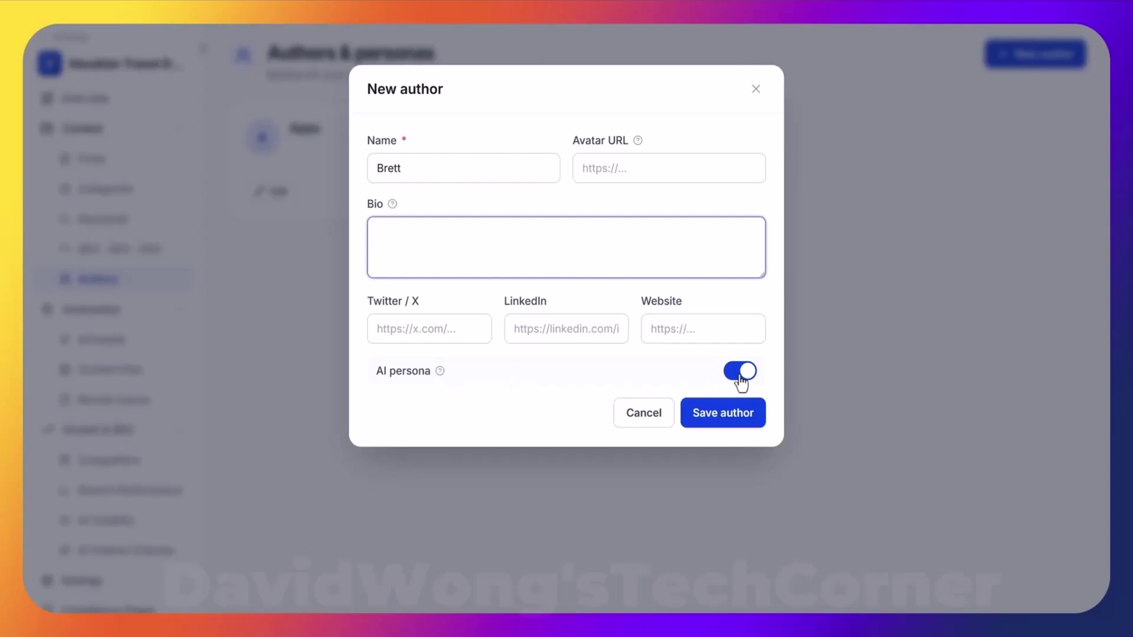
click(649, 416)
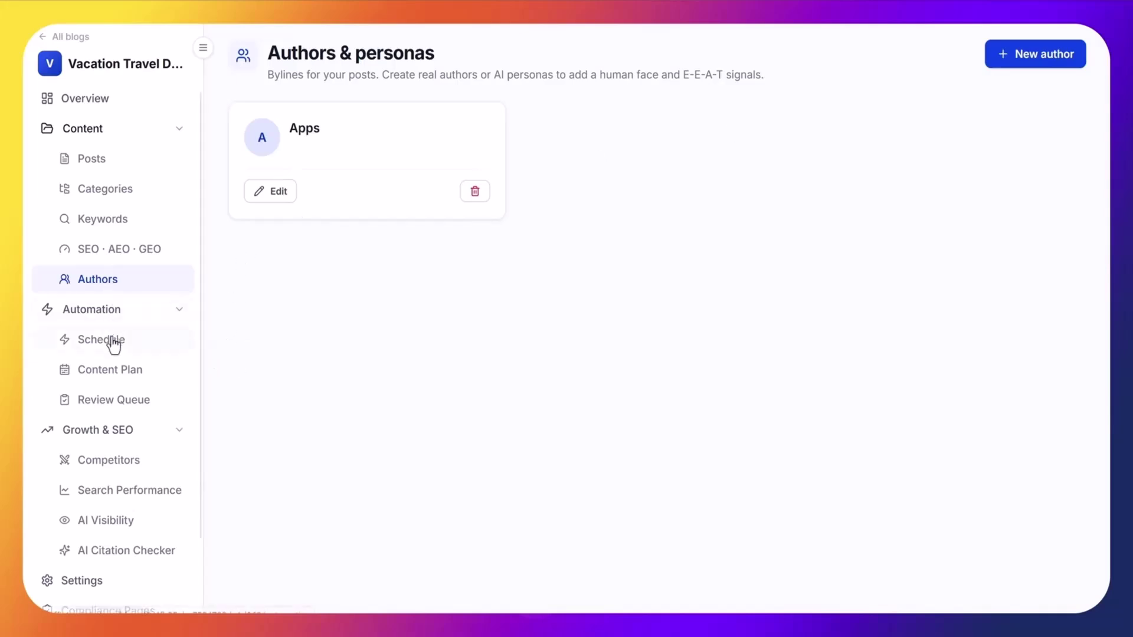
View the automation schedule, the content plan and the review queue.
click(150, 342)
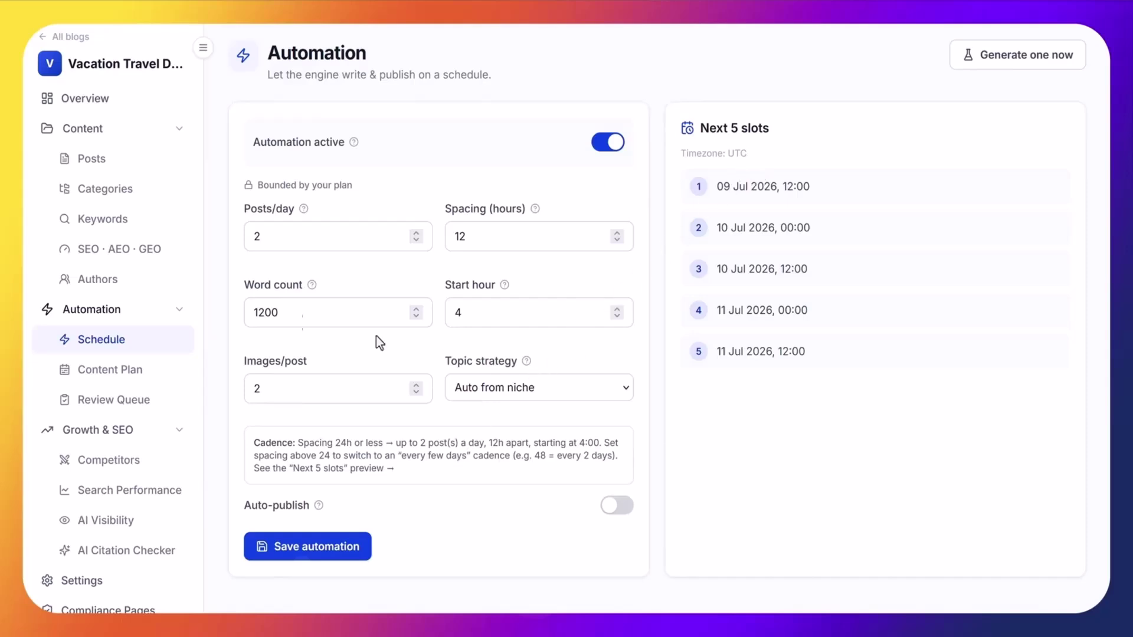
click(112, 371)
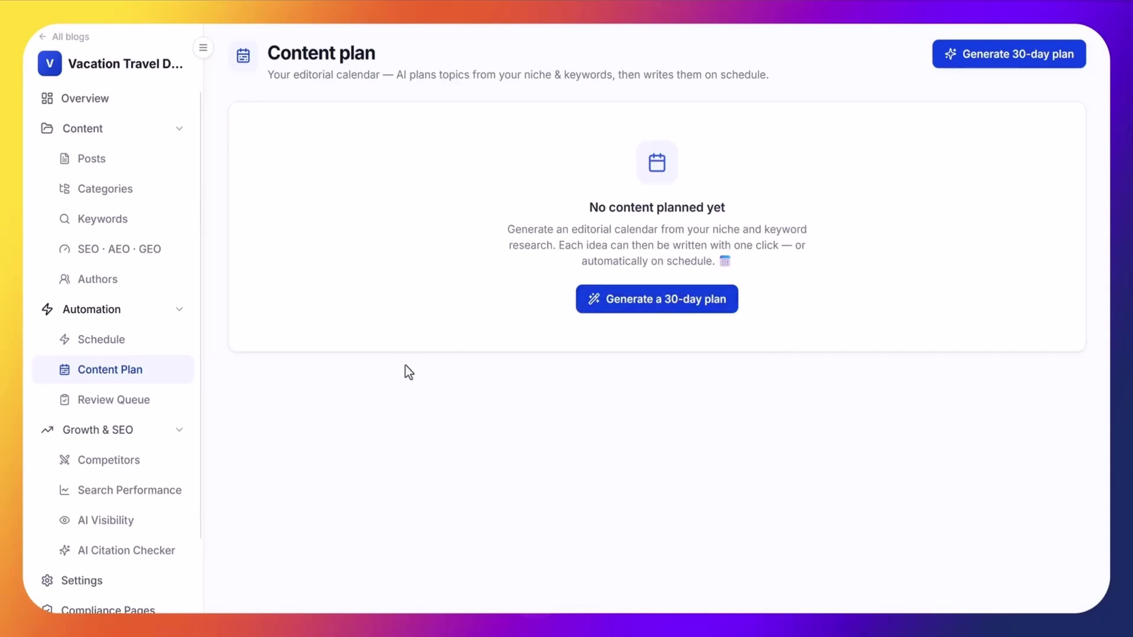
click(130, 404)
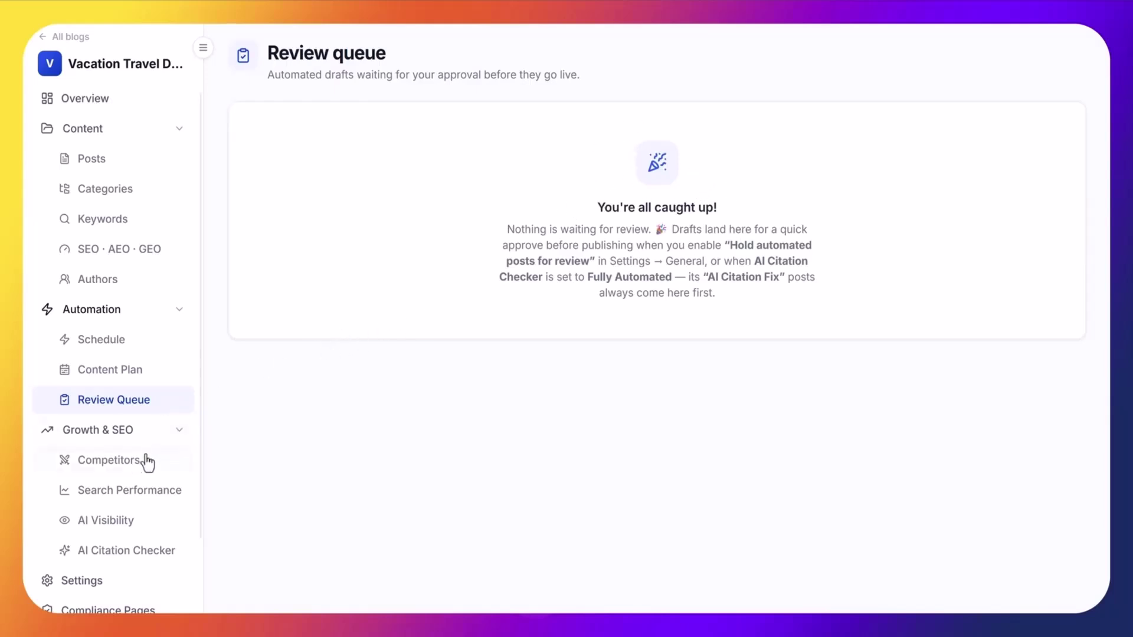
View the growth pages for Competitors, Search Performance, AI Visibility and AI Citation Checker.
click(125, 462)
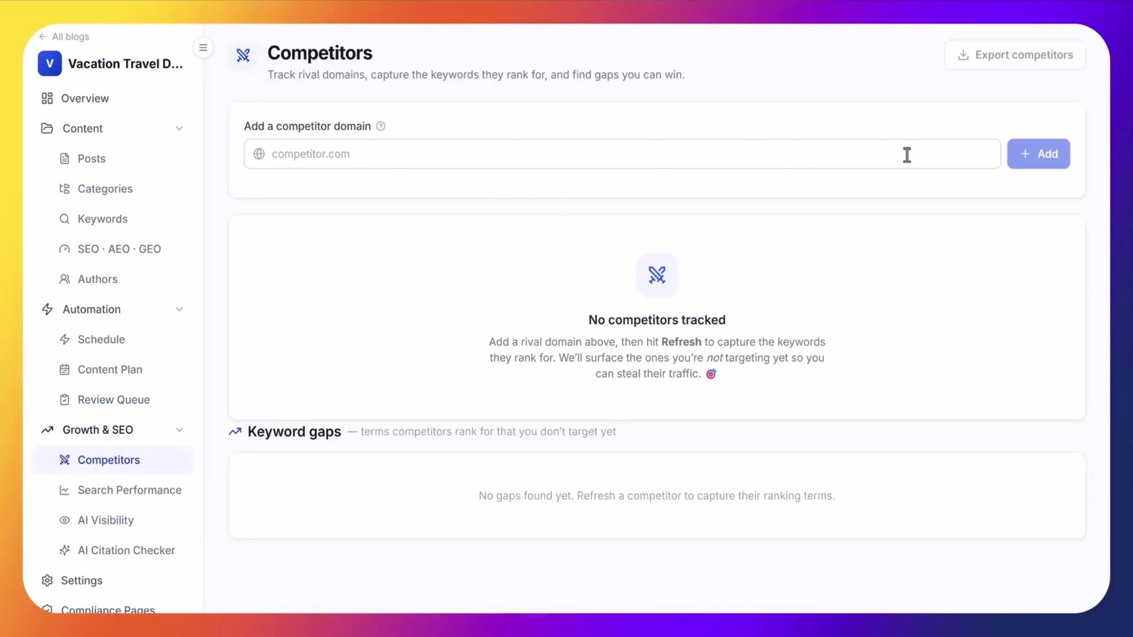
click(152, 497)
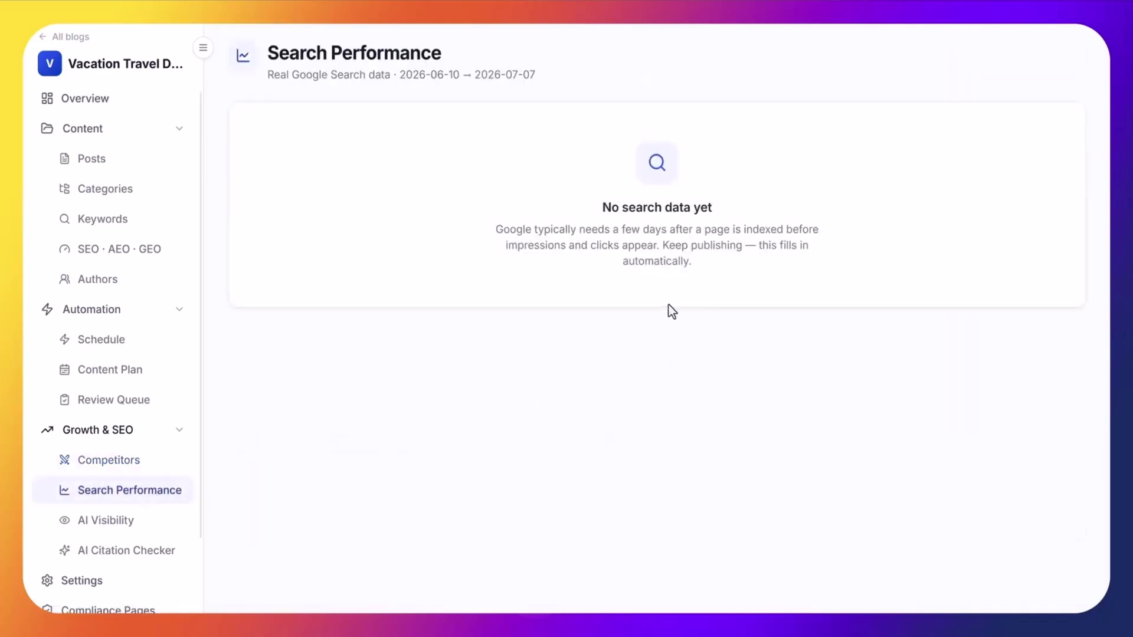
click(134, 520)
scroll(144, 498, down, 2)
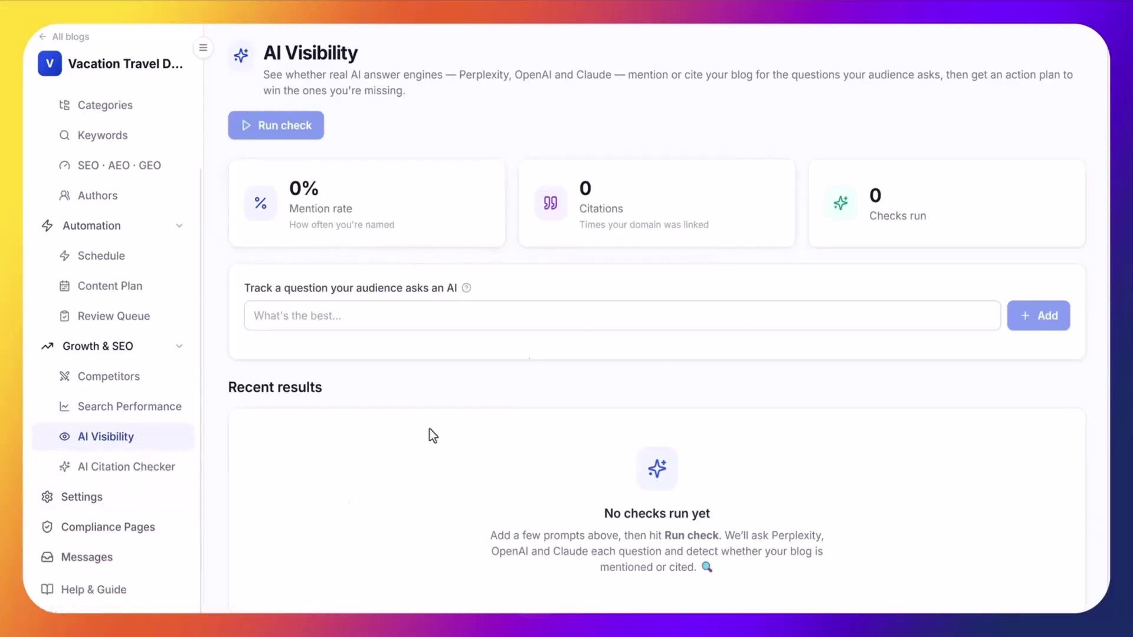
click(131, 467)
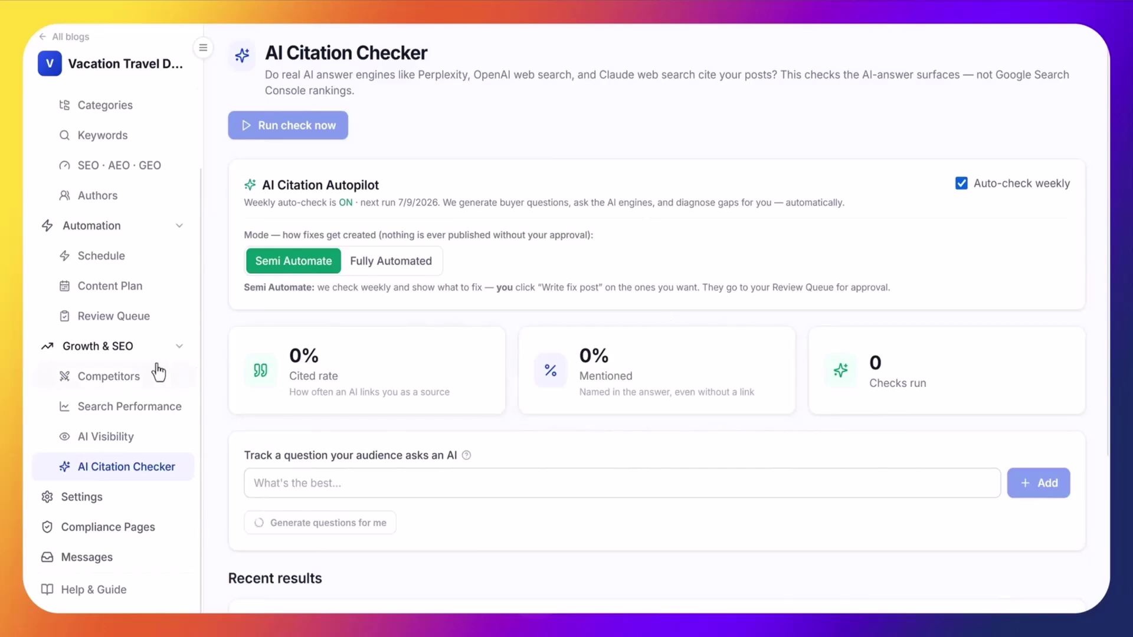
scroll(330, 401, down, 3)
Examine the blog's general settings from title and tagline to branding and automated post review.
click(117, 503)
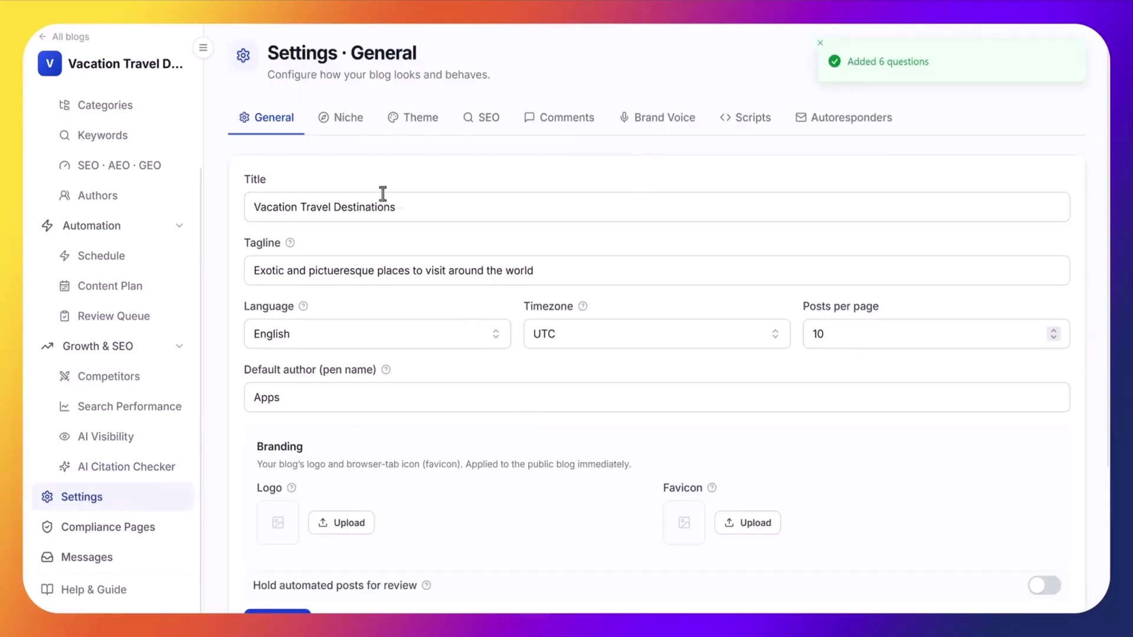
scroll(582, 283, down, 3)
scroll(582, 284, up, 1)
scroll(505, 450, down, 1)
scroll(466, 507, up, 3)
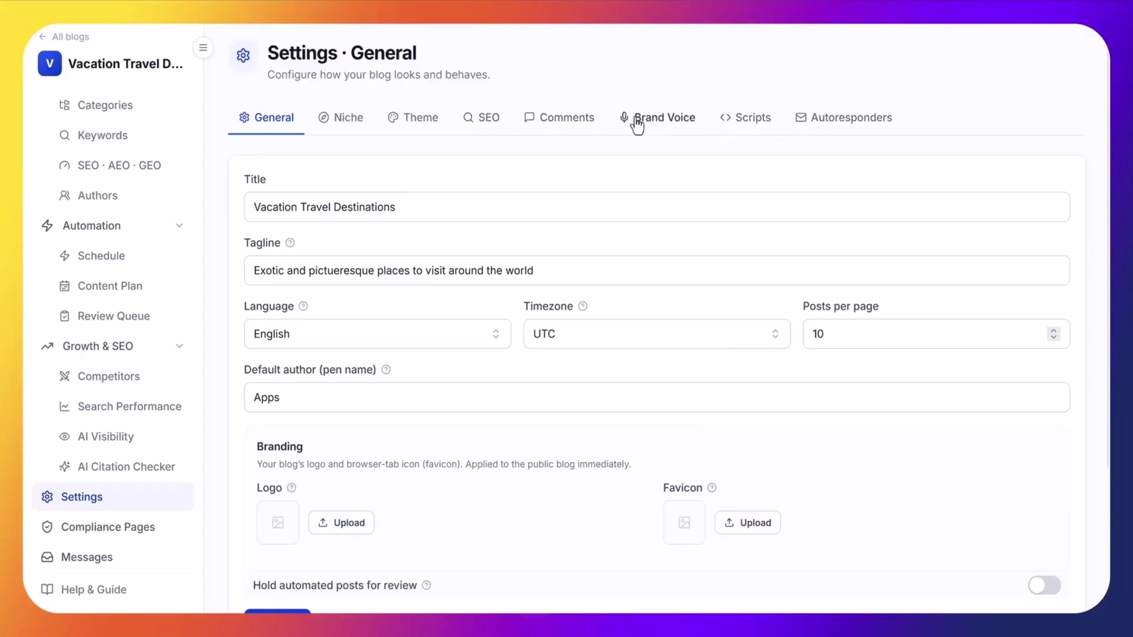
Check the moderation choices in the blog's comment settings and switch off Enable comments.
click(576, 125)
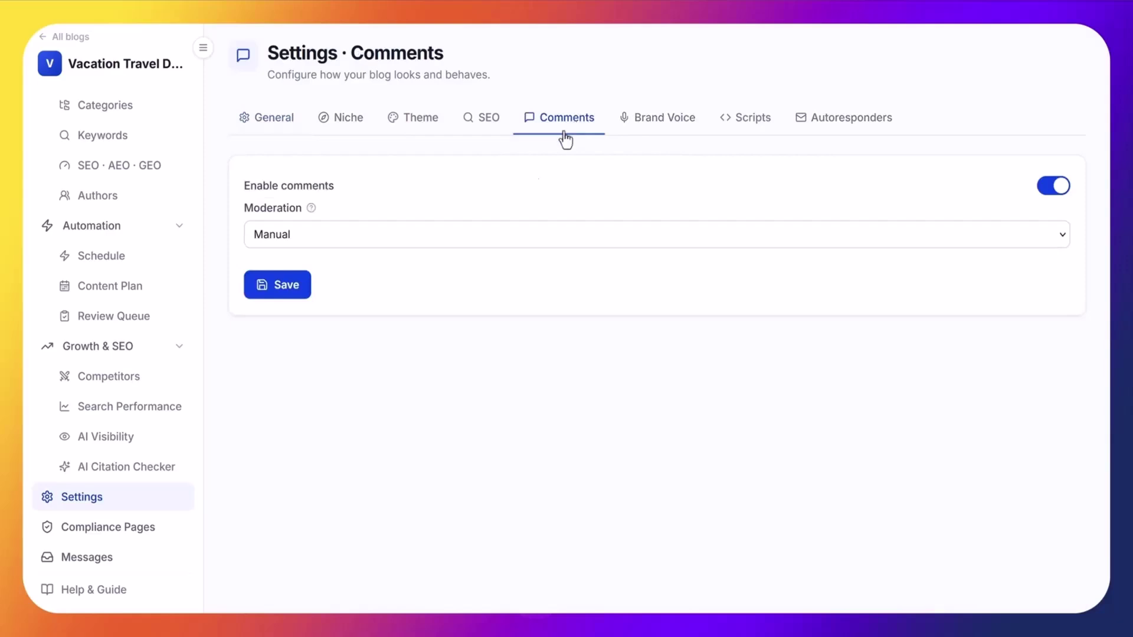
click(466, 240)
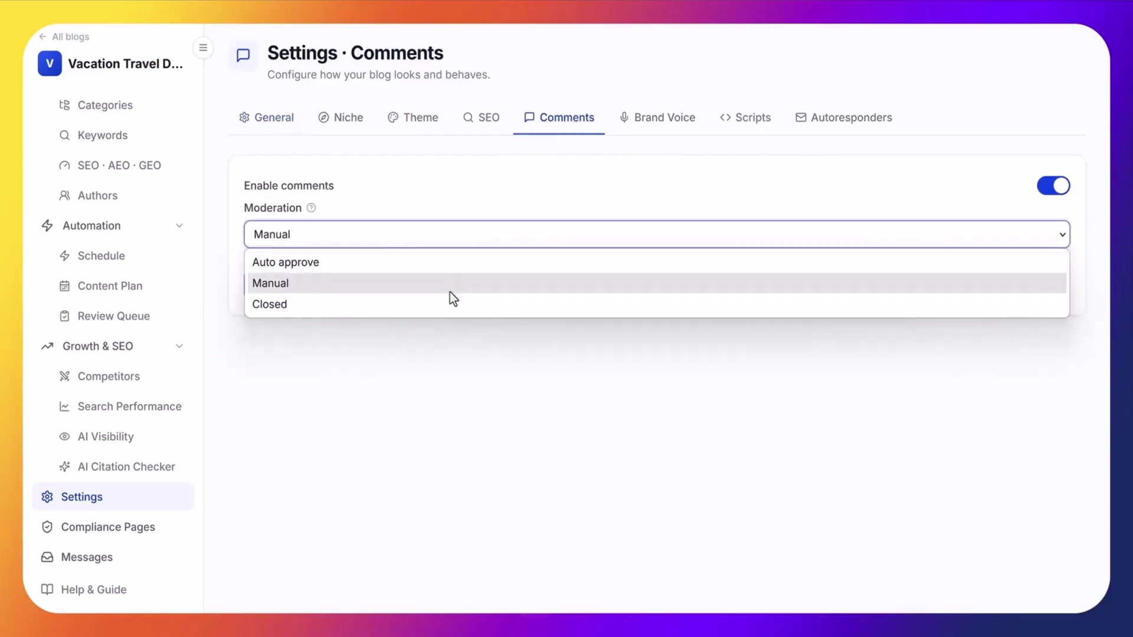
click(472, 194)
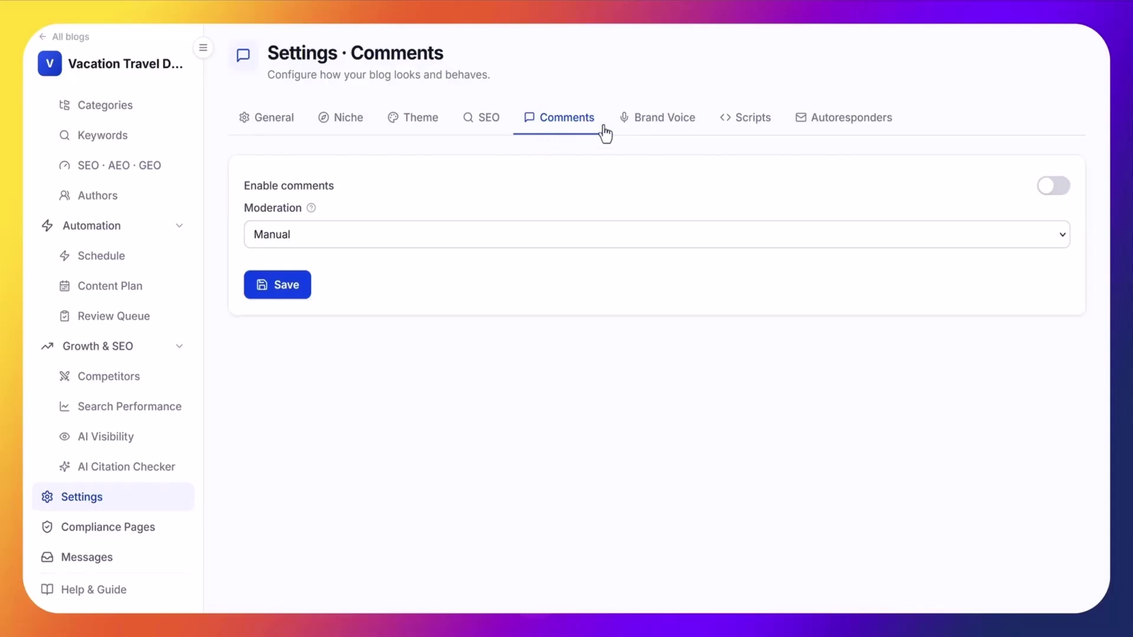
View the blog's brand voice, scripts and autoresponder settings, including every email service, and return to the general settings.
click(658, 123)
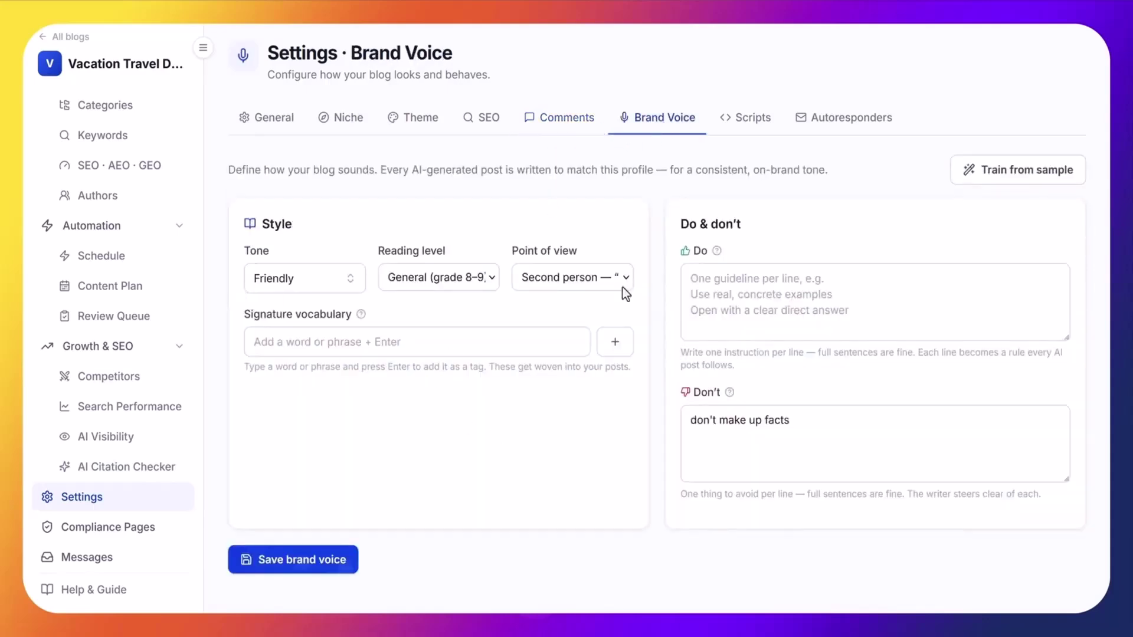
click(749, 129)
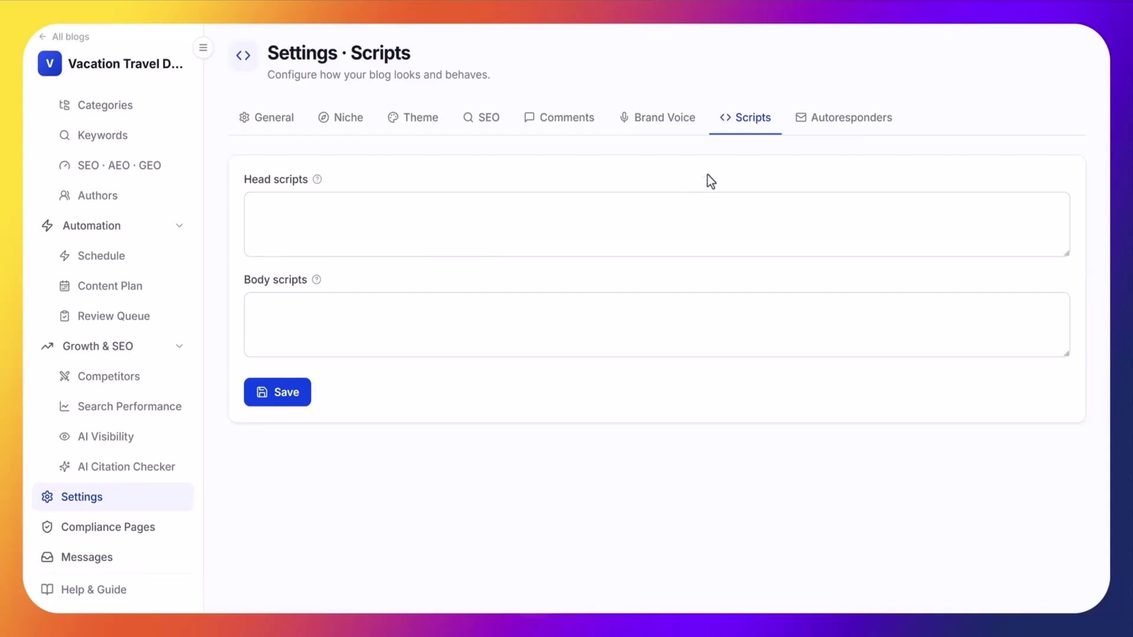
click(834, 128)
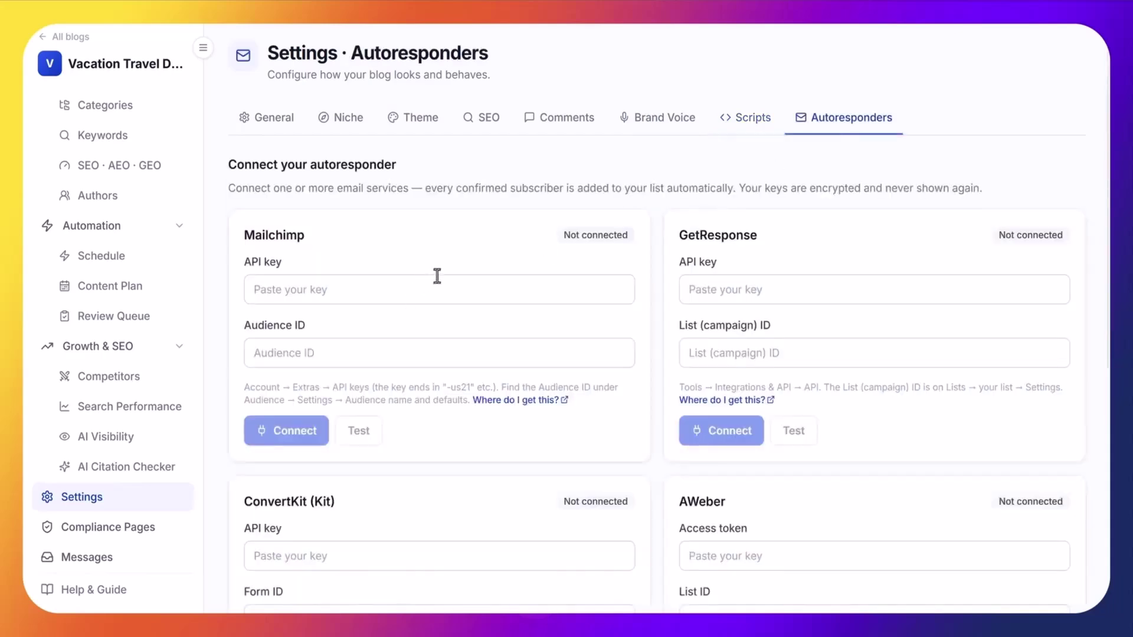
scroll(425, 271, down, 2)
scroll(691, 177, down, 2)
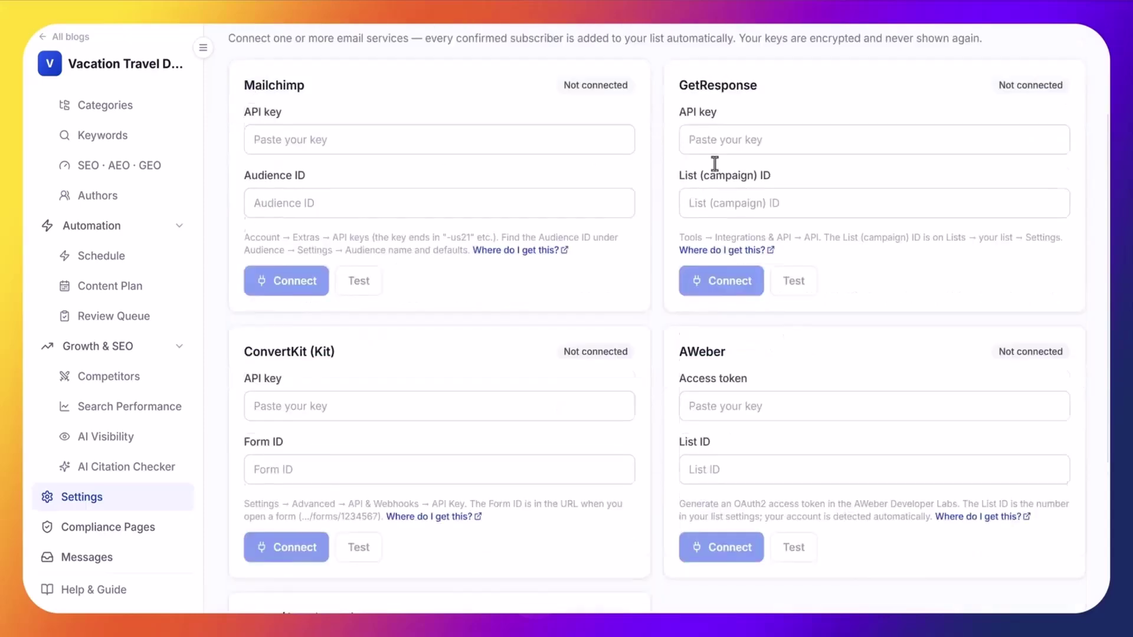
scroll(366, 370, down, 3)
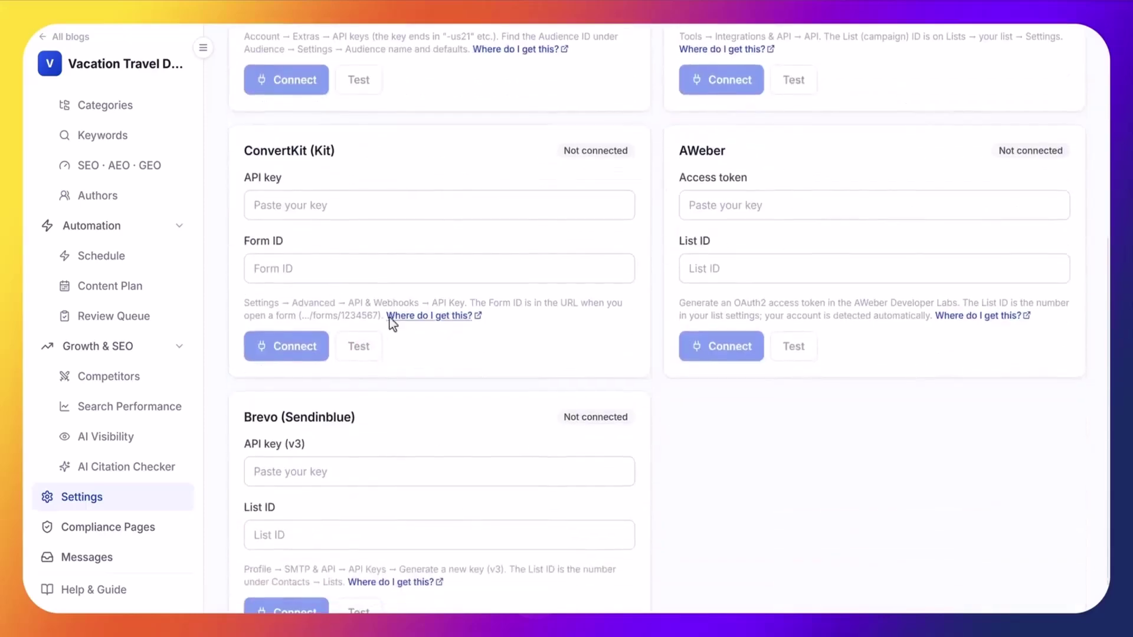
scroll(656, 420, up, 6)
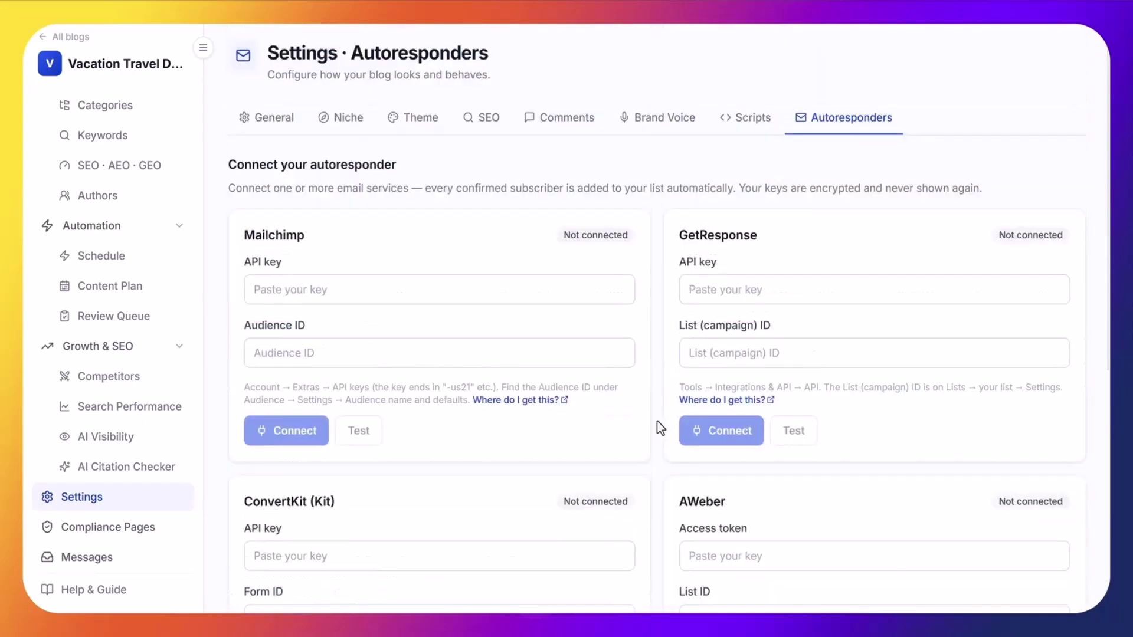
click(286, 125)
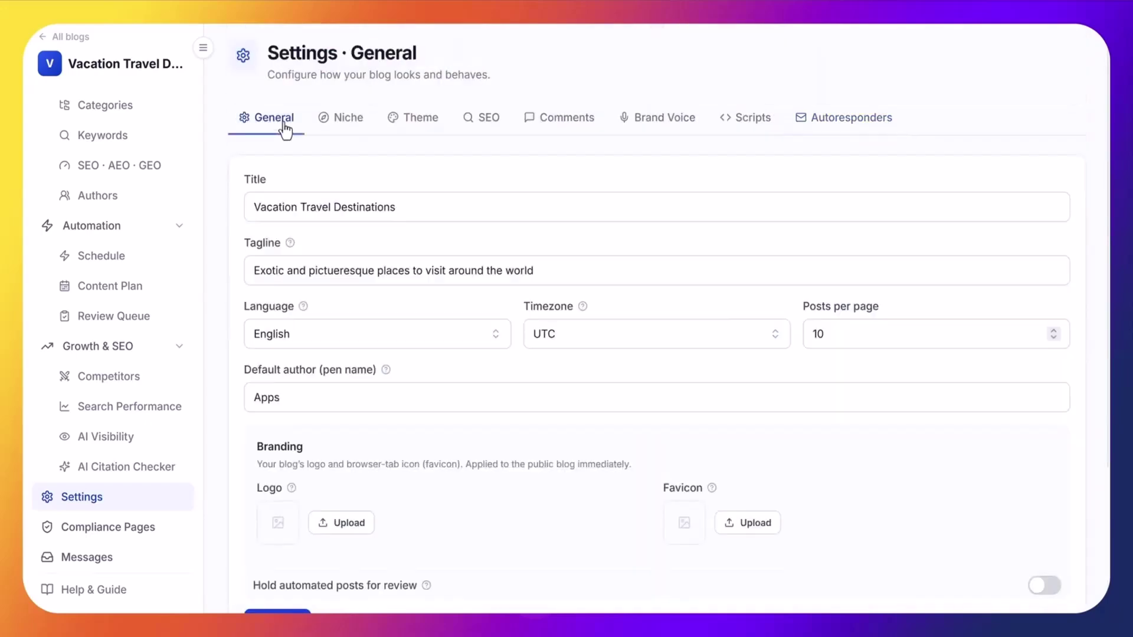
scroll(167, 314, down, 3)
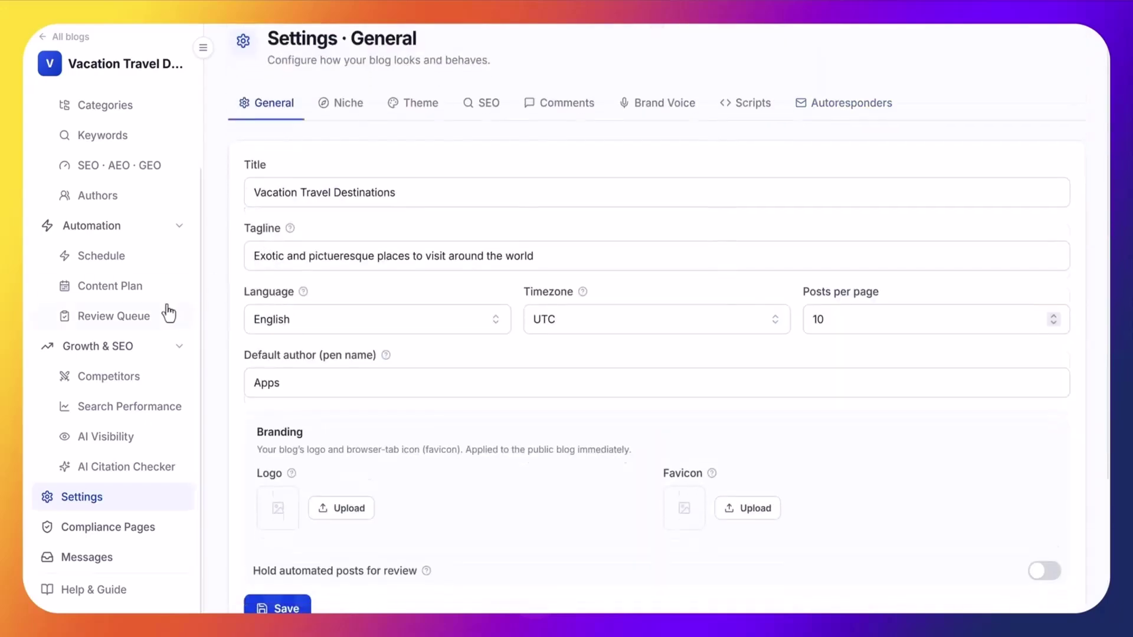
Open the blog's compliance pages and read through the About Us content.
click(121, 533)
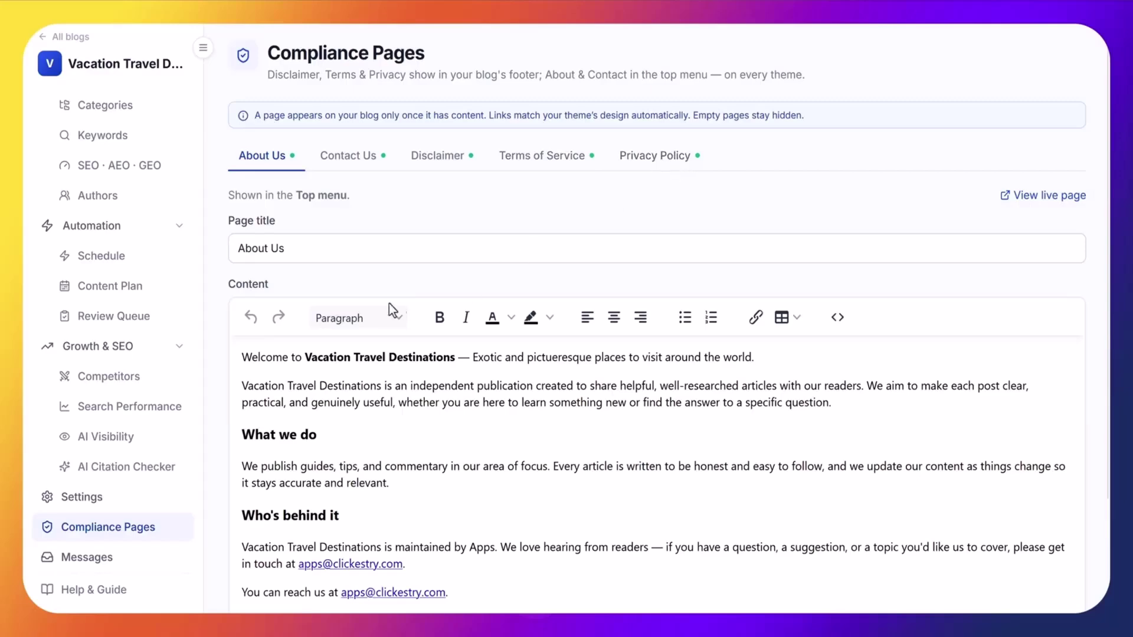
scroll(627, 347, down, 2)
scroll(628, 347, down, 1)
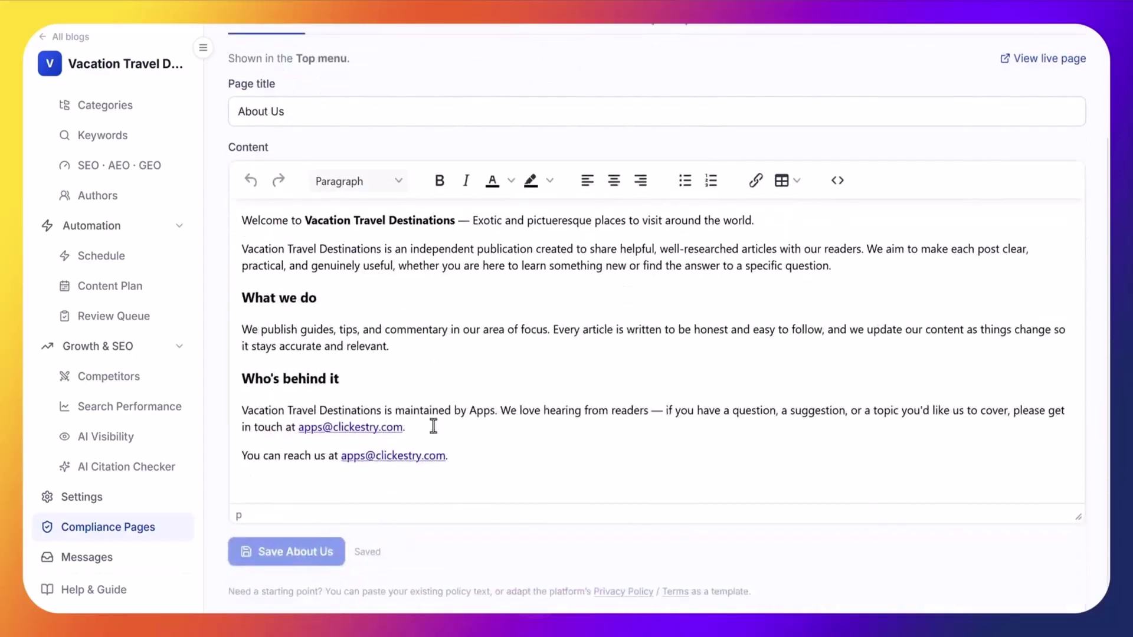
scroll(472, 378, up, 3)
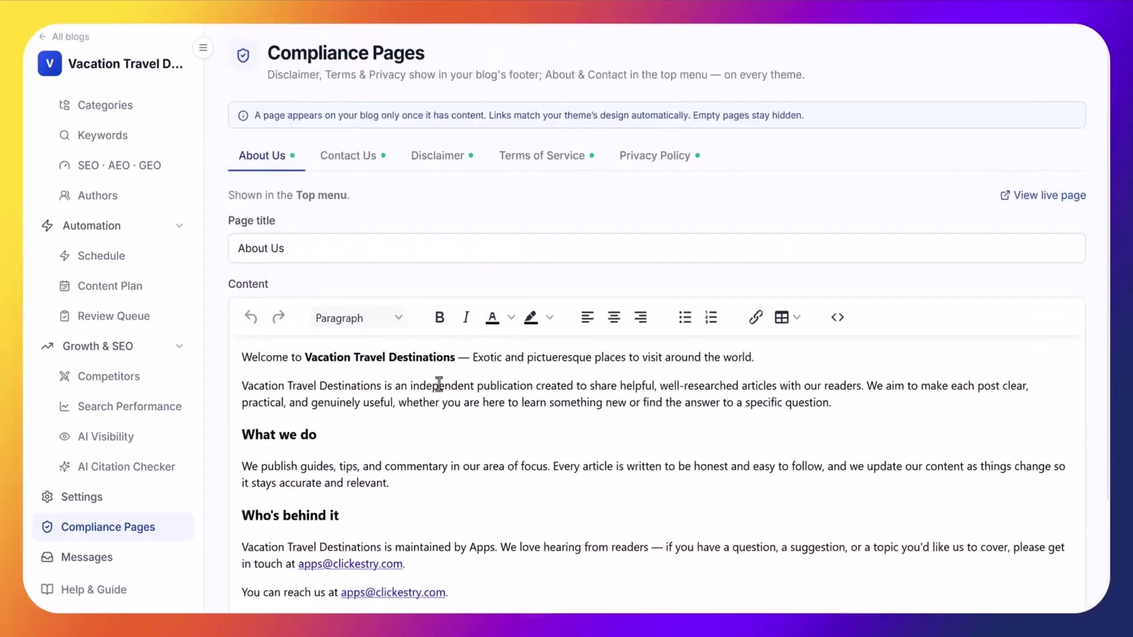
click(348, 159)
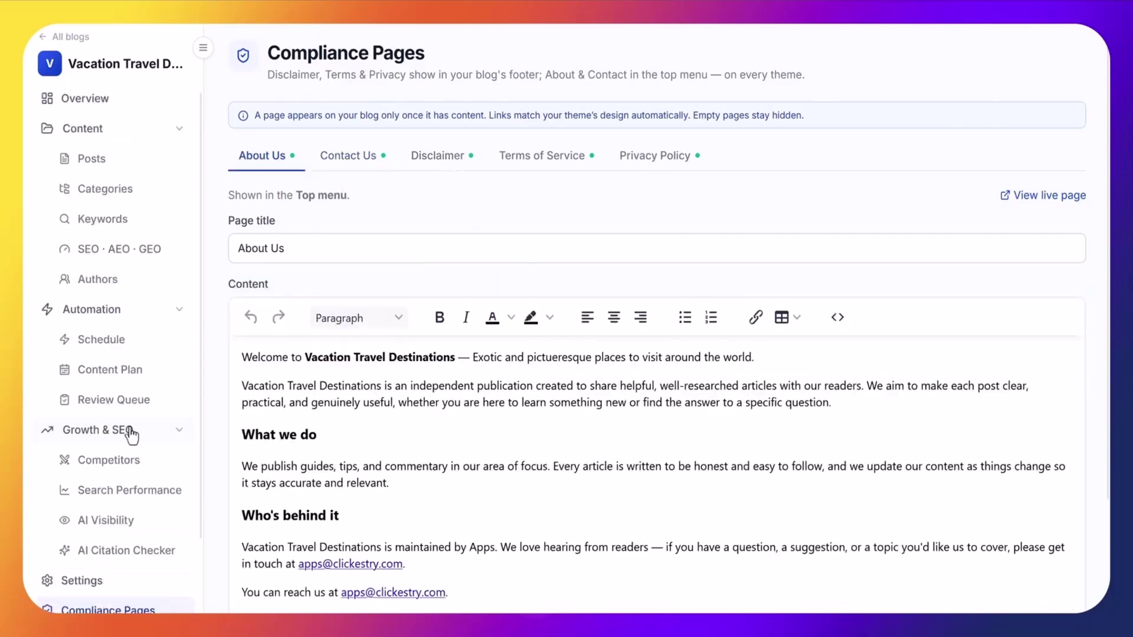
Open the ClickWise SEO blog from the list of all blogs and review the statistics on its overview.
click(56, 39)
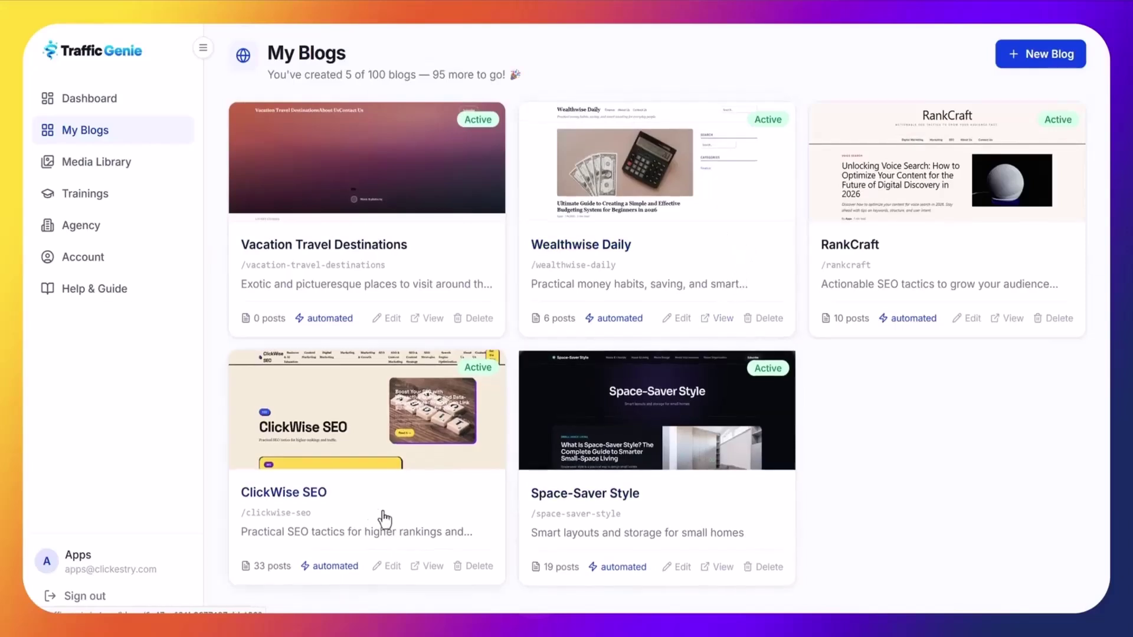
click(316, 492)
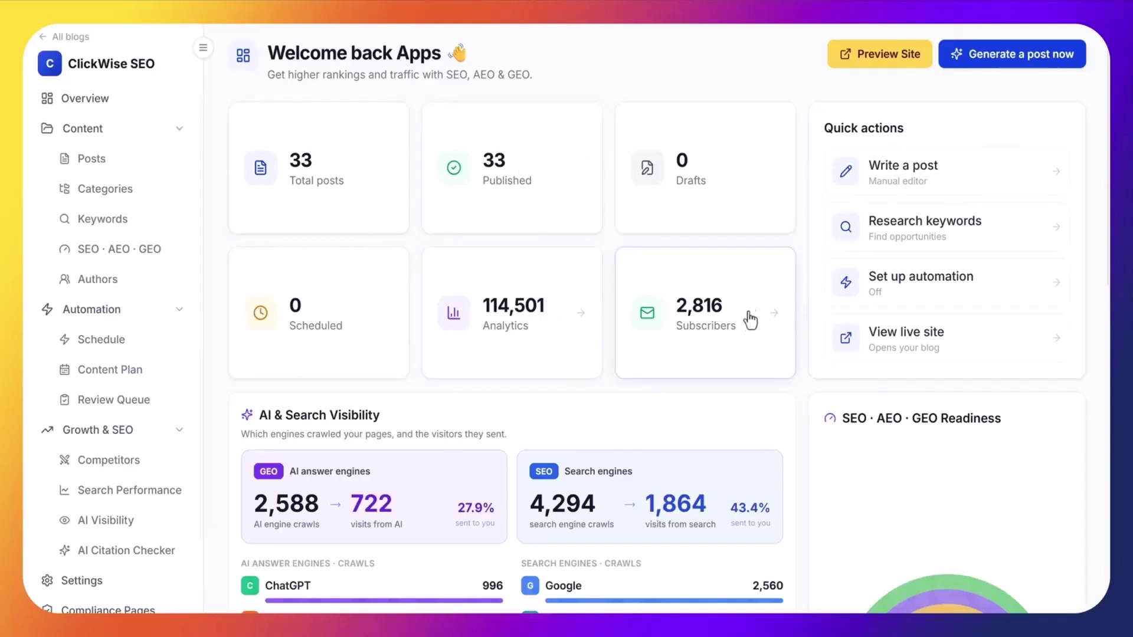
scroll(829, 310, down, 8)
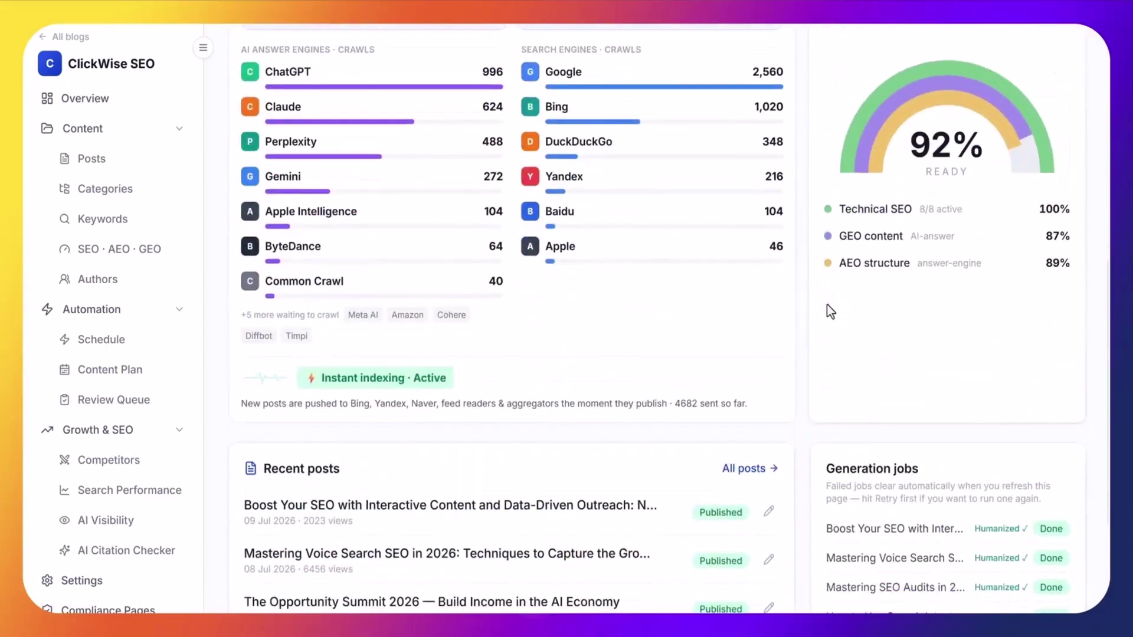
scroll(801, 299, down, 3)
scroll(802, 300, up, 8)
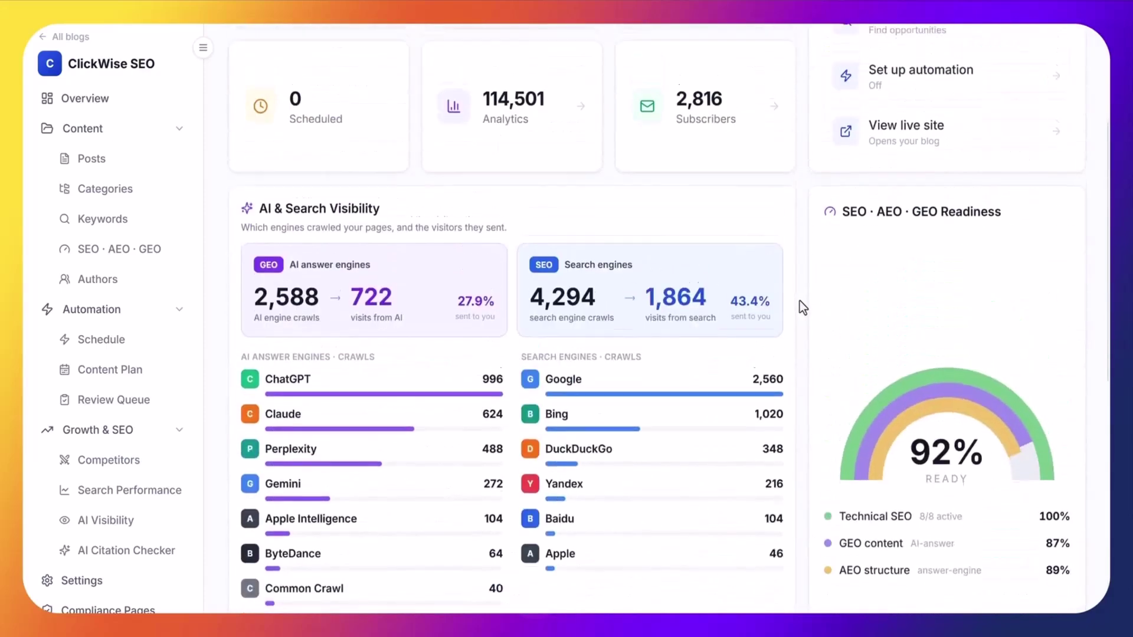
scroll(799, 303, up, 4)
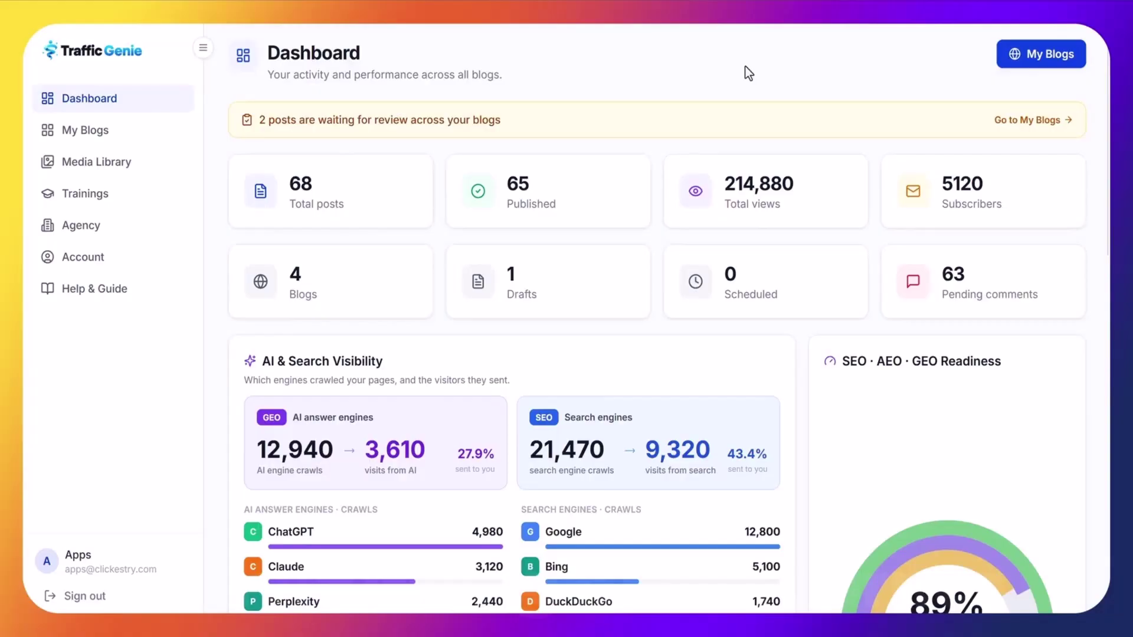
Browse the images in the media library and look at its search option.
click(121, 163)
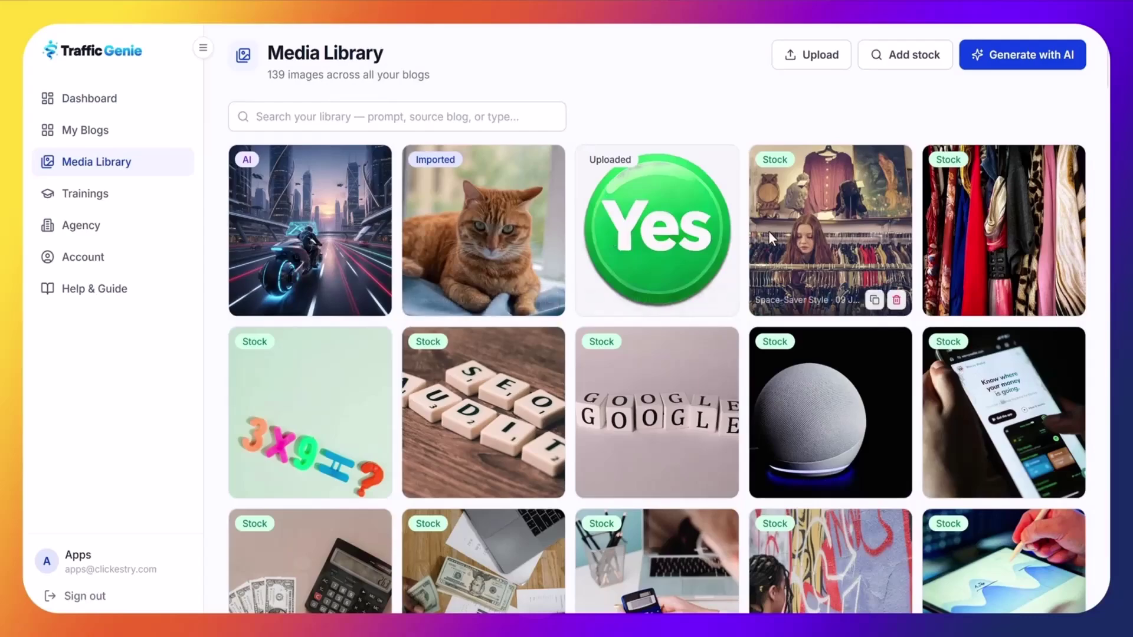
scroll(766, 233, down, 15)
scroll(762, 235, up, 15)
mouse_move(355, 298)
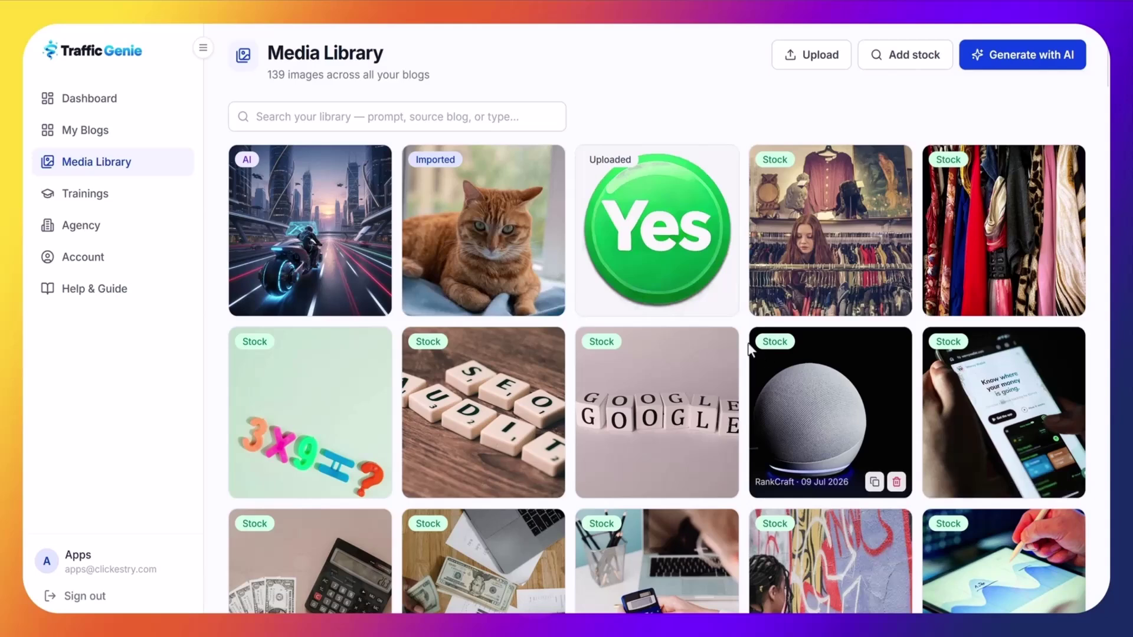
click(413, 117)
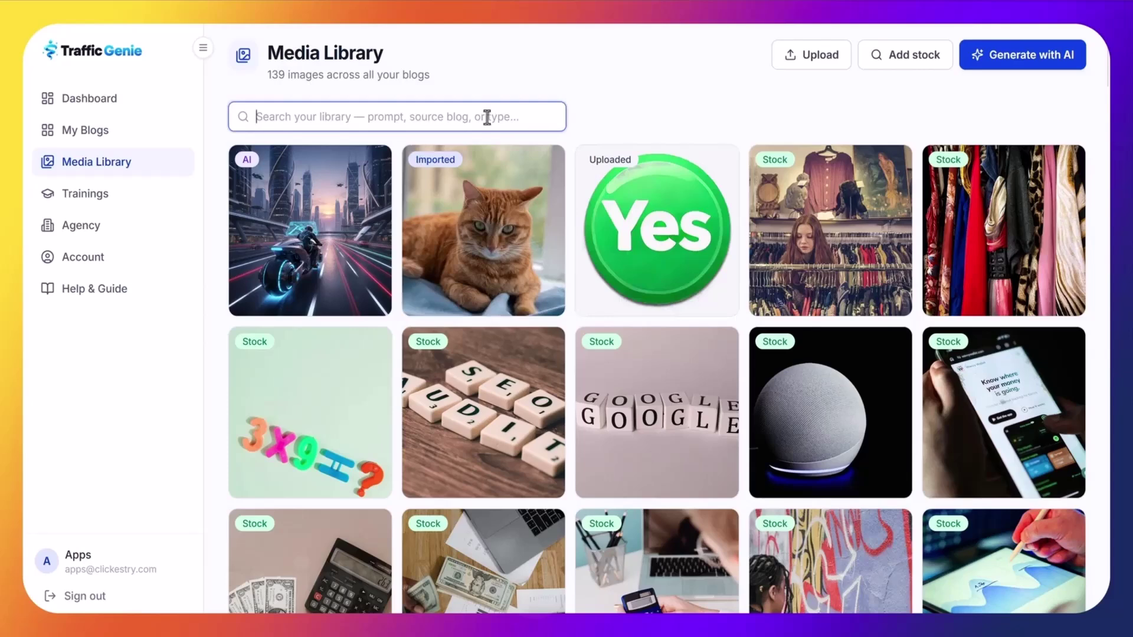
click(654, 95)
mouse_move(891, 256)
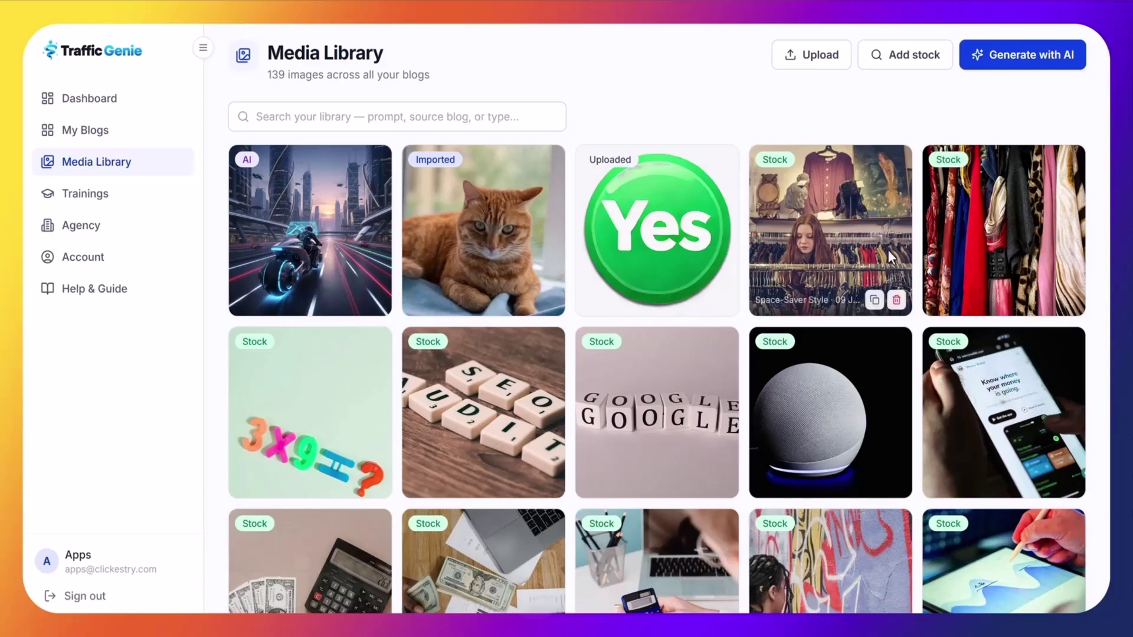
Upload the light bulb image odinzero-ai-generated-8959595_1920.jpg to the media library.
click(825, 59)
click(809, 87)
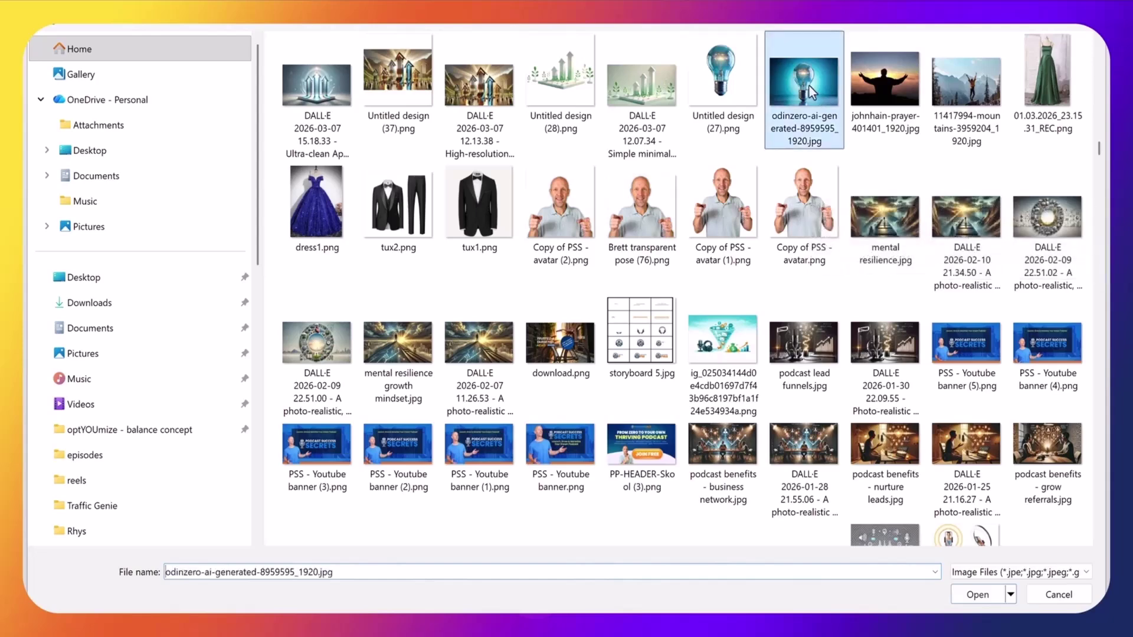
click(977, 594)
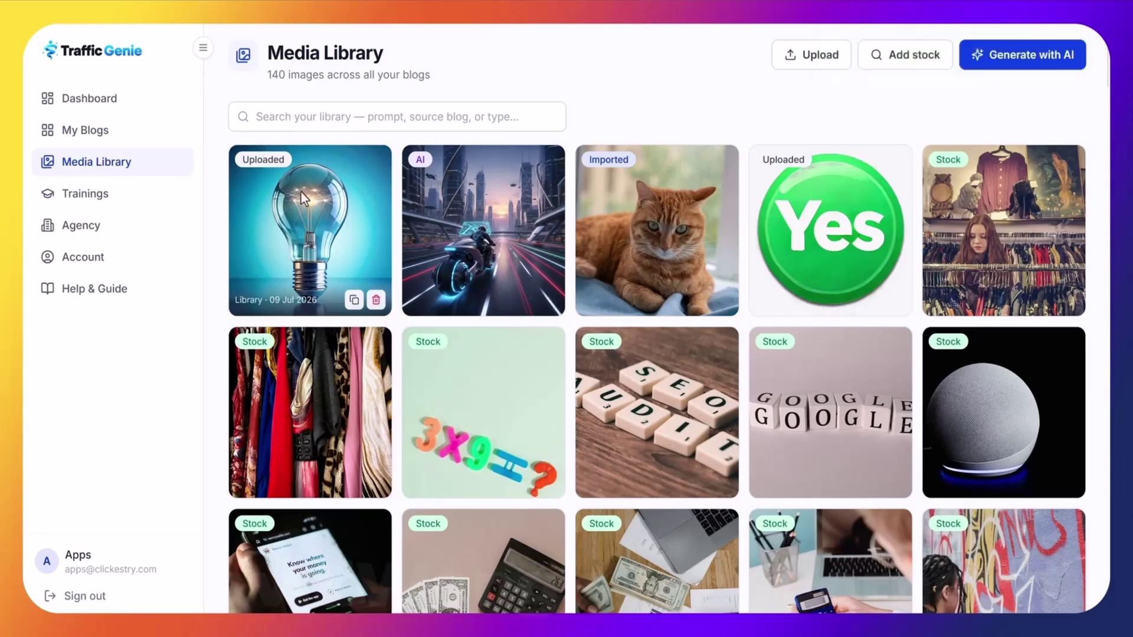
Search the stock images for "dog" and add the photo of two puppies with a black shoe to the library.
click(900, 59)
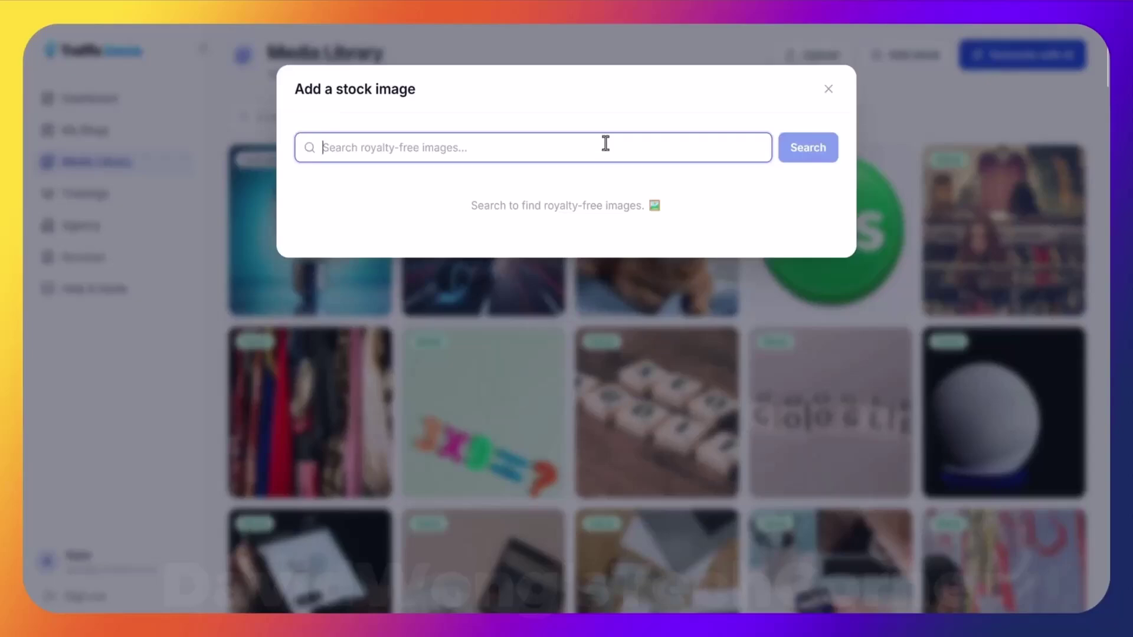
text(dog)
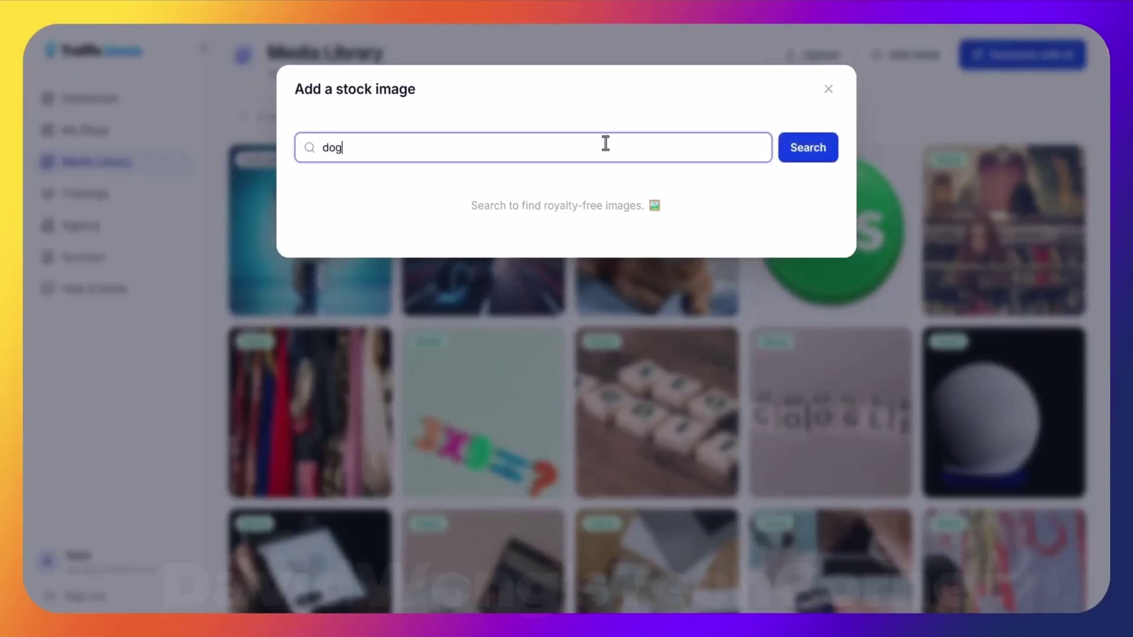
key(Return)
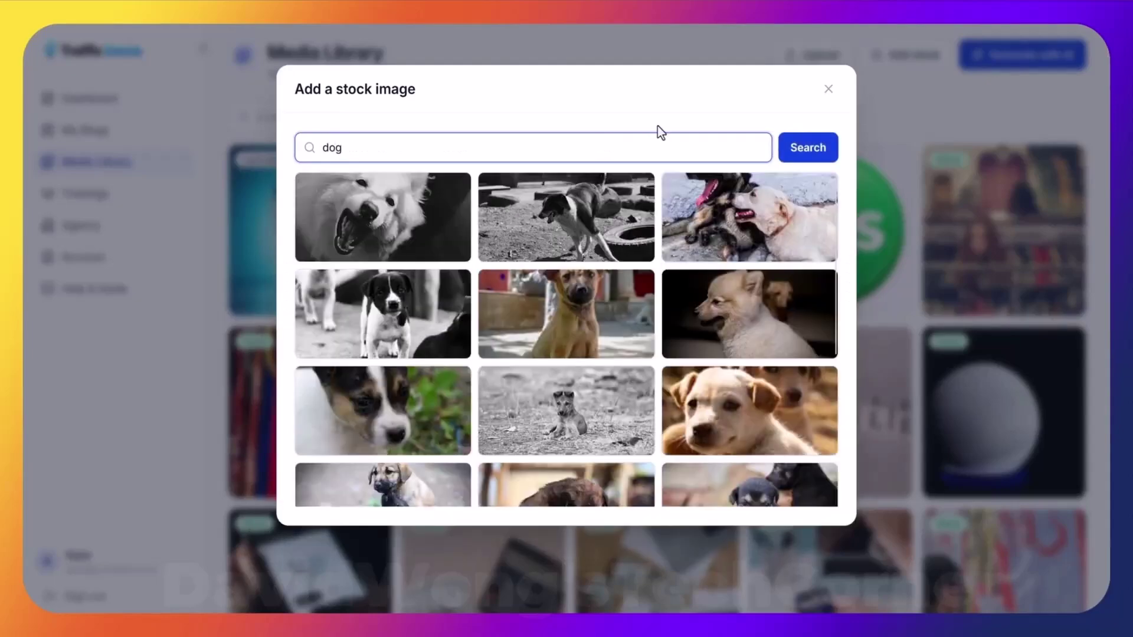
scroll(728, 391, down, 3)
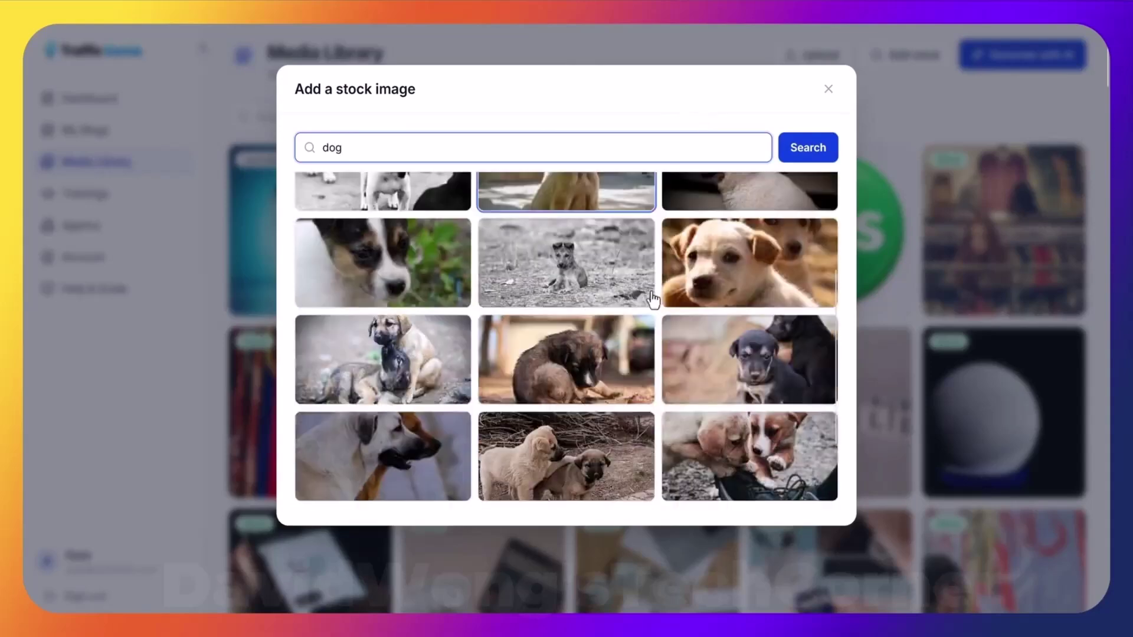
click(728, 391)
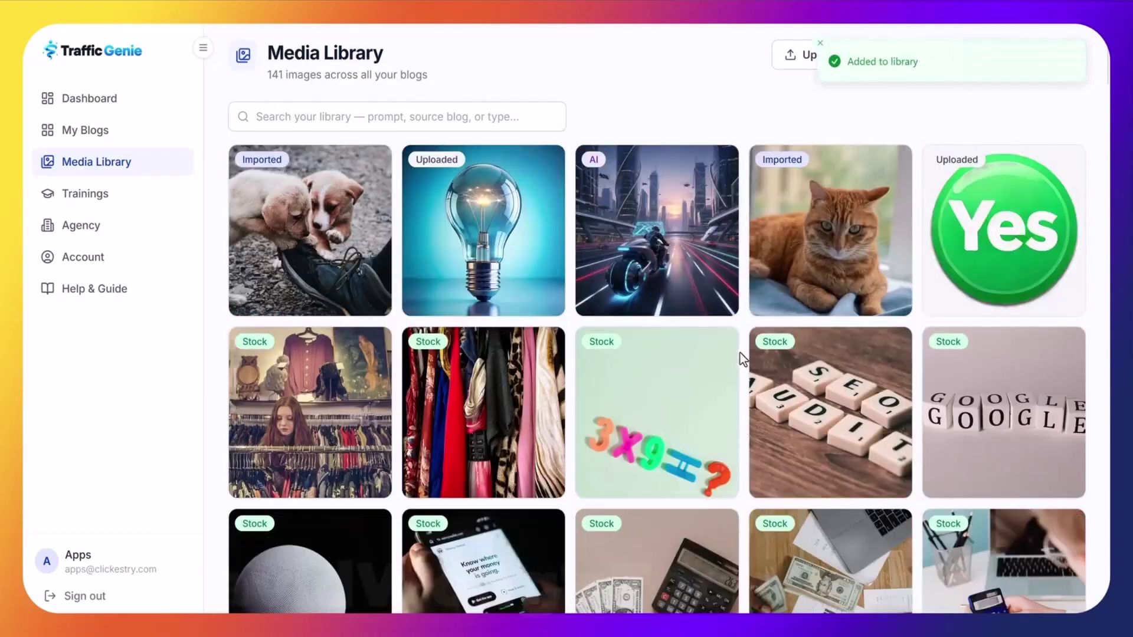
mouse_move(258, 171)
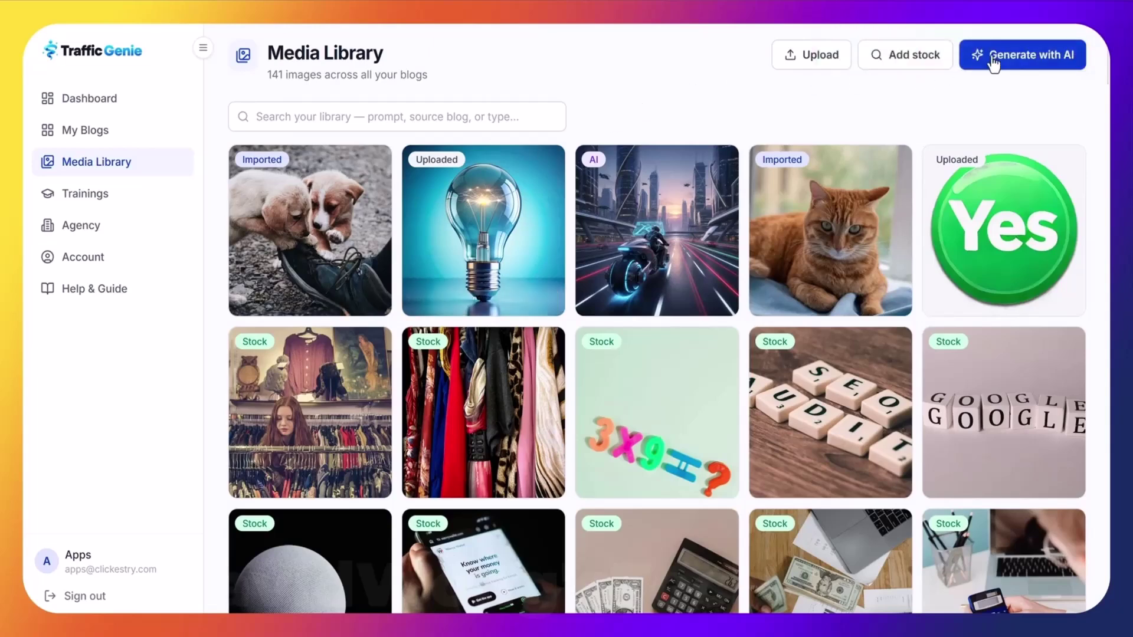
Generate an AI image from the prompt "cool tropical island" with square size and automatic quality and background, and add it to the library.
click(1008, 61)
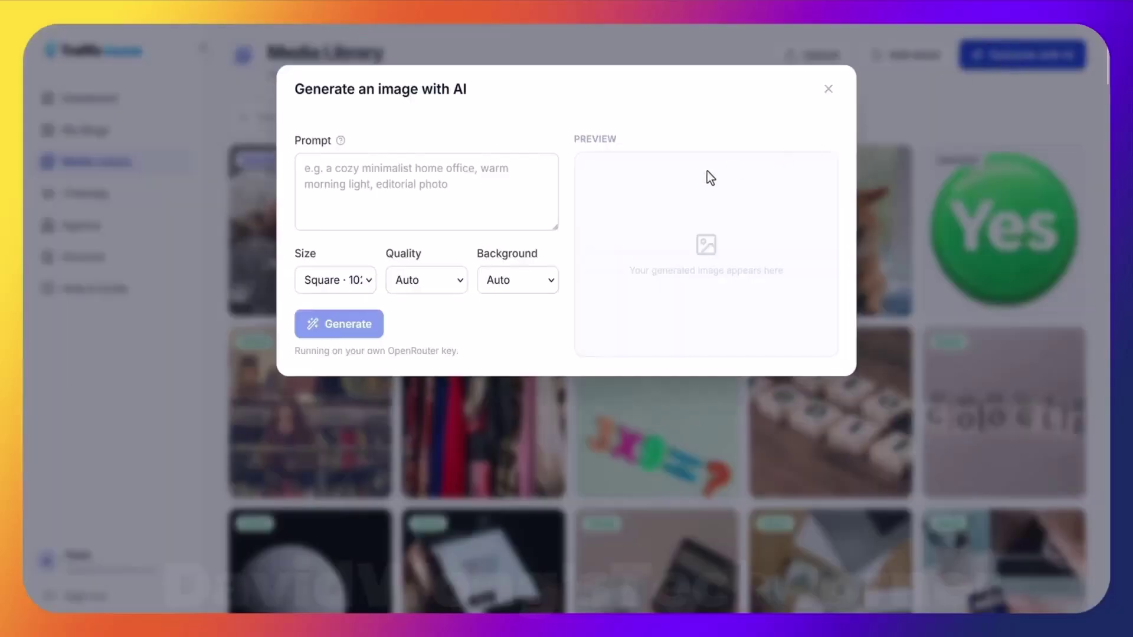
click(452, 175)
text(cool tropical island)
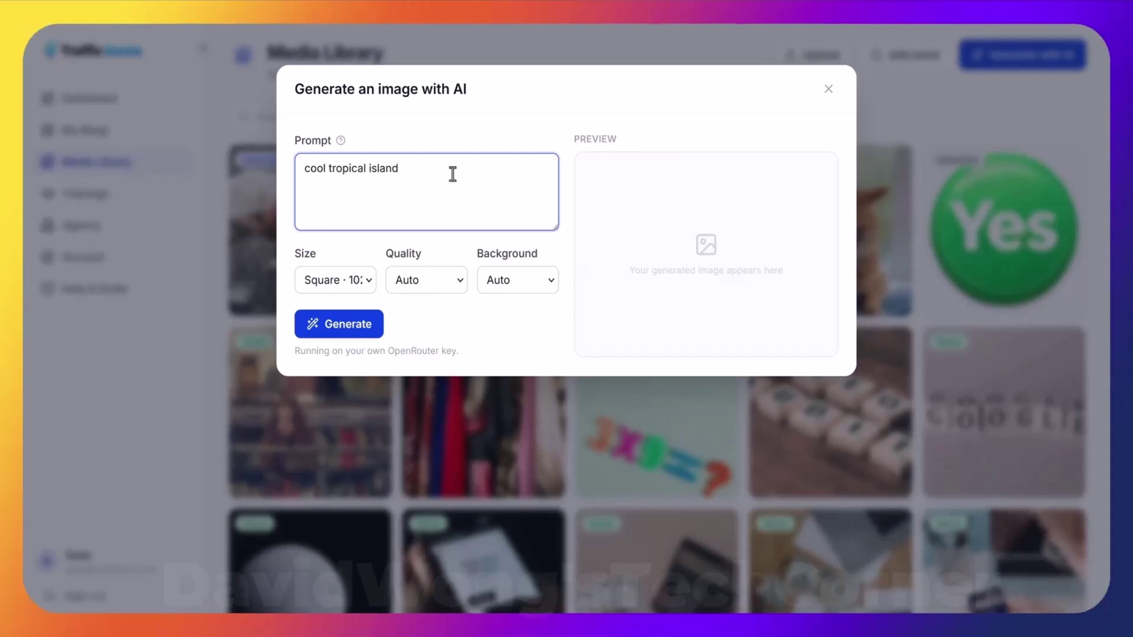
click(349, 281)
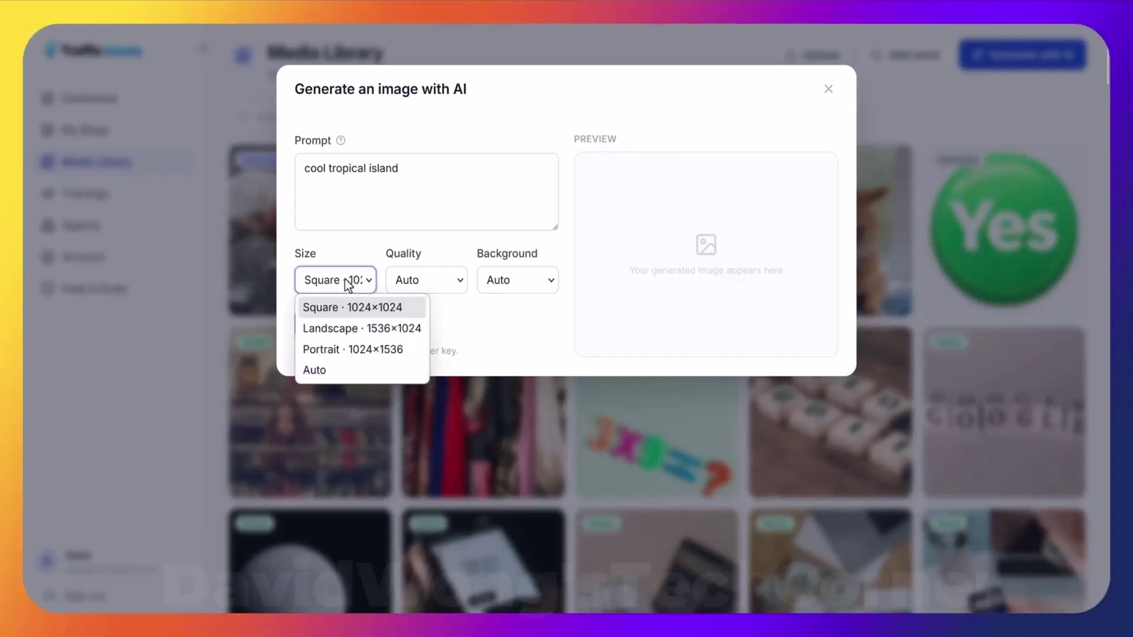
click(445, 282)
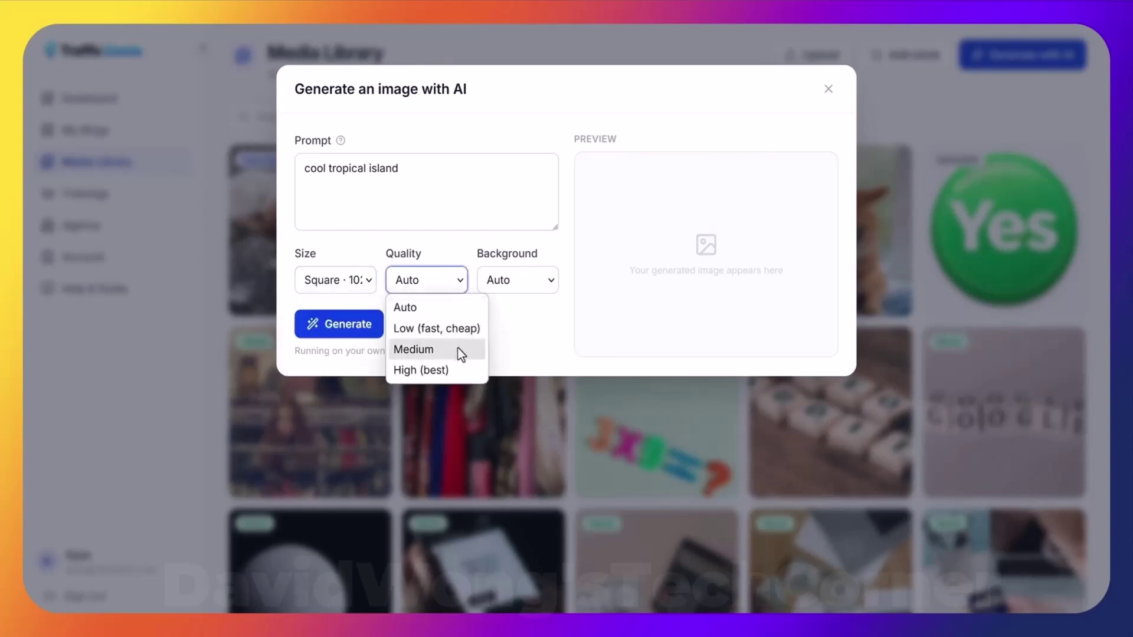
click(520, 285)
click(520, 285)
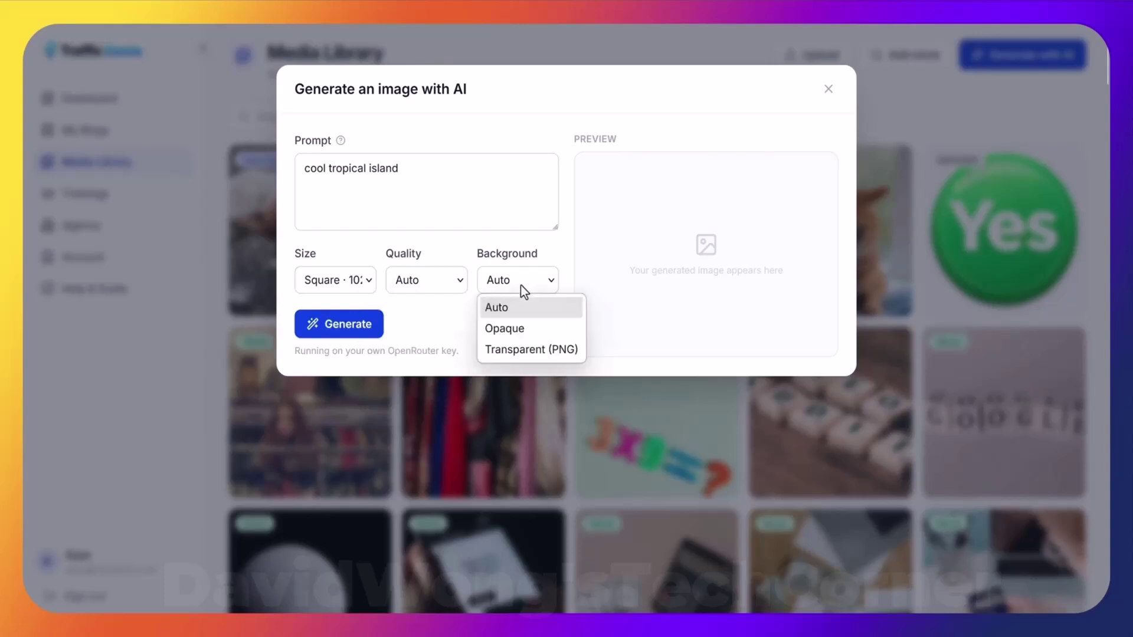
click(441, 327)
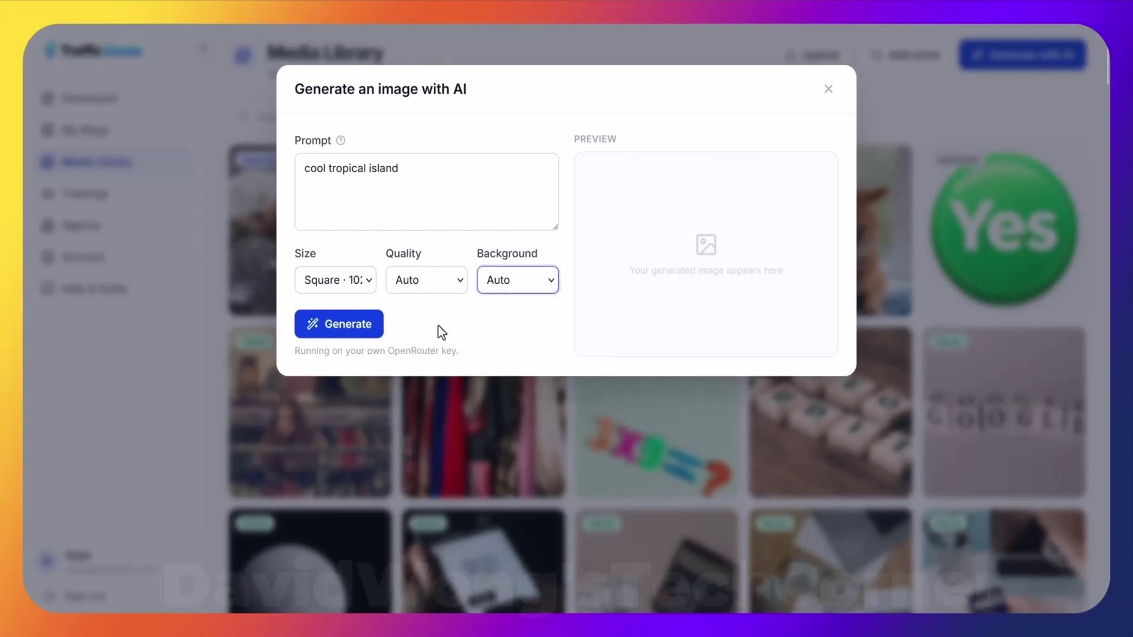
click(356, 328)
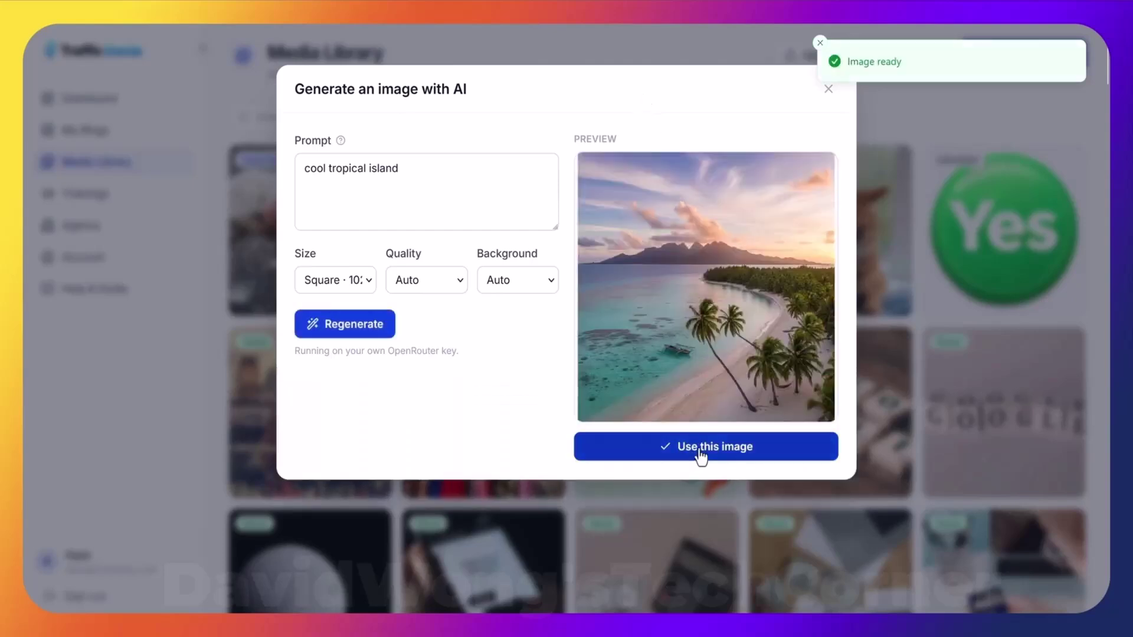
click(699, 452)
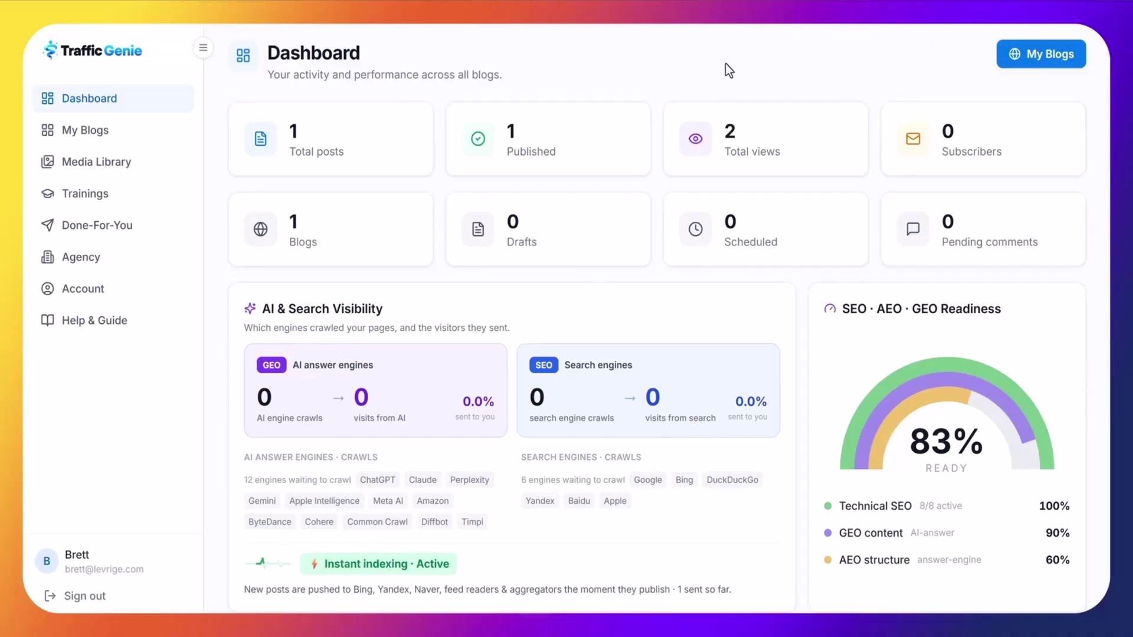
Open the settings of the Travel Time blog from the list of blogs.
click(109, 139)
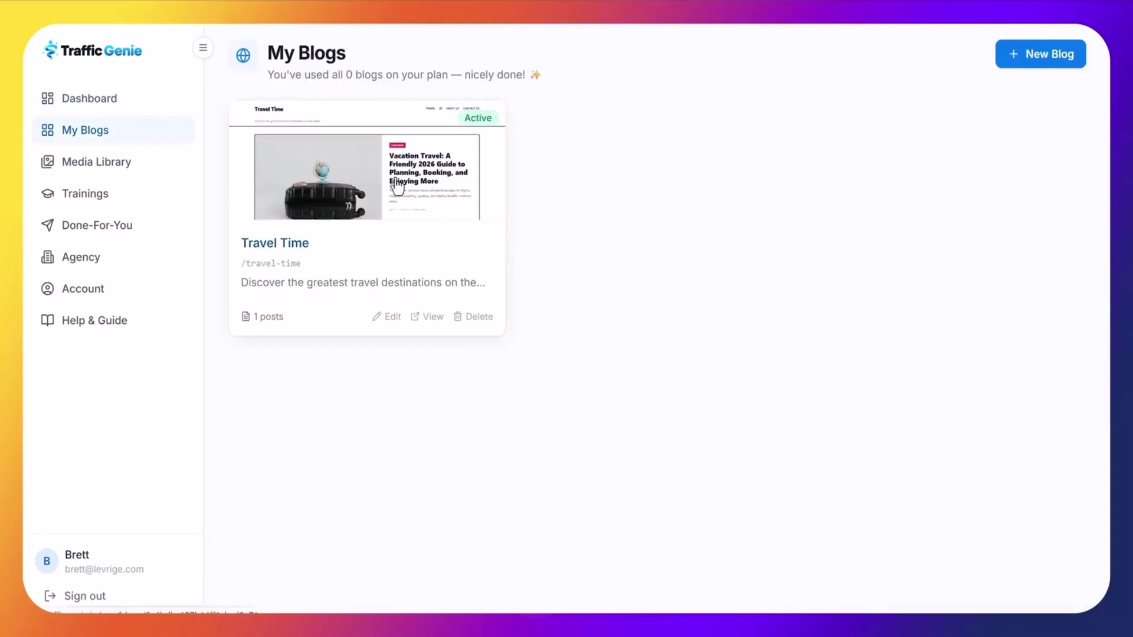
click(397, 187)
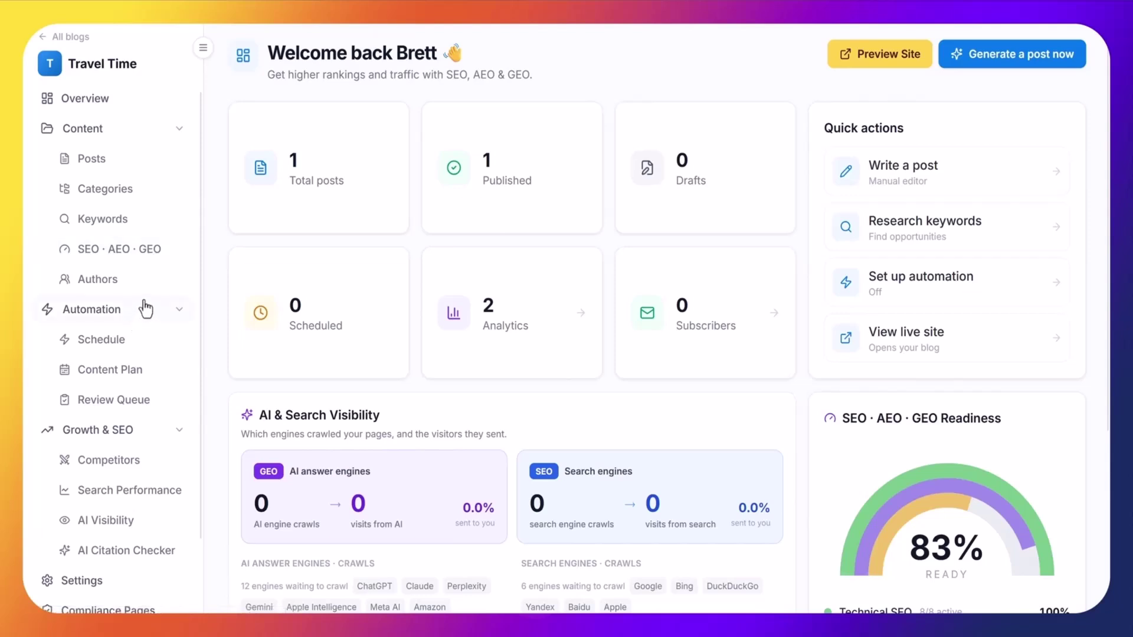
scroll(145, 306, down, 3)
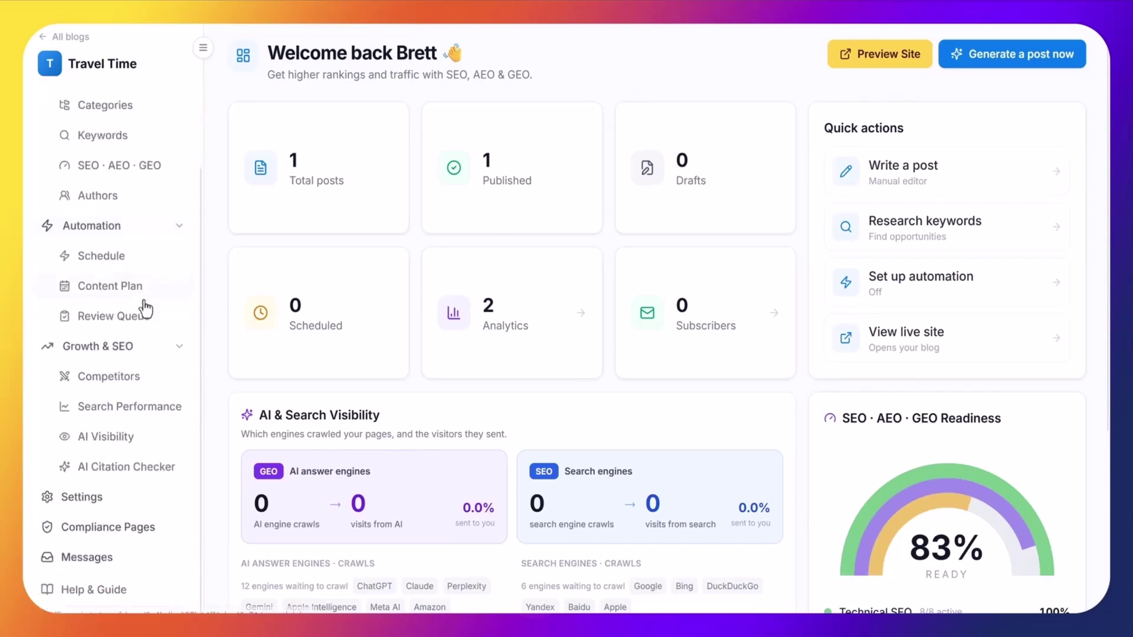
click(83, 497)
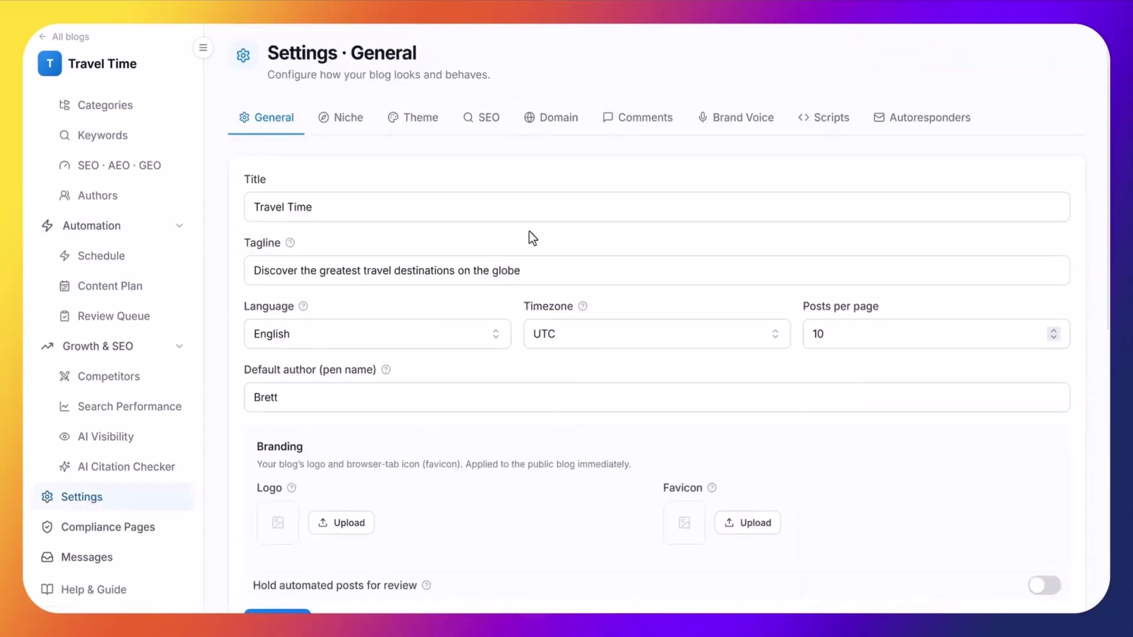
Review the Travel Time blog's general settings, including title, language, branding and blog deletion, and its niche settings.
scroll(529, 230, down, 2)
scroll(504, 225, up, 2)
scroll(554, 374, down, 2)
scroll(544, 369, down, 3)
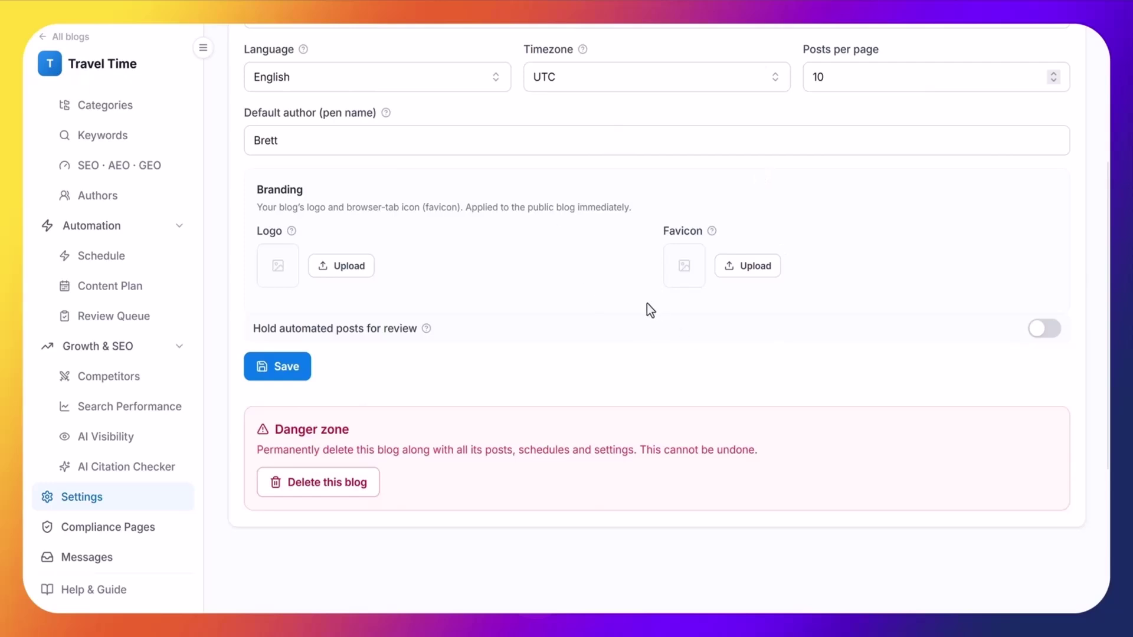
scroll(644, 305, up, 5)
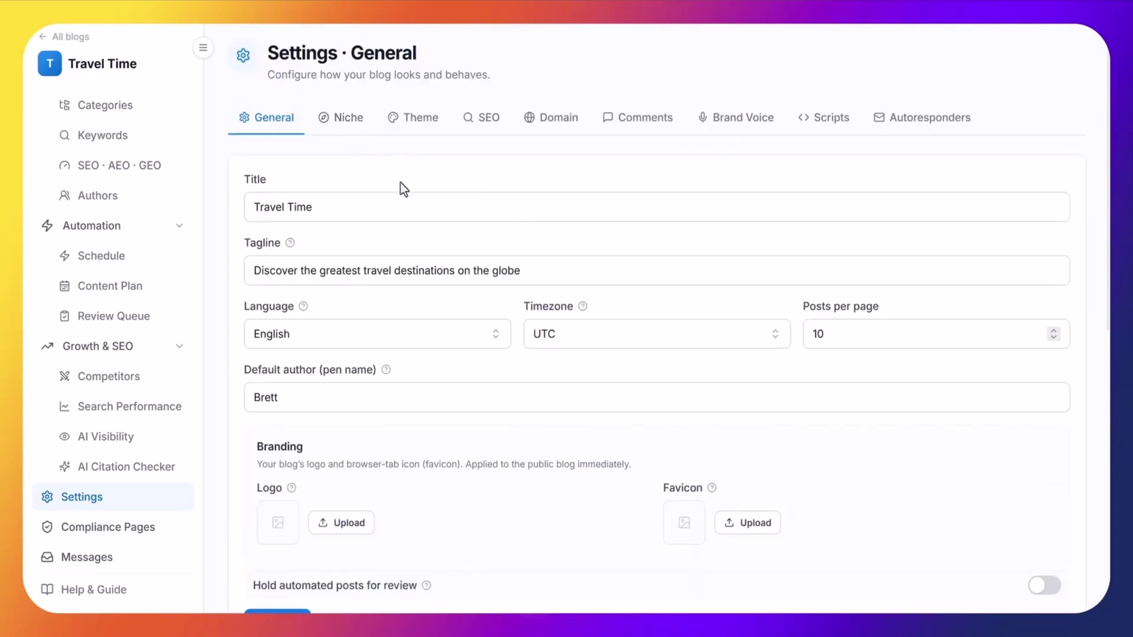
scroll(521, 234, down, 5)
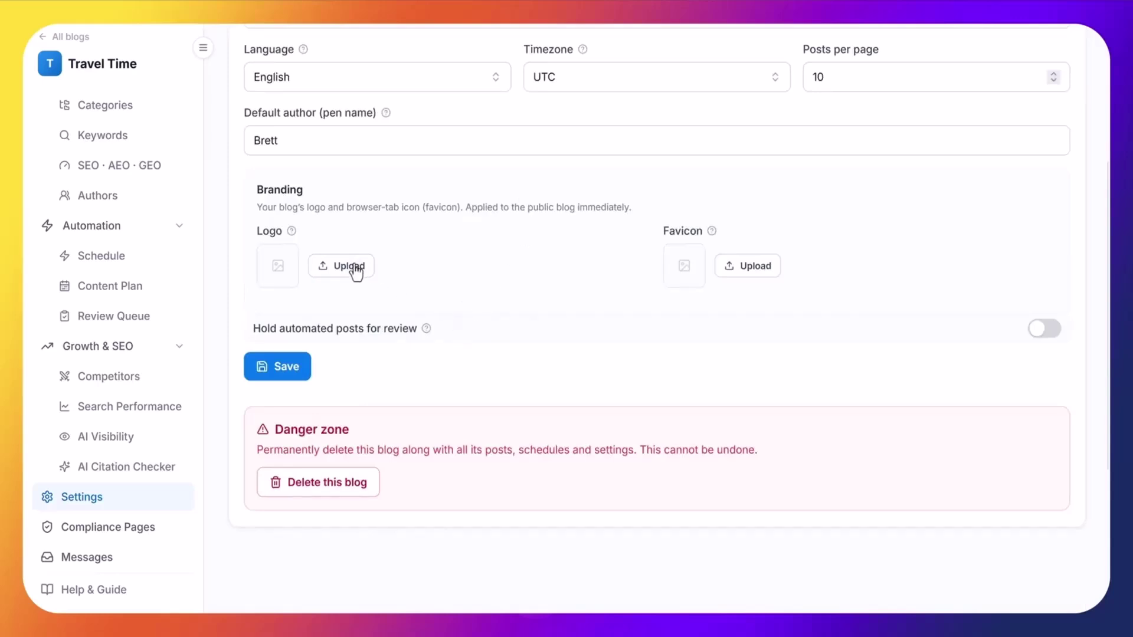
scroll(496, 325, up, 5)
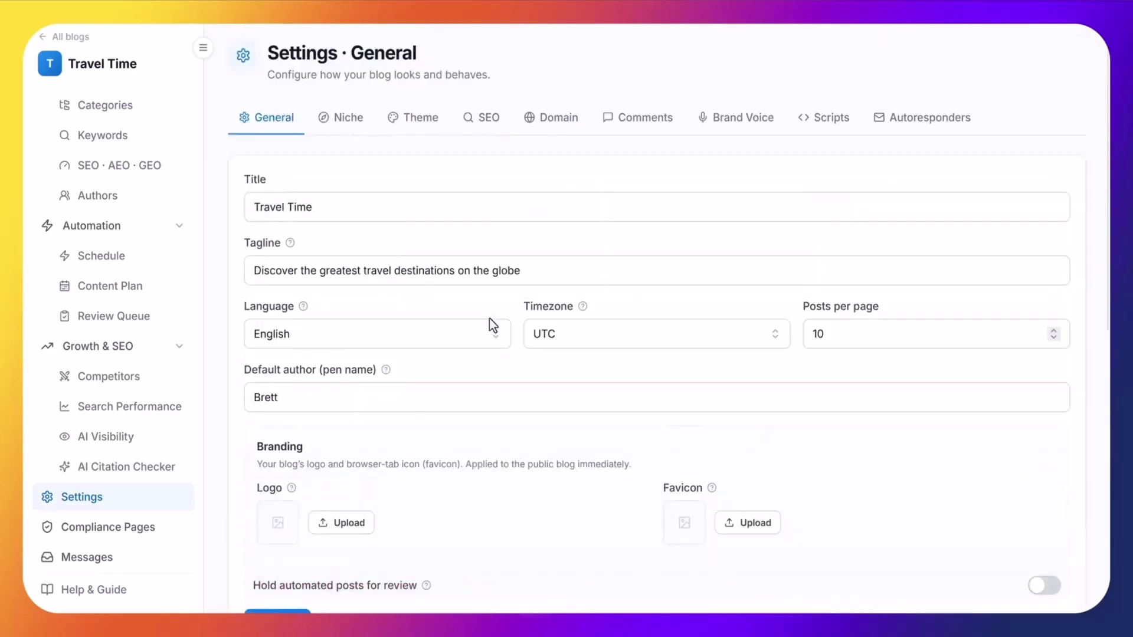
scroll(347, 127, down, 10)
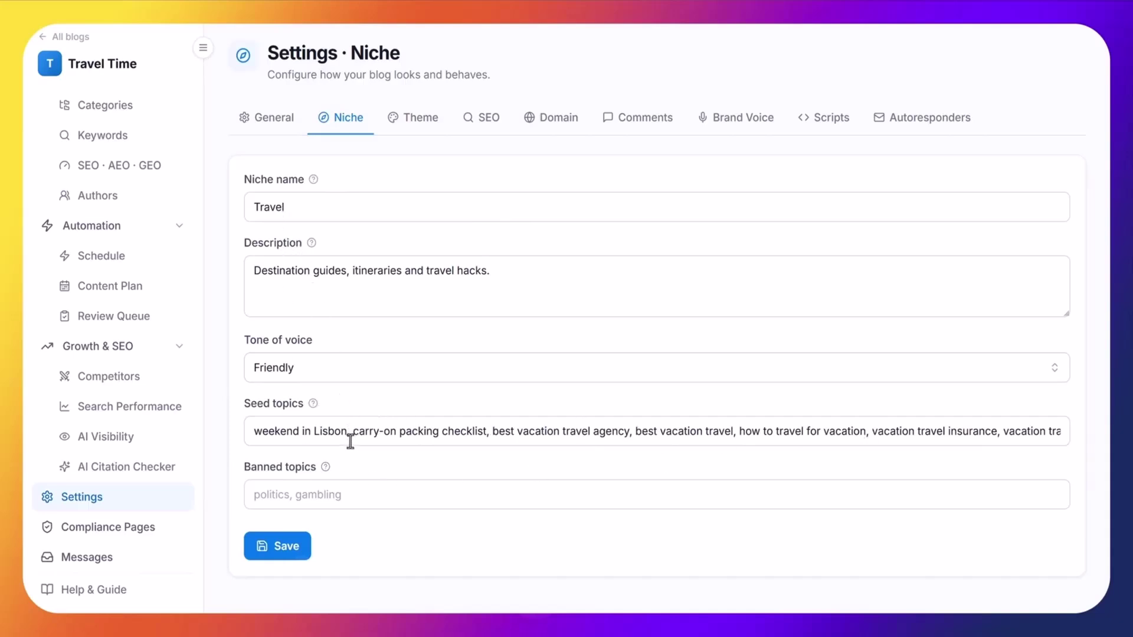
mouse_move(325, 469)
Browse the available themes and the live preview in the blog's theme settings.
click(429, 120)
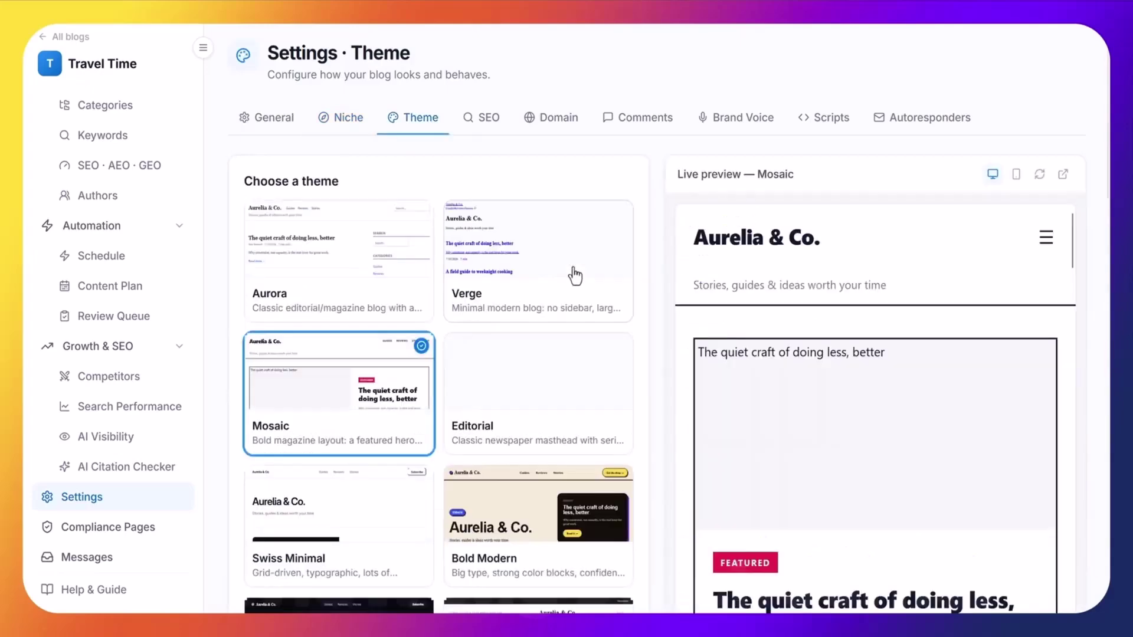
scroll(531, 342, down, 4)
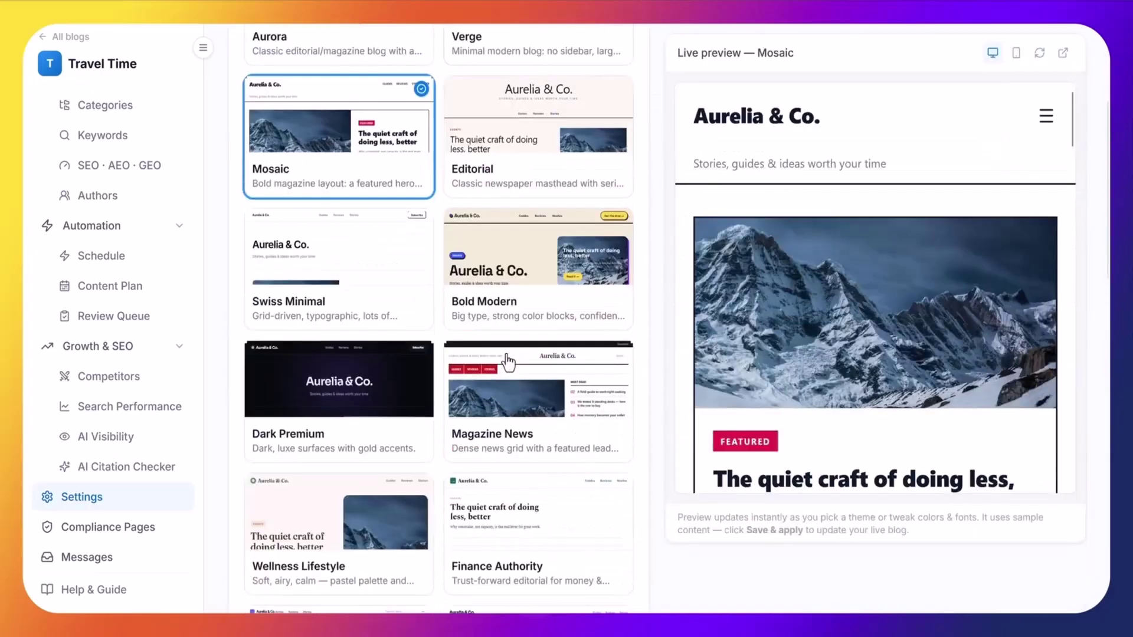
scroll(507, 361, down, 7)
scroll(538, 359, up, 12)
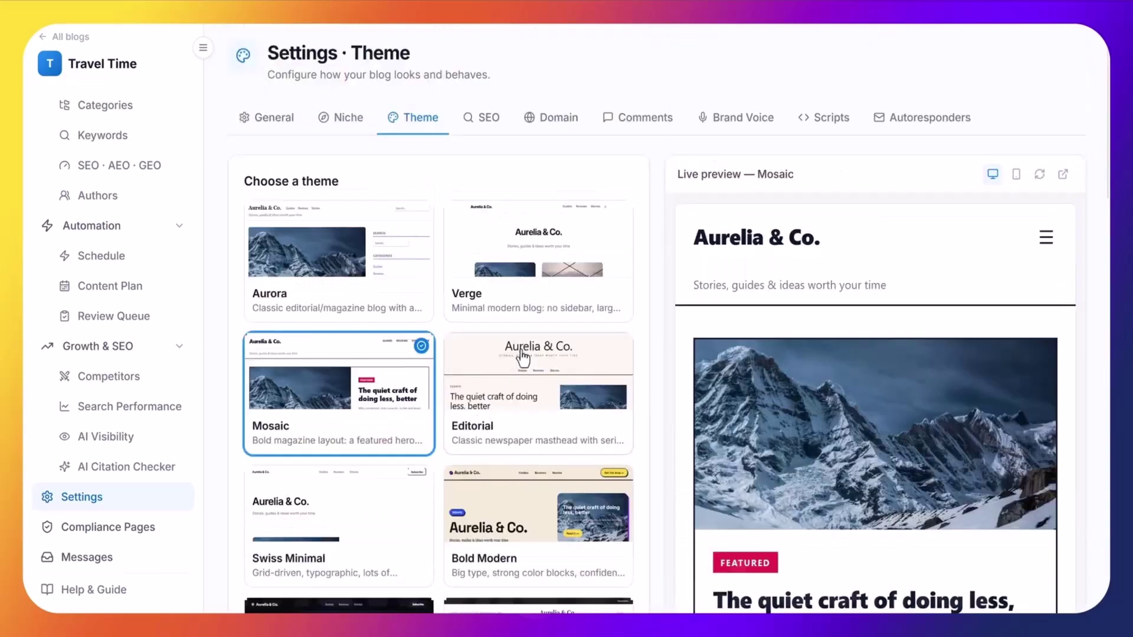
scroll(622, 247, down, 15)
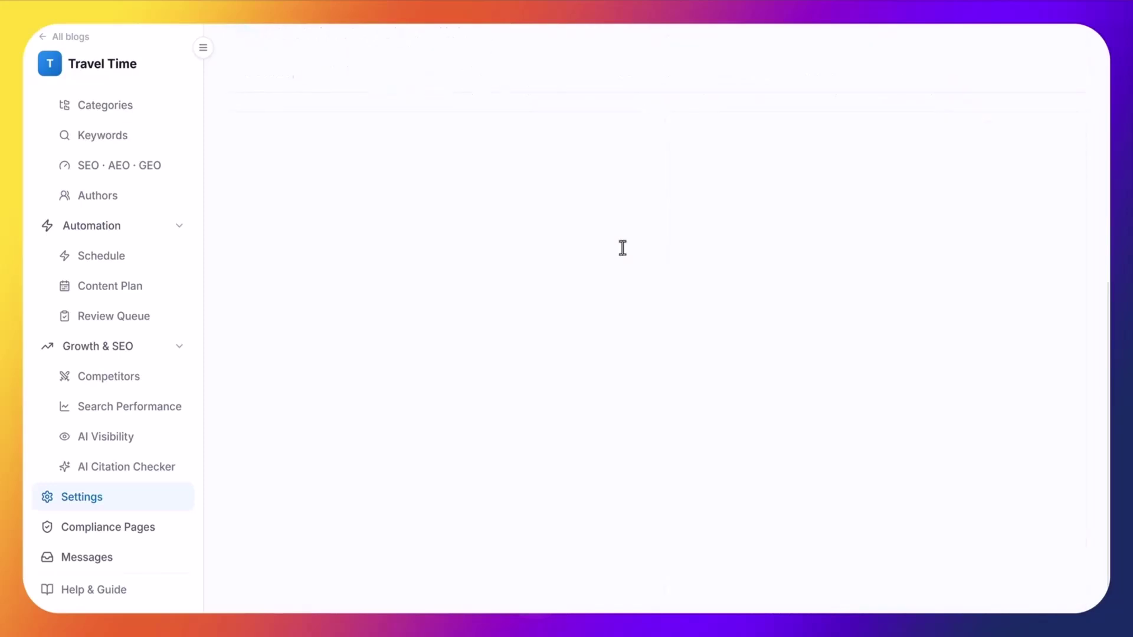
Review the blog's SEO settings, including the meta fields, search engine indexing, built-in technical SEO and AI Humizer sections.
scroll(637, 276, up, 3)
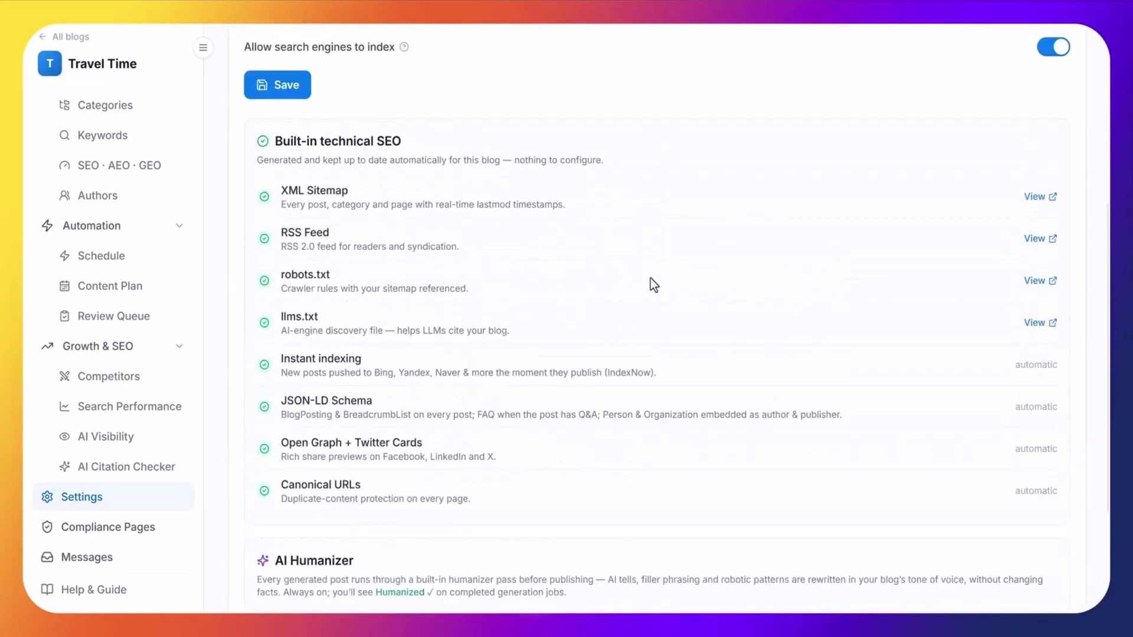
scroll(651, 279, up, 3)
scroll(650, 279, down, 3)
scroll(493, 223, down, 3)
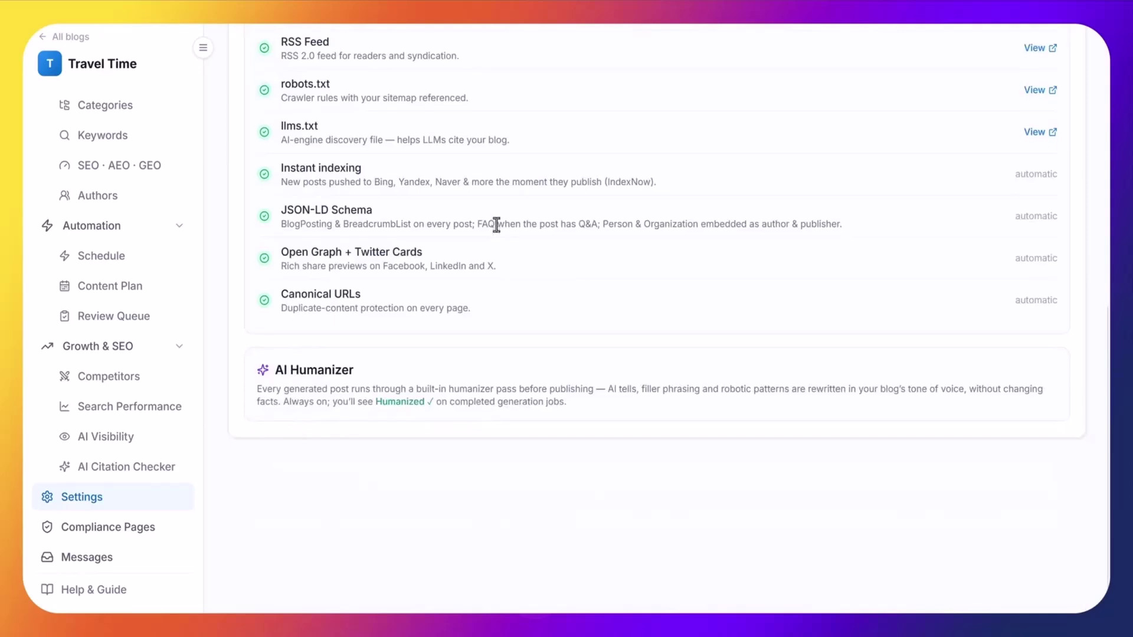
scroll(401, 387, up, 5)
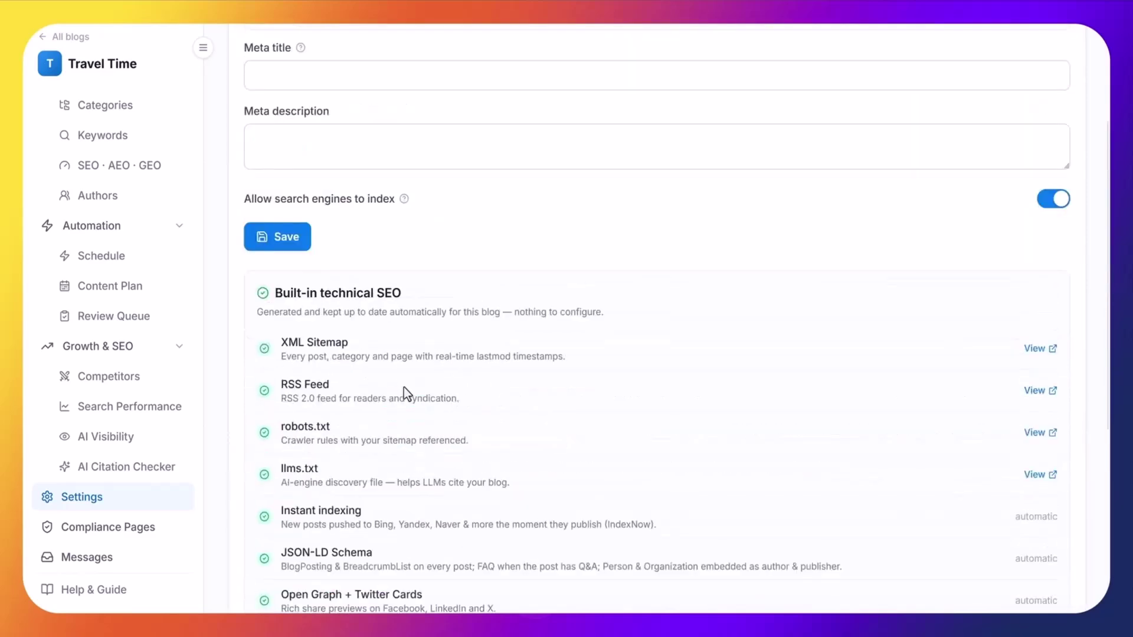
scroll(405, 387, up, 3)
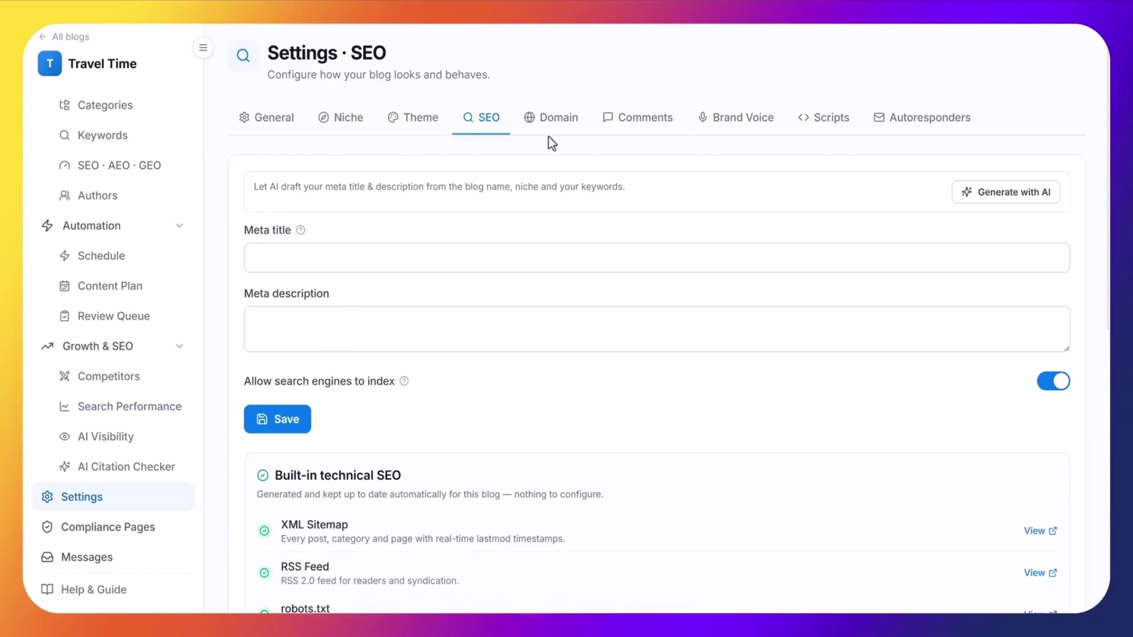
Add the owner's blog subdomain as a custom domain to view its DNS records, and remove the domain again.
click(558, 120)
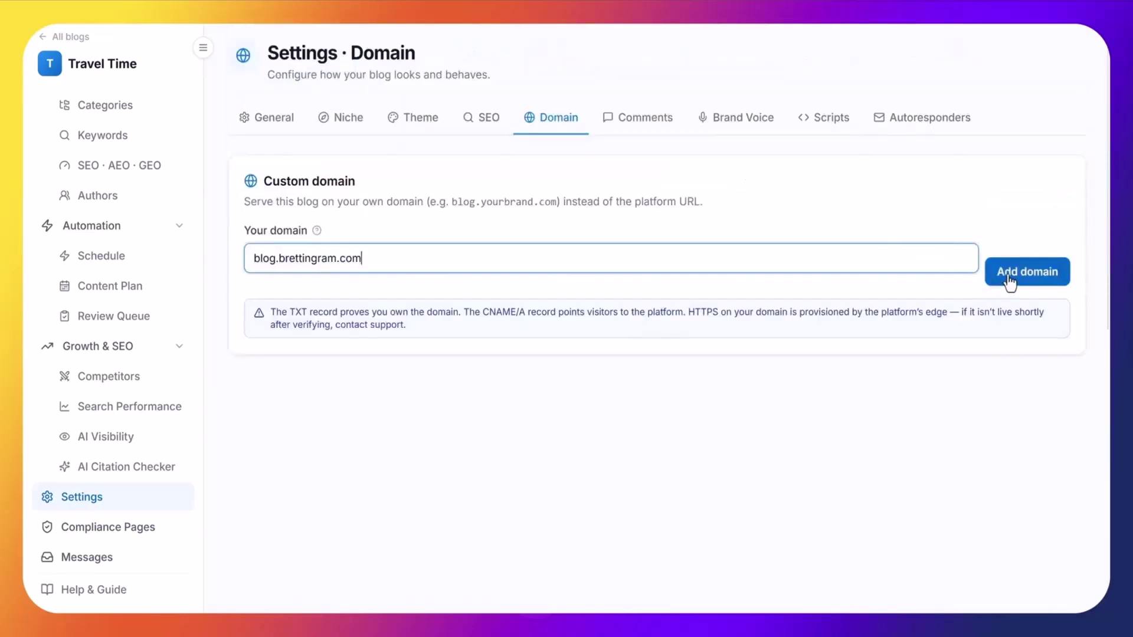
click(1009, 277)
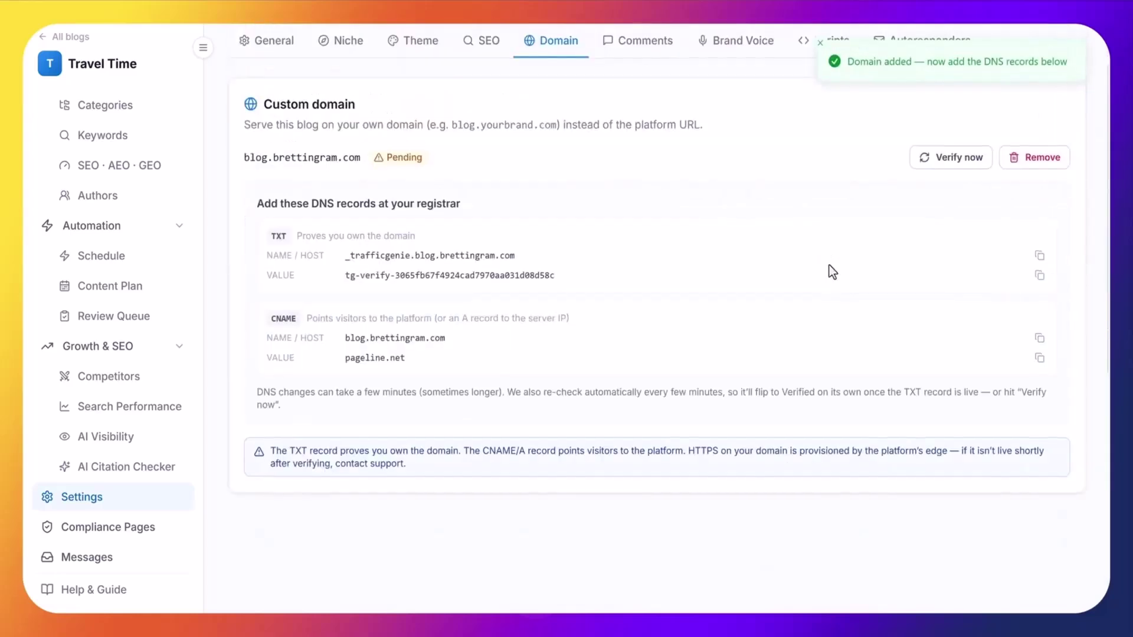
scroll(830, 273, up, 2)
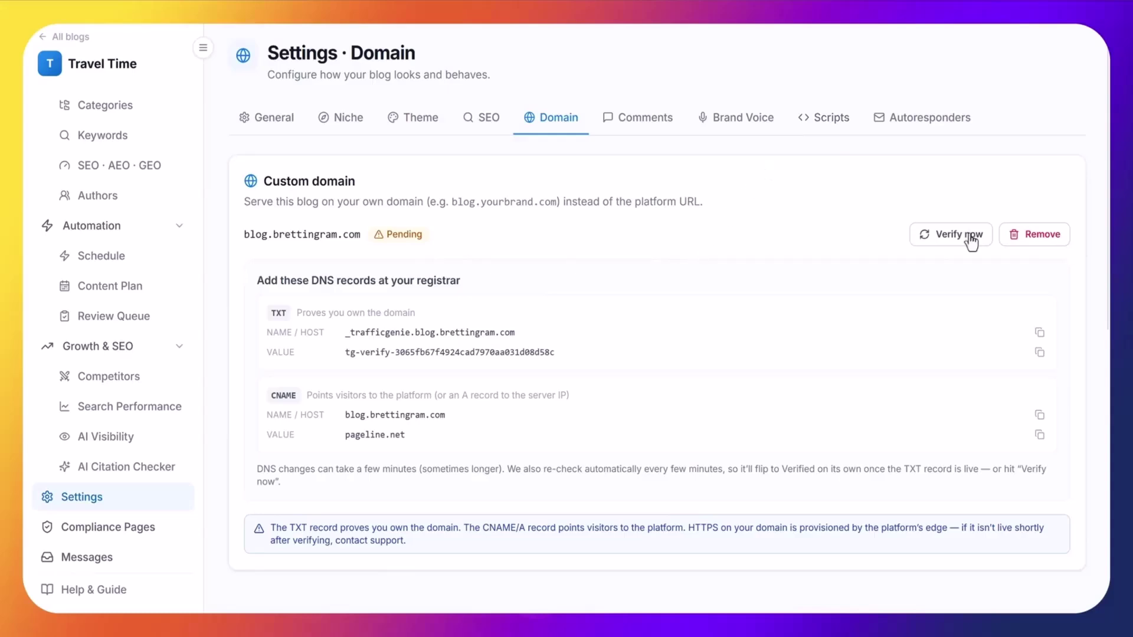
click(1034, 234)
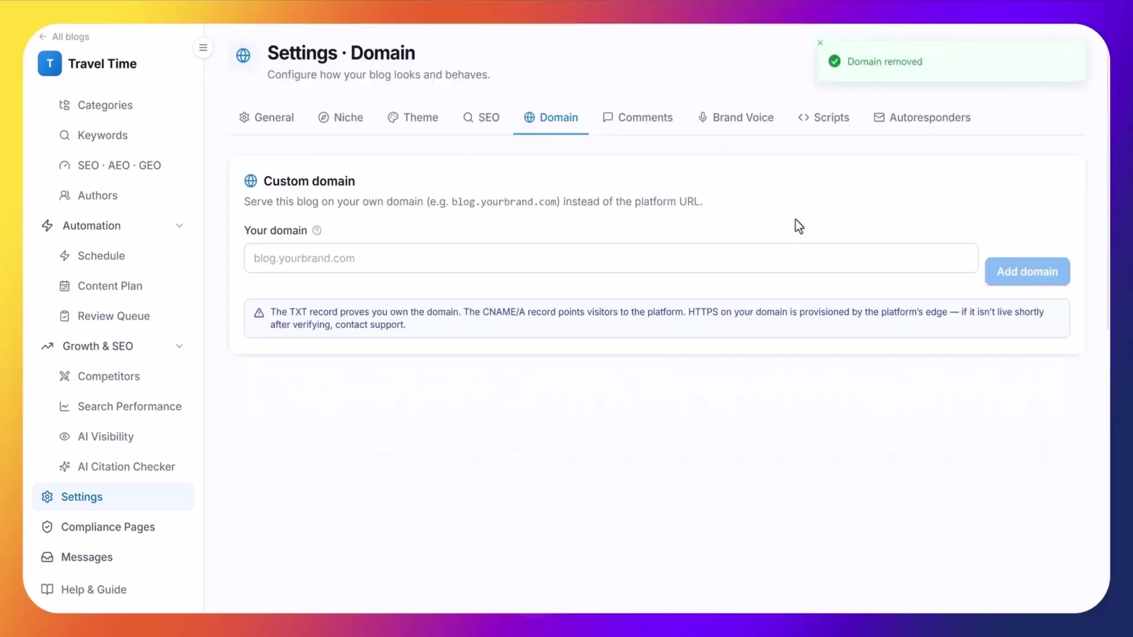
Examine the blog's comment settings and the available moderation options.
click(654, 122)
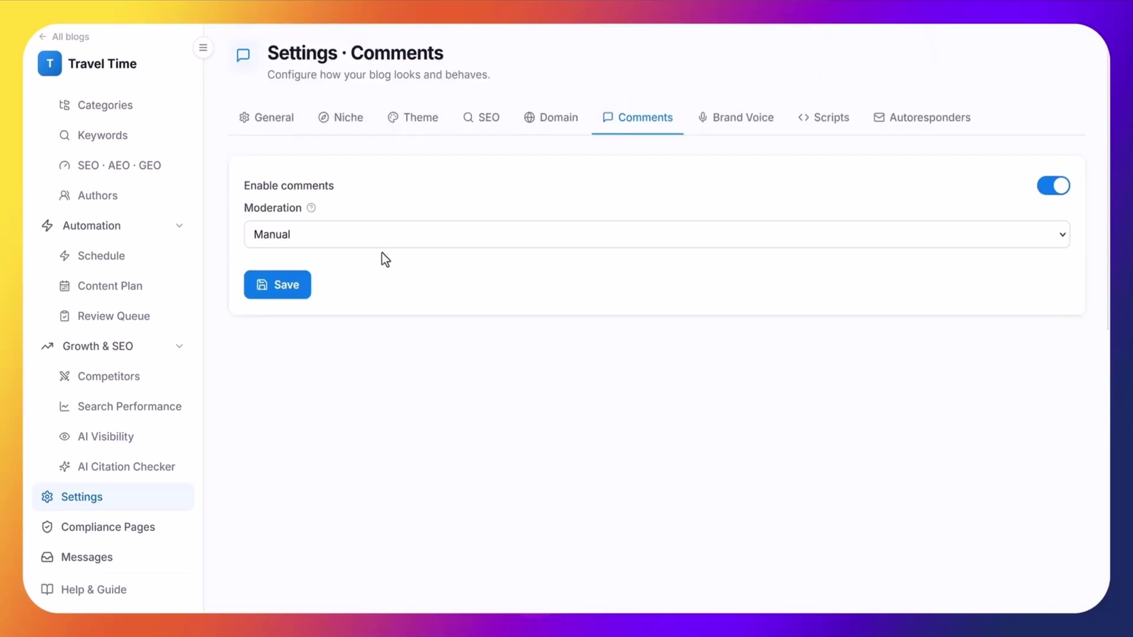
click(384, 242)
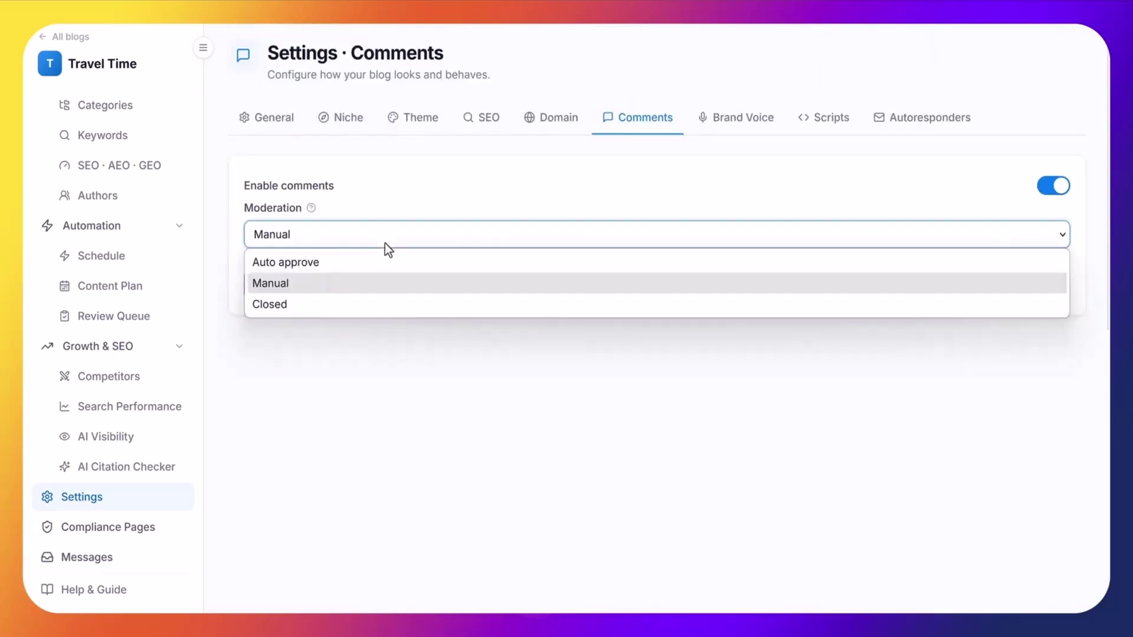
click(399, 234)
scroll(614, 144, down, 3)
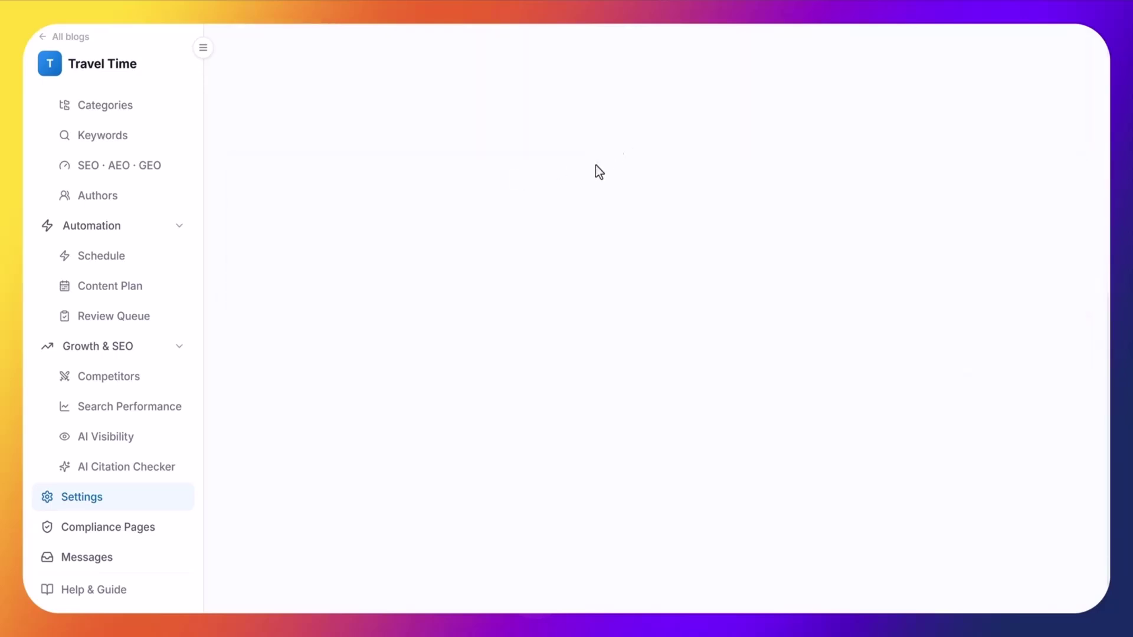
scroll(673, 219, up, 3)
Review the brand voice style and do and don't rules, and open the settings for head and body scripts.
click(749, 124)
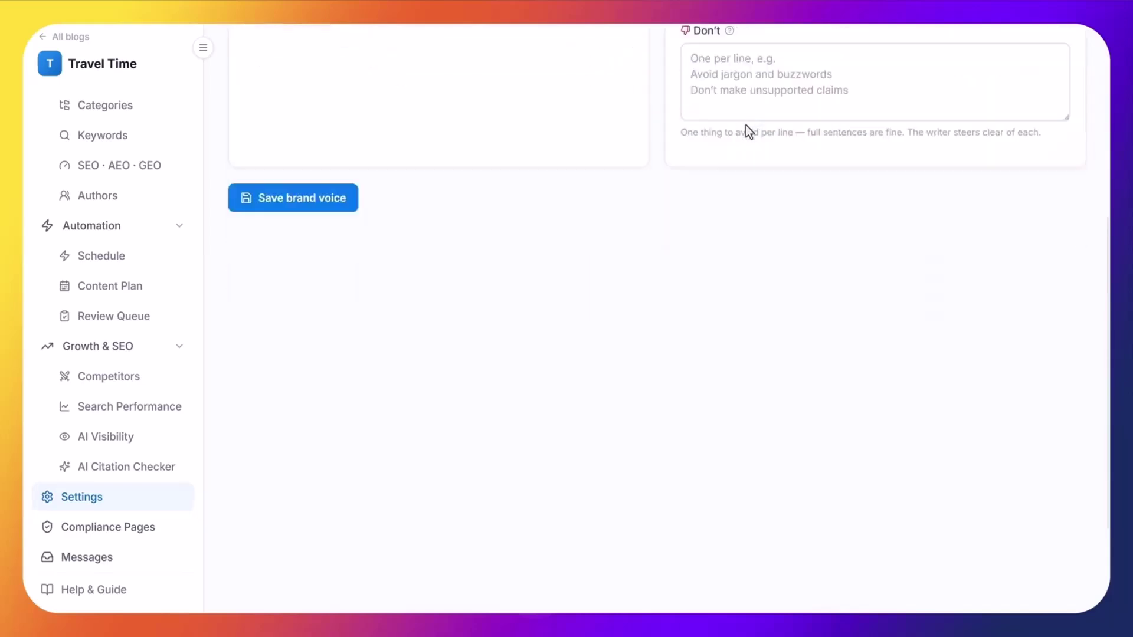
scroll(686, 177, up, 1)
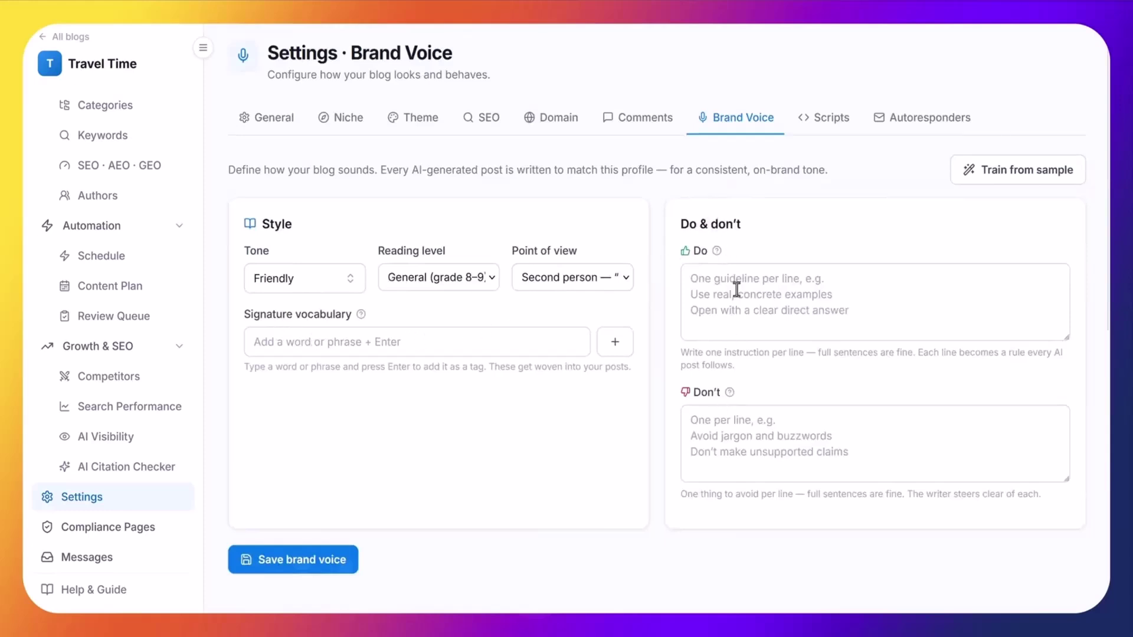
click(823, 121)
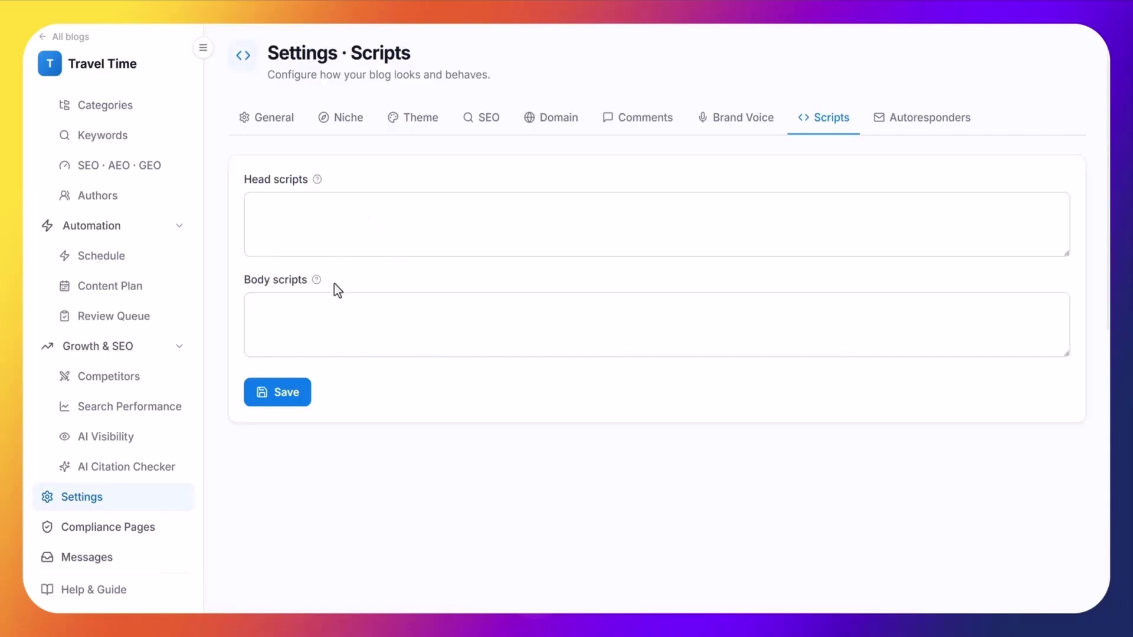
Review the autoresponder settings and the credentials needed for Mailchimp, GetResponse, ConvertKit, AWeber and Brevo.
click(908, 121)
scroll(751, 263, down, 5)
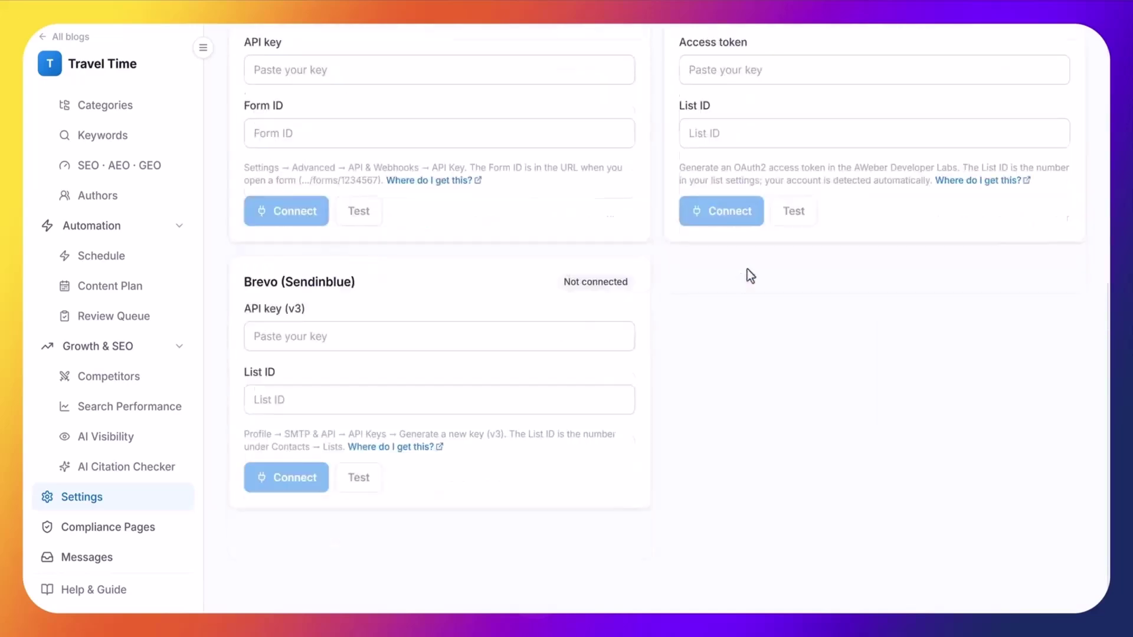
scroll(716, 286, up, 5)
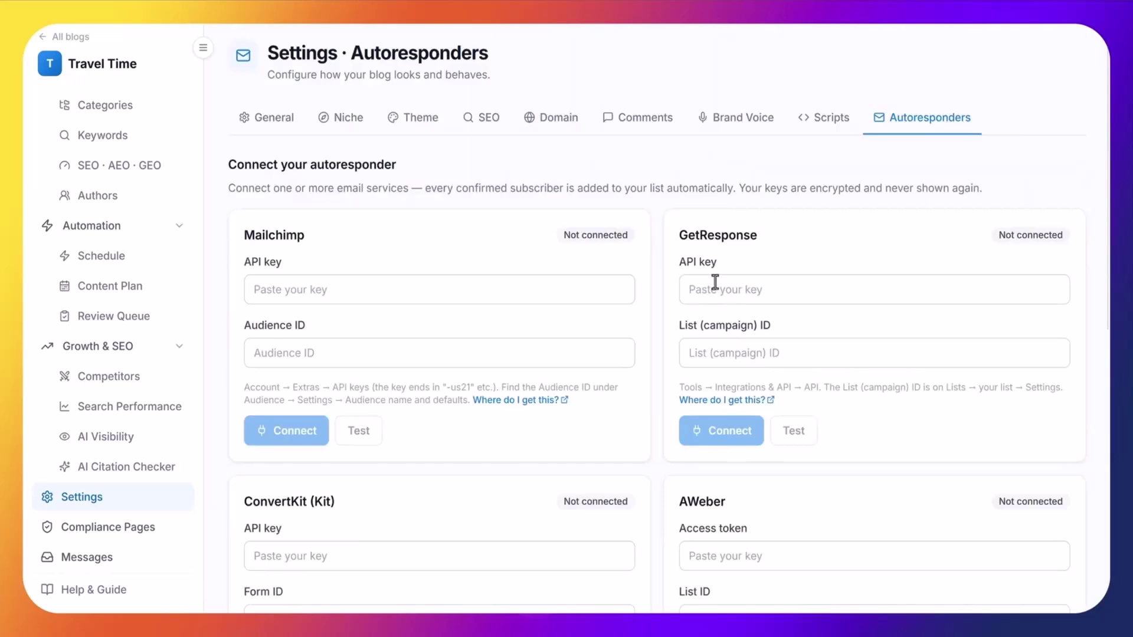
scroll(715, 282, down, 2)
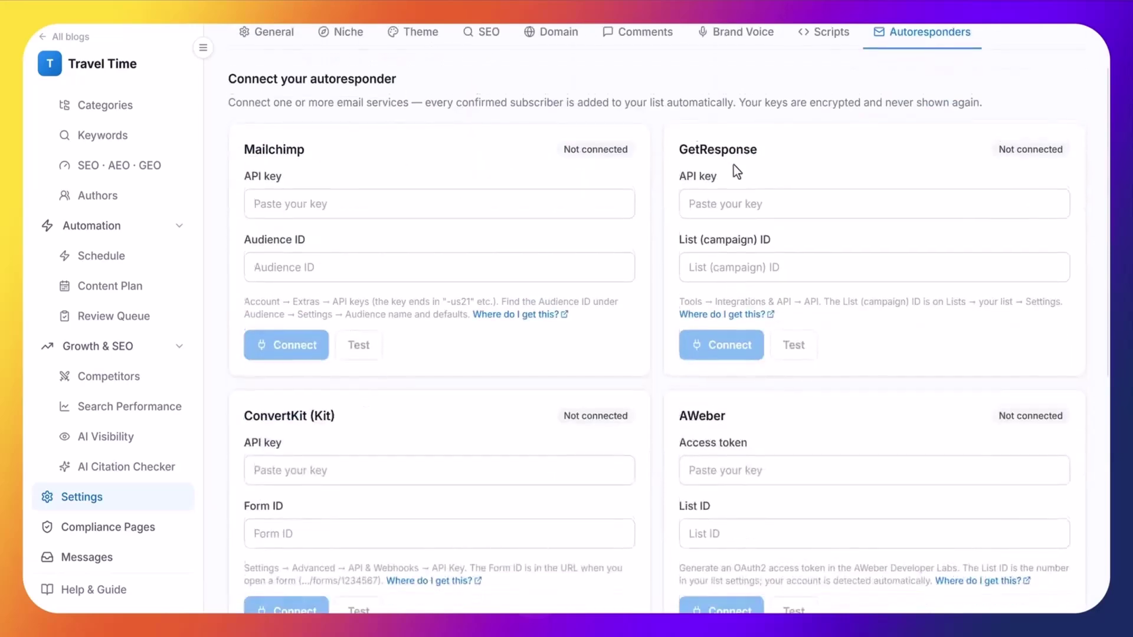
scroll(736, 273, down, 2)
scroll(389, 353, down, 3)
scroll(381, 353, down, 3)
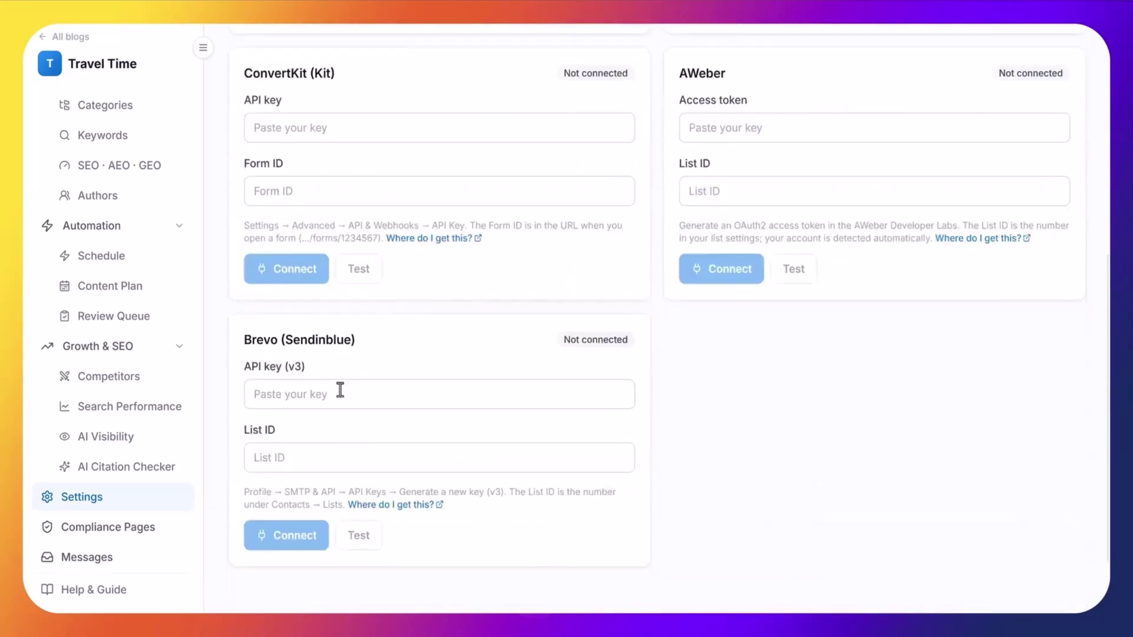
scroll(486, 349, up, 7)
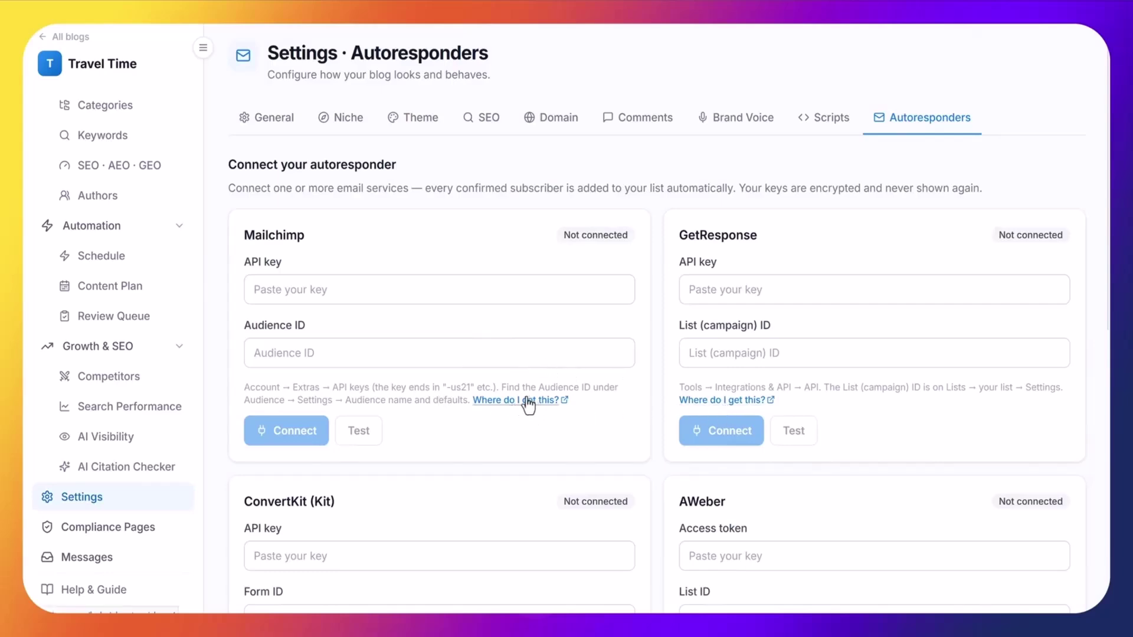
scroll(529, 396, down, 2)
scroll(529, 396, down, 2)
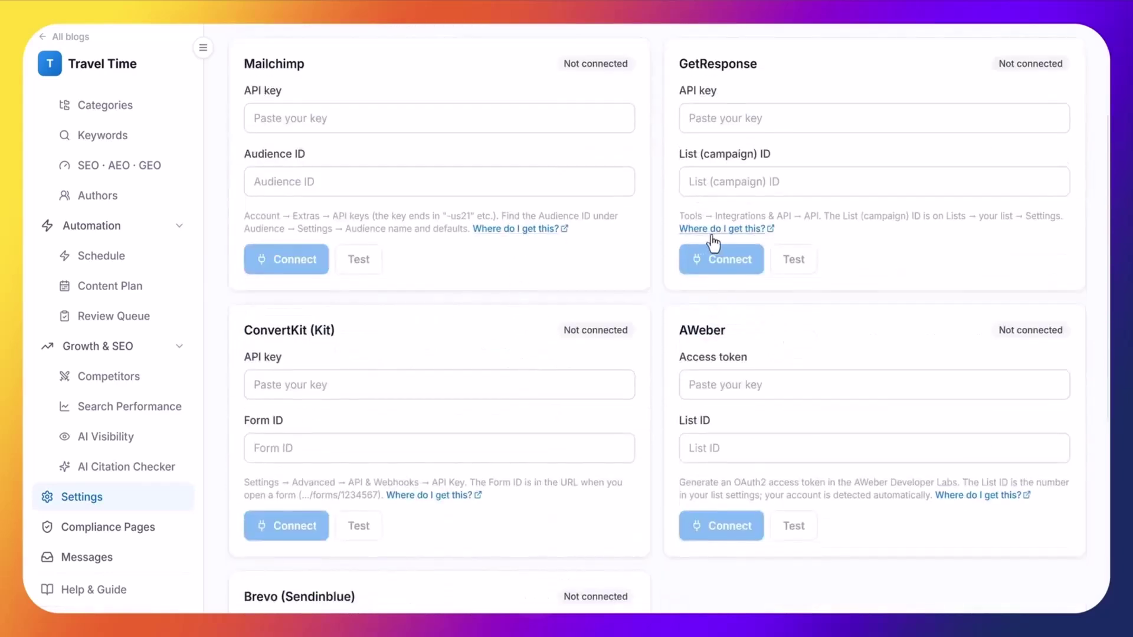
scroll(508, 477, up, 4)
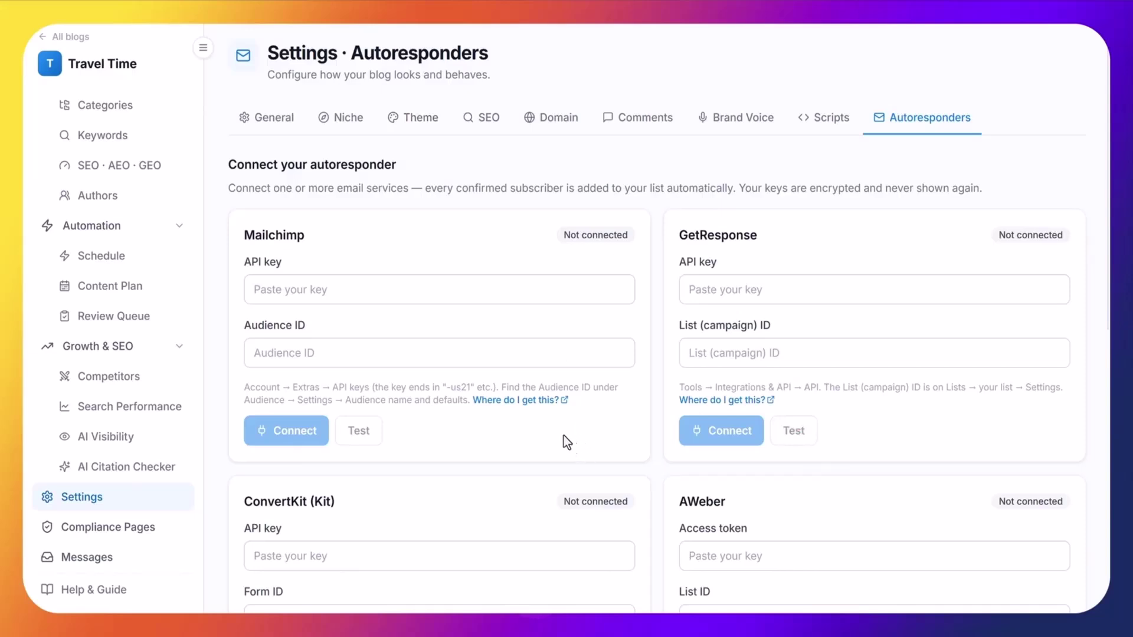
scroll(717, 411, down, 5)
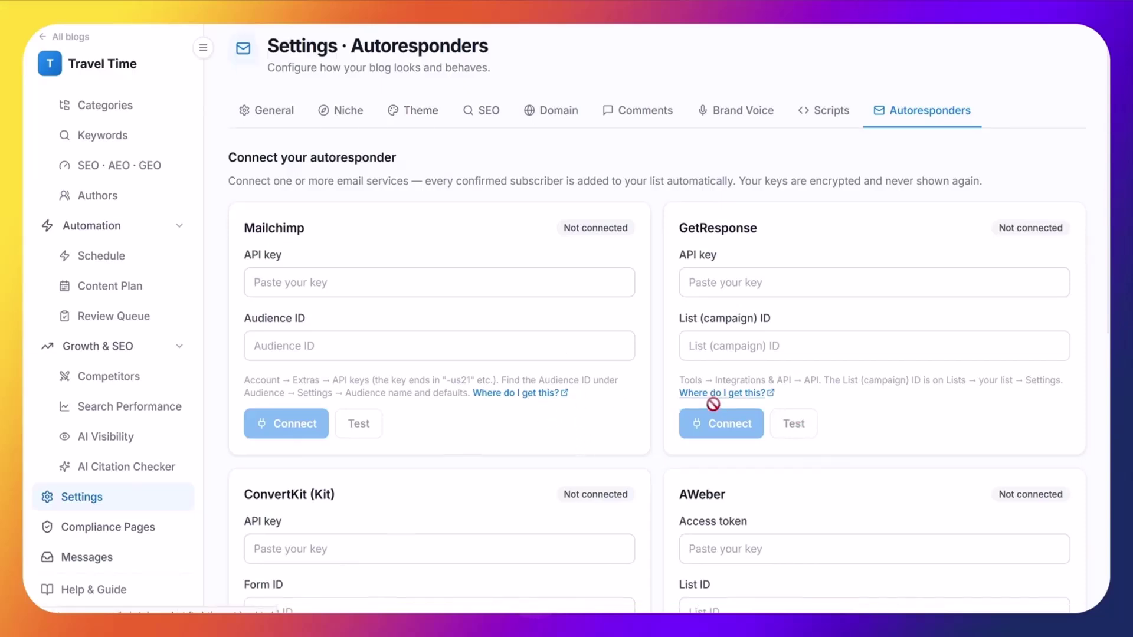
scroll(584, 413, up, 5)
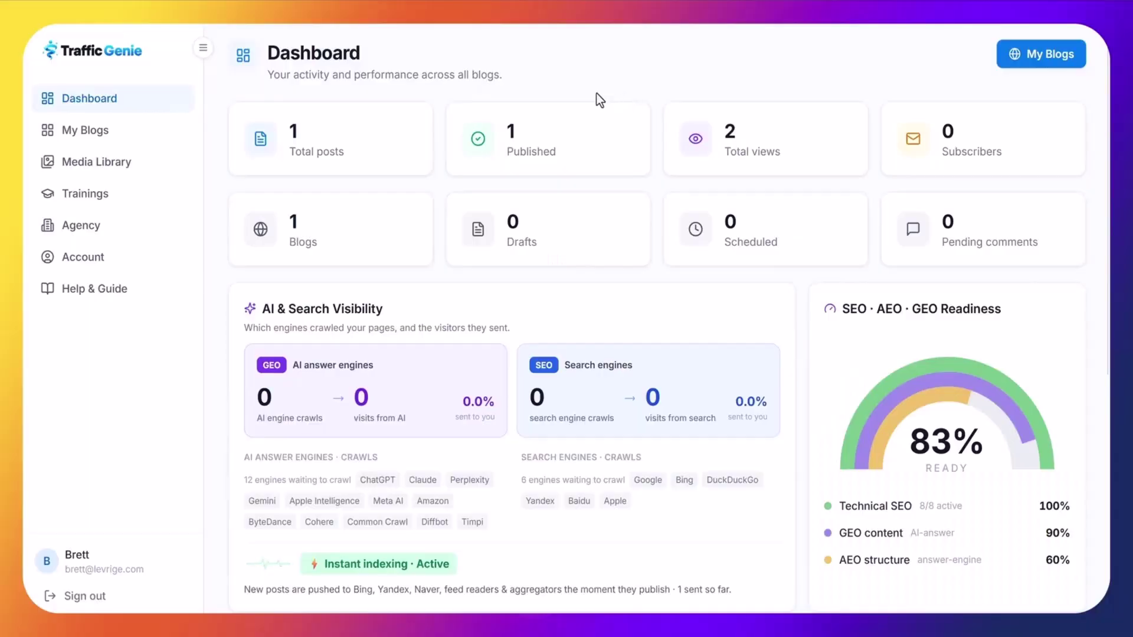
Open the Travel Time blog from the list of blogs and review its overview statistics and AI and search visibility.
click(103, 139)
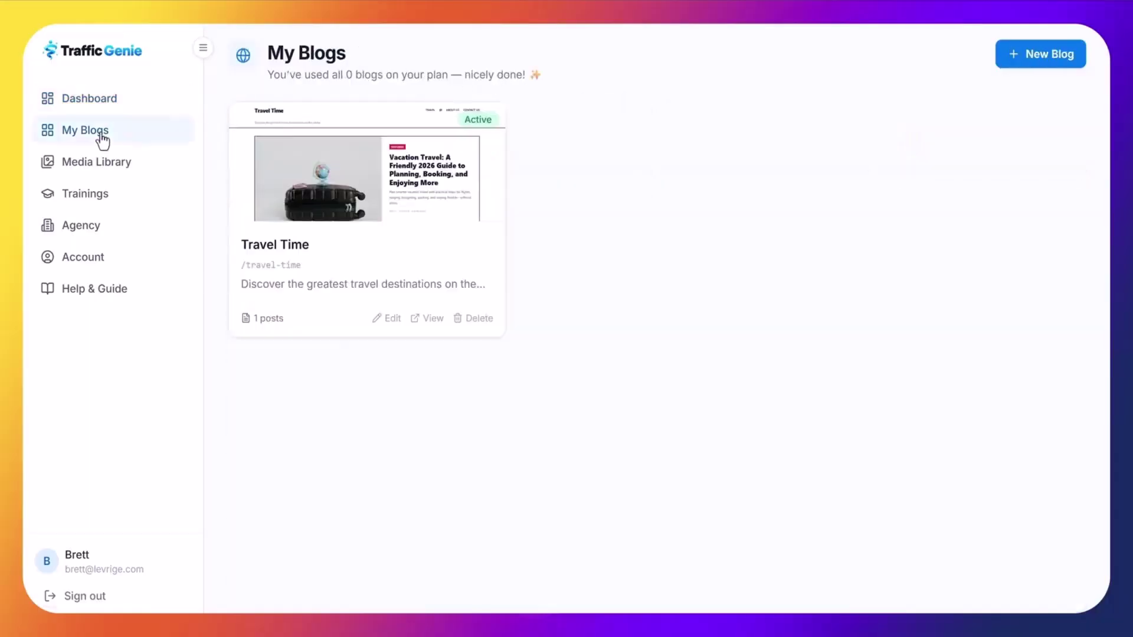
click(371, 173)
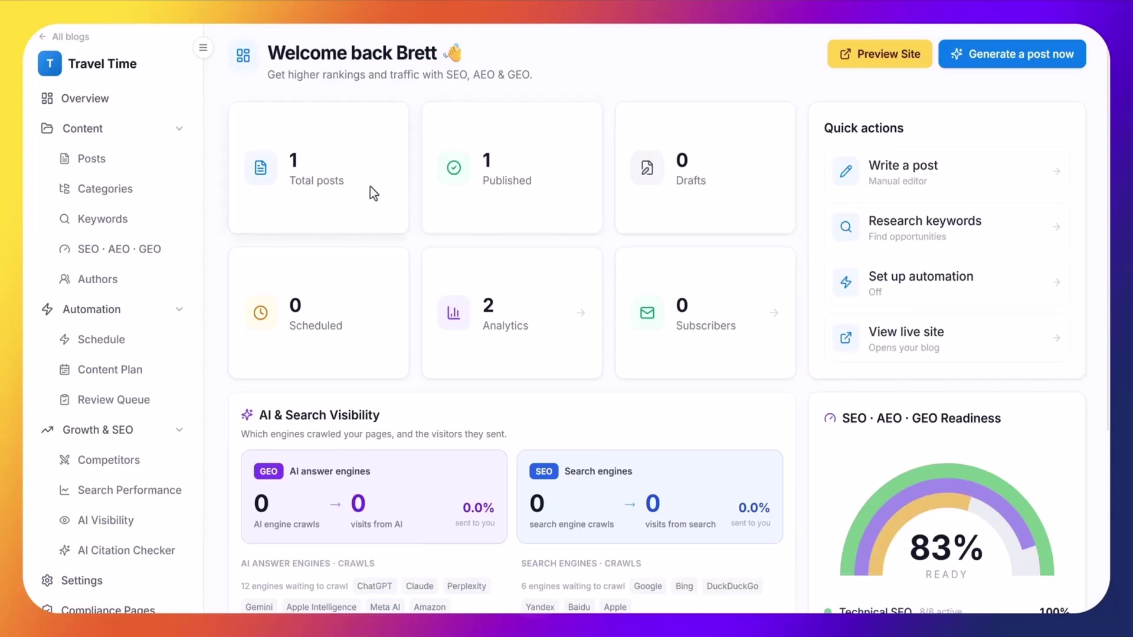
scroll(222, 283, down, 2)
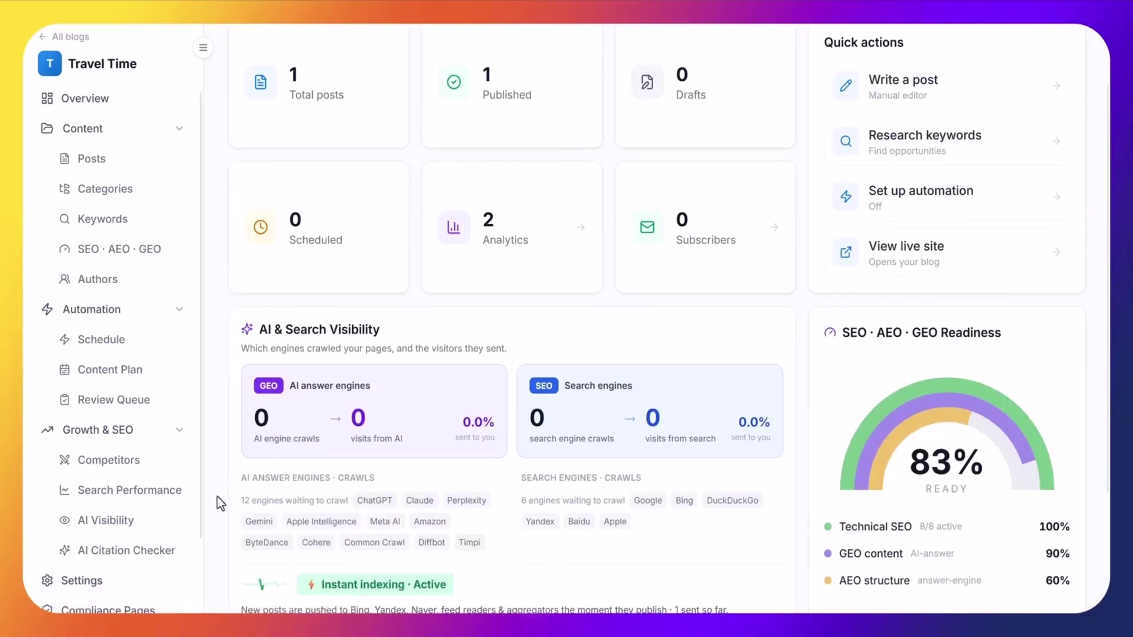
scroll(263, 427, up, 2)
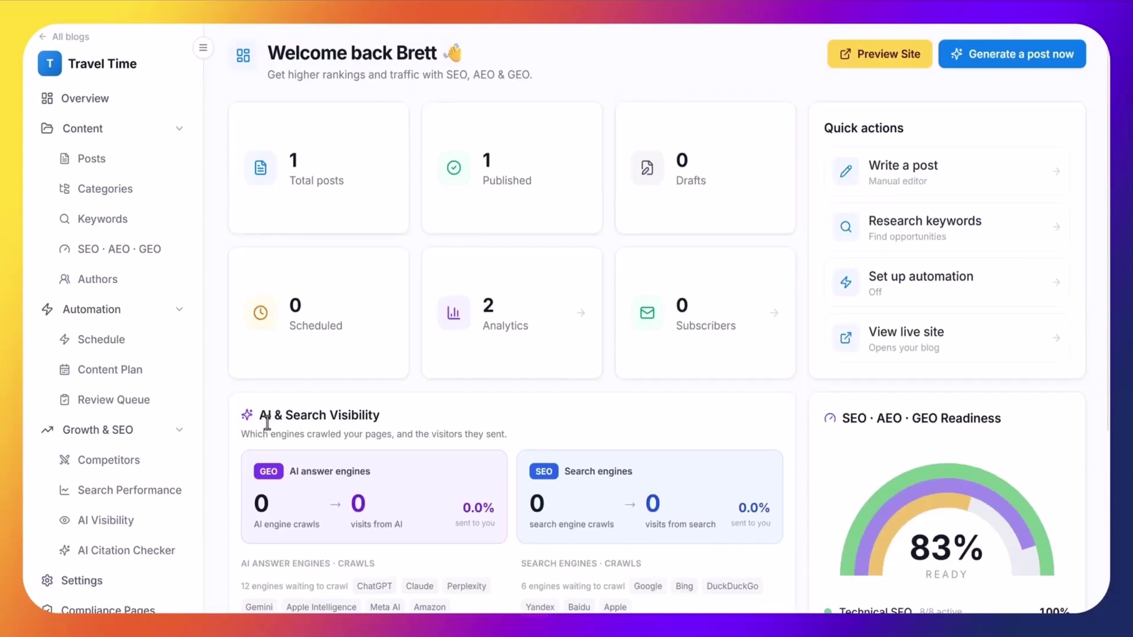
Show the blog's posts and read through the live version of the Vacation Travel post.
click(103, 133)
click(113, 130)
click(99, 163)
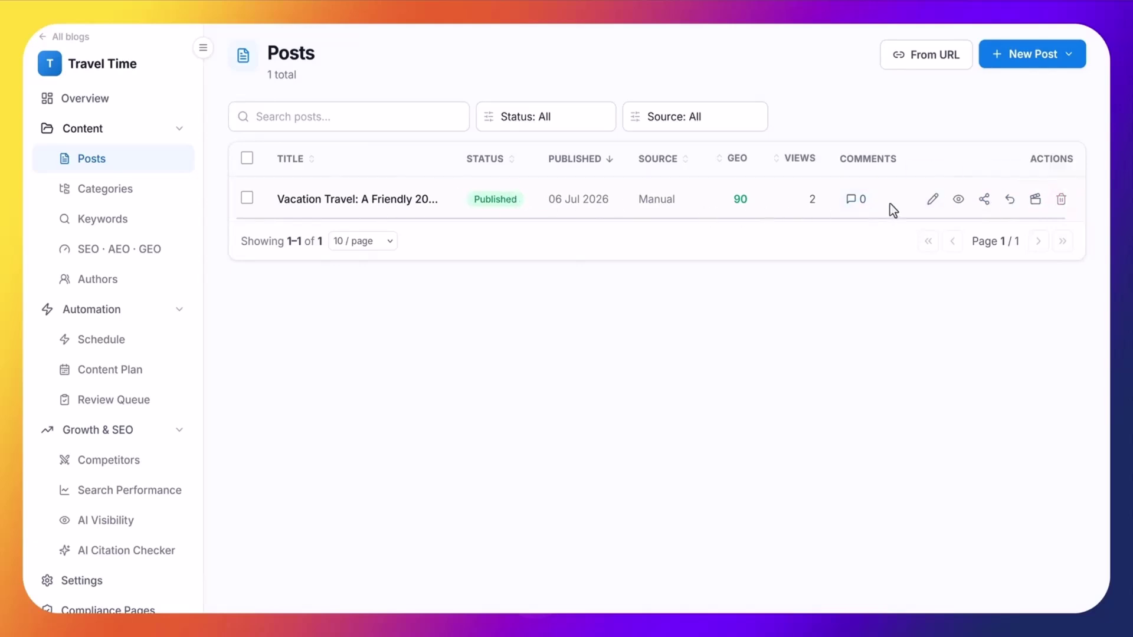
click(957, 201)
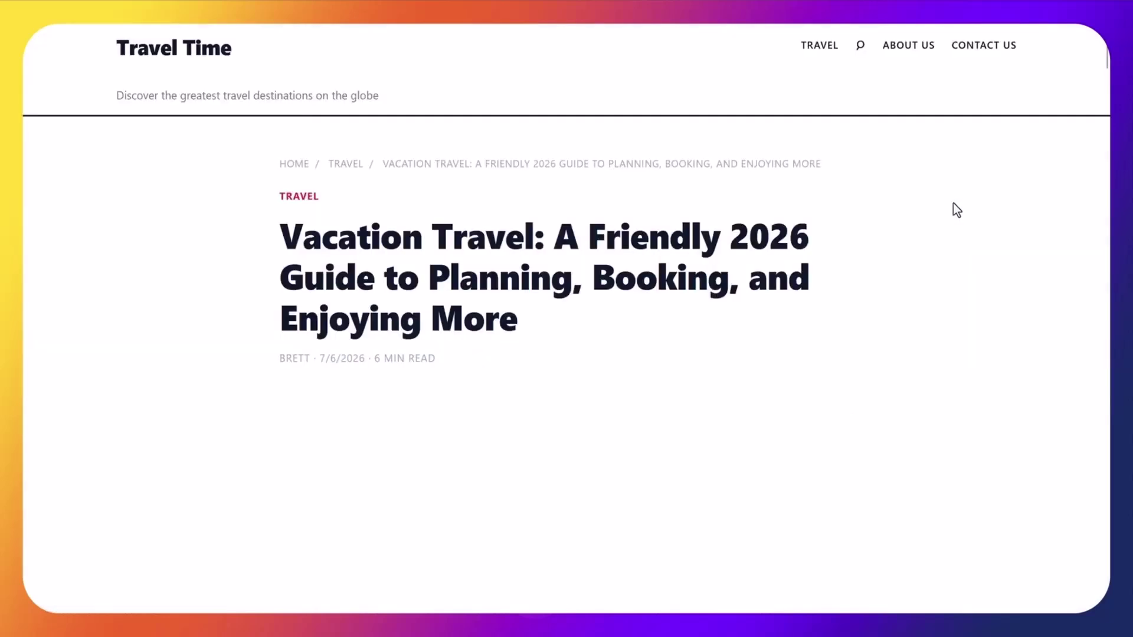
scroll(777, 247, down, 5)
scroll(775, 249, down, 11)
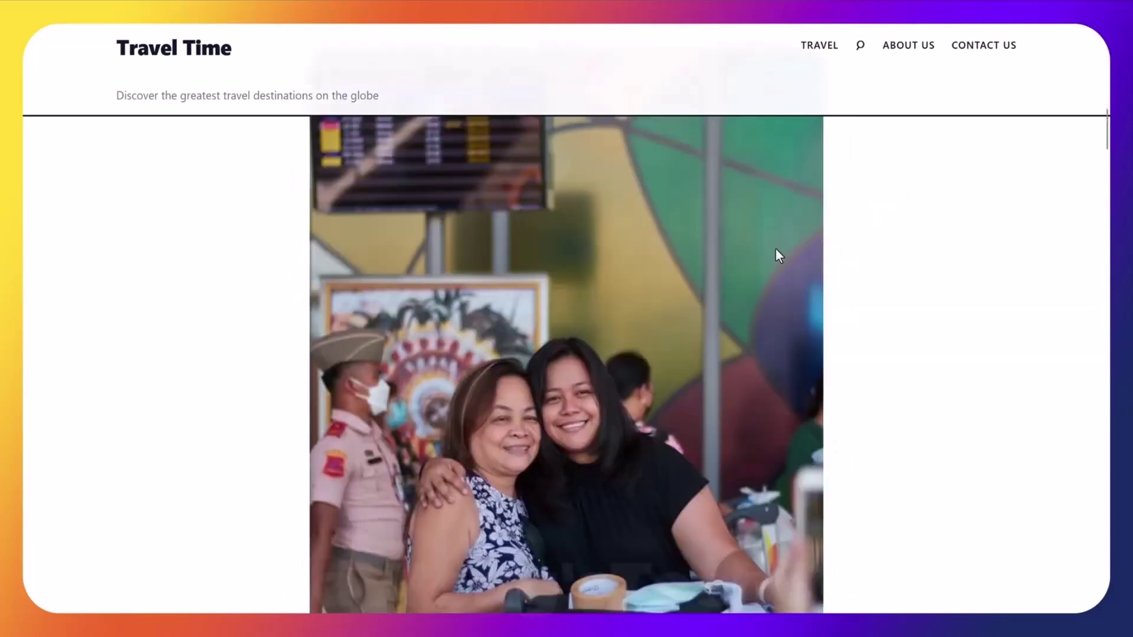
scroll(774, 248, down, 8)
scroll(772, 249, up, 15)
scroll(771, 249, up, 8)
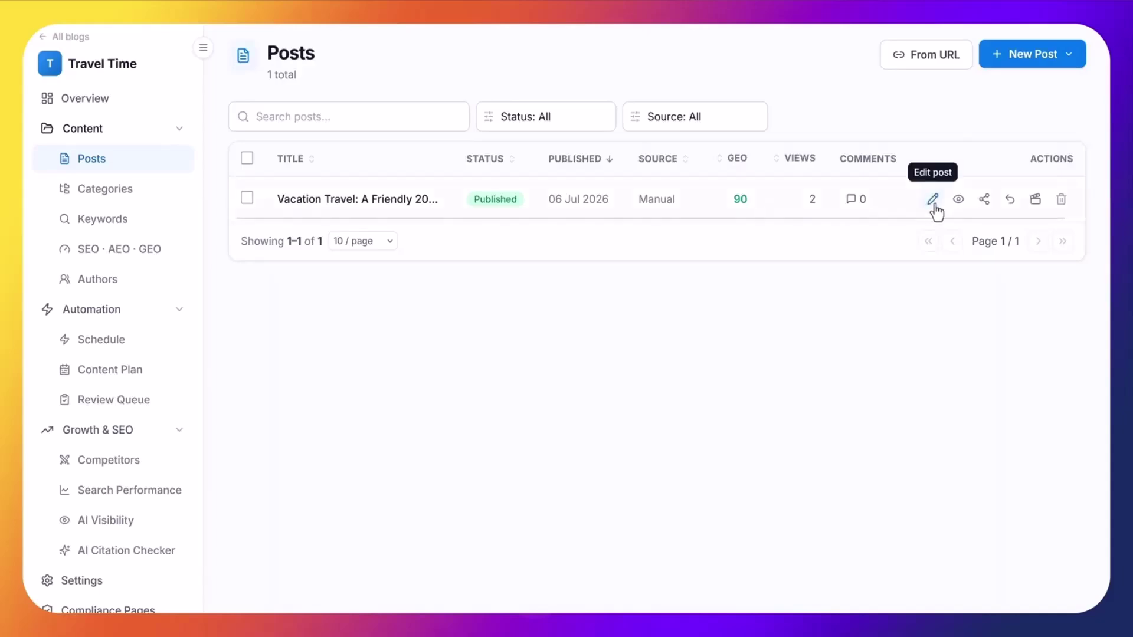
Open the Vacation Travel post for editing and examine its title, slug, body content and excerpt.
click(933, 201)
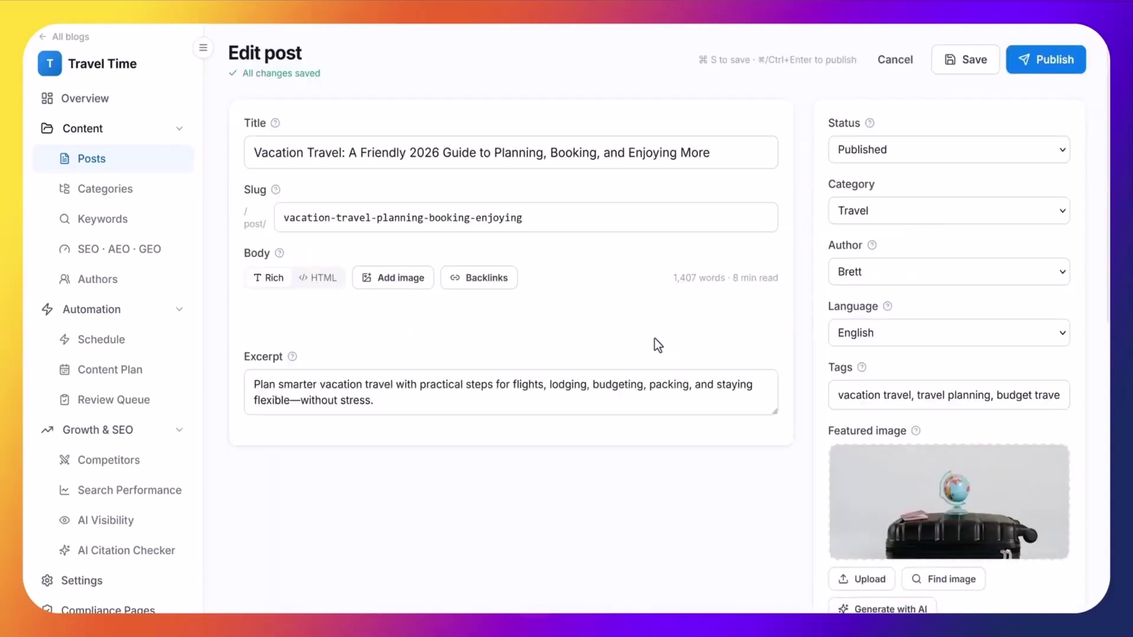
scroll(559, 370, down, 2)
scroll(559, 371, down, 5)
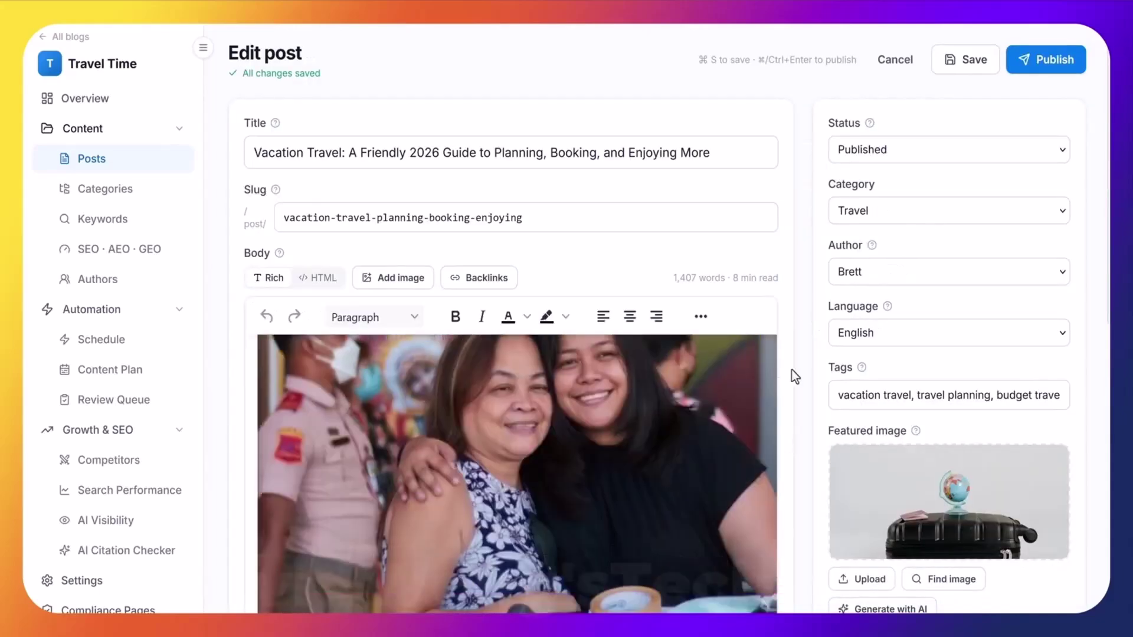
scroll(792, 369, down, 4)
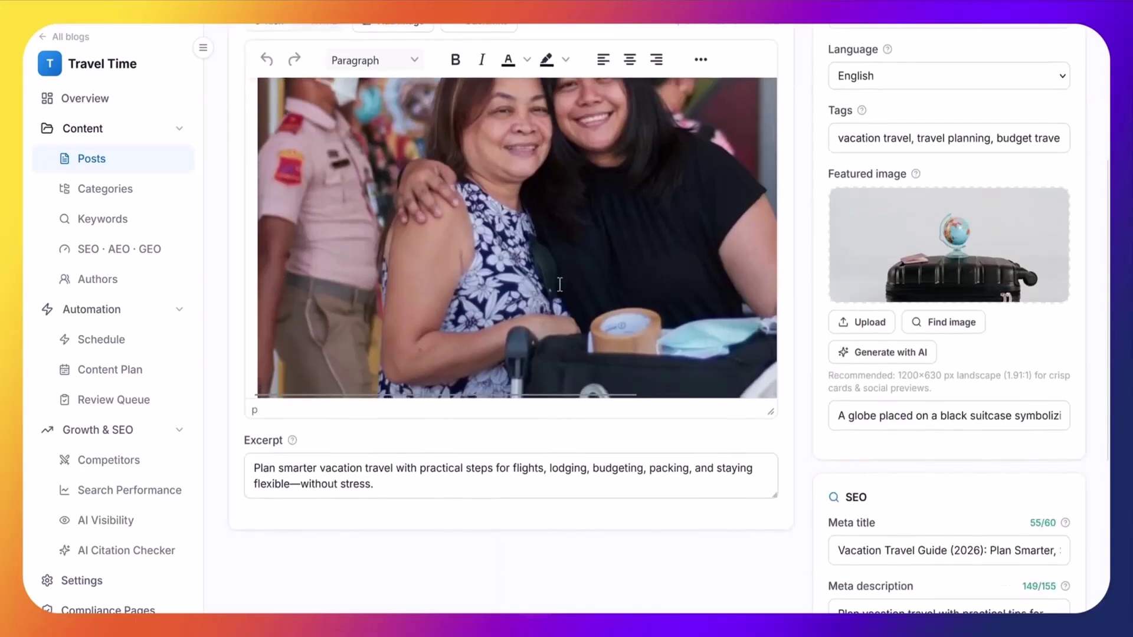
scroll(531, 349, down, 3)
scroll(525, 358, up, 5)
scroll(519, 363, up, 3)
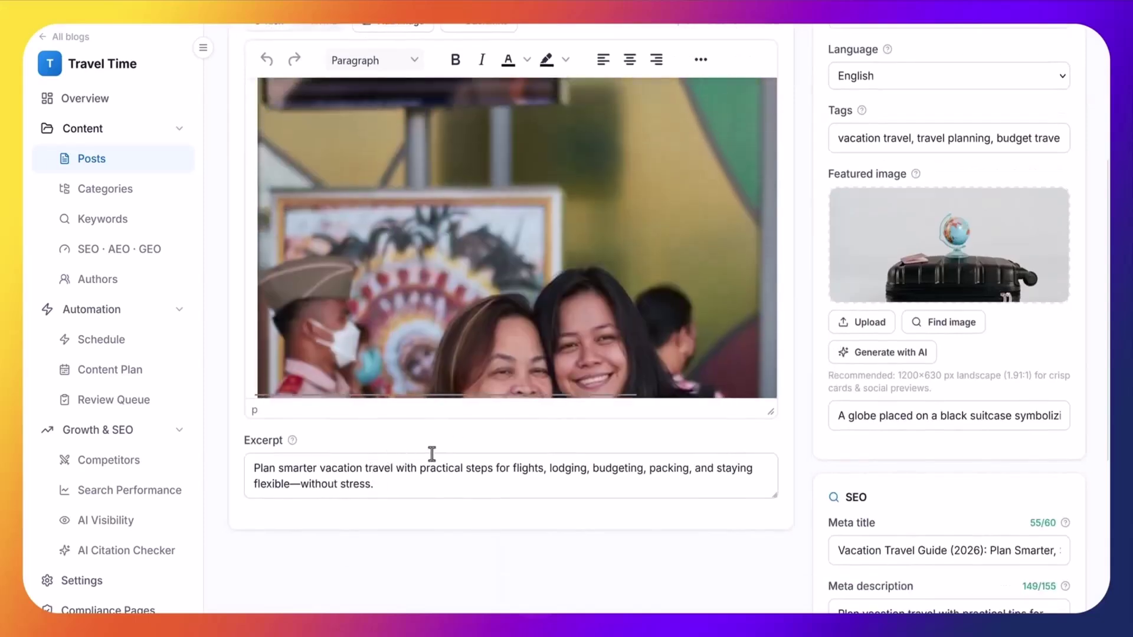
scroll(425, 458, up, 4)
scroll(481, 378, up, 3)
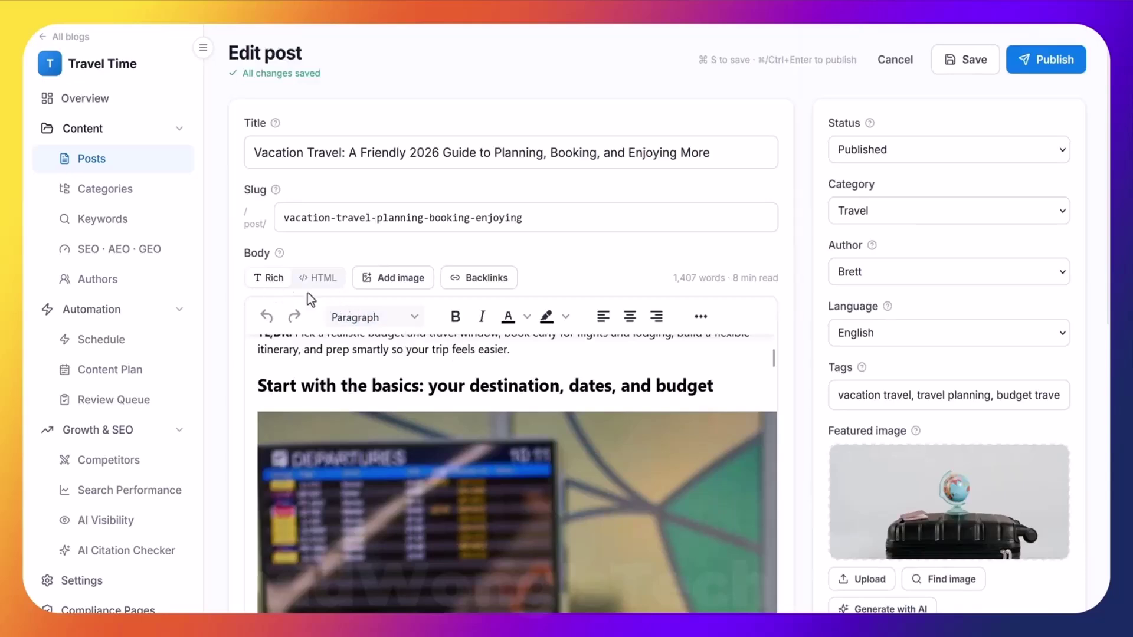
Examine the post's featured image, SEO meta fields and summary video options, and leave the editor without saving.
scroll(649, 383, down, 3)
scroll(723, 406, down, 8)
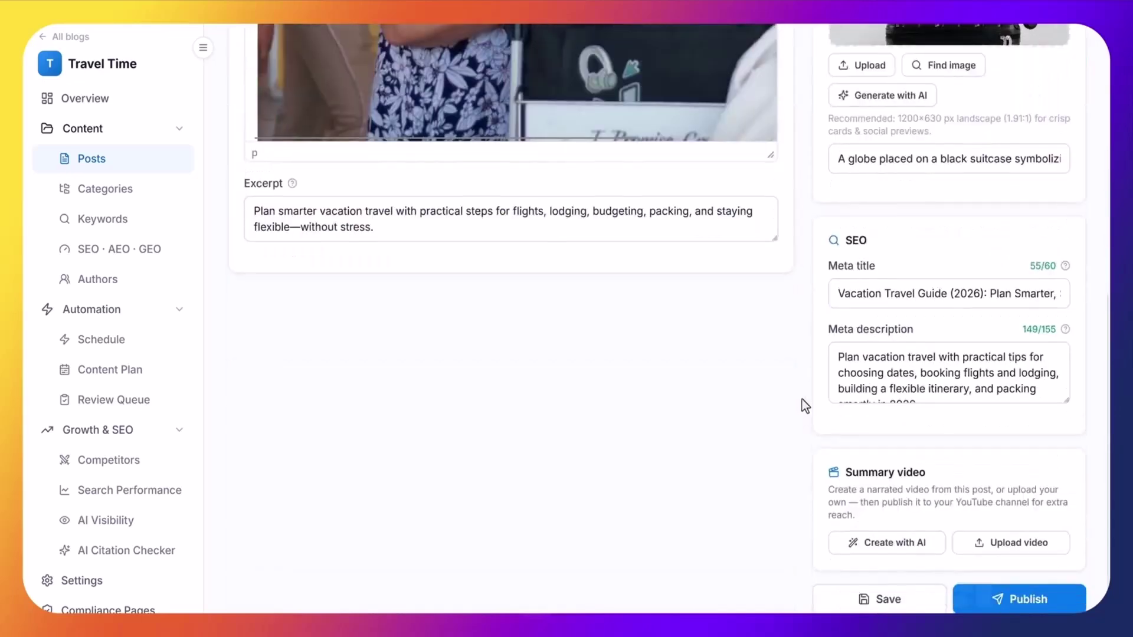
scroll(758, 357, up, 2)
scroll(770, 359, up, 6)
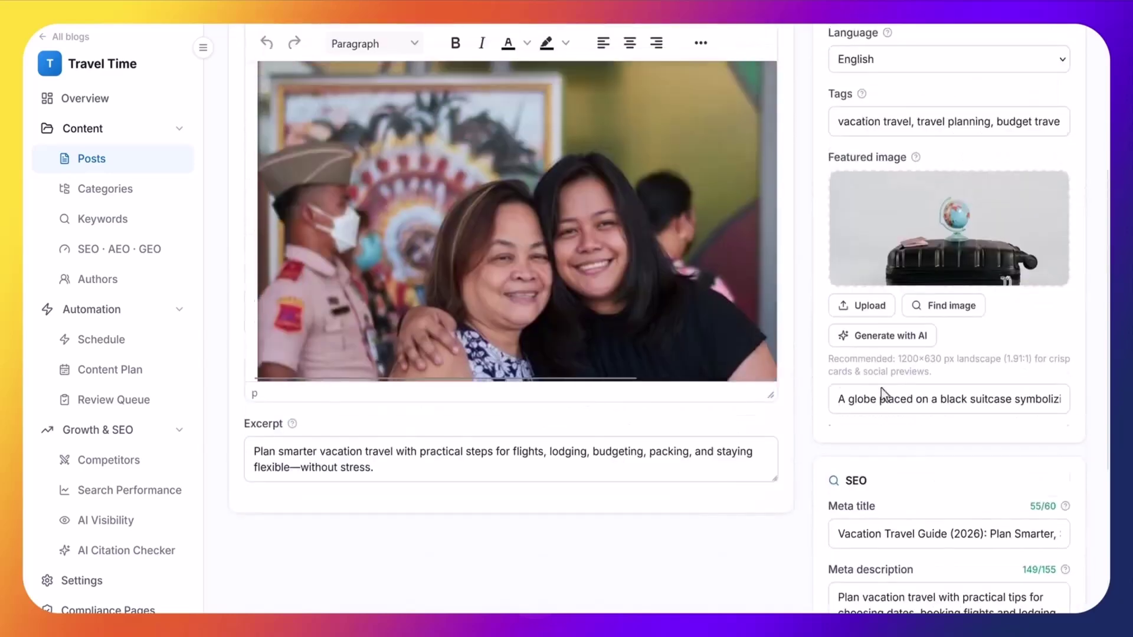
scroll(870, 386, down, 3)
scroll(935, 261, up, 10)
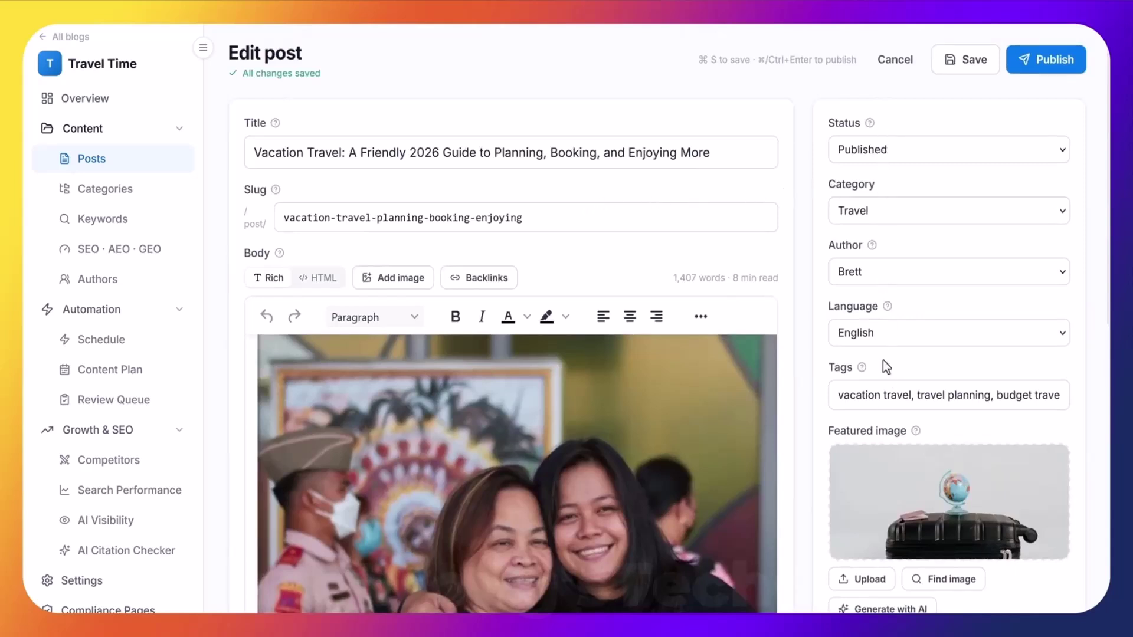
click(894, 60)
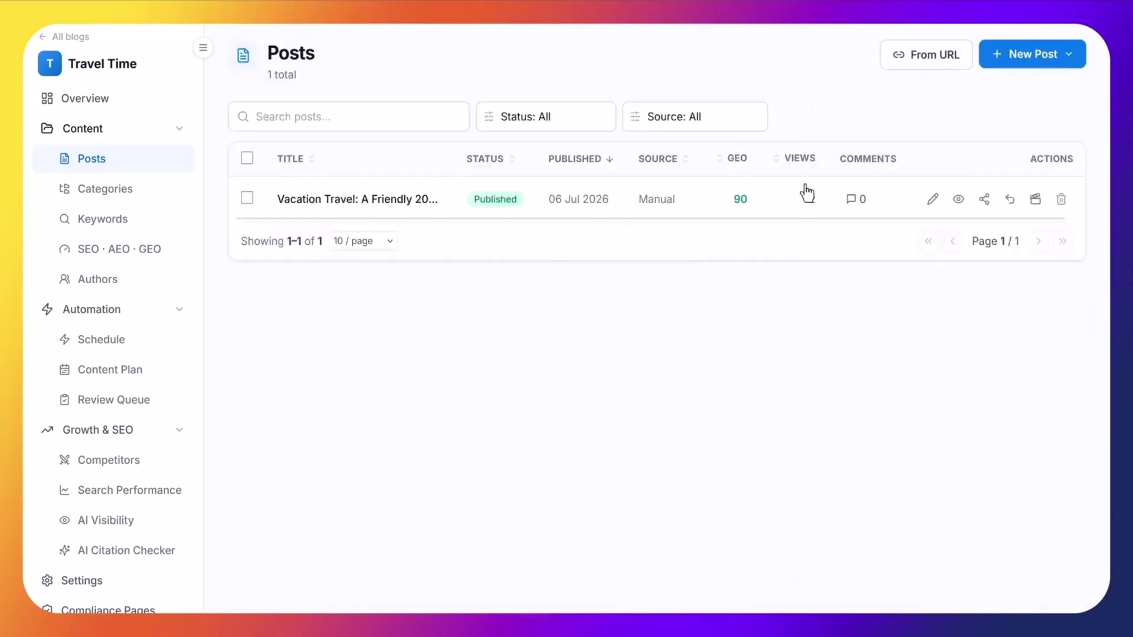
Preview how the Vacation Travel post looks when shared on Facebook and X (Twitter), and close the preview.
click(985, 199)
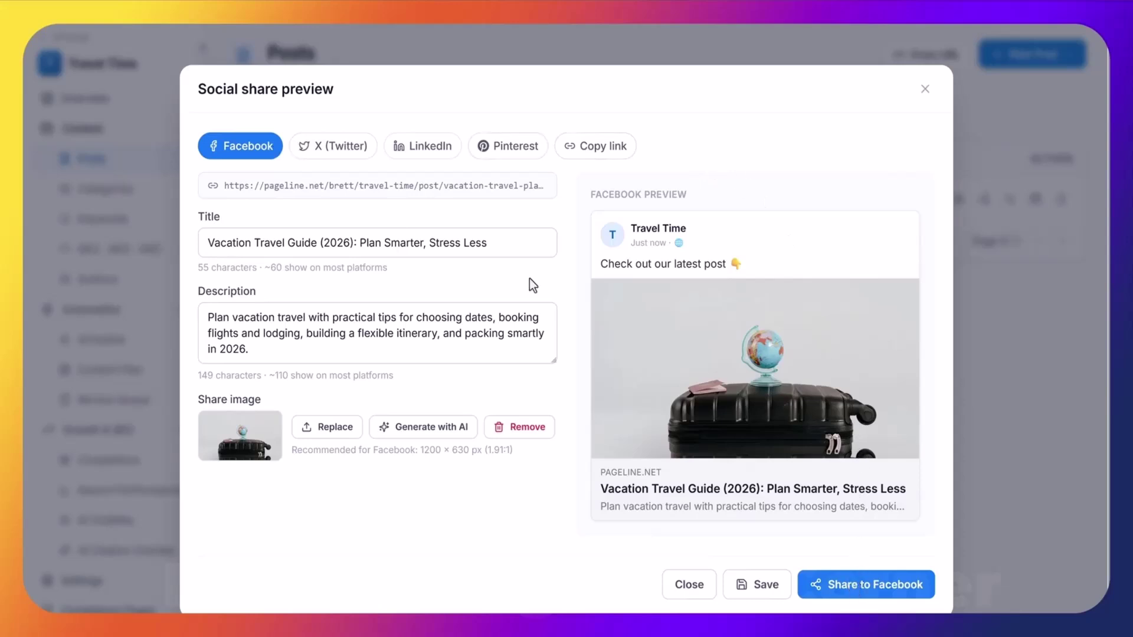
click(372, 152)
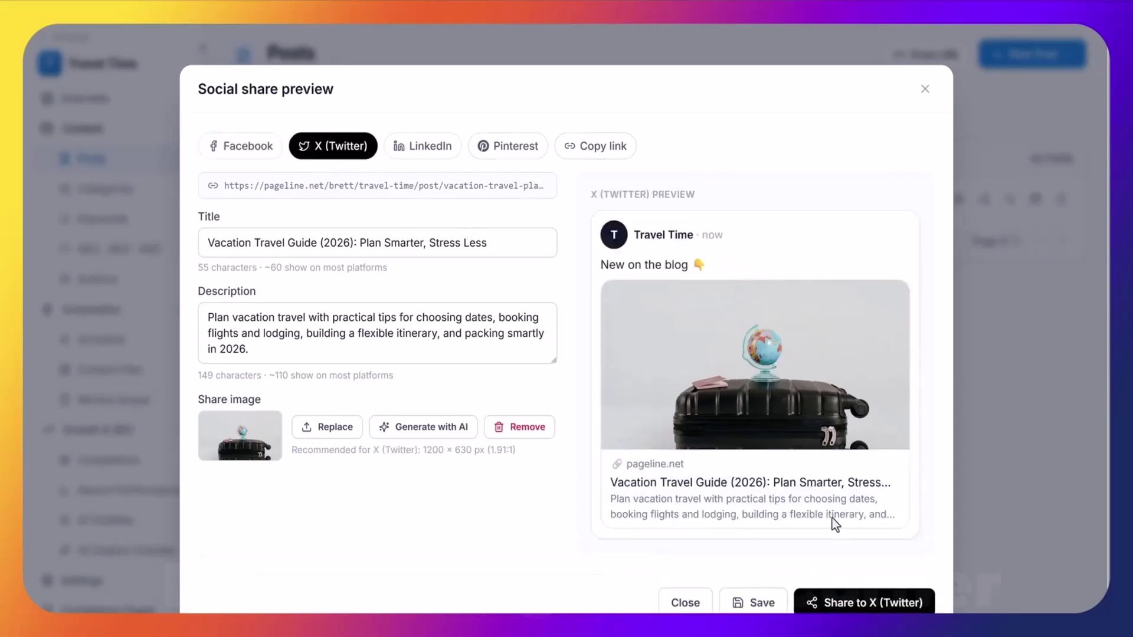
click(695, 607)
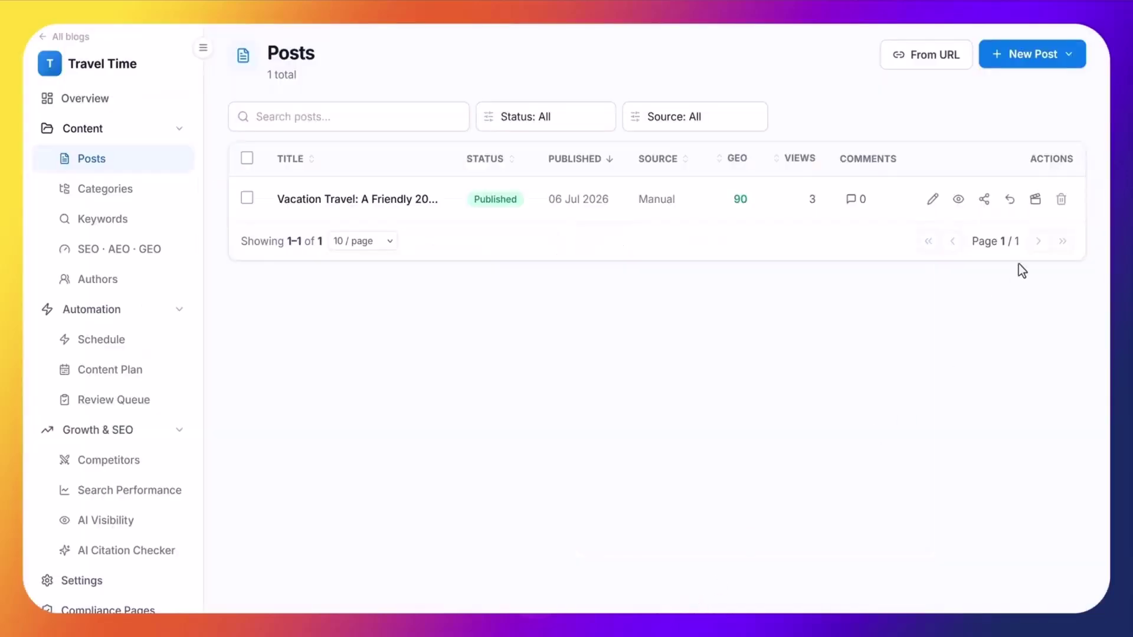
Generate a 10-second, 2-image summary video for the Vacation Travel post with the Echo — warm male voice.
click(1036, 201)
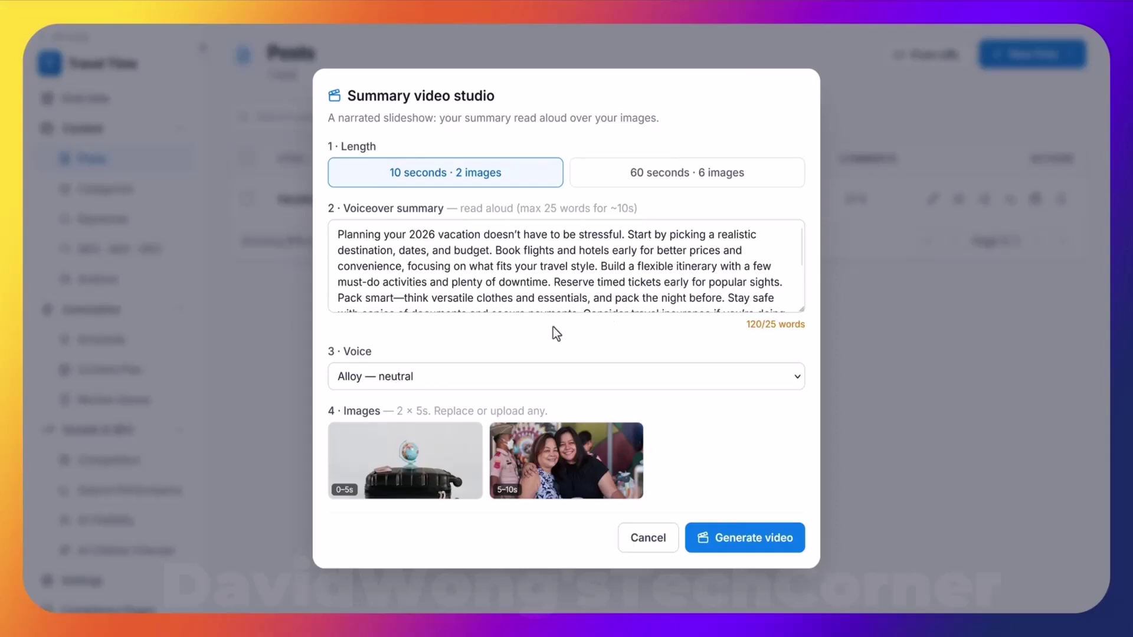
click(470, 376)
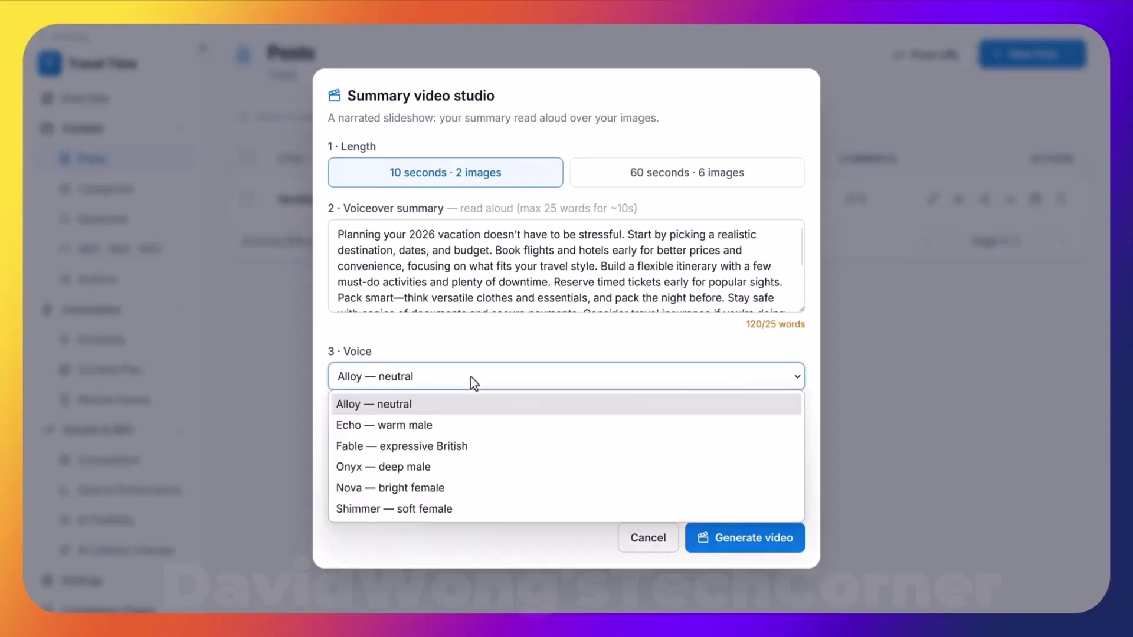
key(Escape)
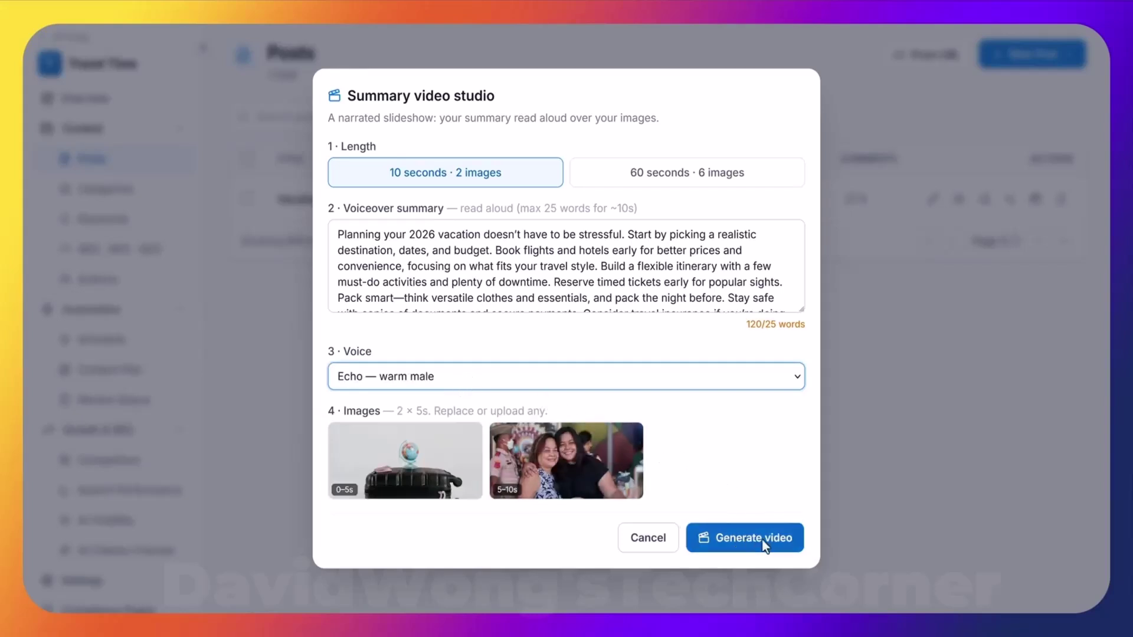
click(739, 538)
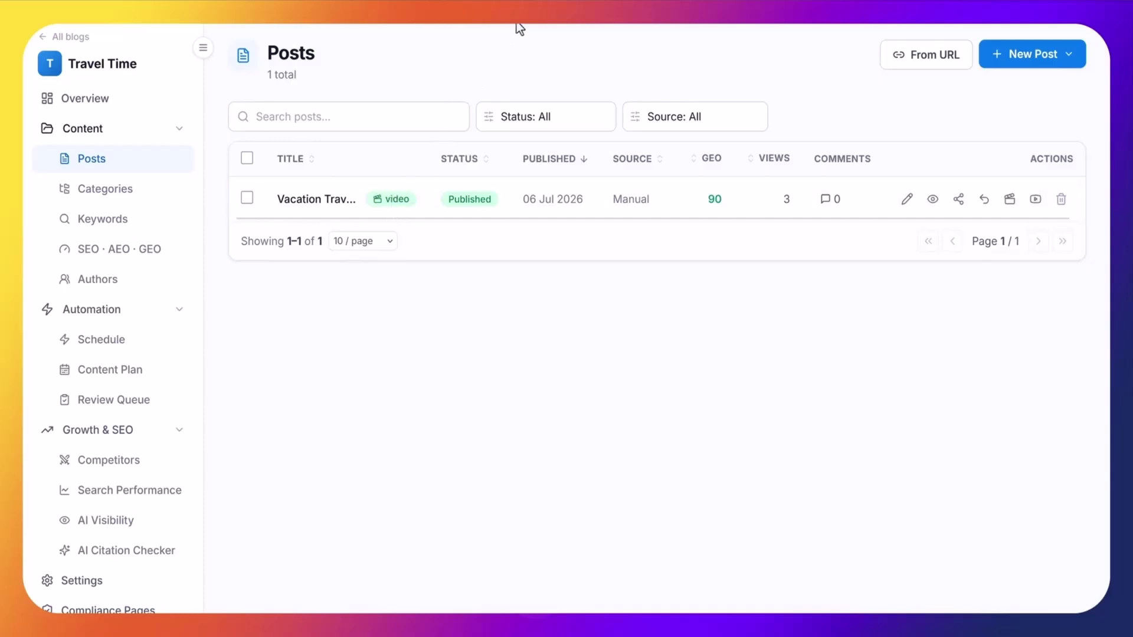
Open the live Vacation Travel post and locate the summary video embedded below the key takeaways.
click(932, 201)
scroll(631, 329, down, 15)
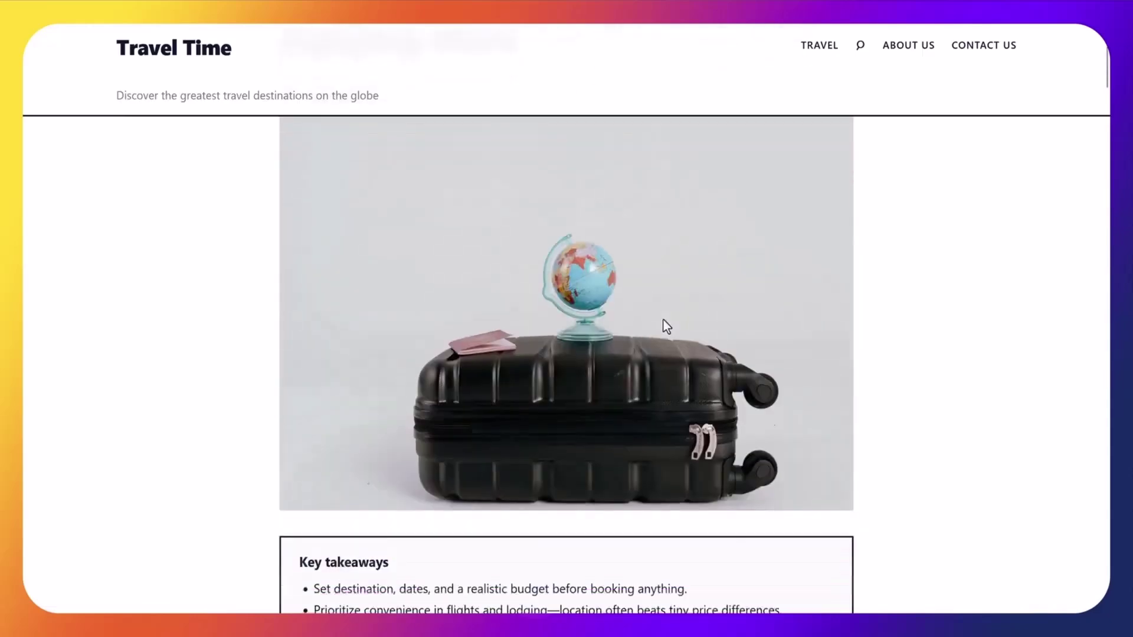
scroll(663, 318, down, 7)
scroll(601, 228, up, 5)
scroll(576, 239, up, 1)
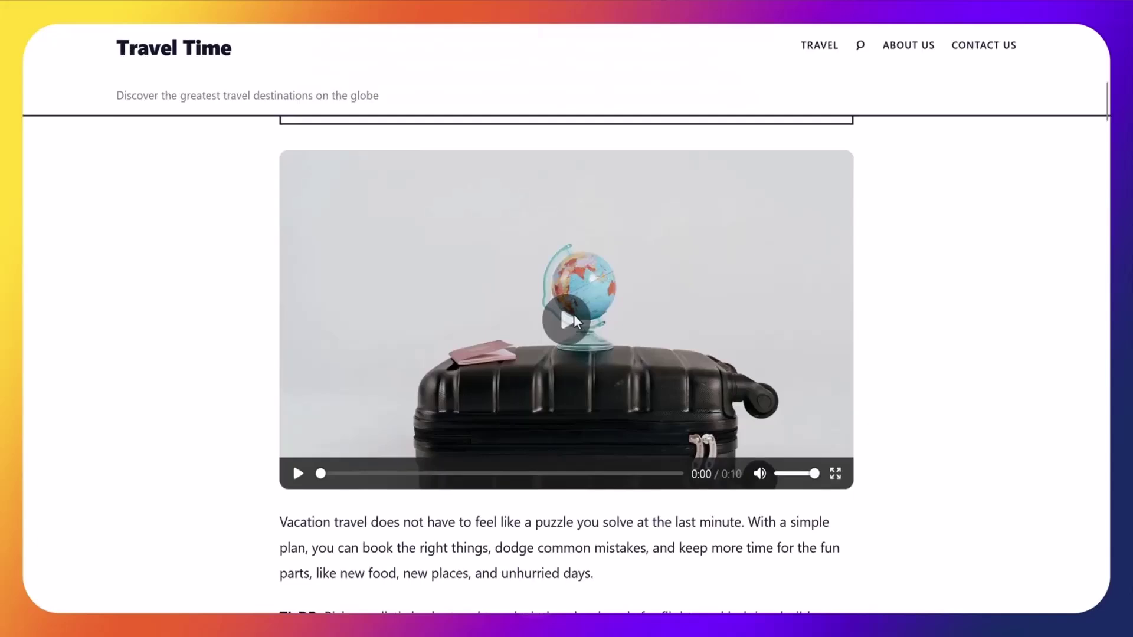
Examine the Travel Time blog's category tree and parent category options, and look over its keyword research list.
scroll(596, 285, up, 9)
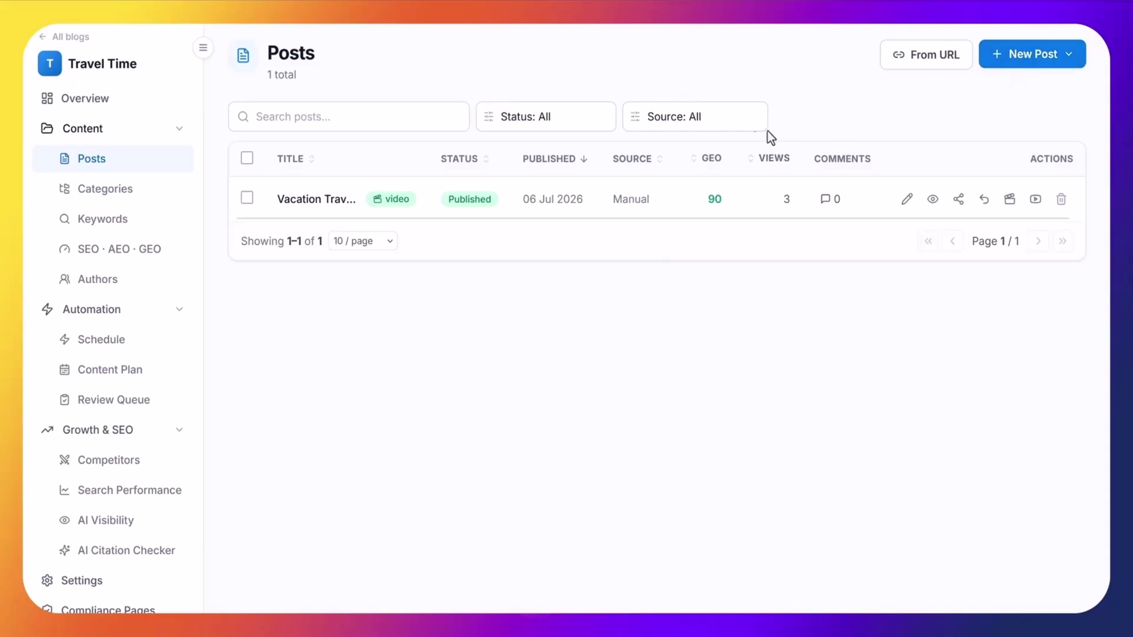
click(138, 196)
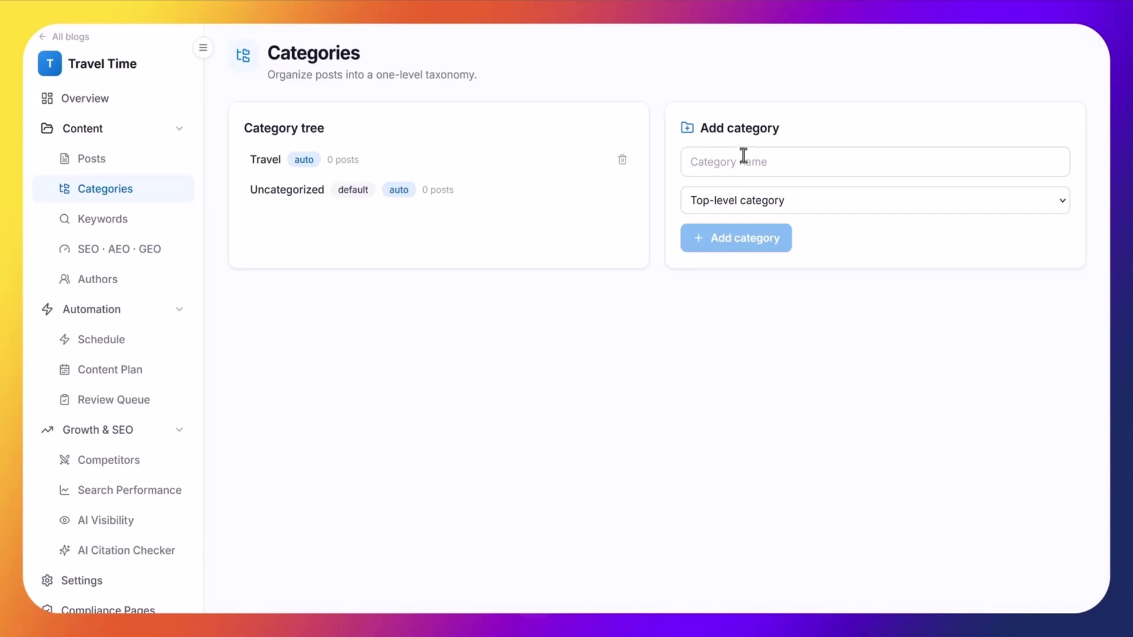
click(781, 201)
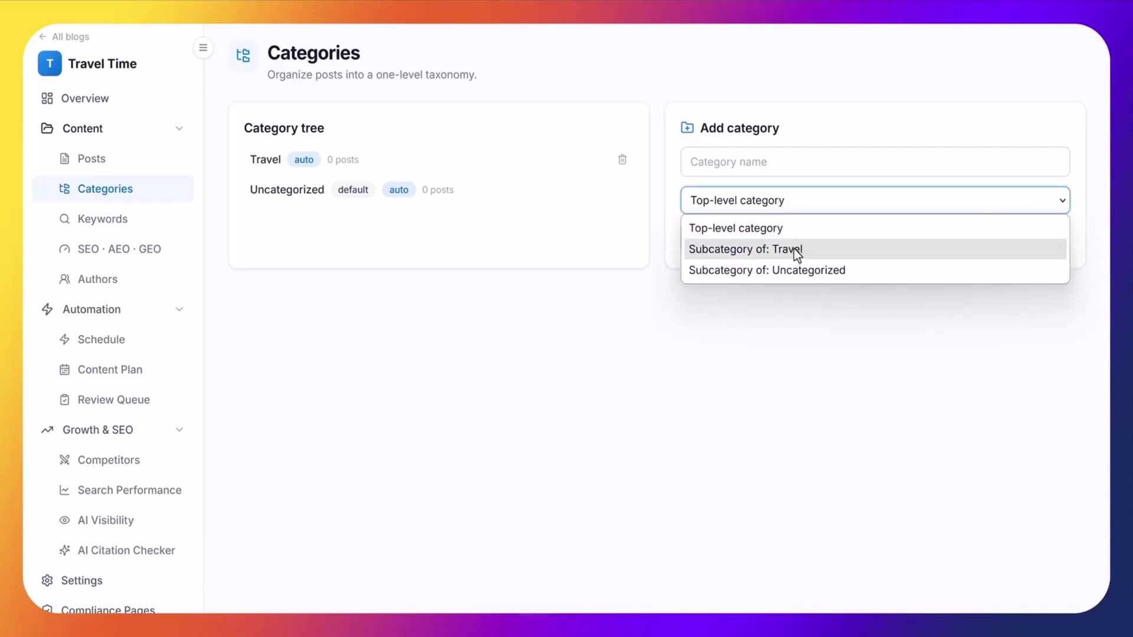
click(673, 320)
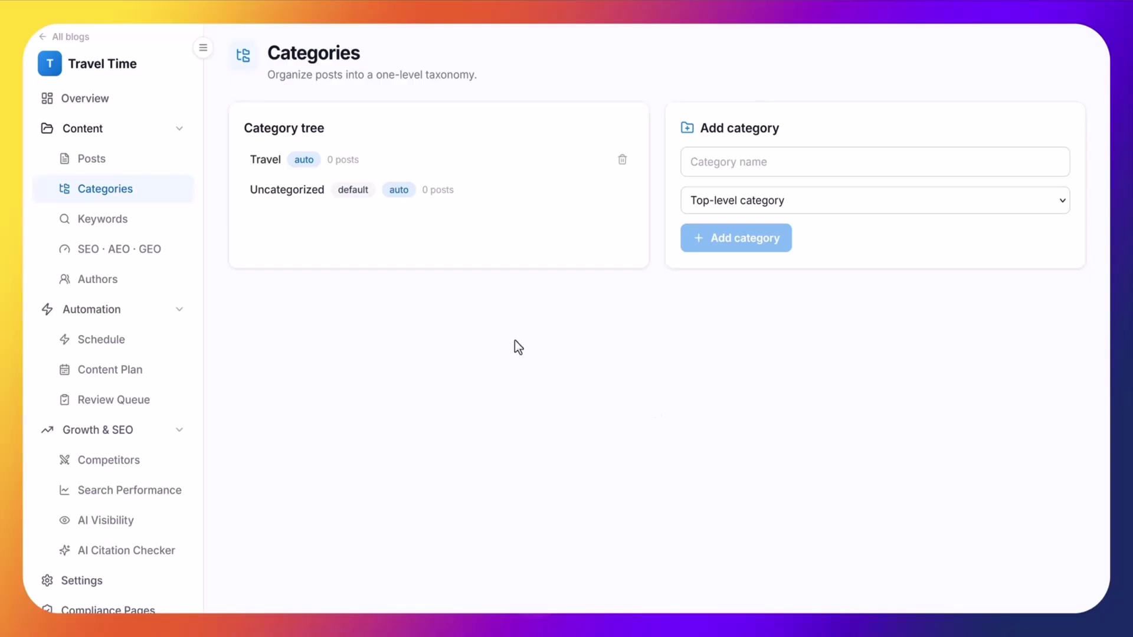
click(144, 223)
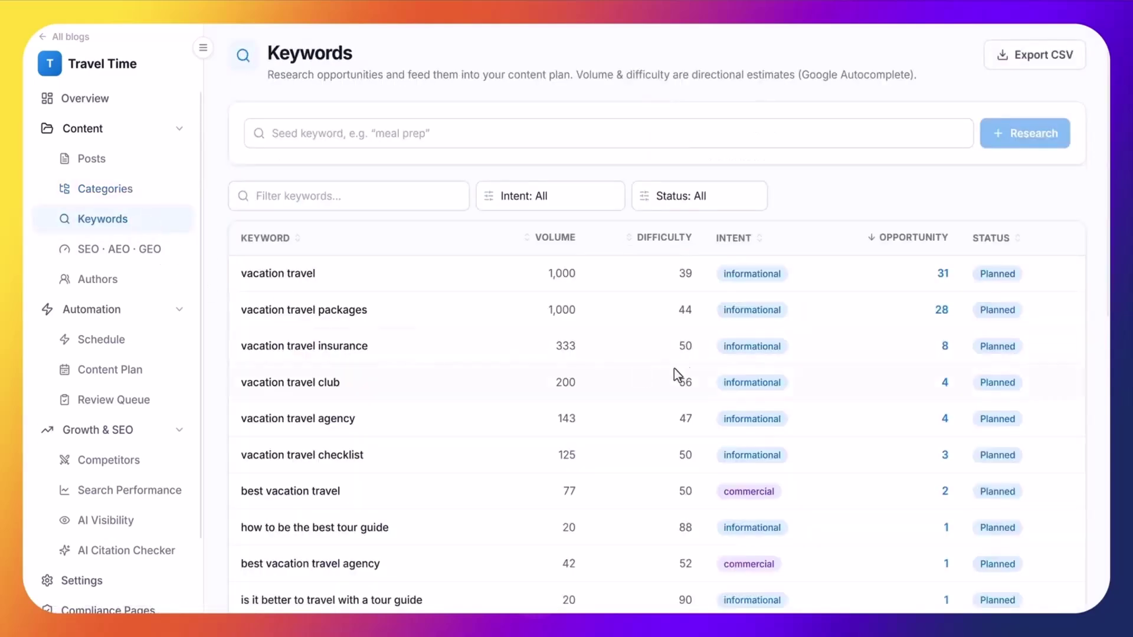
click(642, 126)
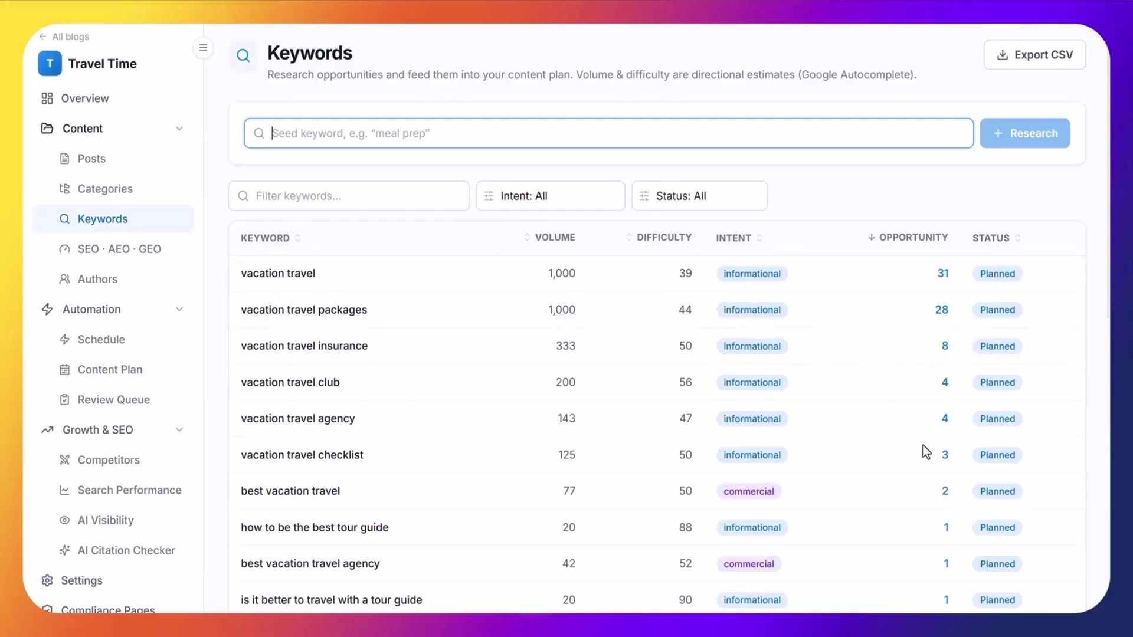
Run the AI improvement on the Vacation Travel post to fix its answer-engine (AEO) gaps.
click(119, 251)
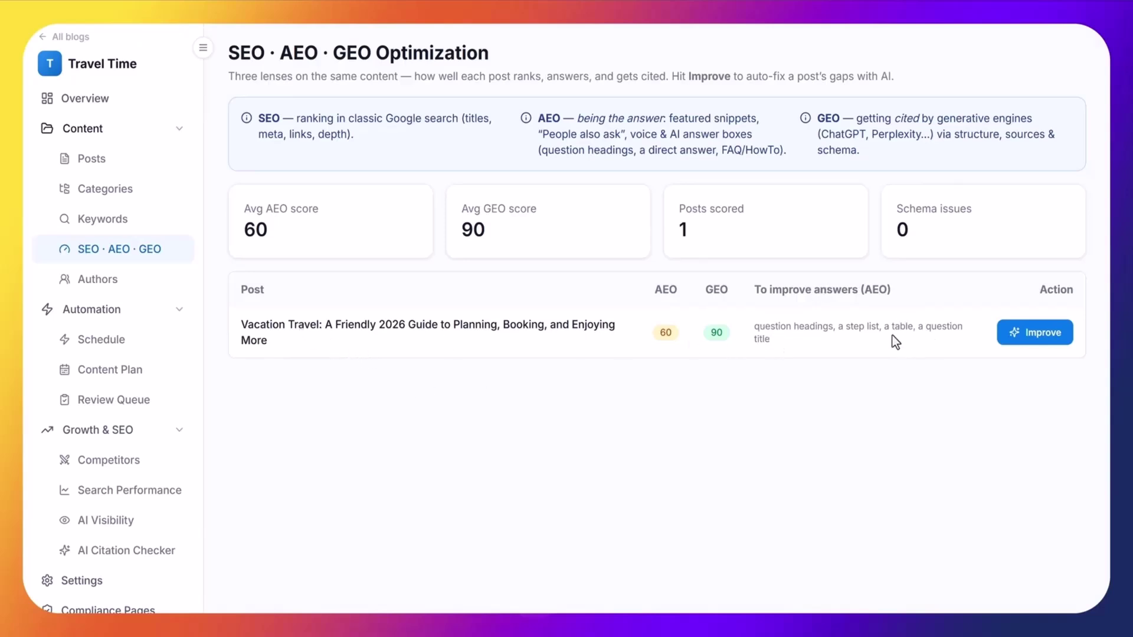
click(1035, 340)
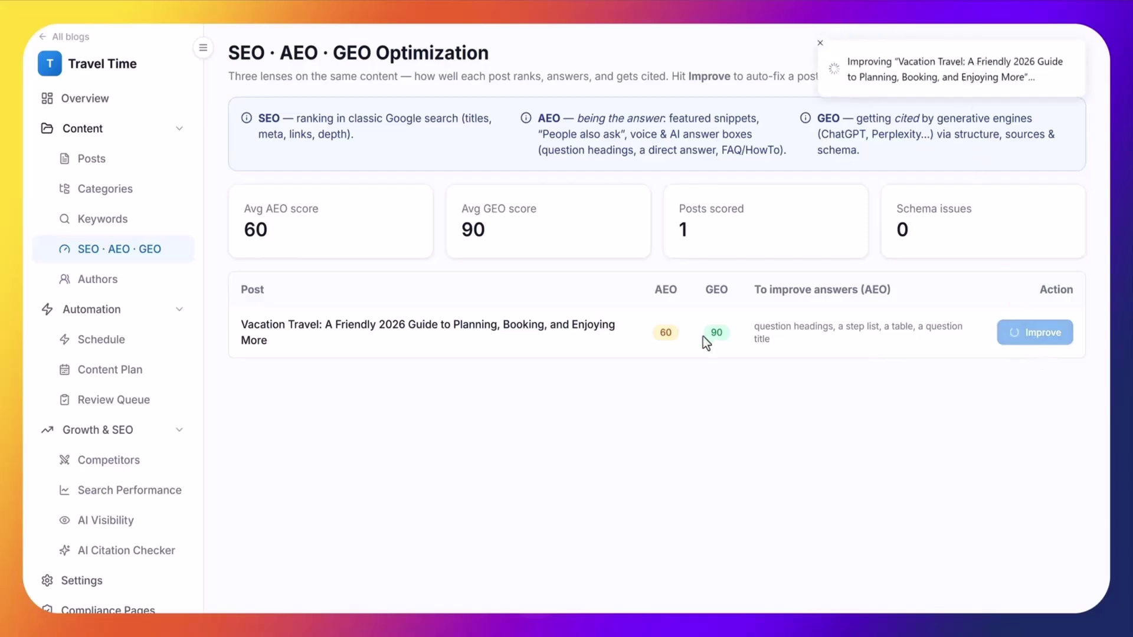
Look over the existing author's profile fields without changing them, and recheck the Vacation Travel post's AEO and GEO scores.
click(128, 285)
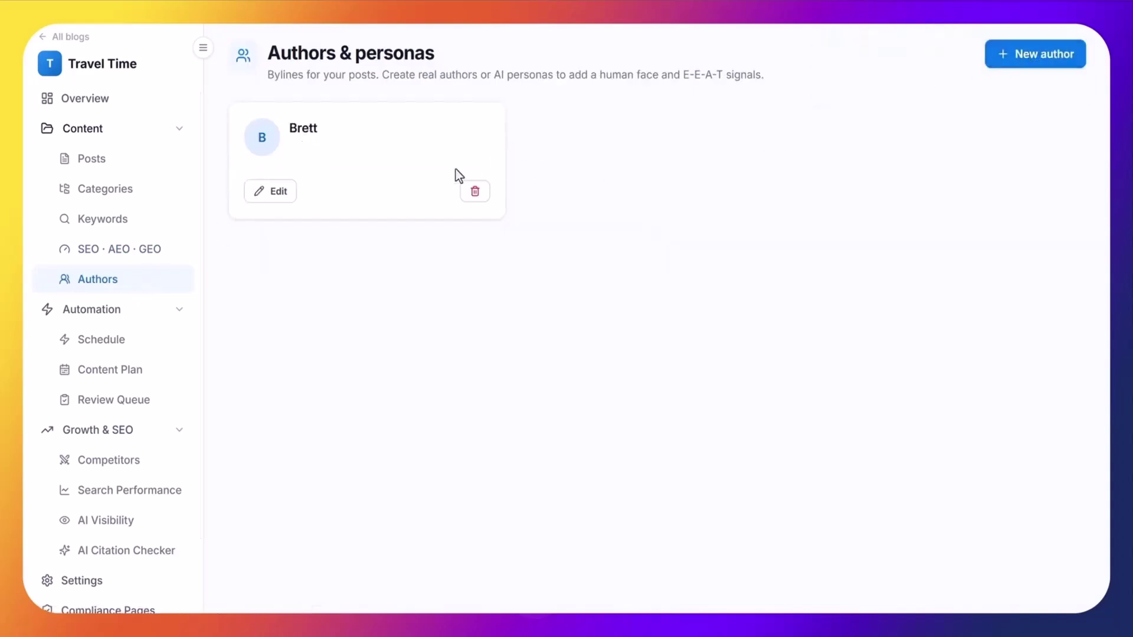
click(278, 192)
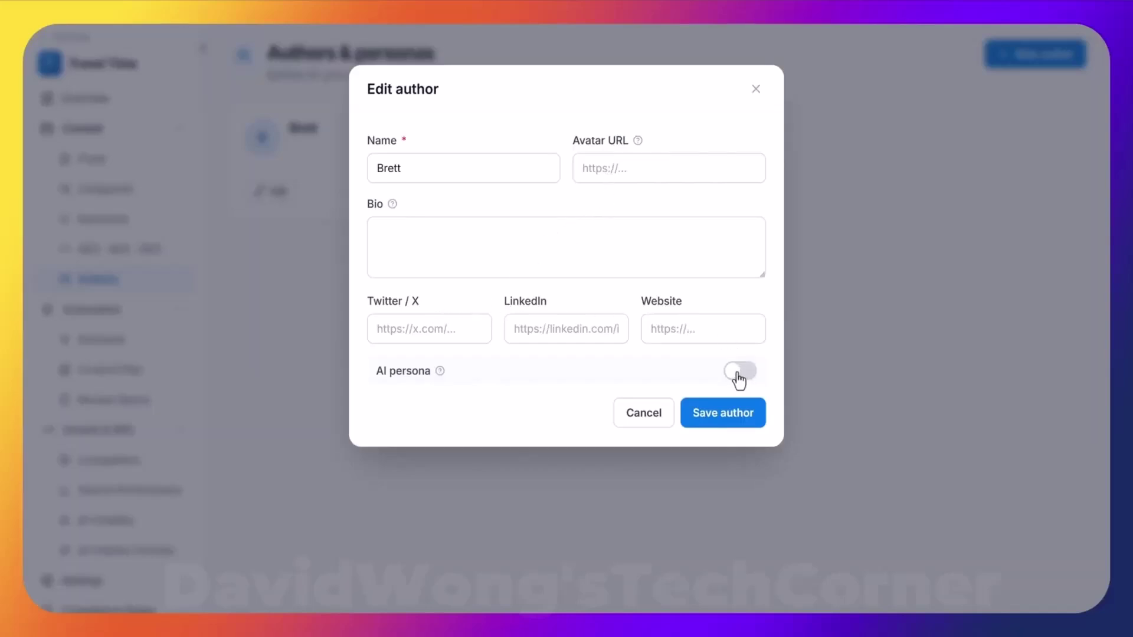
click(656, 420)
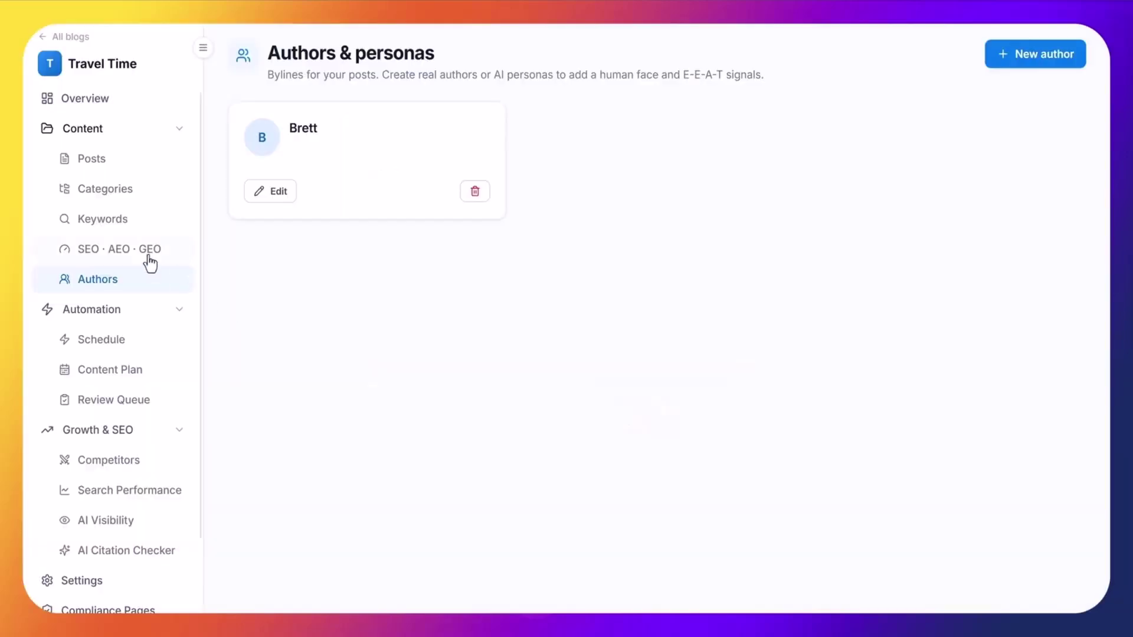
click(144, 253)
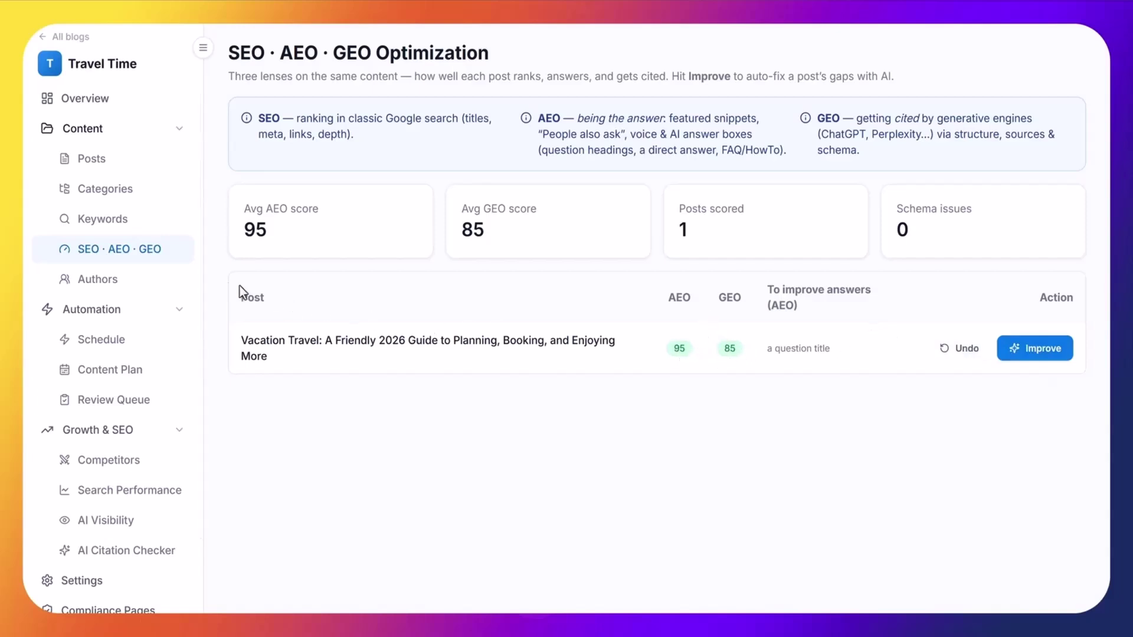
Try activating the blog's posting automation and examine the schedule's topic strategy options, without saving.
click(129, 339)
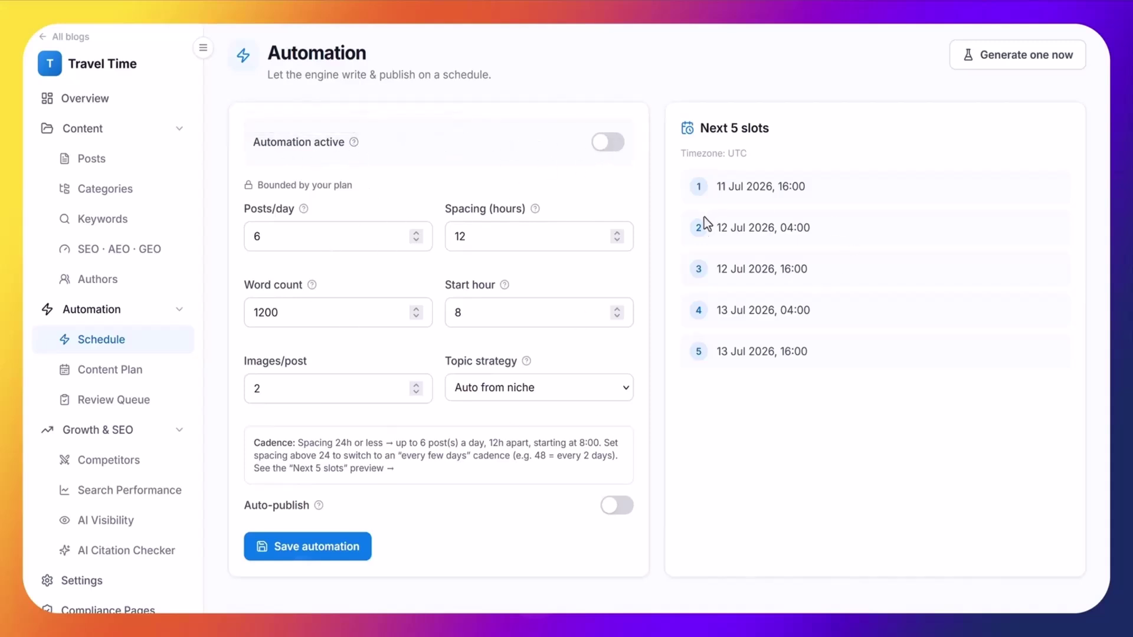
click(607, 148)
mouse_move(311, 286)
click(538, 388)
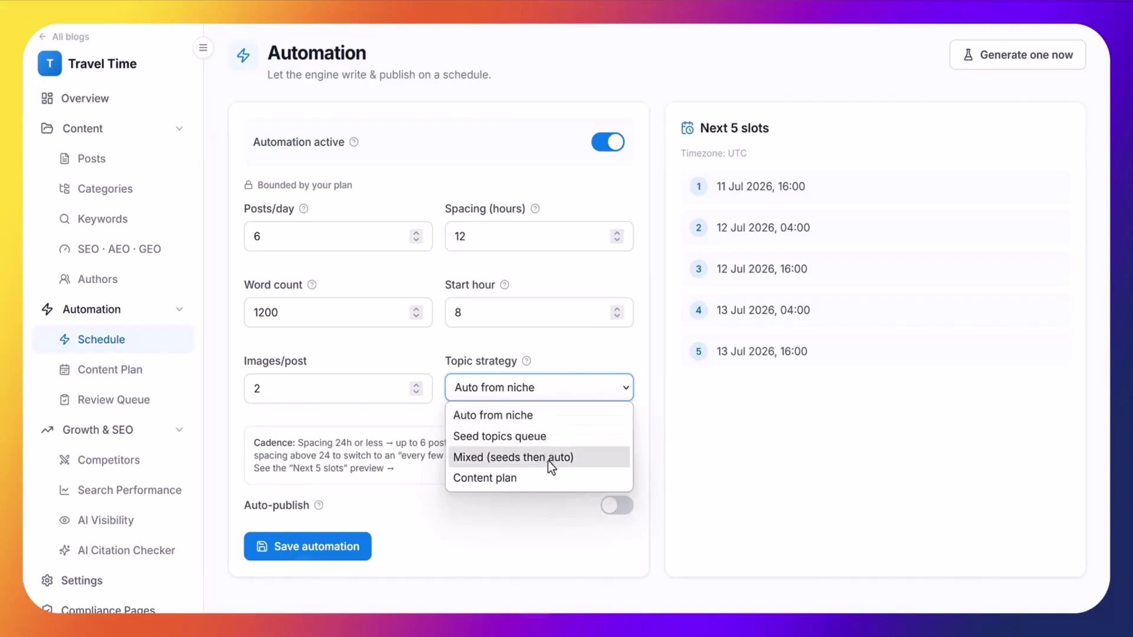
click(723, 463)
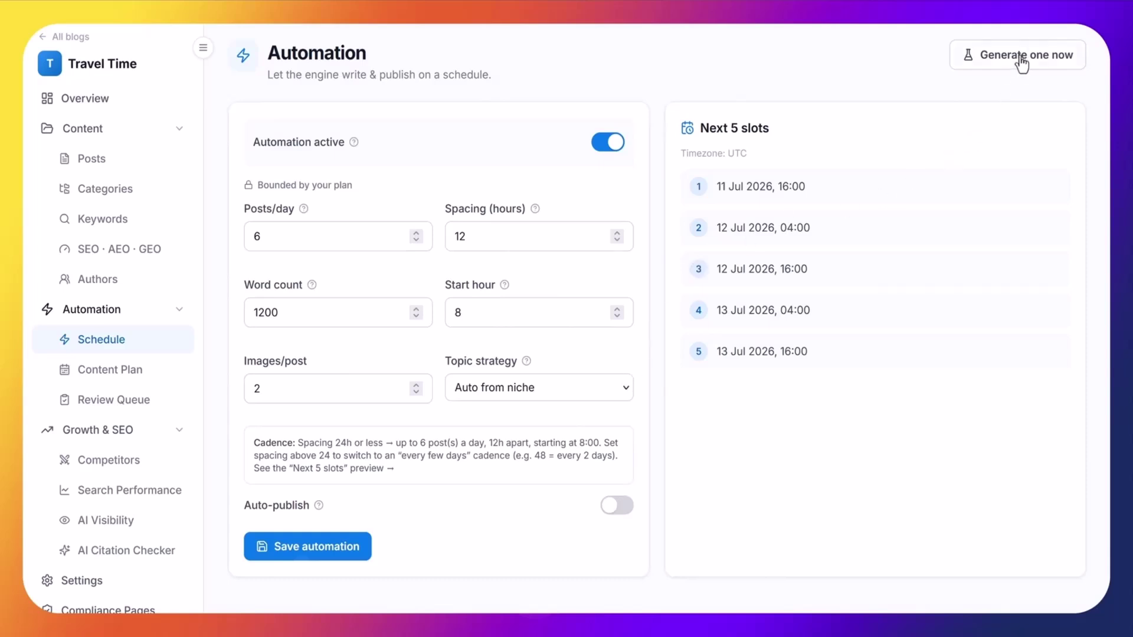
Generate a 30-day content plan and start writing the post planned for 14 July.
click(136, 372)
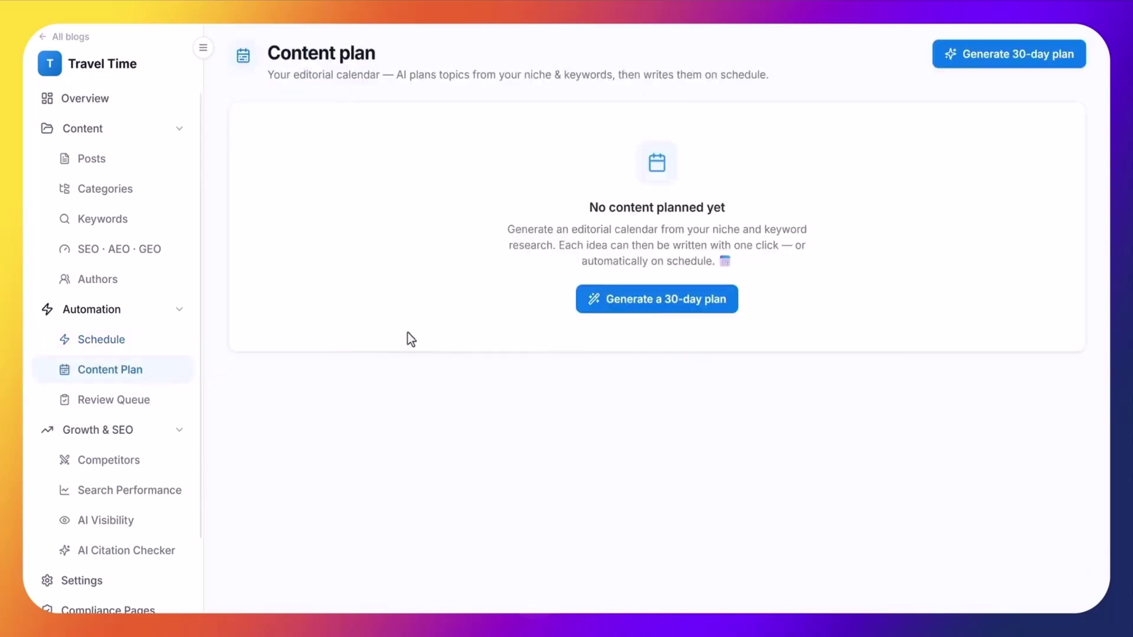
click(684, 305)
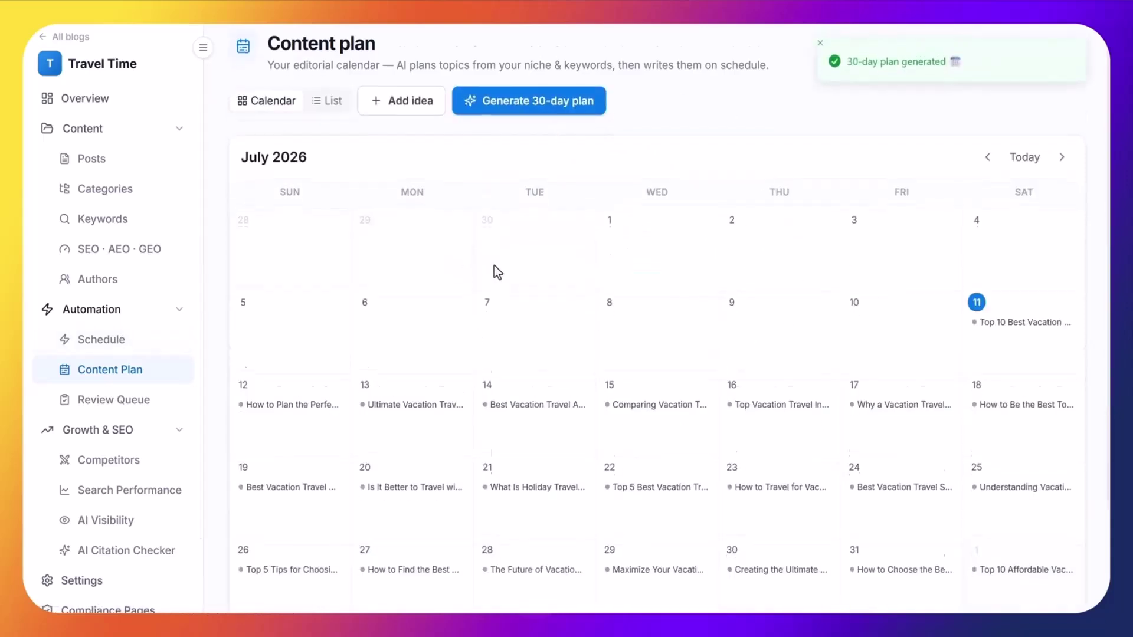
scroll(496, 268, down, 3)
click(543, 281)
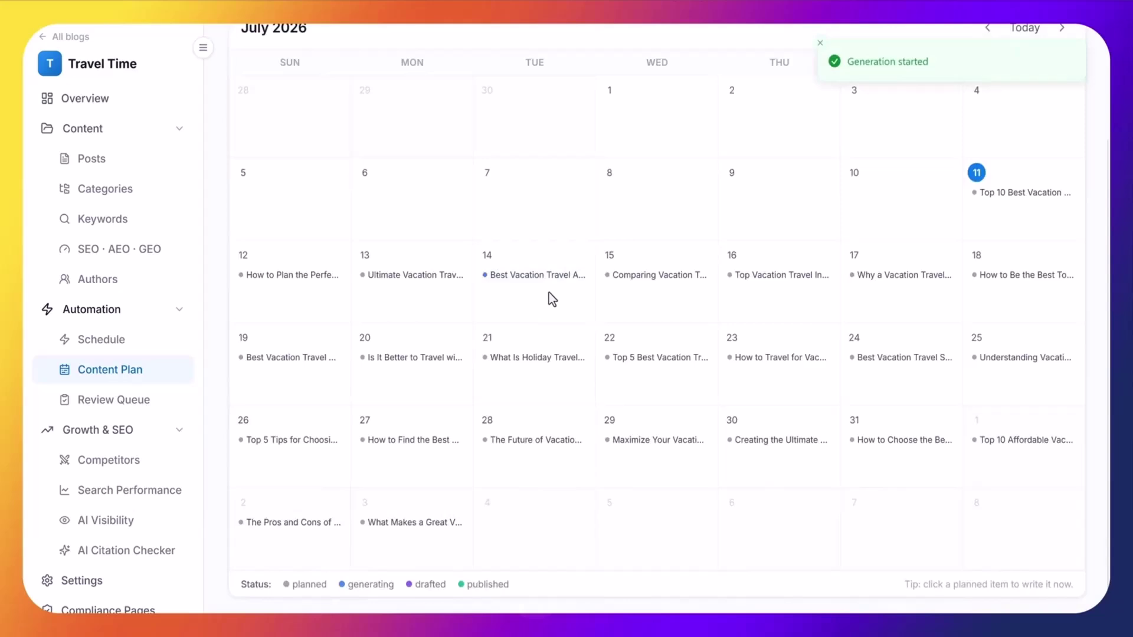
scroll(549, 289, up, 3)
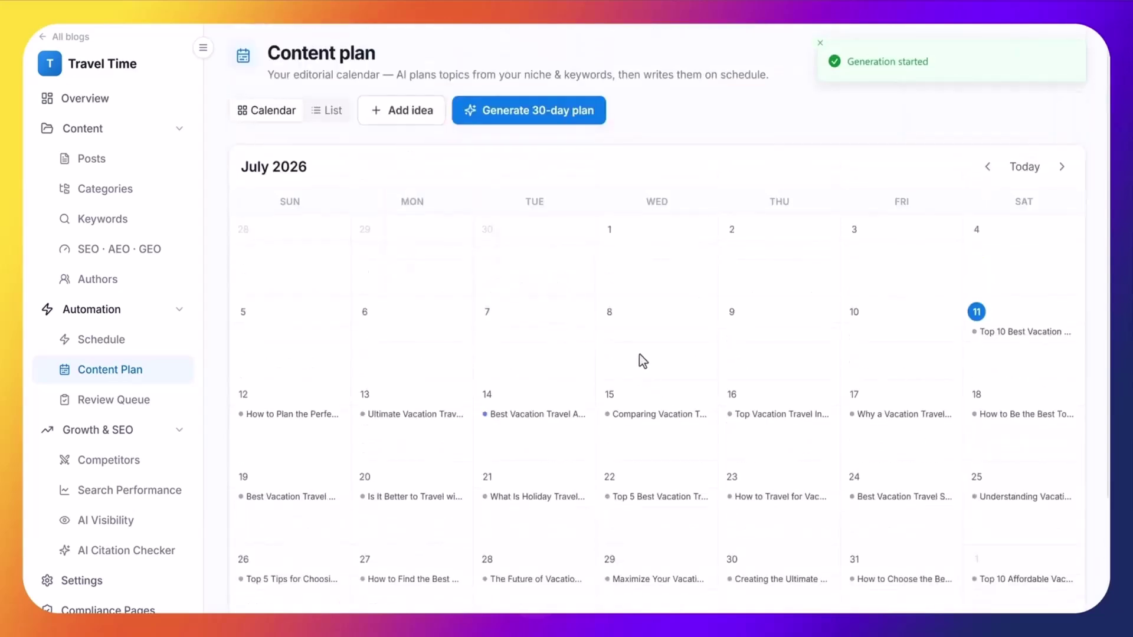
Recheck the automation schedule's topic strategy options and look over the review queue for automated drafts.
click(105, 347)
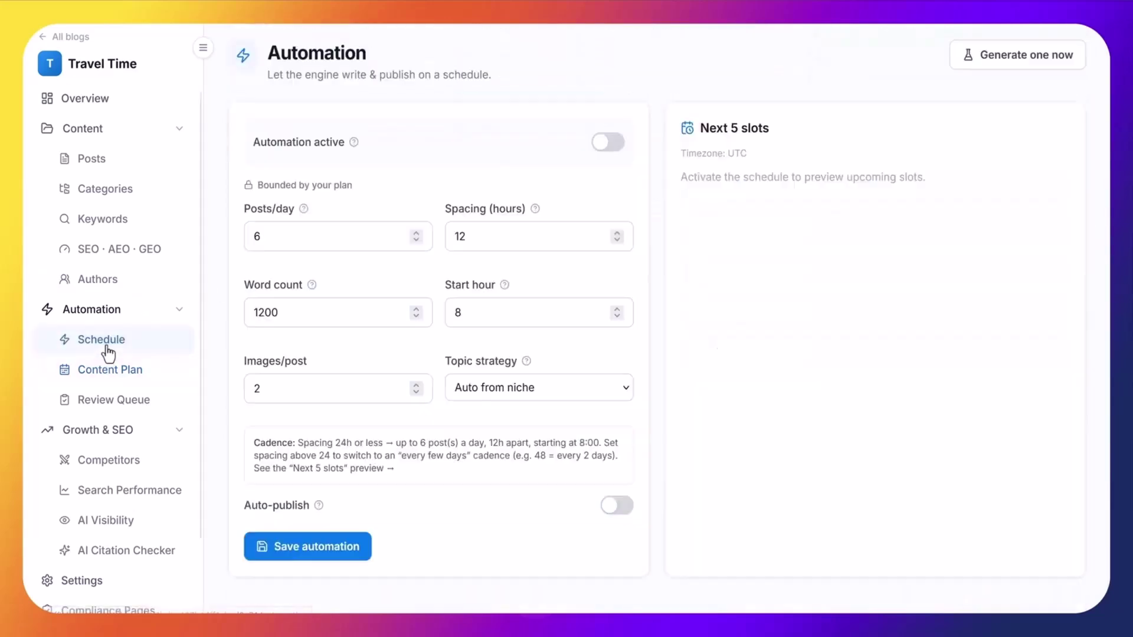
click(509, 392)
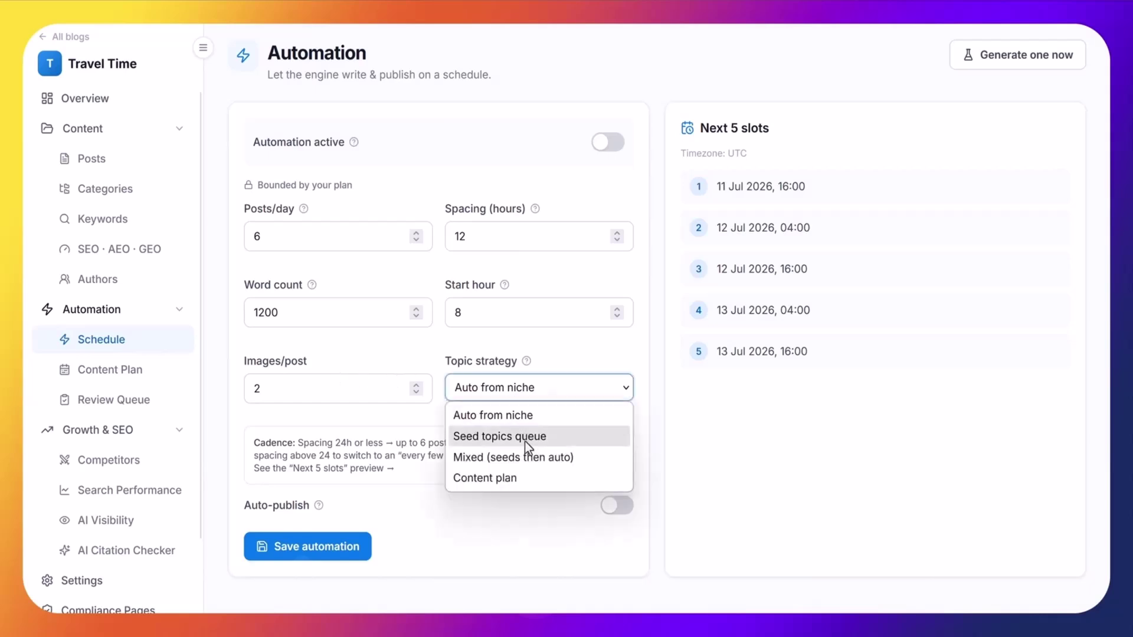
click(703, 470)
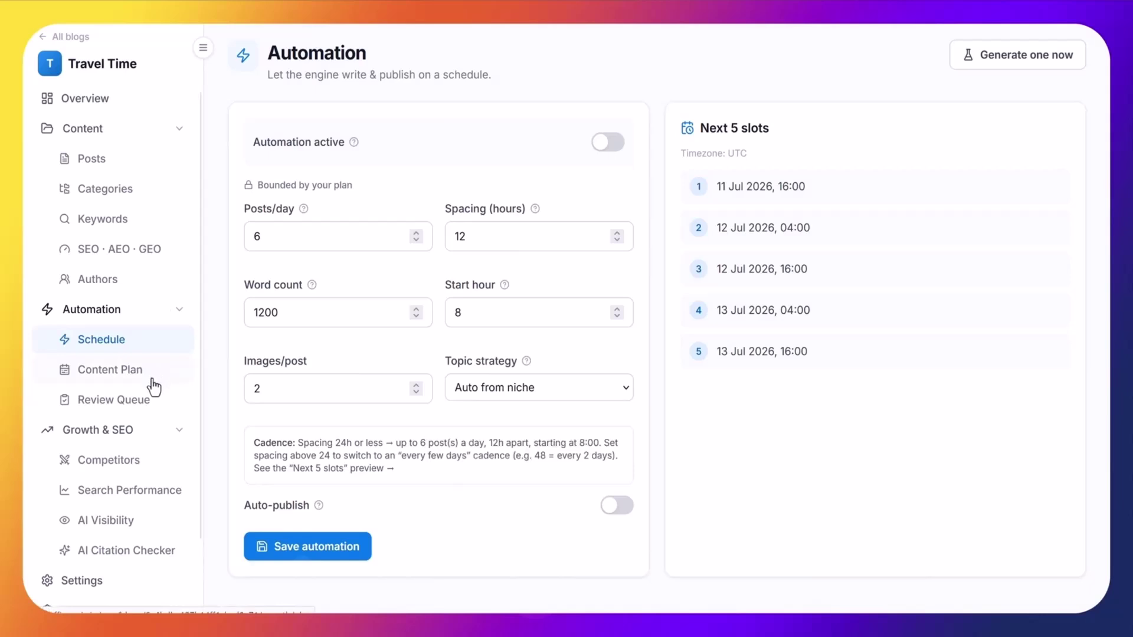
scroll(142, 399, down, 2)
click(140, 318)
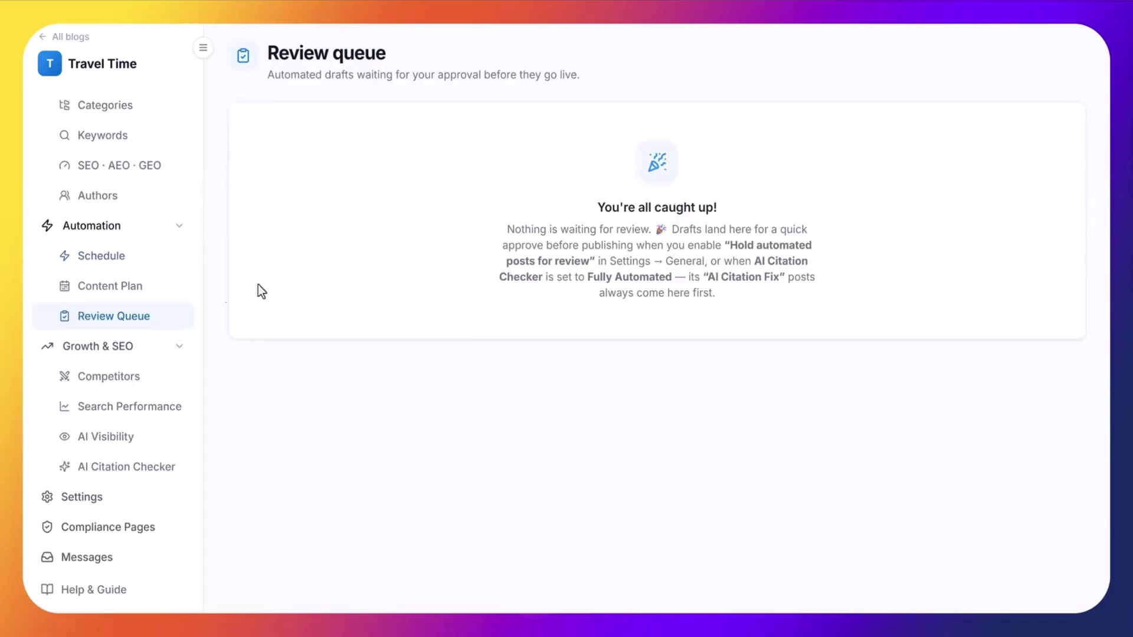
Add travelocity.com as a tracked competitor domain.
click(127, 379)
click(497, 153)
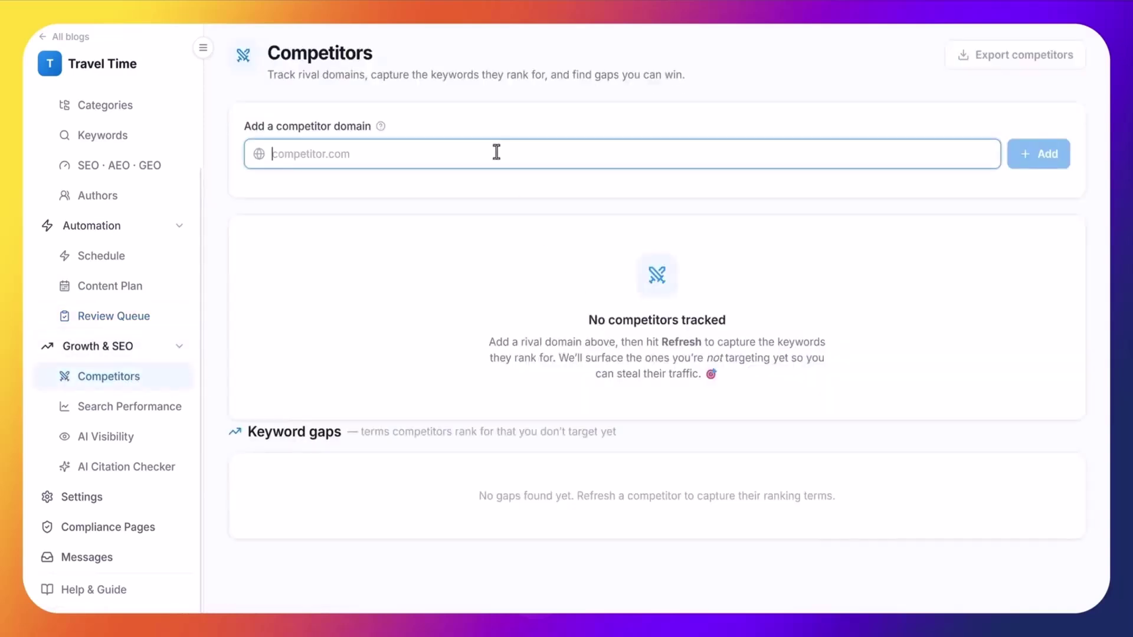
text(trave)
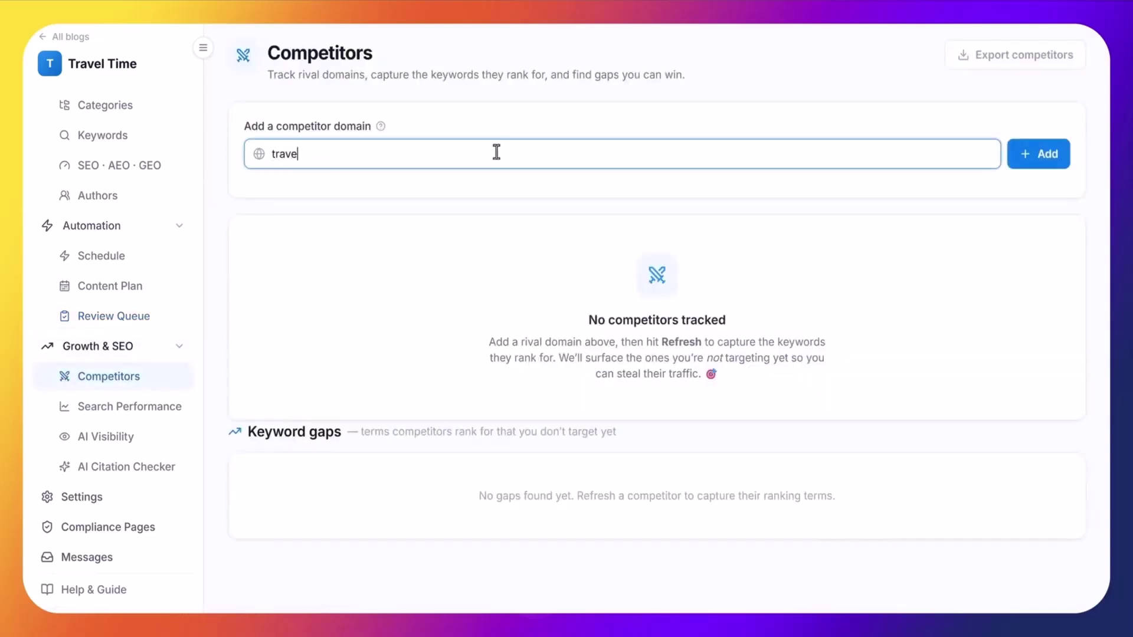
text(locity.com)
click(1025, 157)
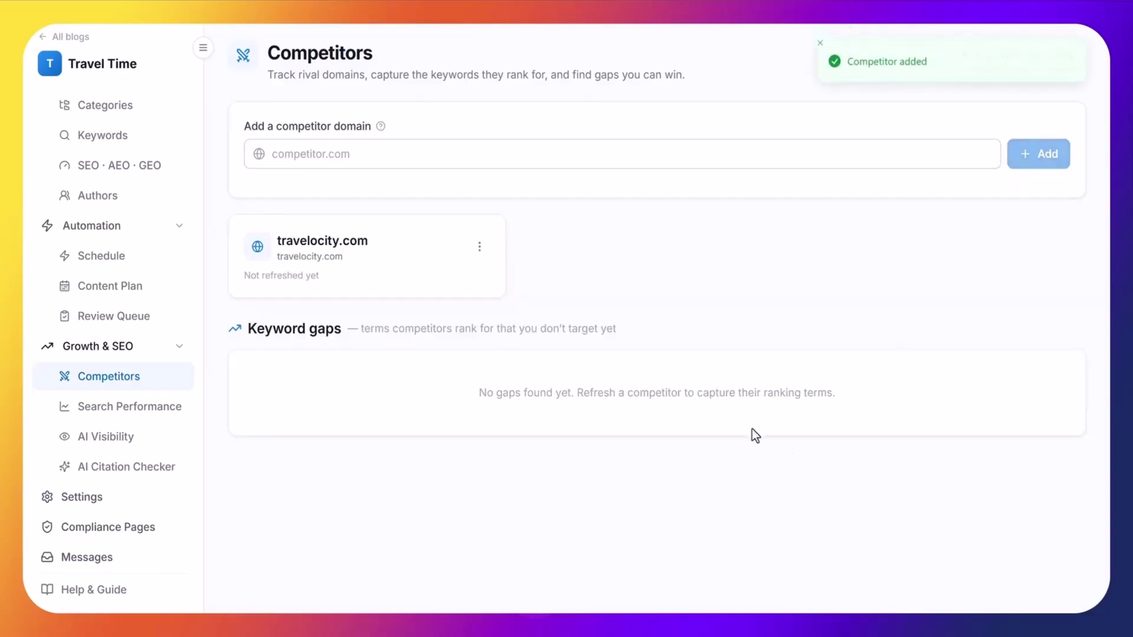
Refresh the ranking keywords for travelocity.com and review the full list of keyword gaps.
click(479, 248)
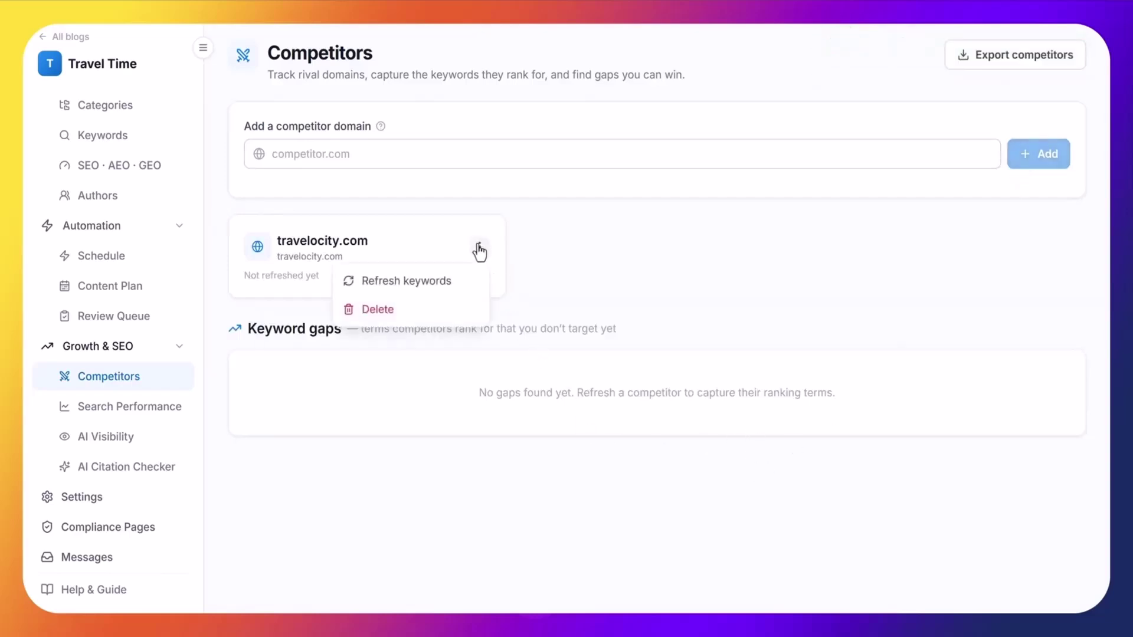
click(445, 283)
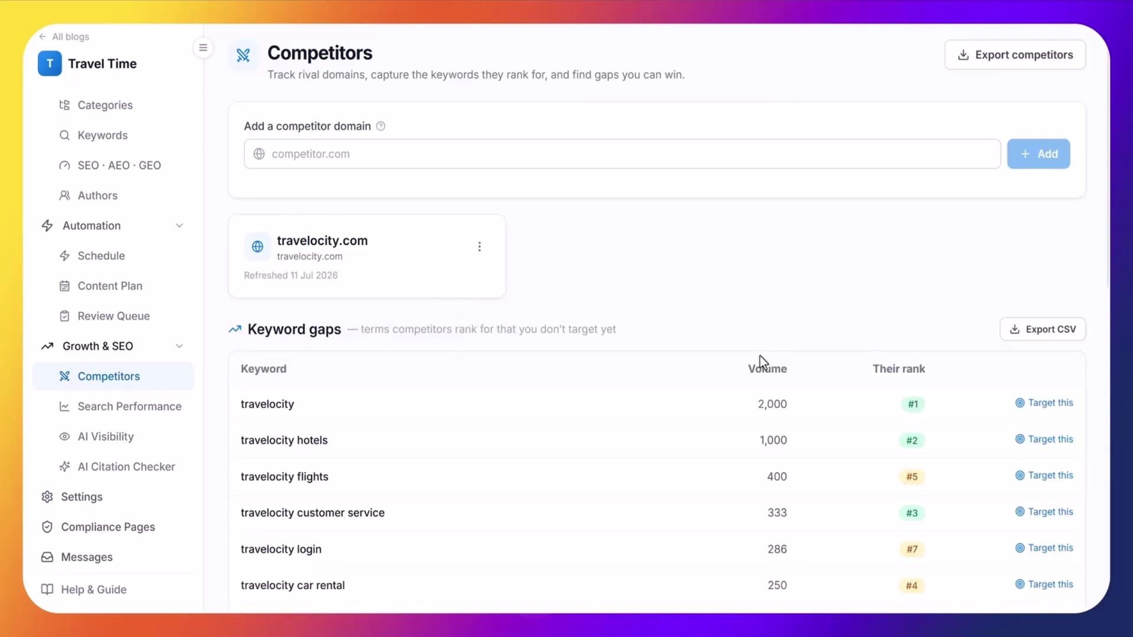
scroll(630, 361, down, 5)
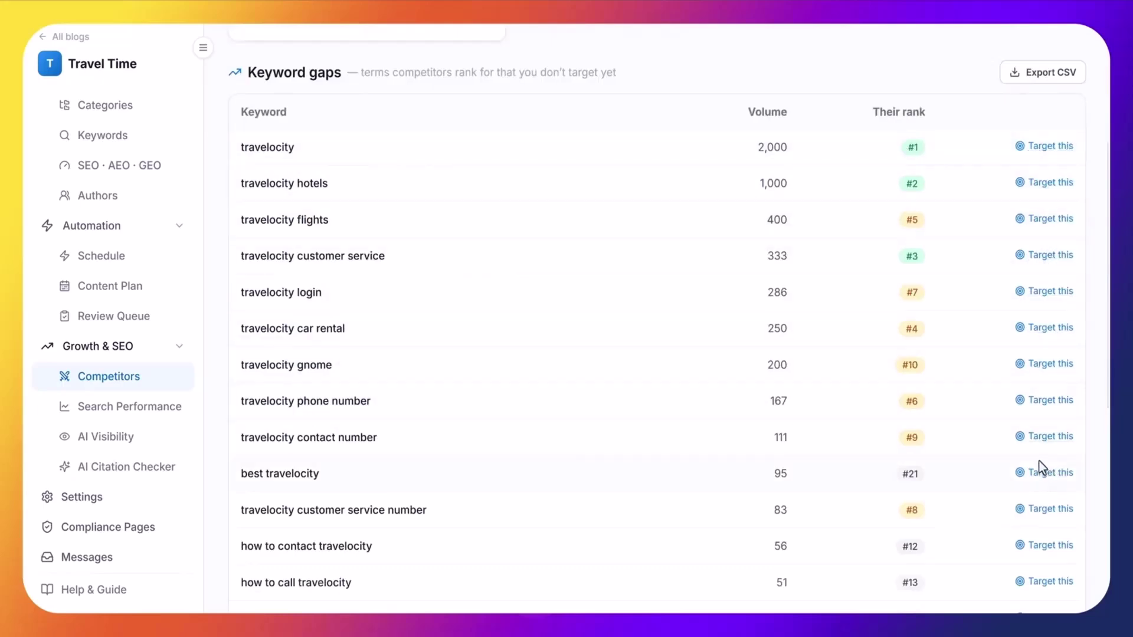
scroll(1039, 460, down, 6)
scroll(1036, 458, down, 2)
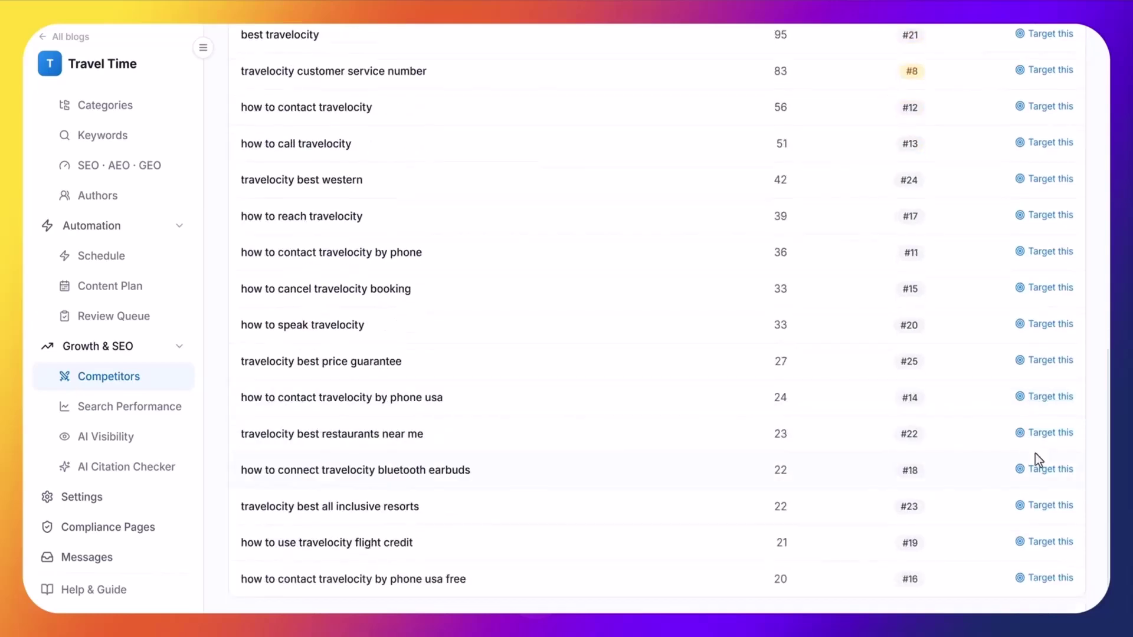
scroll(1035, 453, up, 8)
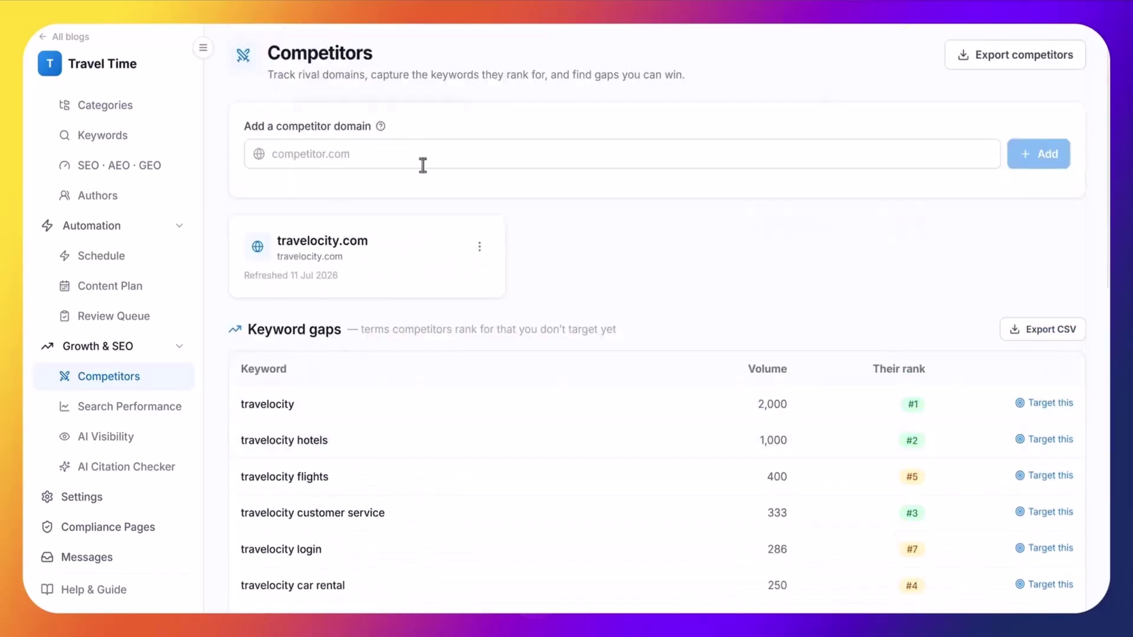
Check the blog's search performance, and add "best travel destinations" as a tracked question for AI visibility.
click(157, 417)
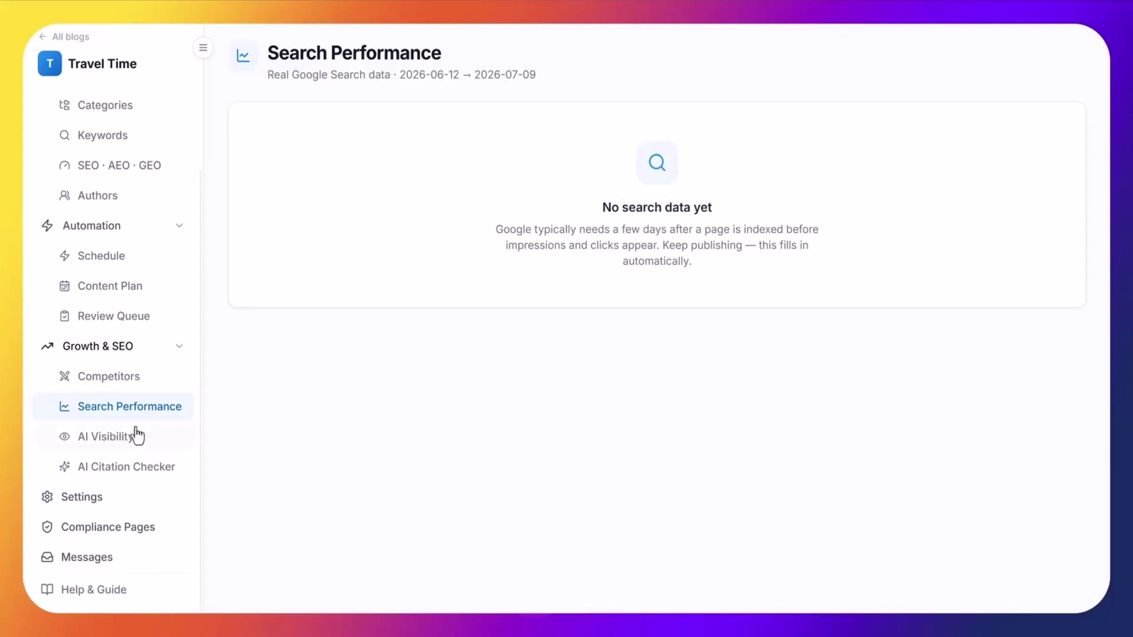
click(120, 438)
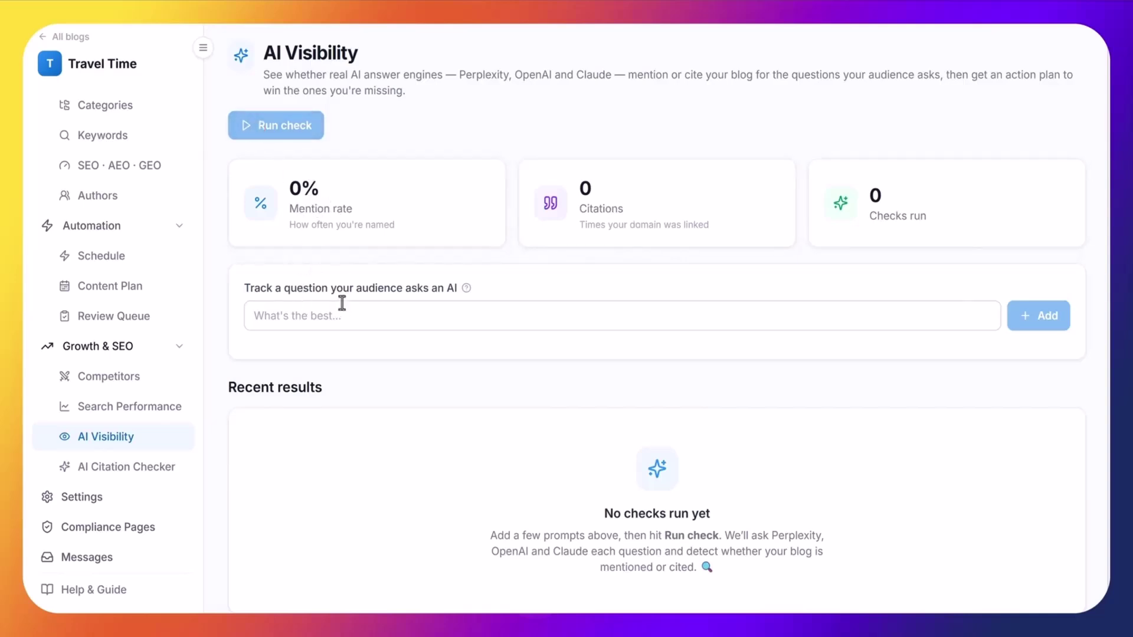
click(393, 316)
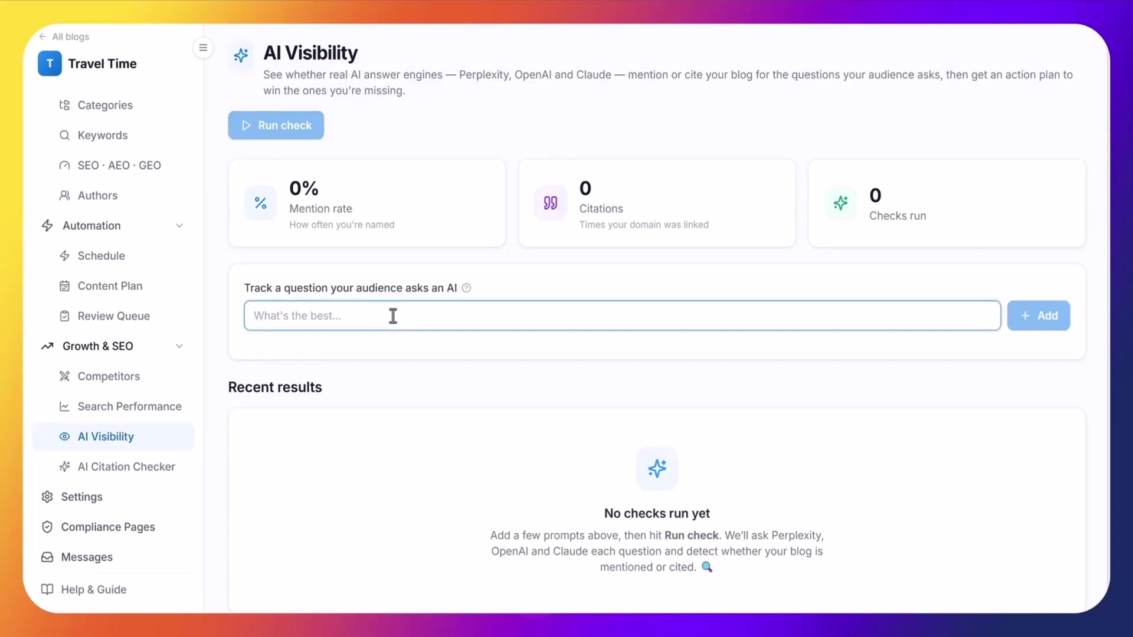
text(best)
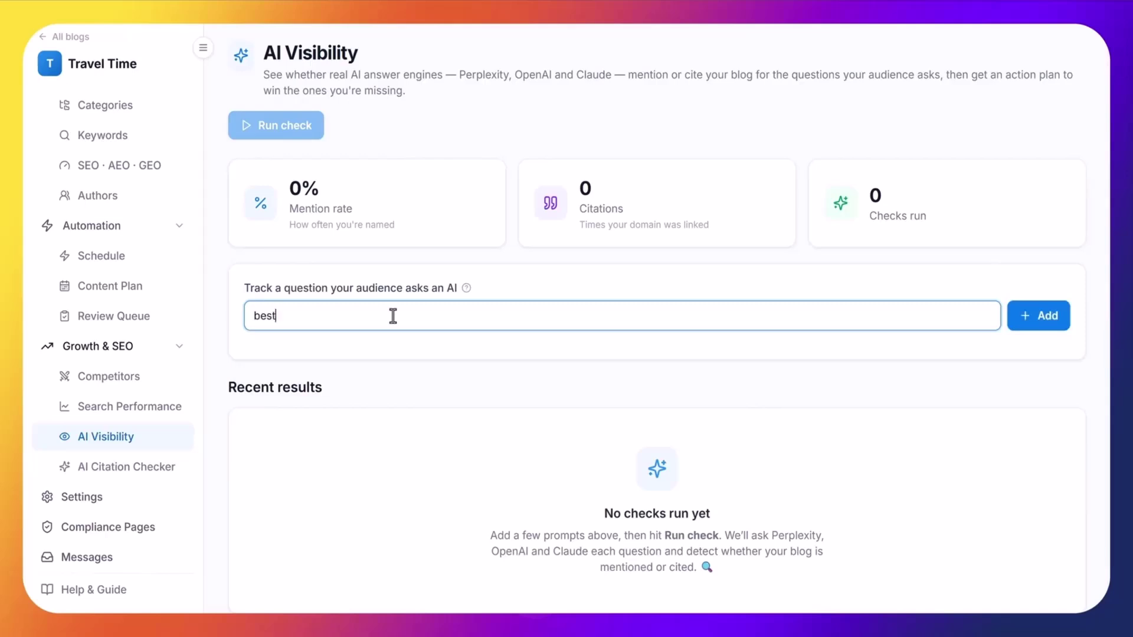
text(rtravel destinations)
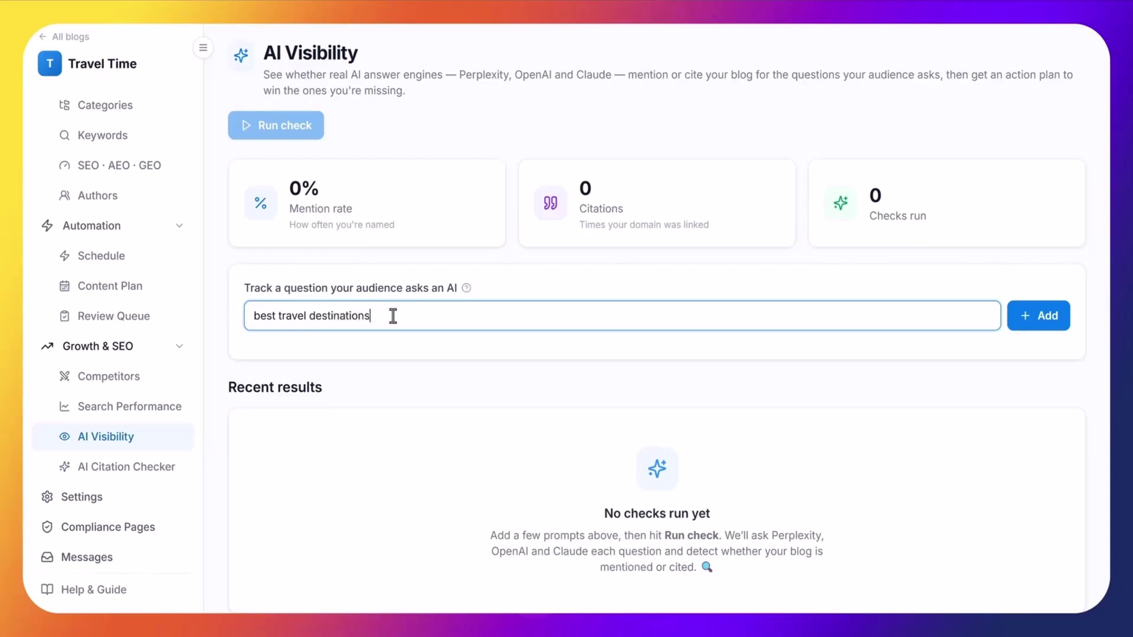
click(1031, 319)
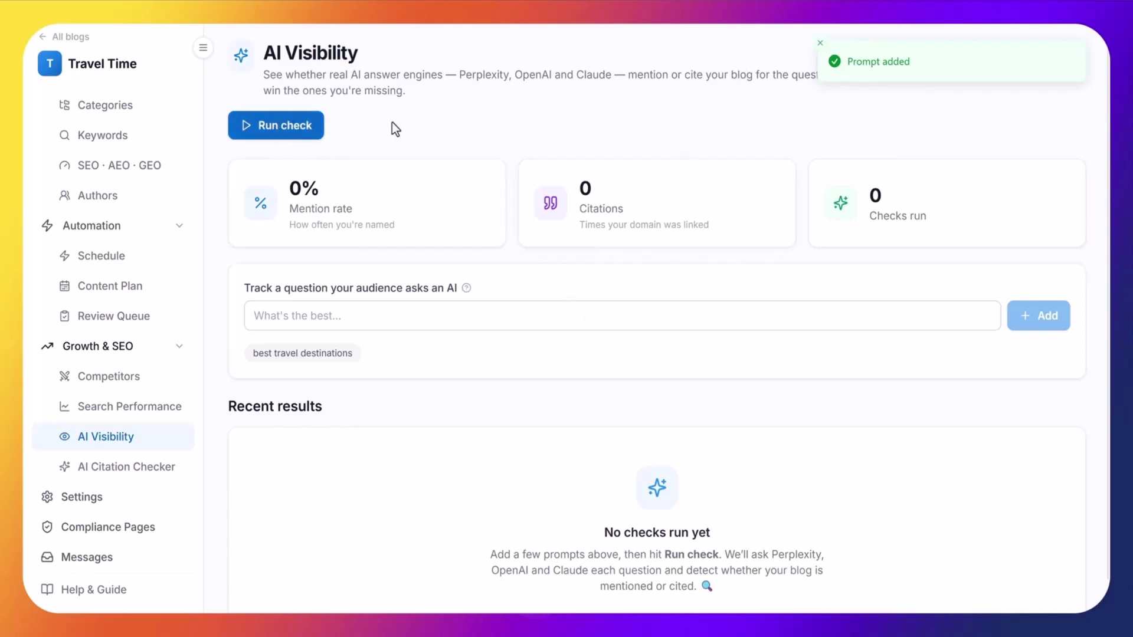
Run the AI visibility check and generate the action plan for getting mentioned for "best travel destinations".
click(291, 133)
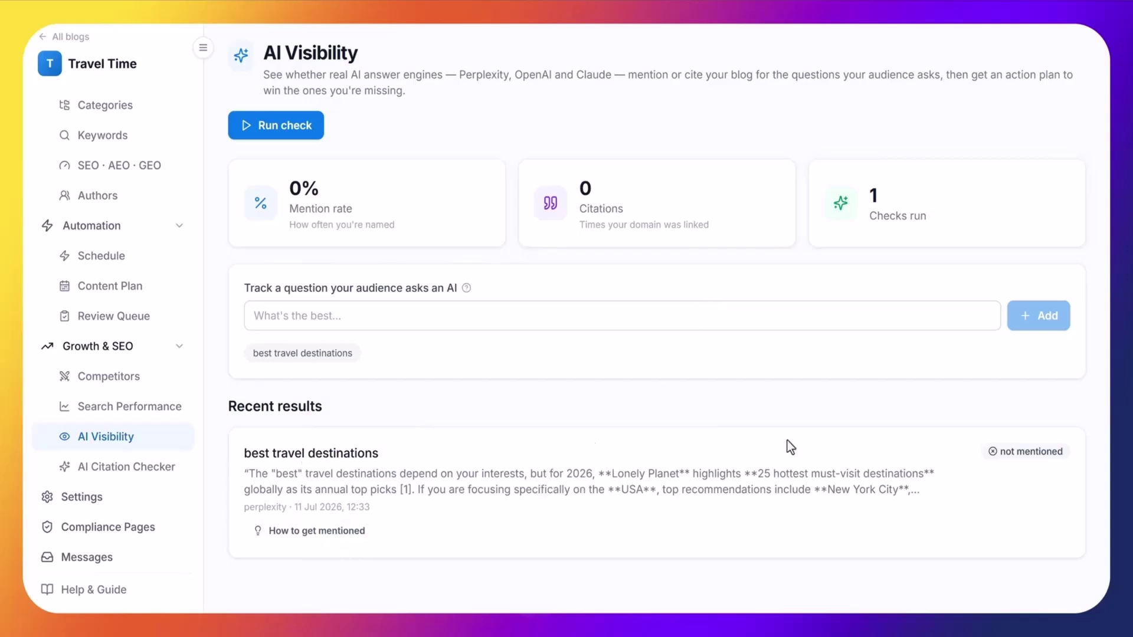
click(351, 537)
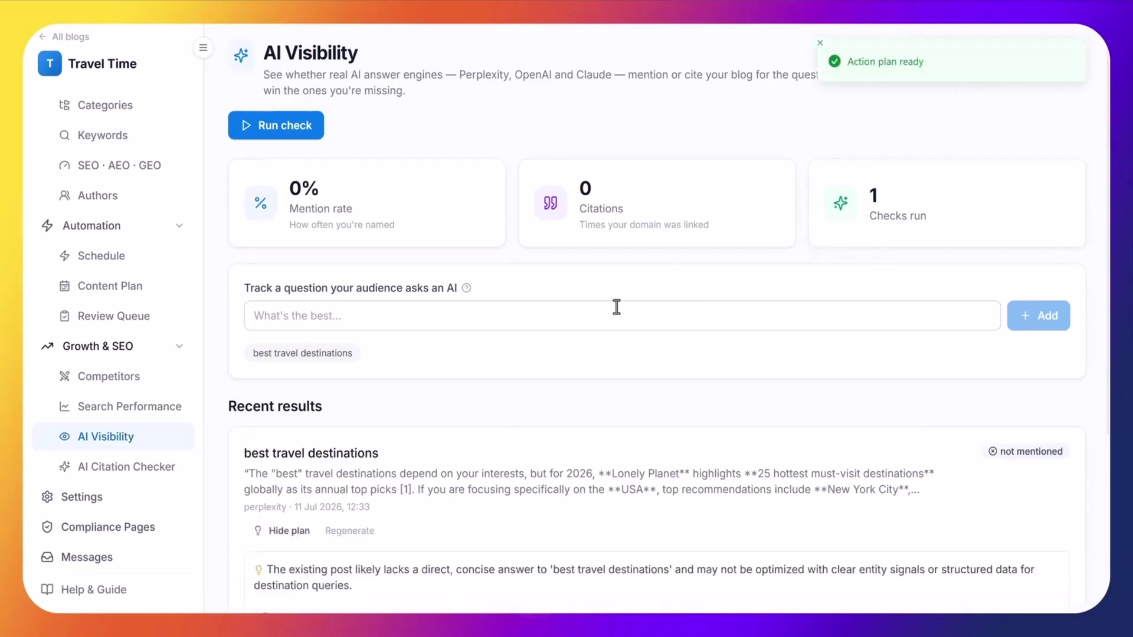
scroll(617, 307, down, 4)
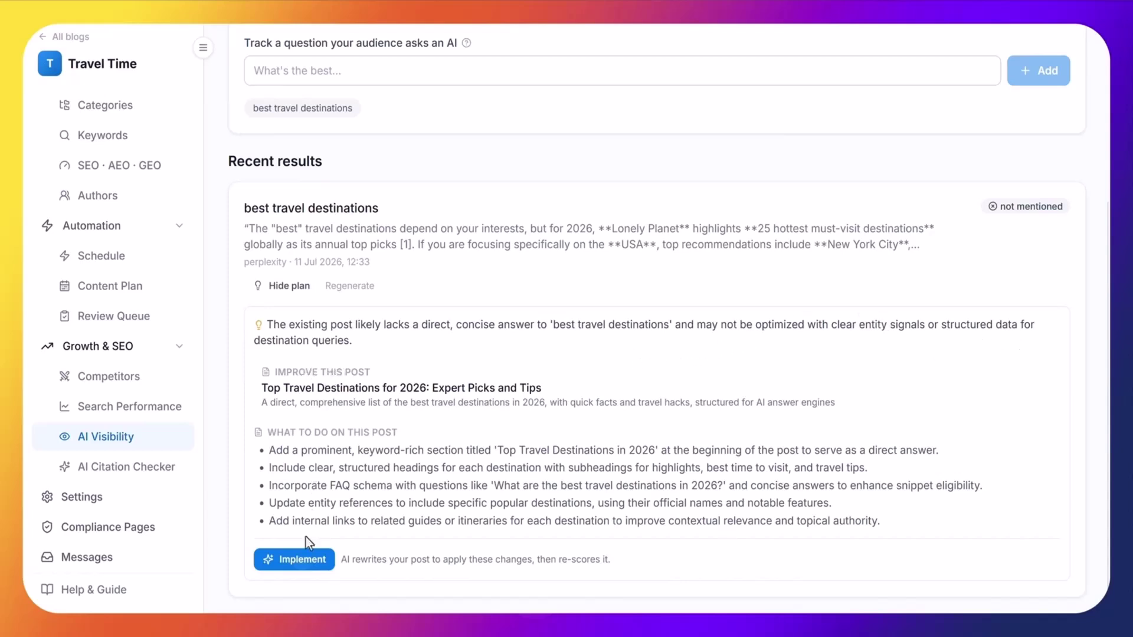
scroll(354, 514, up, 5)
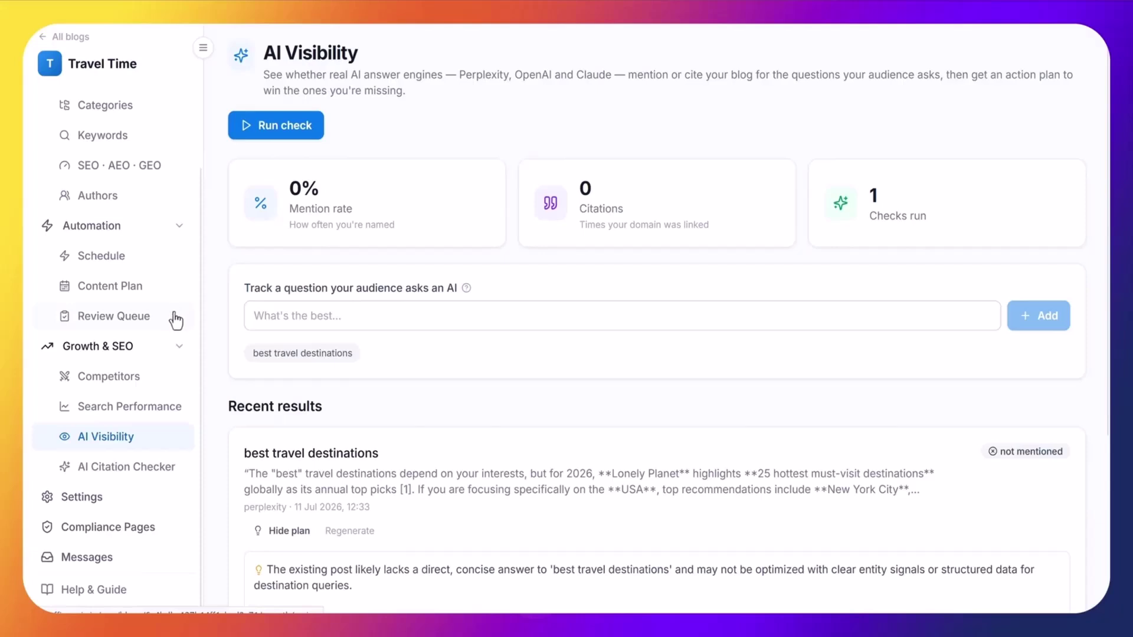
scroll(118, 384, down, 2)
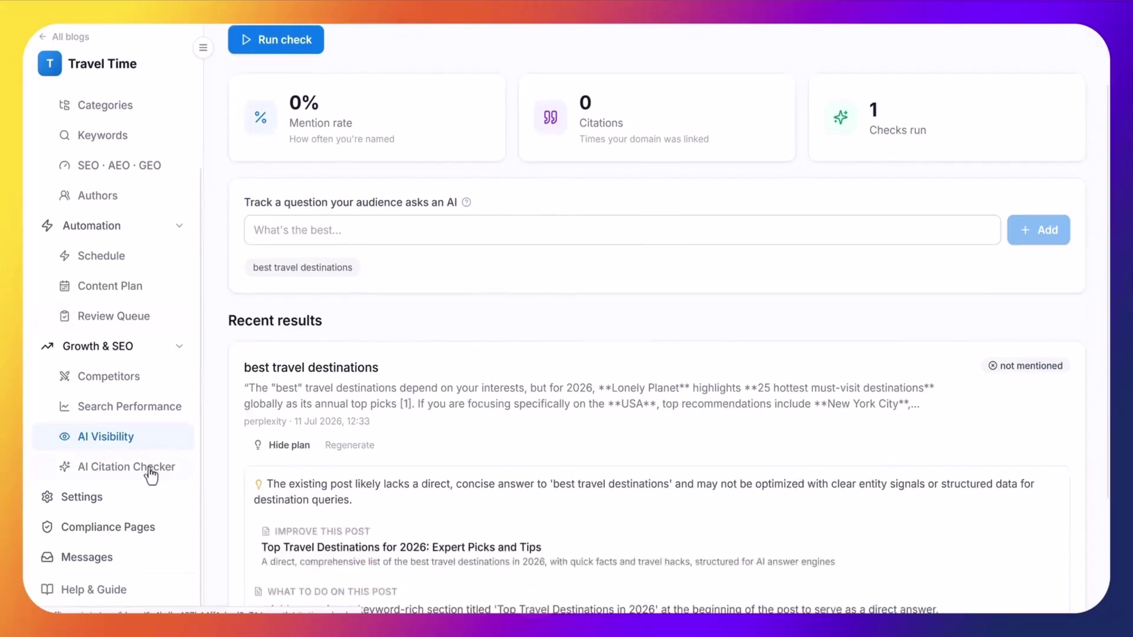
Review the AI Citation Checker's autopilot modes, citation statistics, tracked questions and recent results.
click(88, 466)
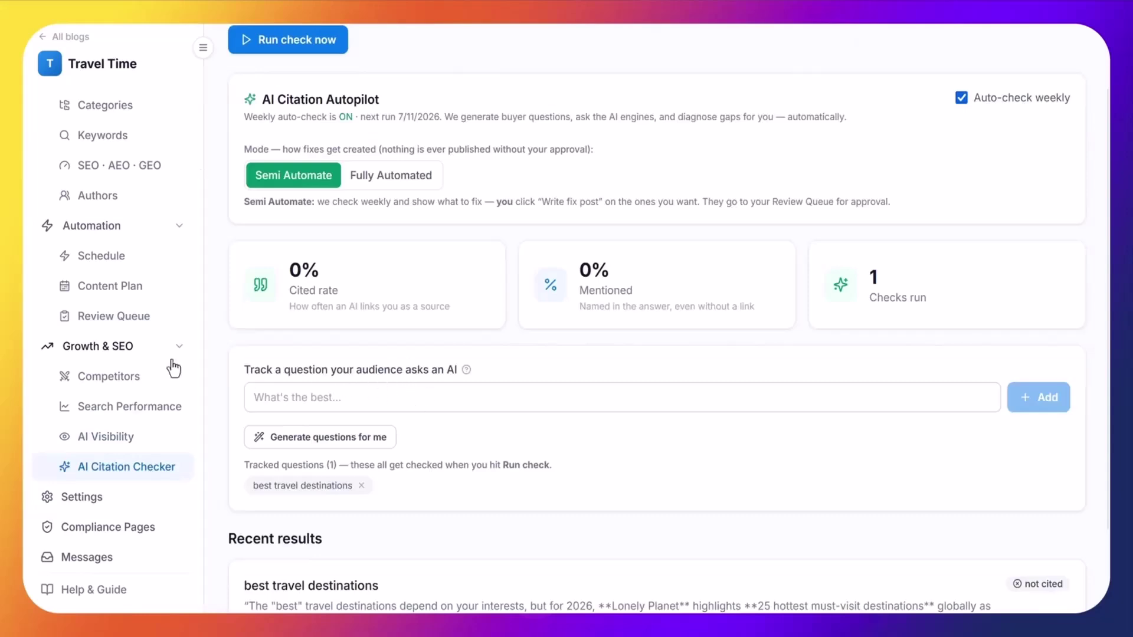
scroll(159, 386, down, 2)
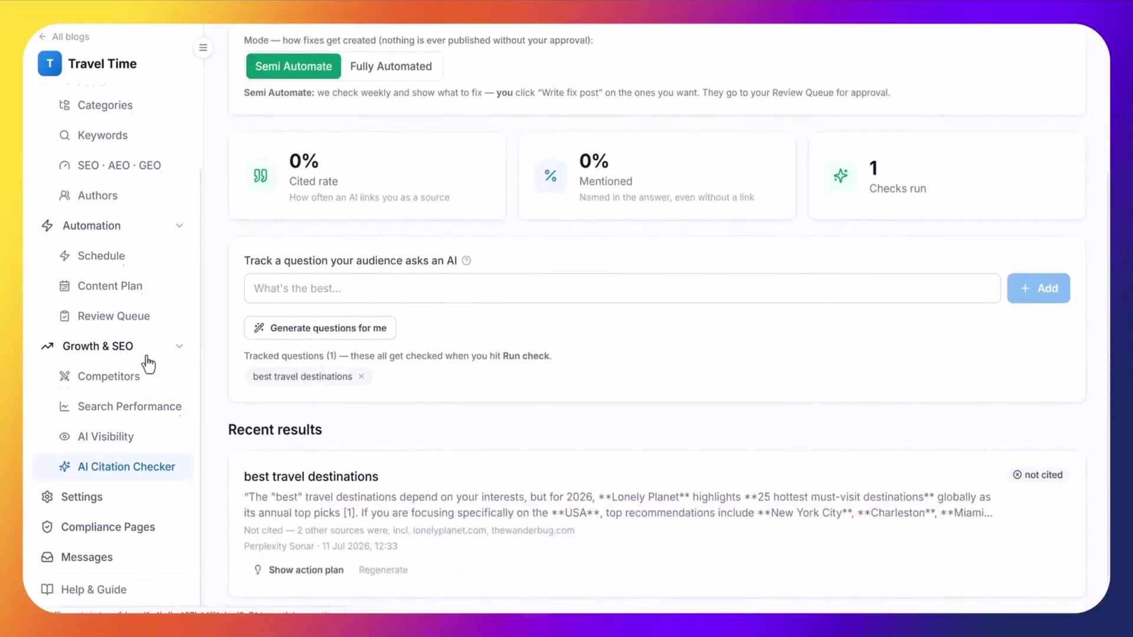
scroll(148, 362, up, 2)
scroll(308, 219, up, 3)
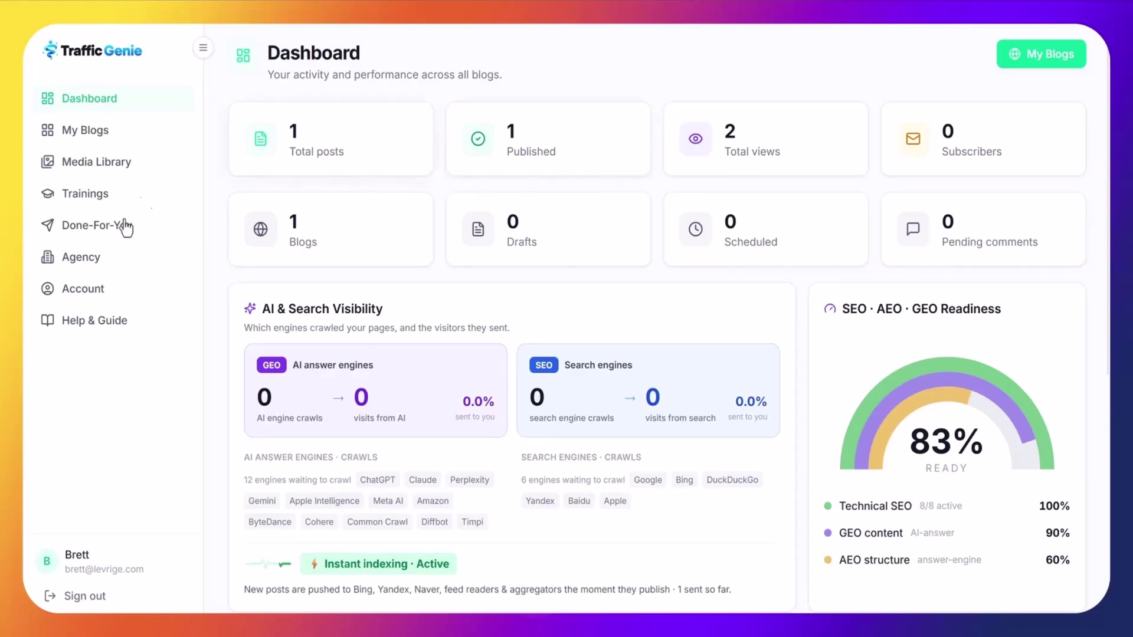
Create a white-label agency named Bright Pixel Media.
click(100, 265)
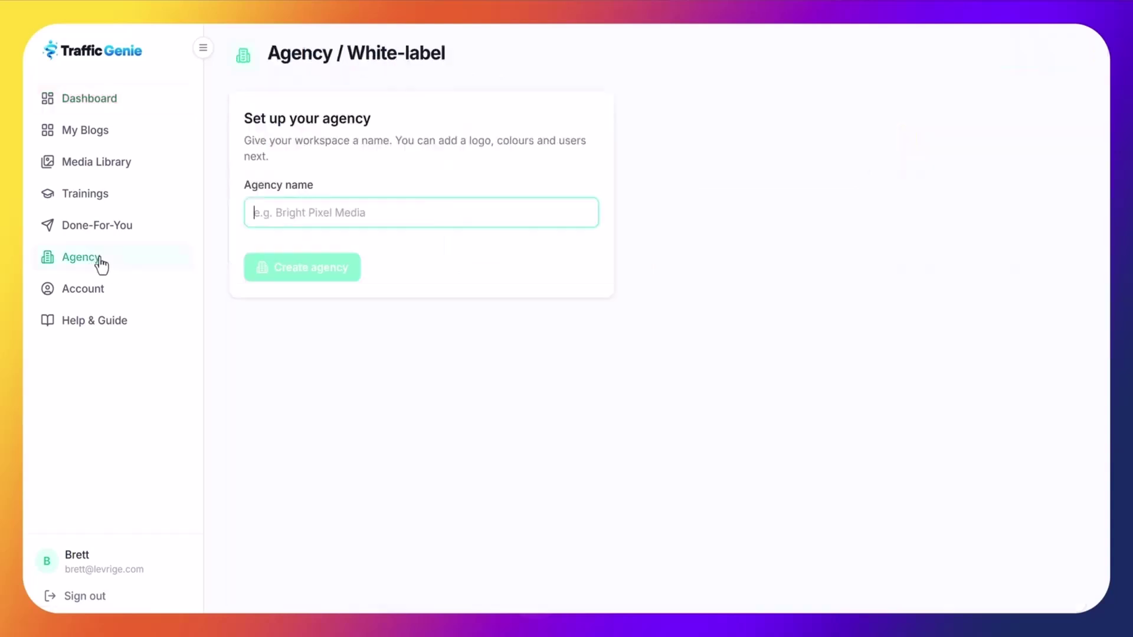
click(353, 207)
text(Bri)
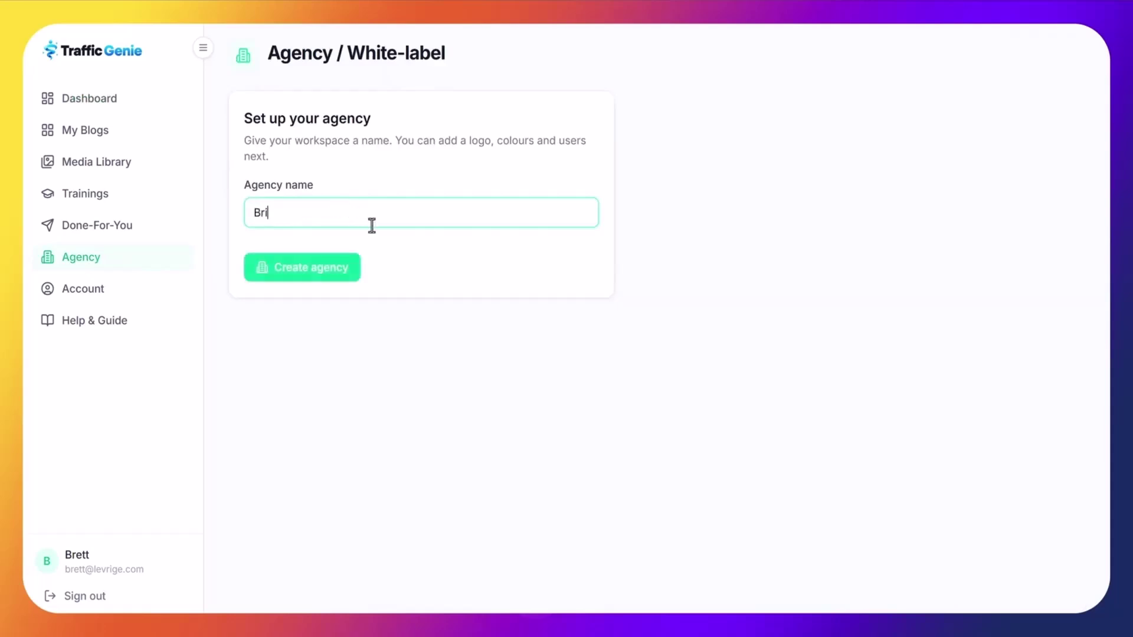
text(ght Pixel Media)
click(314, 276)
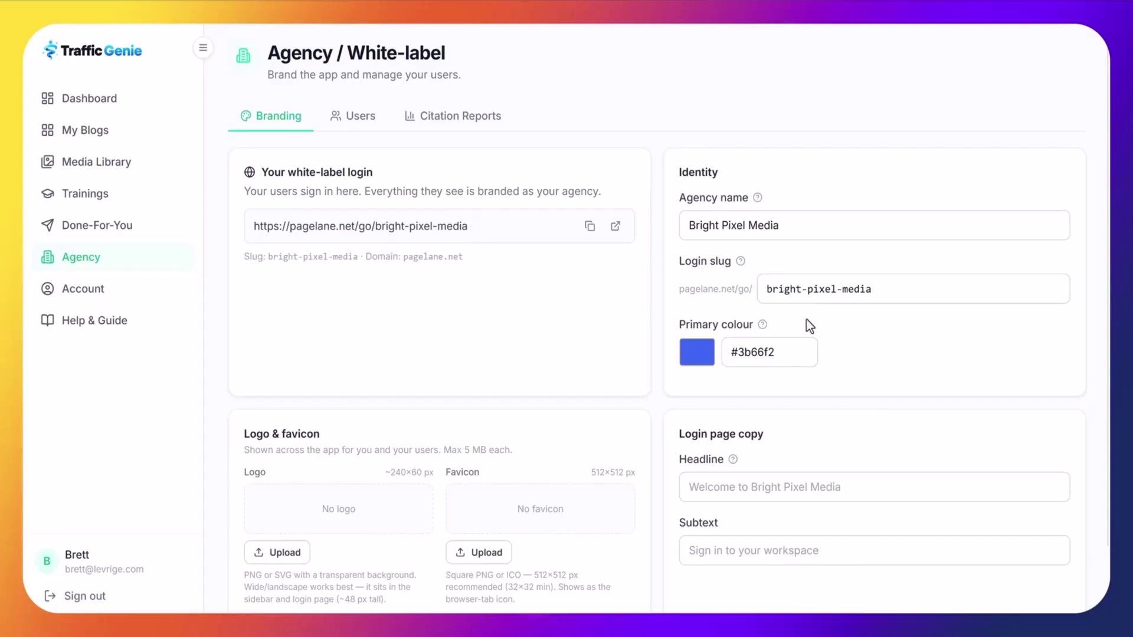
Set the agency's primary colour to the pink #ff0080.
mouse_move(755, 198)
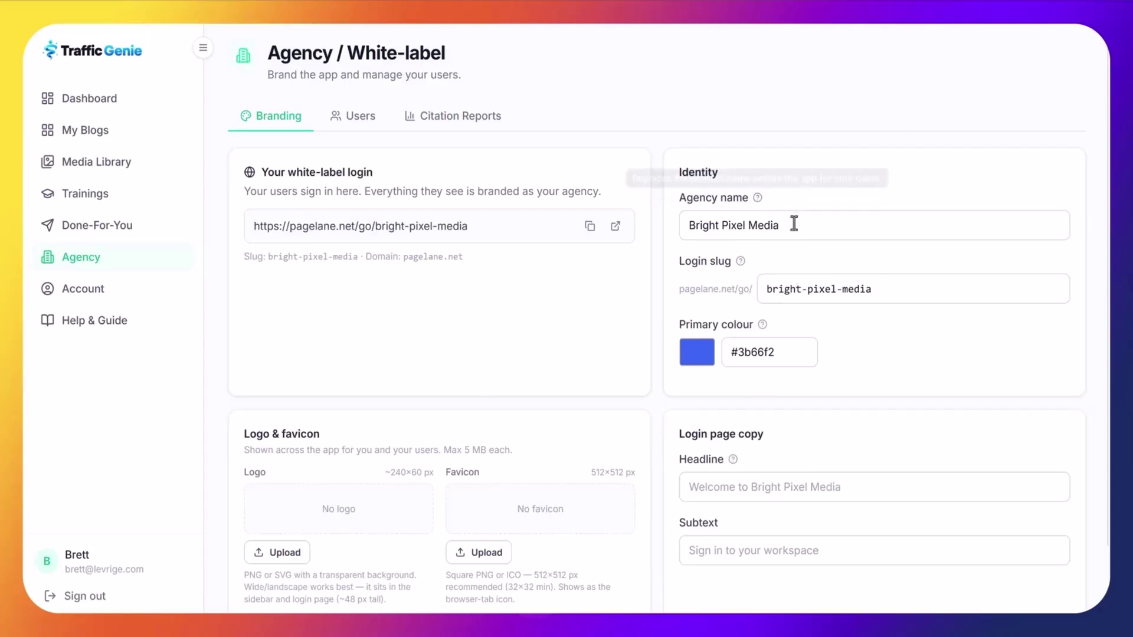
scroll(777, 272, down, 1)
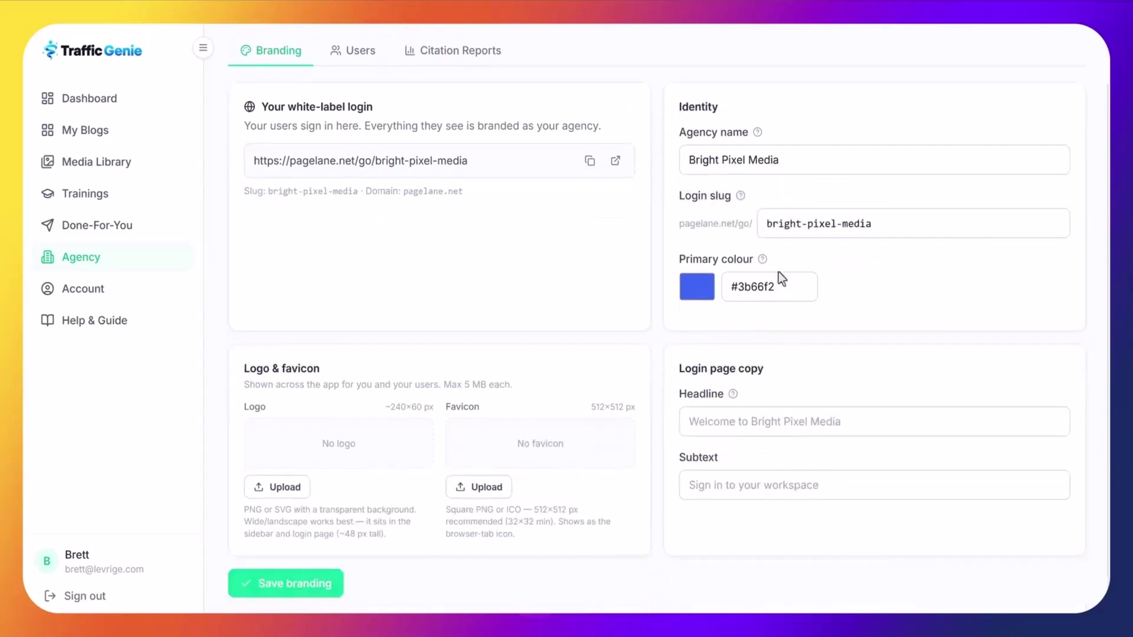
click(706, 295)
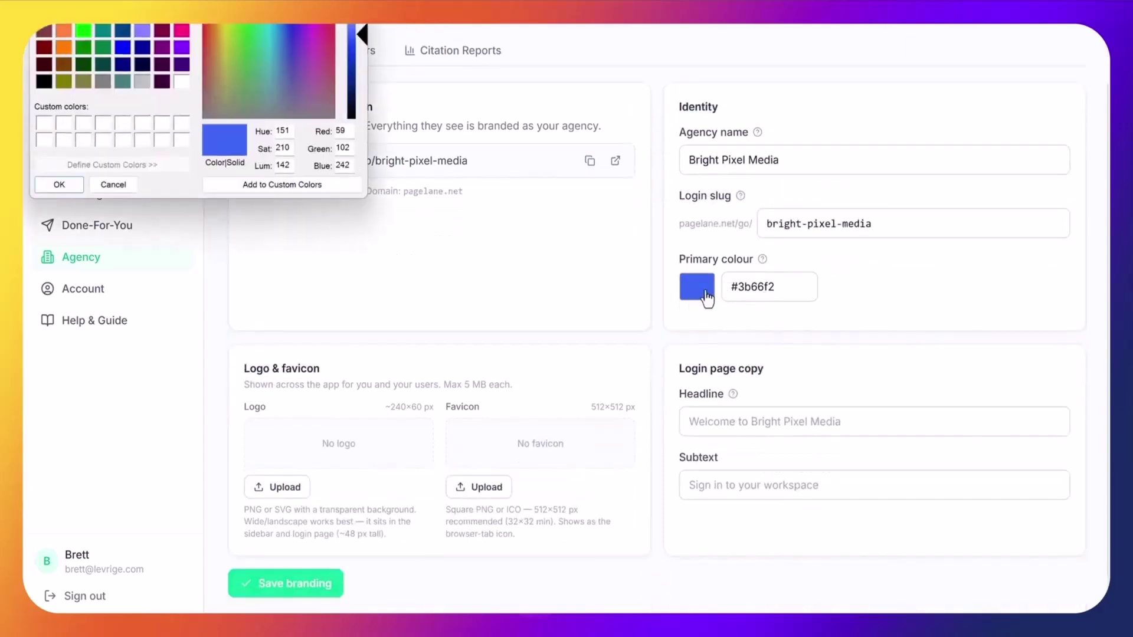
click(182, 30)
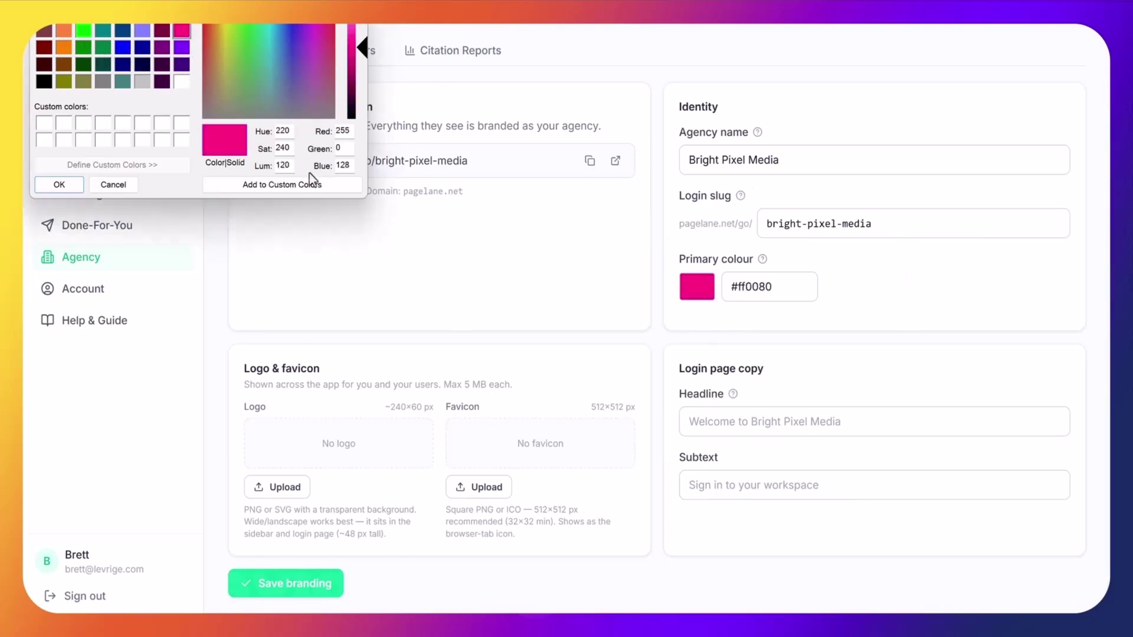
click(61, 184)
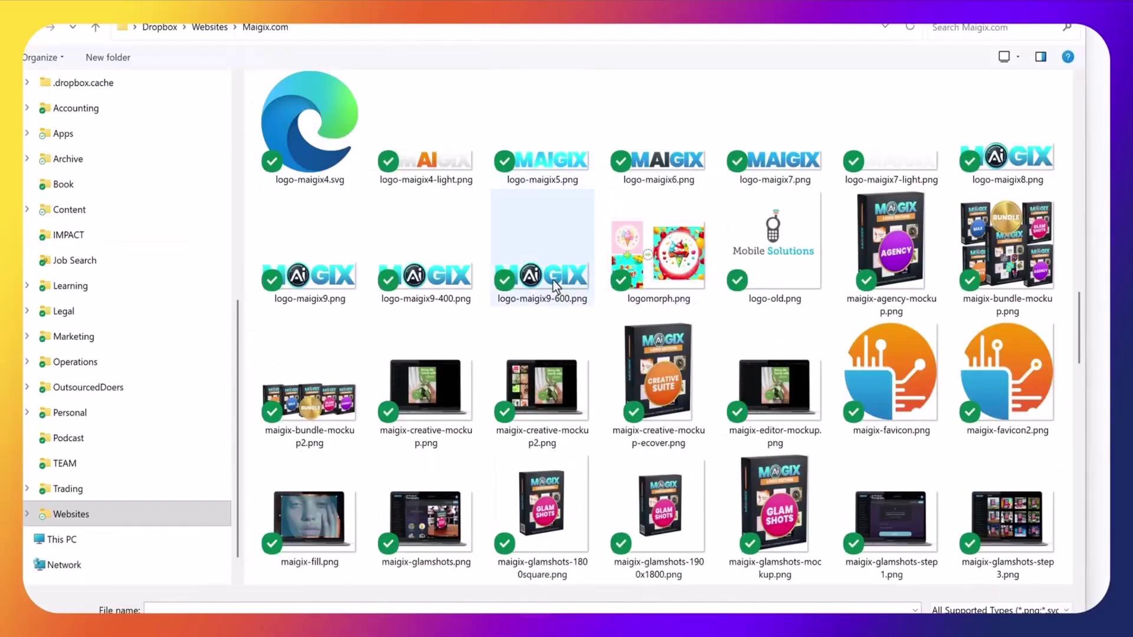
Upload logo-maigix9-600.png as the agency logo and favicon-maigix3.png as its favicon.
click(553, 281)
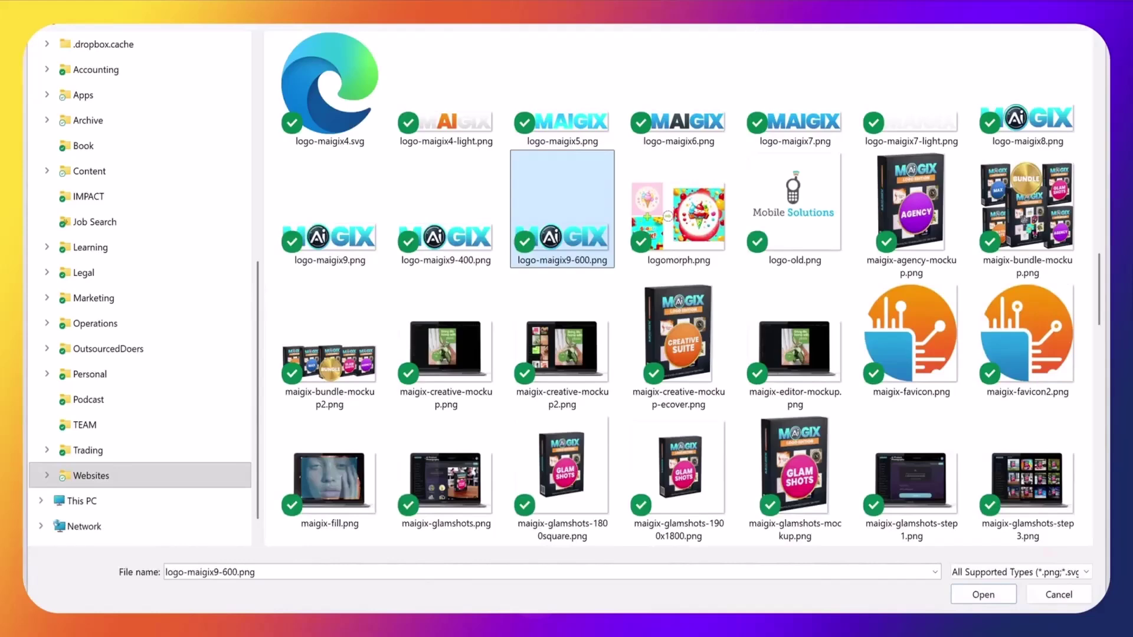
click(1002, 592)
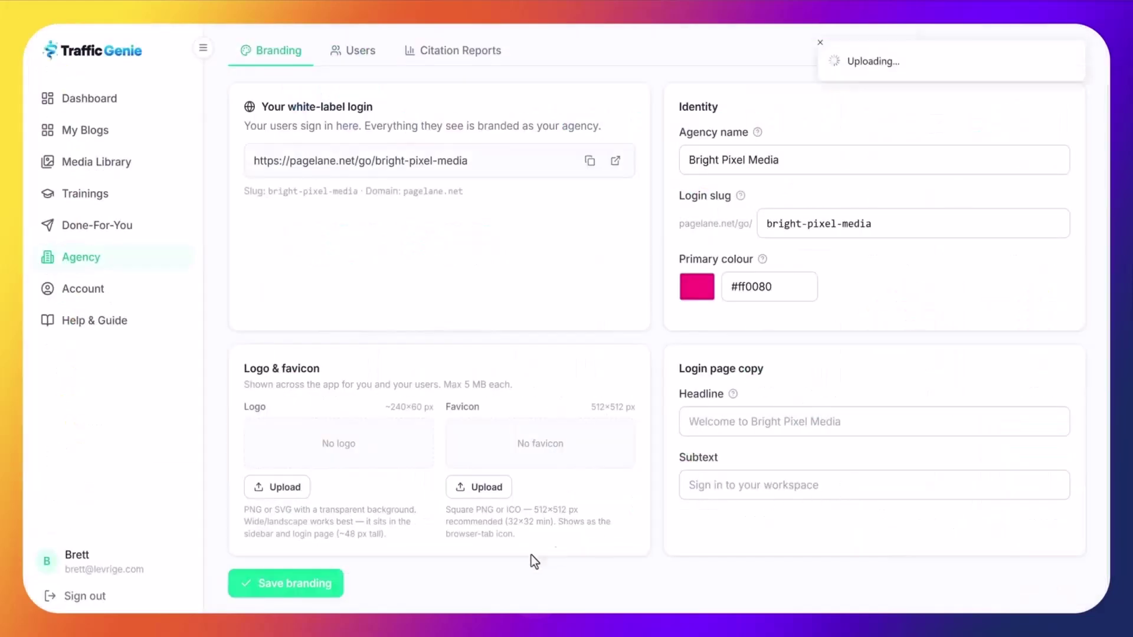
click(497, 500)
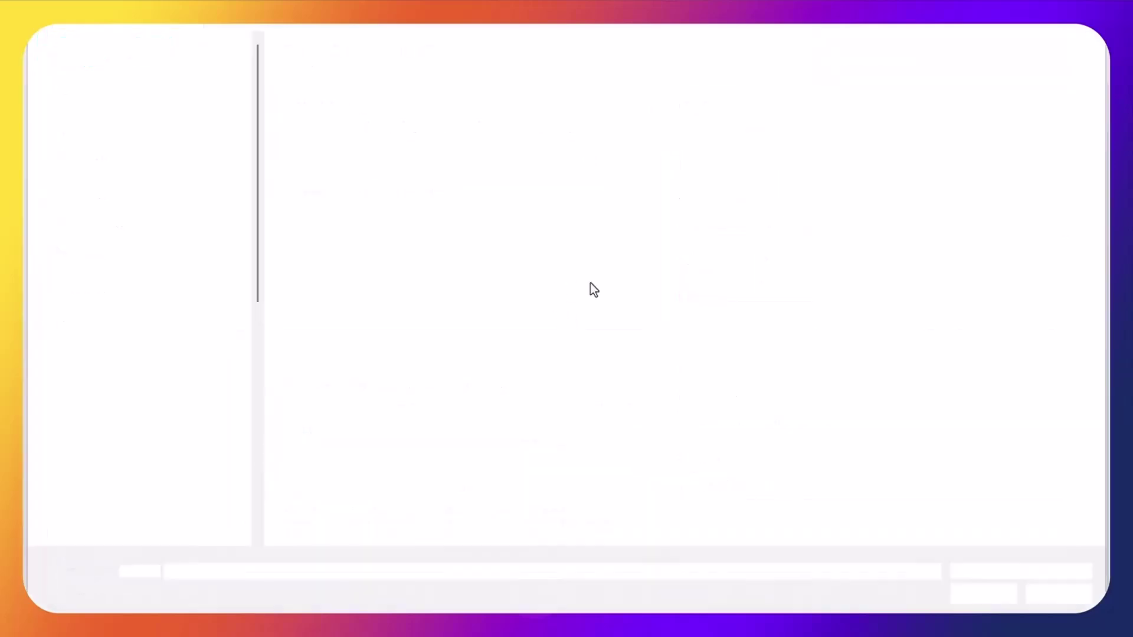
scroll(643, 286, down, 5)
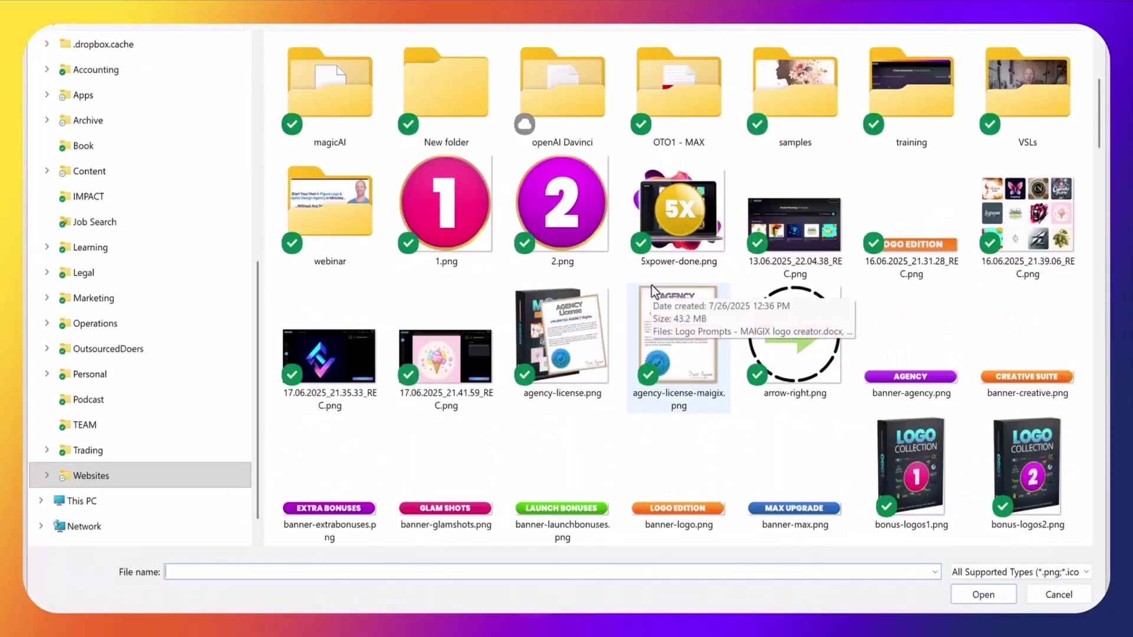
scroll(746, 292, down, 5)
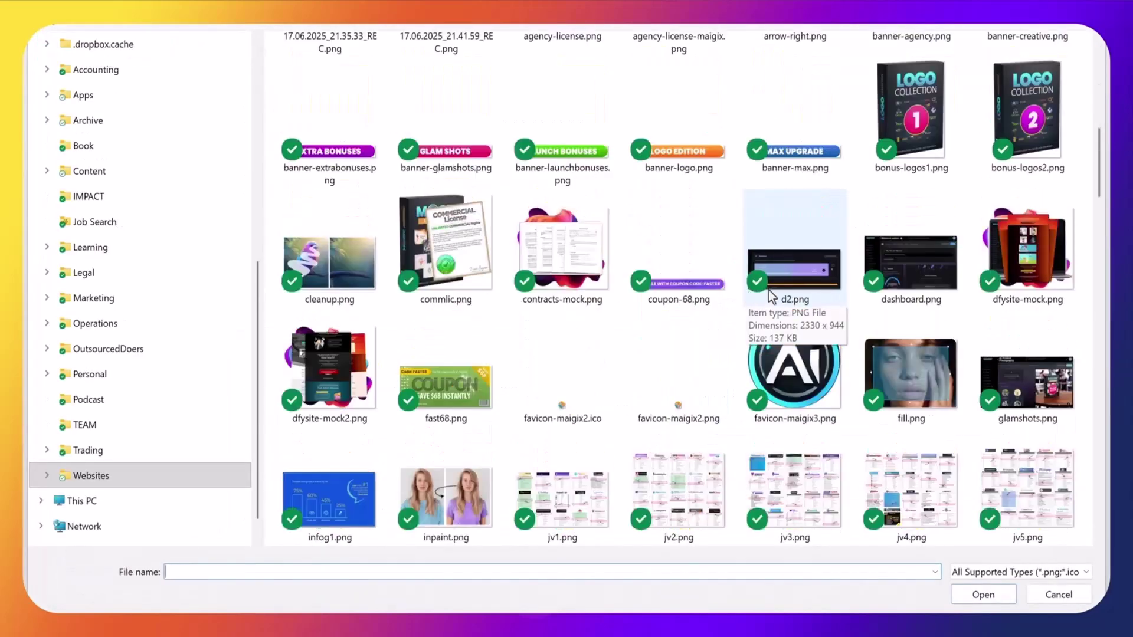
click(795, 375)
click(983, 595)
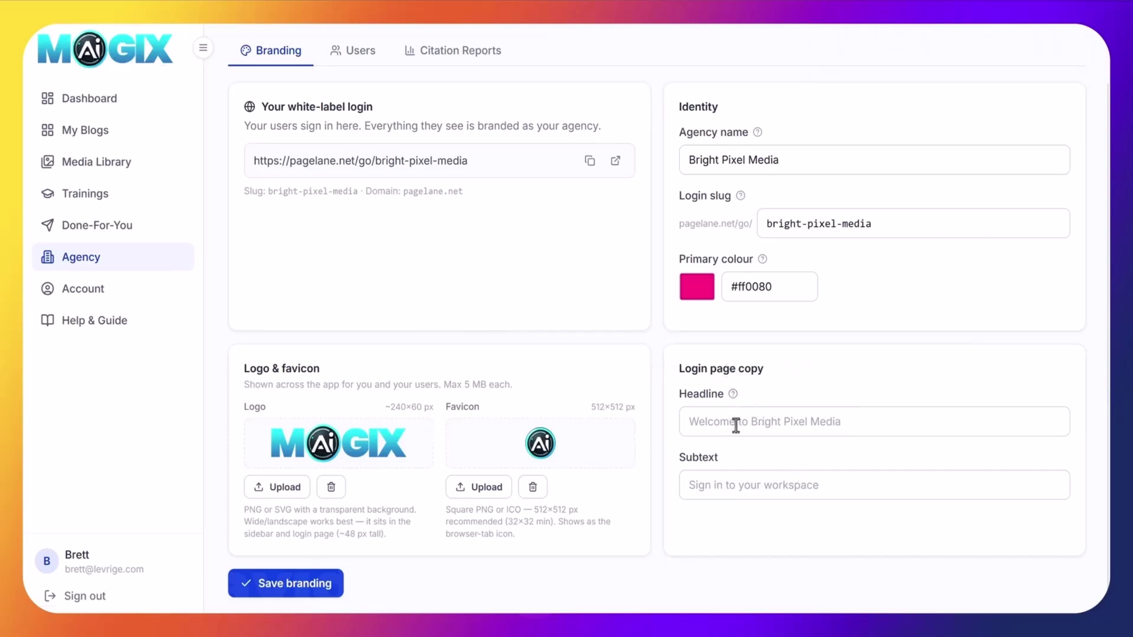
Look over the login page copy fields and save the agency branding.
click(795, 422)
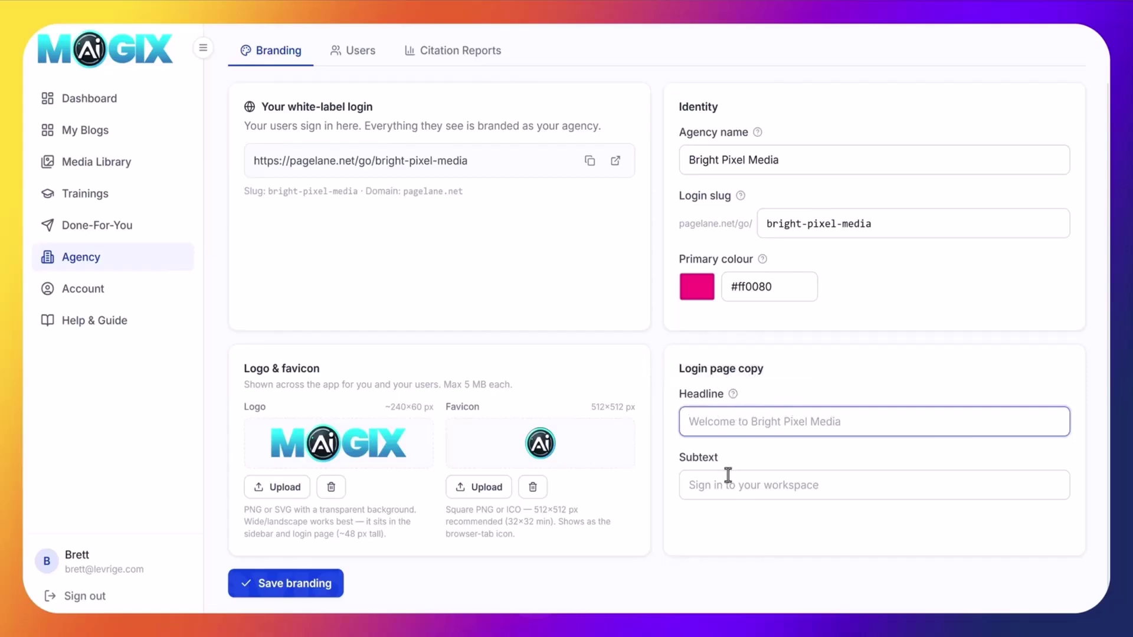
scroll(697, 314, up, 2)
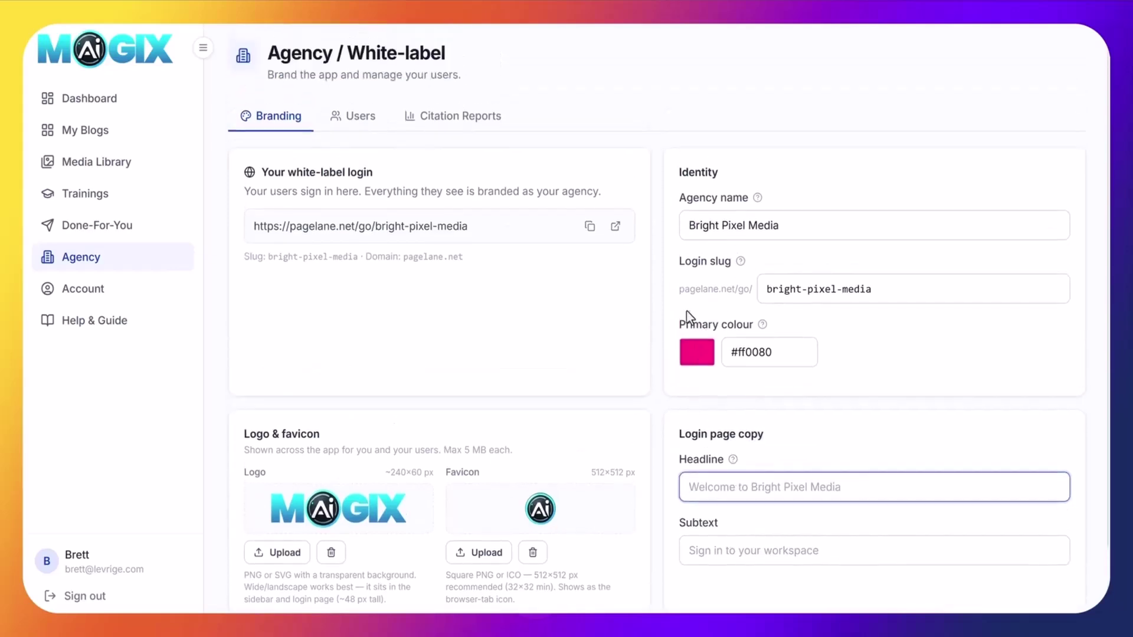
scroll(429, 323, down, 2)
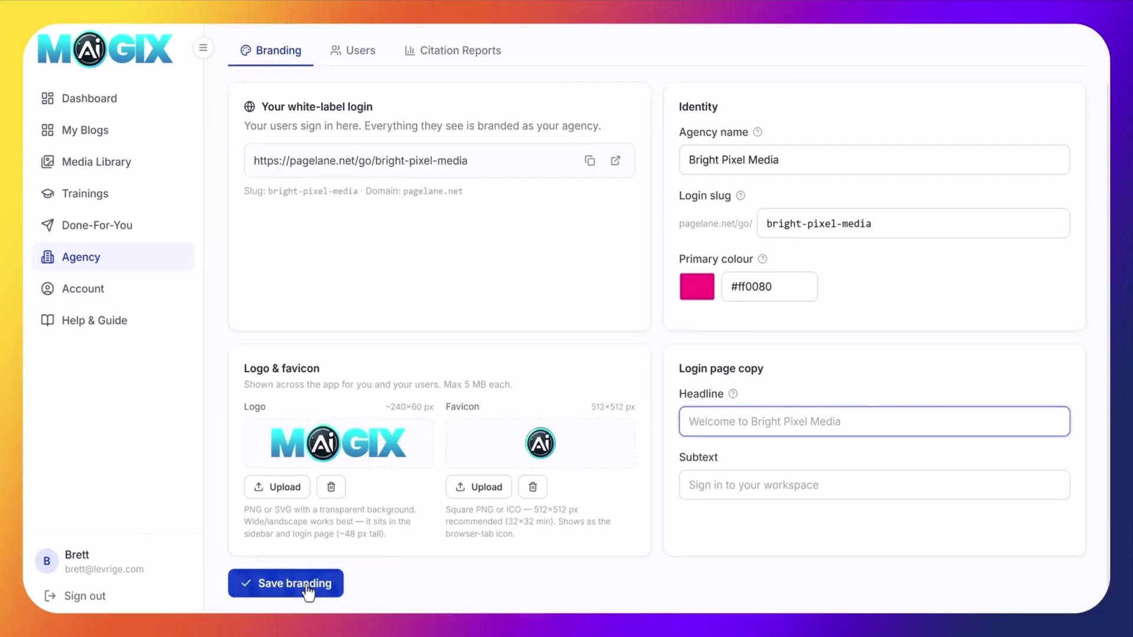
click(307, 584)
scroll(484, 348, up, 2)
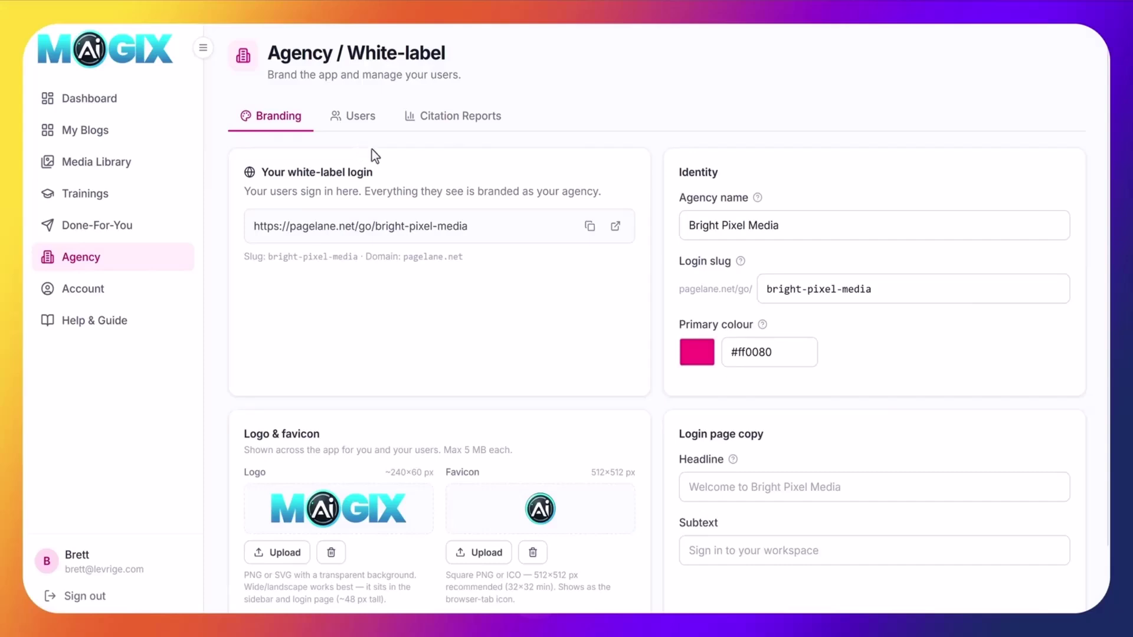
Examine the agency's user list and the fields required for adding a user, leaving the form without adding anyone.
click(361, 120)
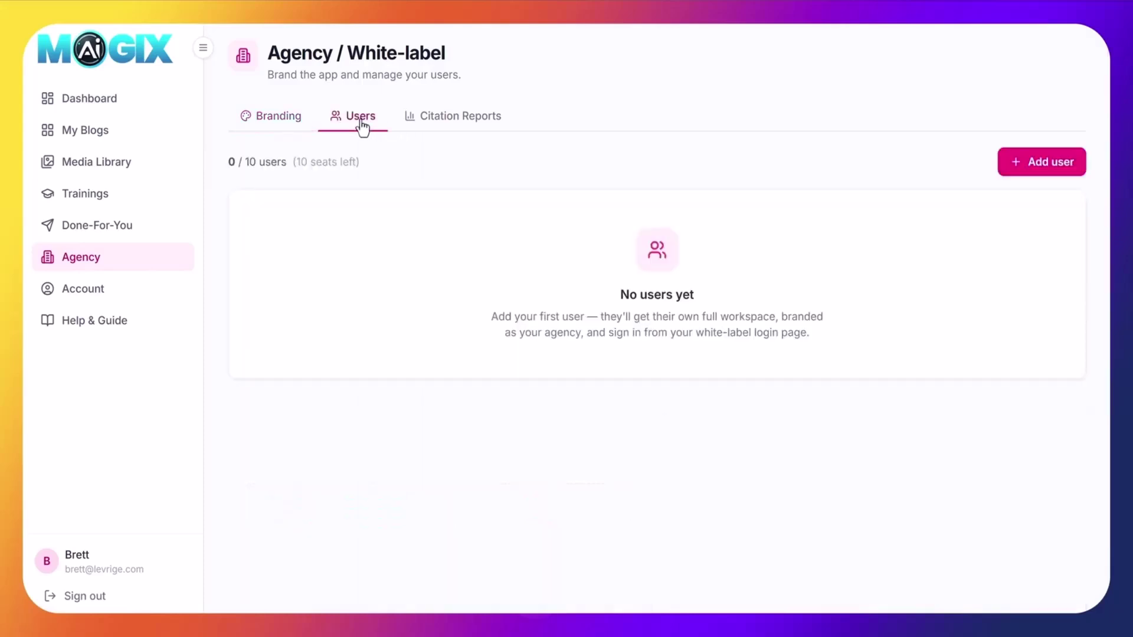
click(1045, 165)
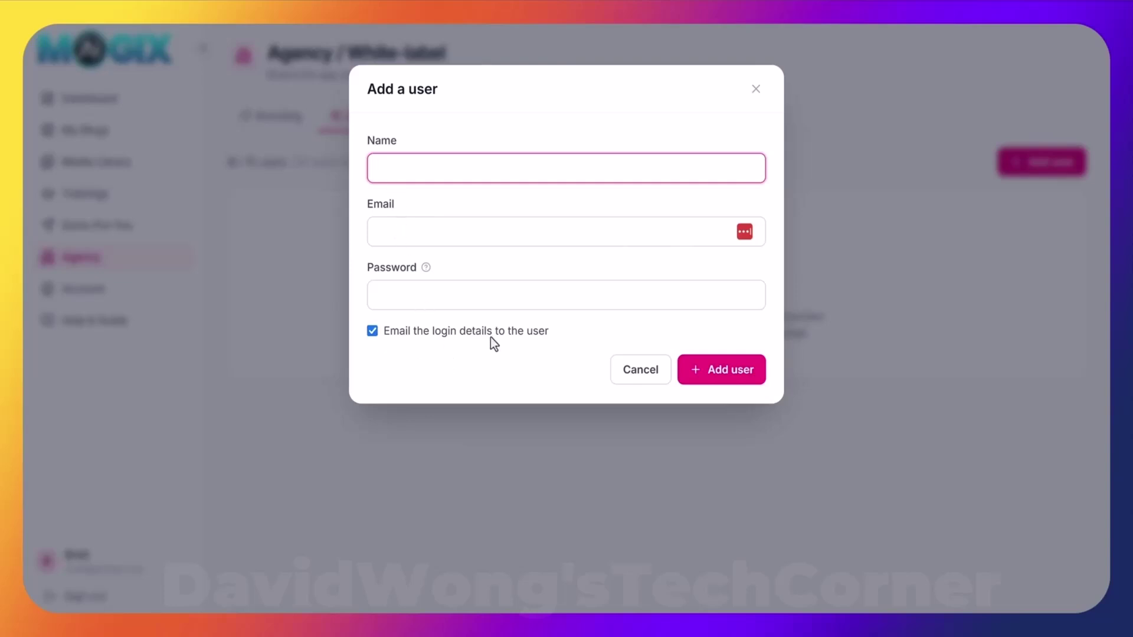
click(636, 380)
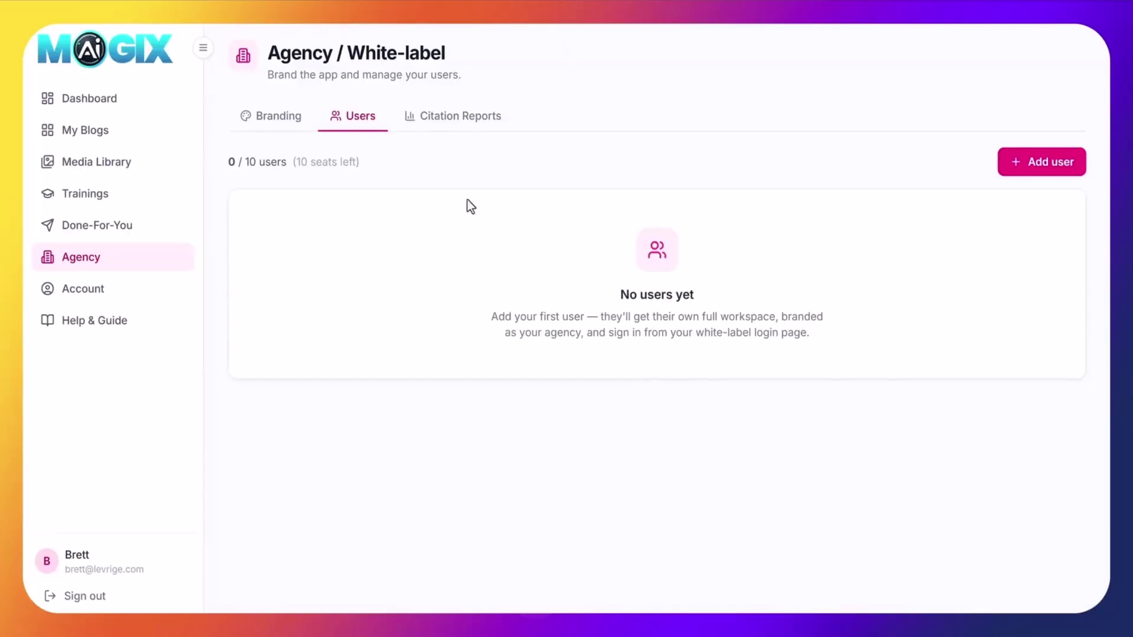
Examine the agency citation report and its download options for the Travel Time client blog.
click(459, 118)
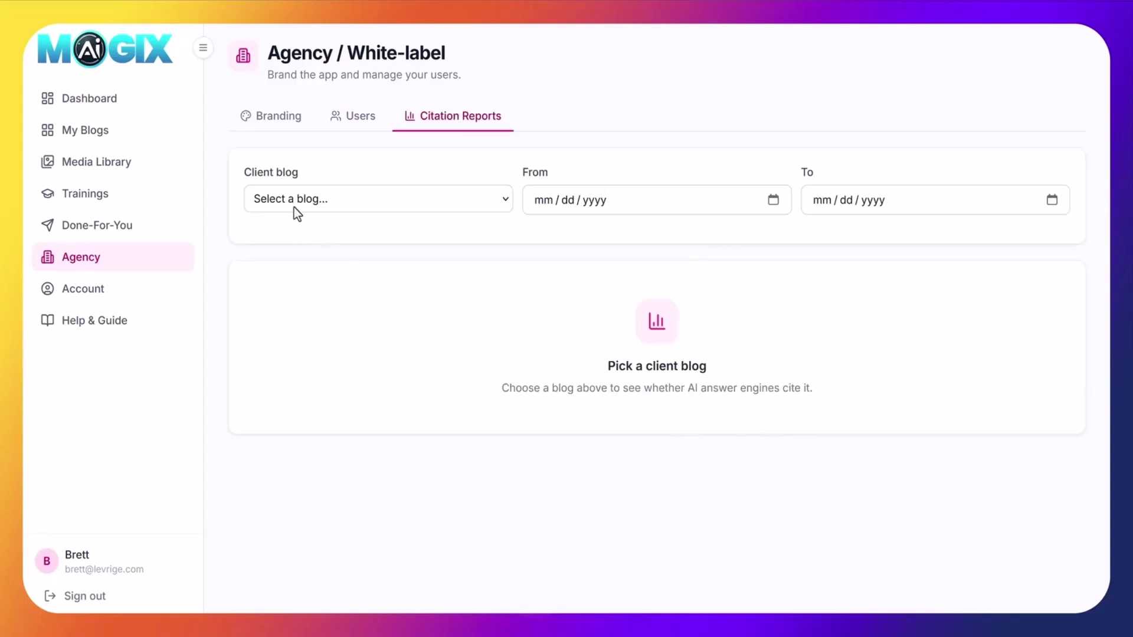
click(401, 197)
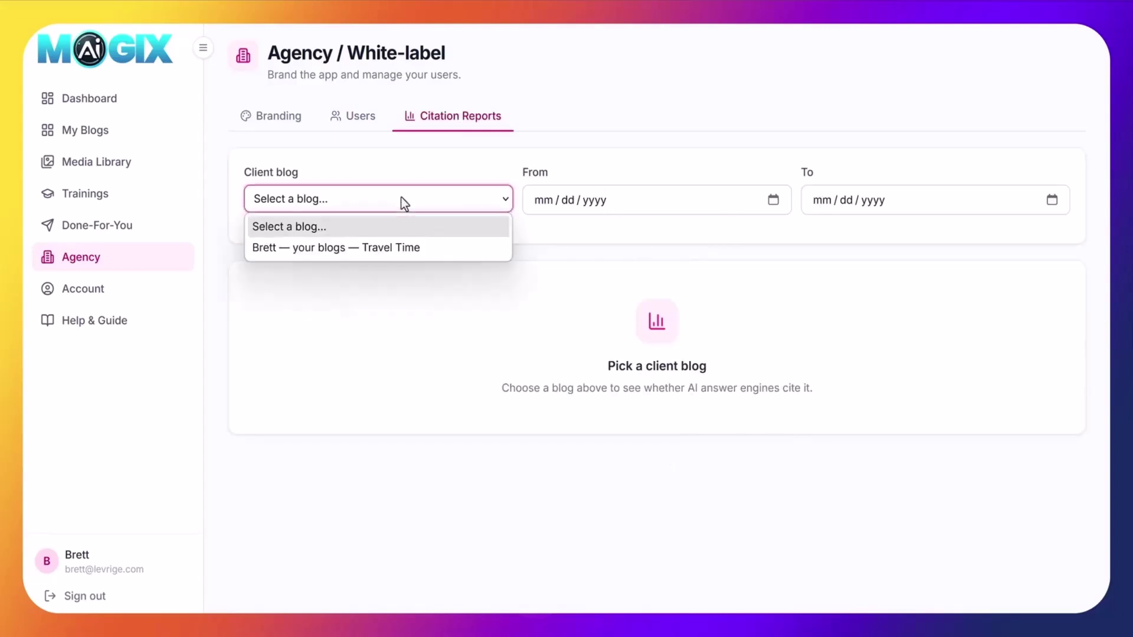
click(402, 247)
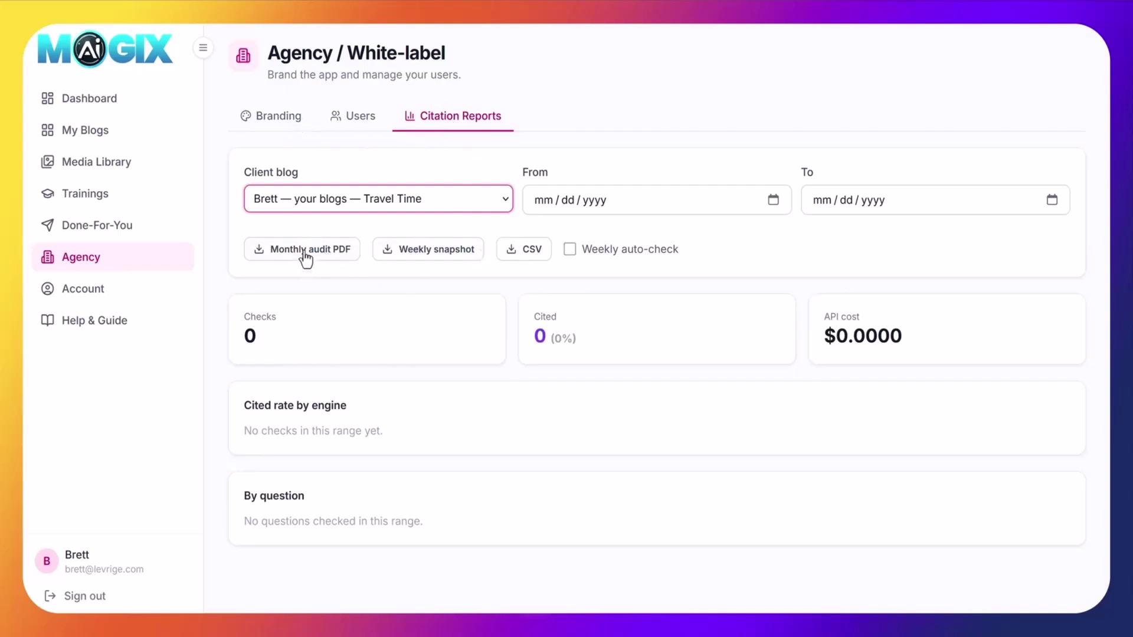
Look over the agency branding settings again and return to the citation reports without choosing a client blog.
click(288, 121)
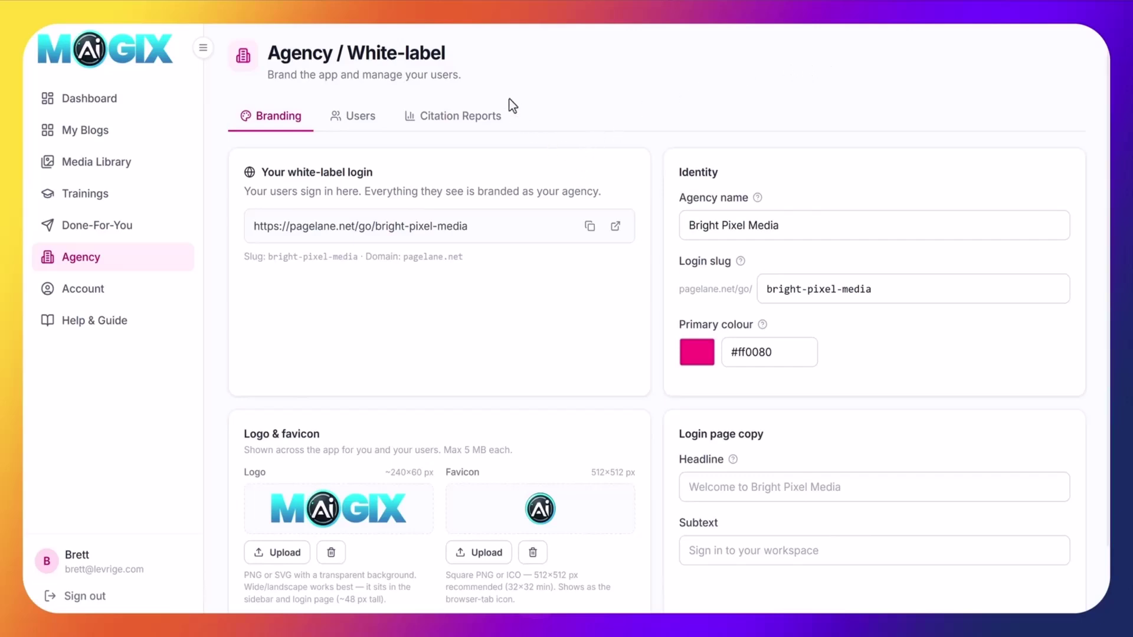
click(475, 120)
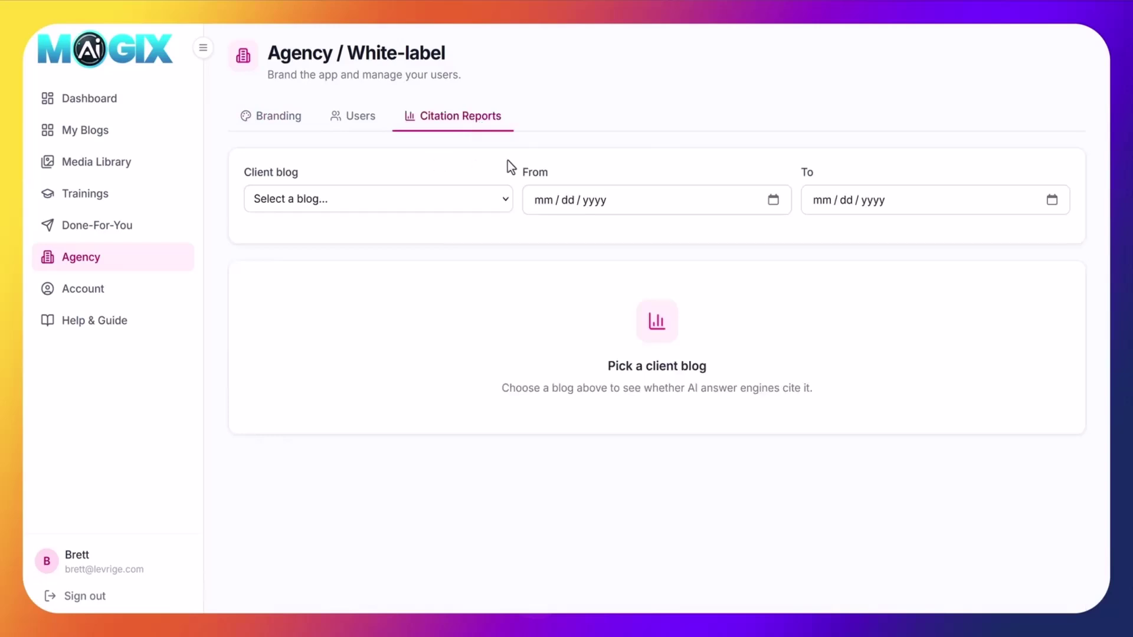
click(364, 199)
click(613, 83)
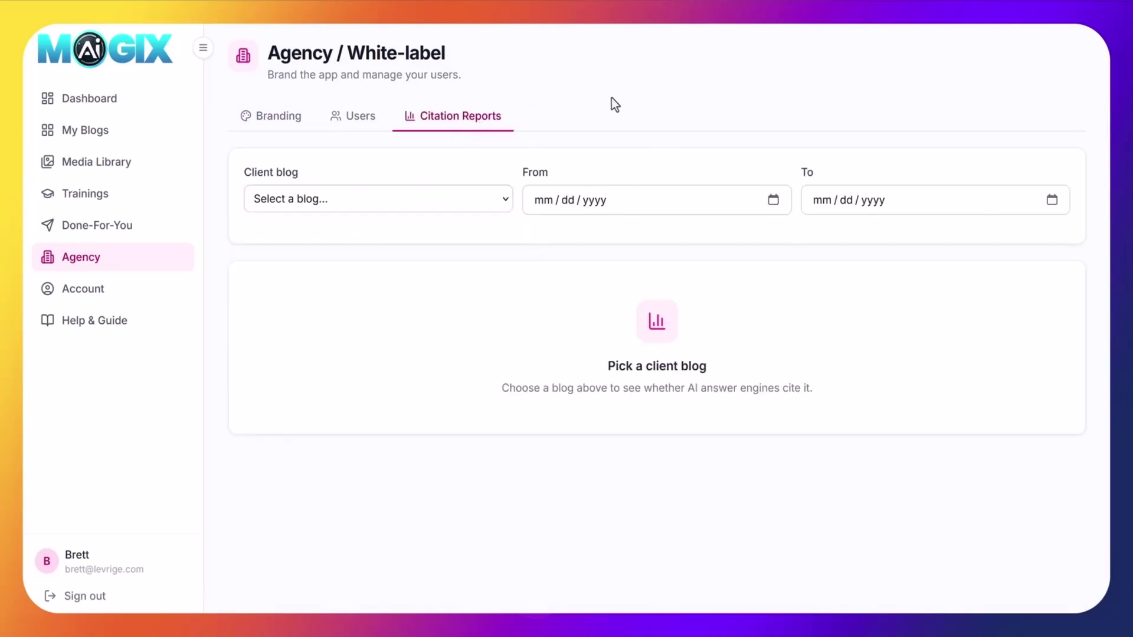